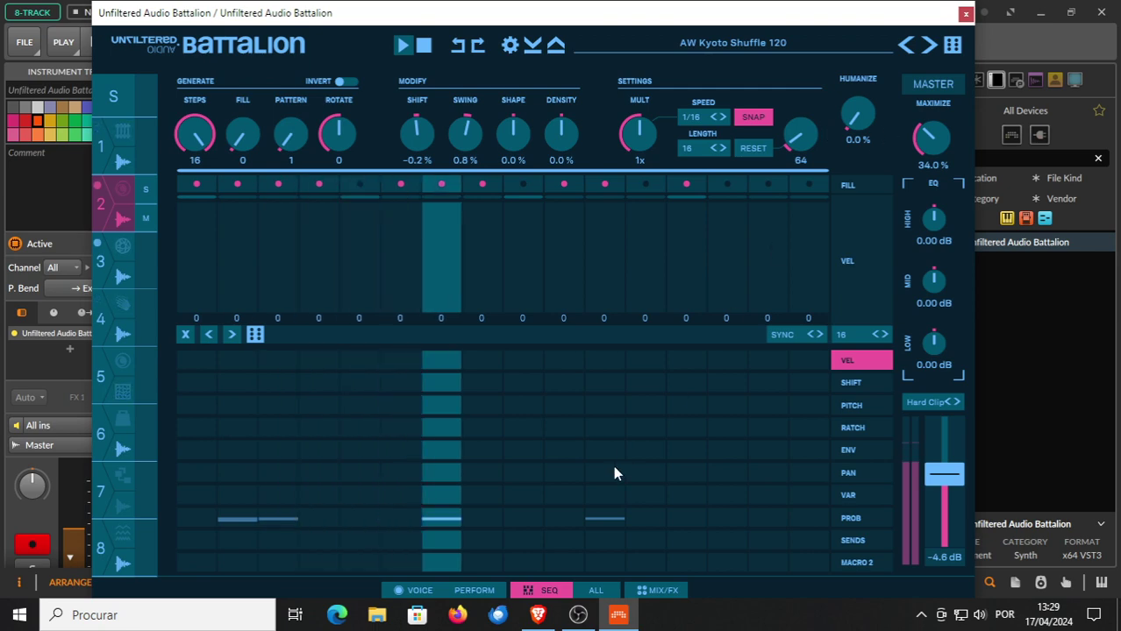
Load the AW Low Slung 98 preset and try successive samples in voice 2's sampler, including sixhit.wav.
click(419, 591)
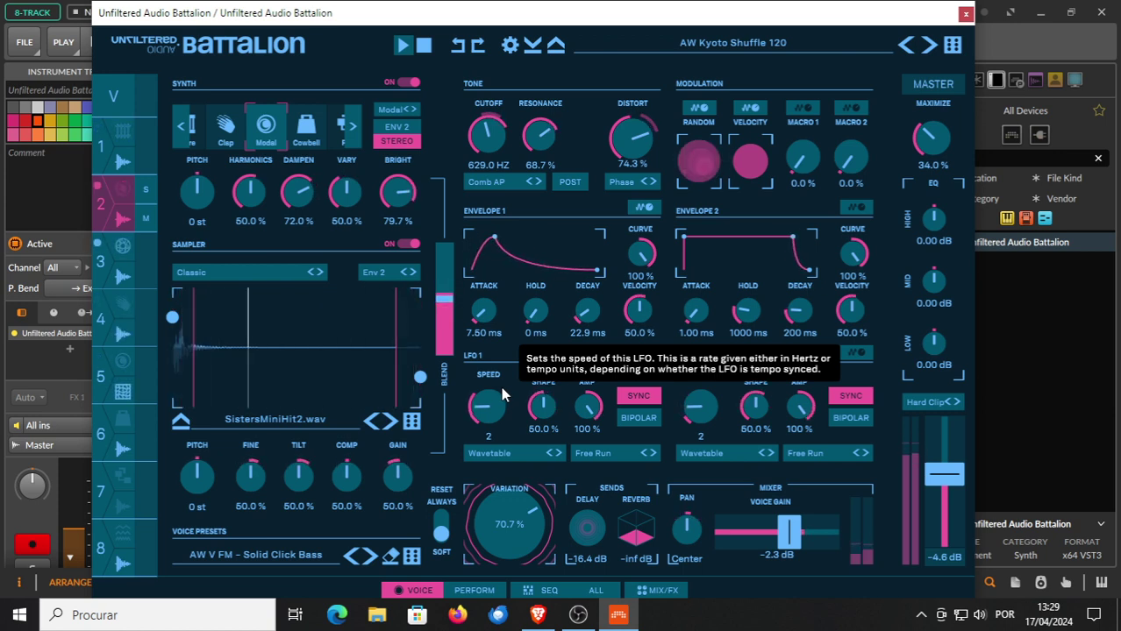
click(927, 45)
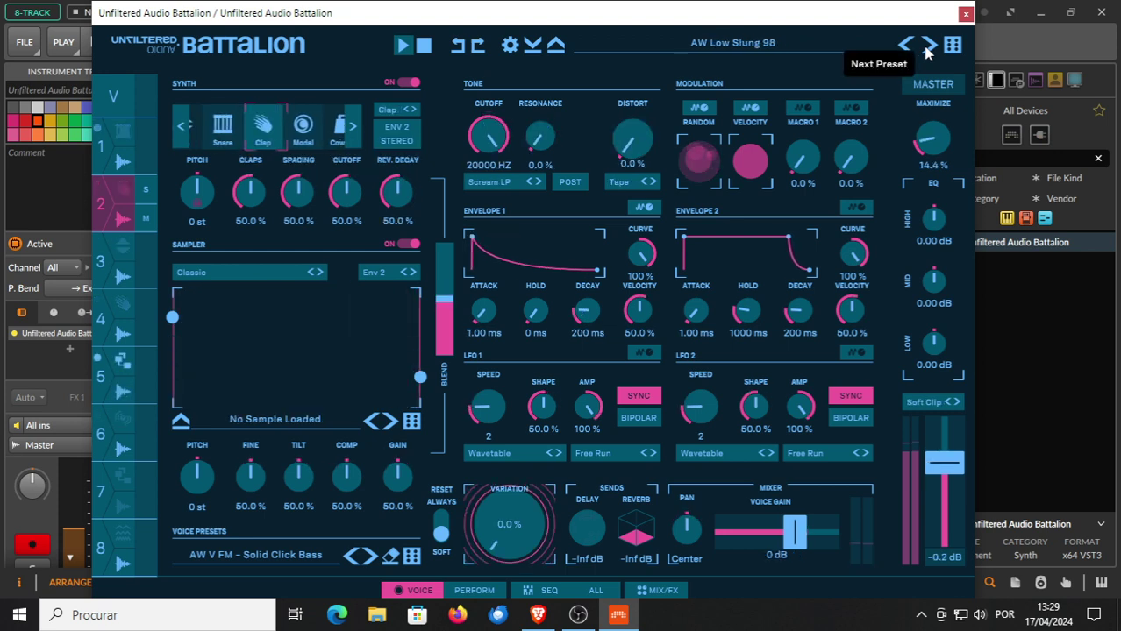
click(392, 422)
click(391, 423)
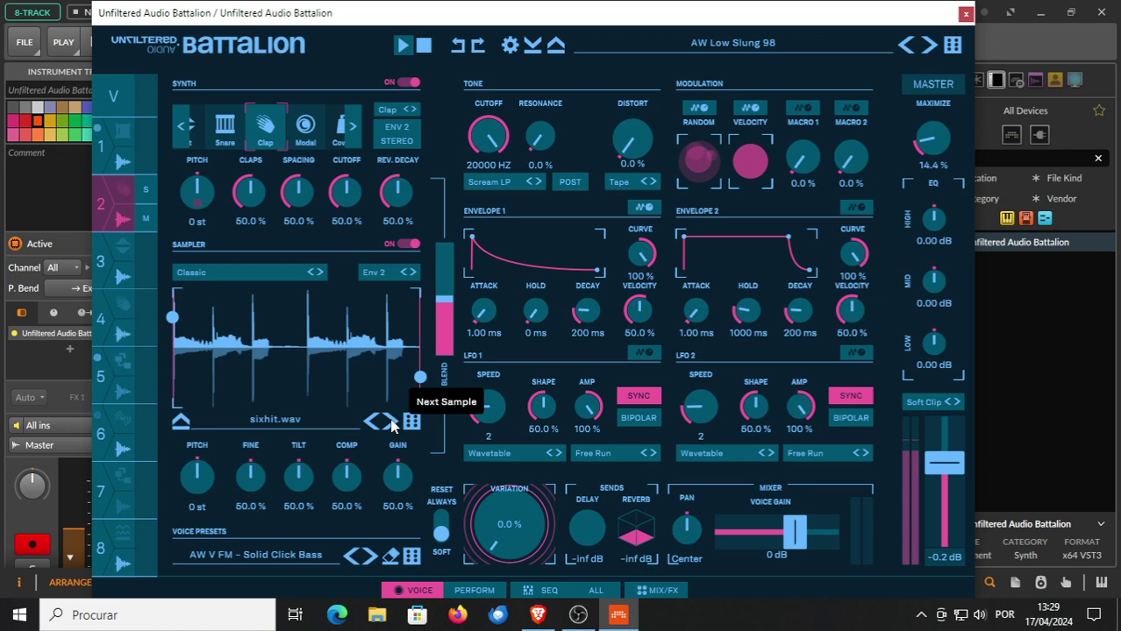
click(391, 423)
Apply the AW V Haywire - Cheap Snare voice preset to voice 2, and load the global preset AW Mono no Hoshina 95.
click(372, 557)
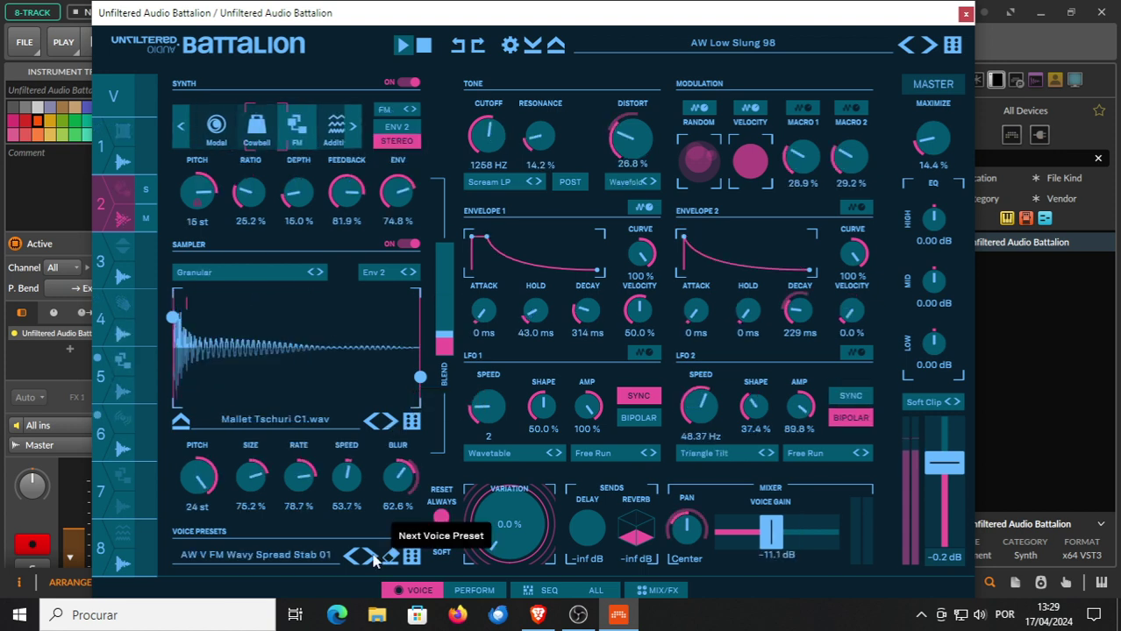
click(372, 557)
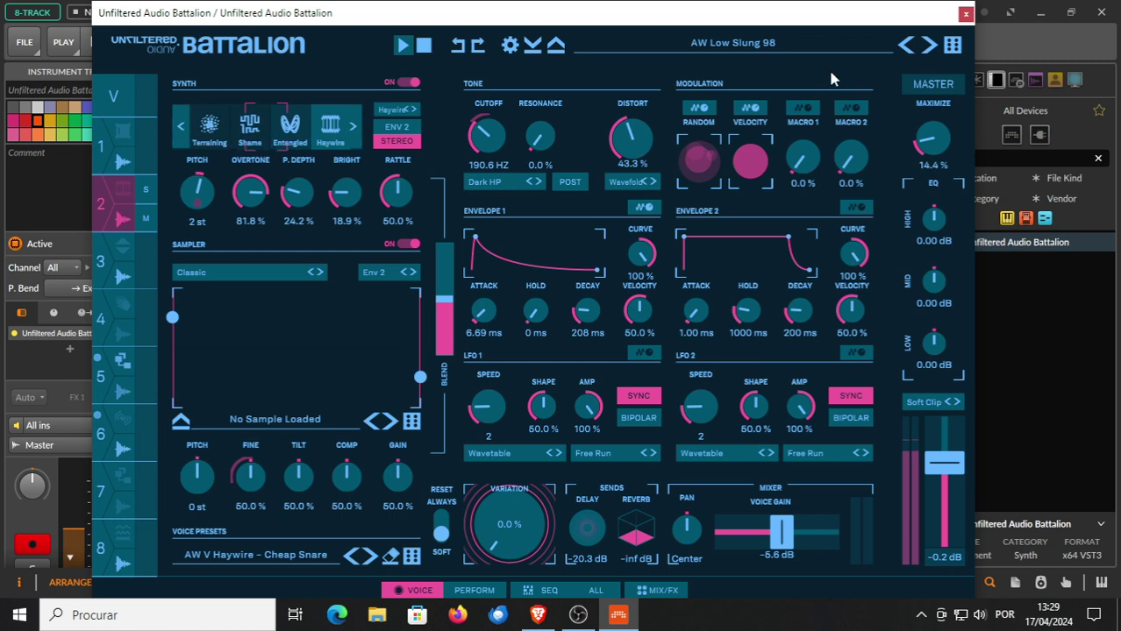
click(930, 45)
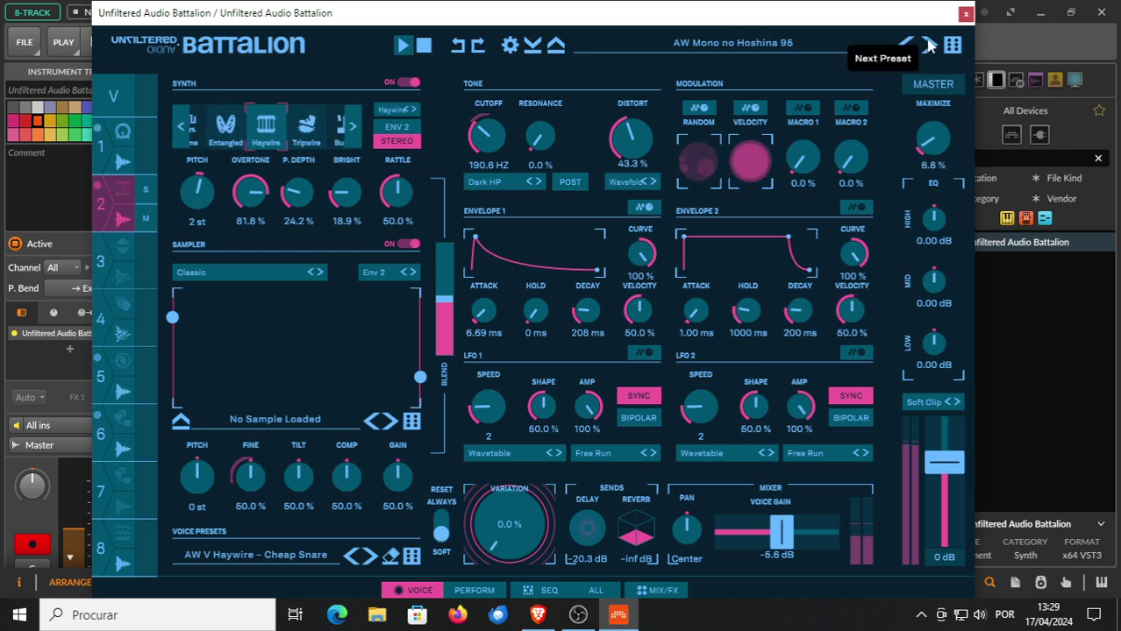
Advance voice 2's sampler to the following sample, and randomize the sample three times.
click(391, 423)
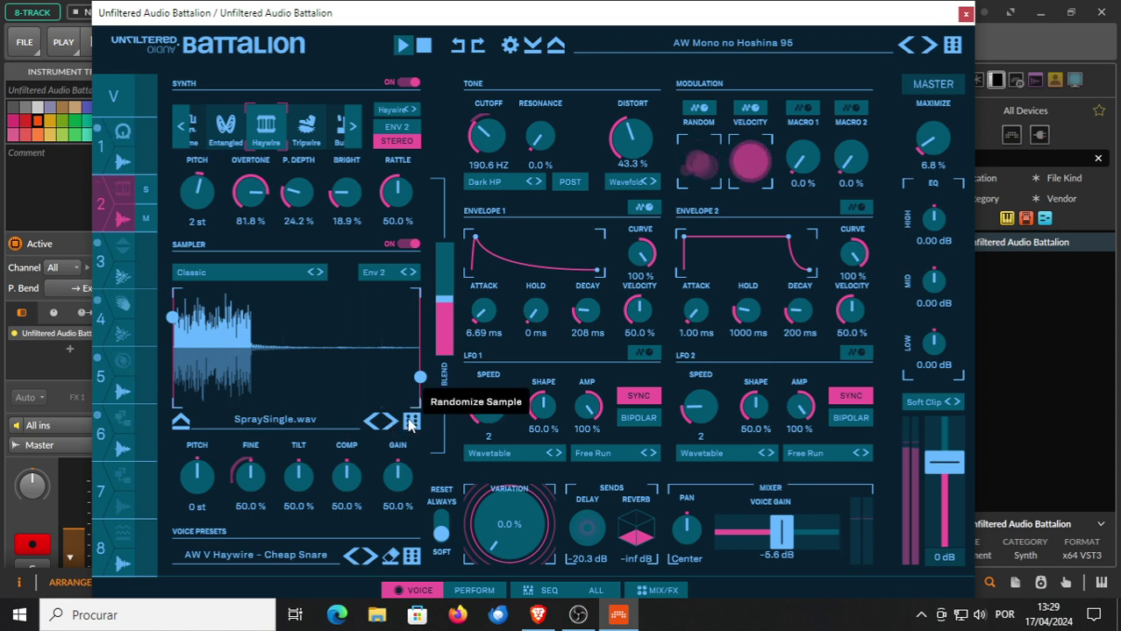
click(412, 423)
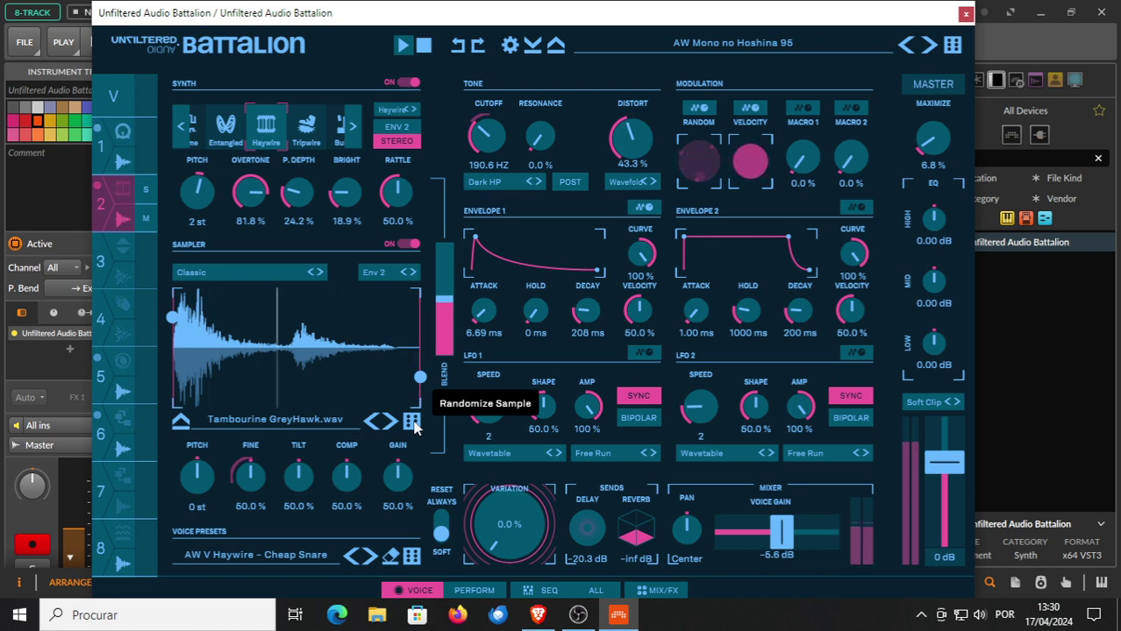
click(411, 423)
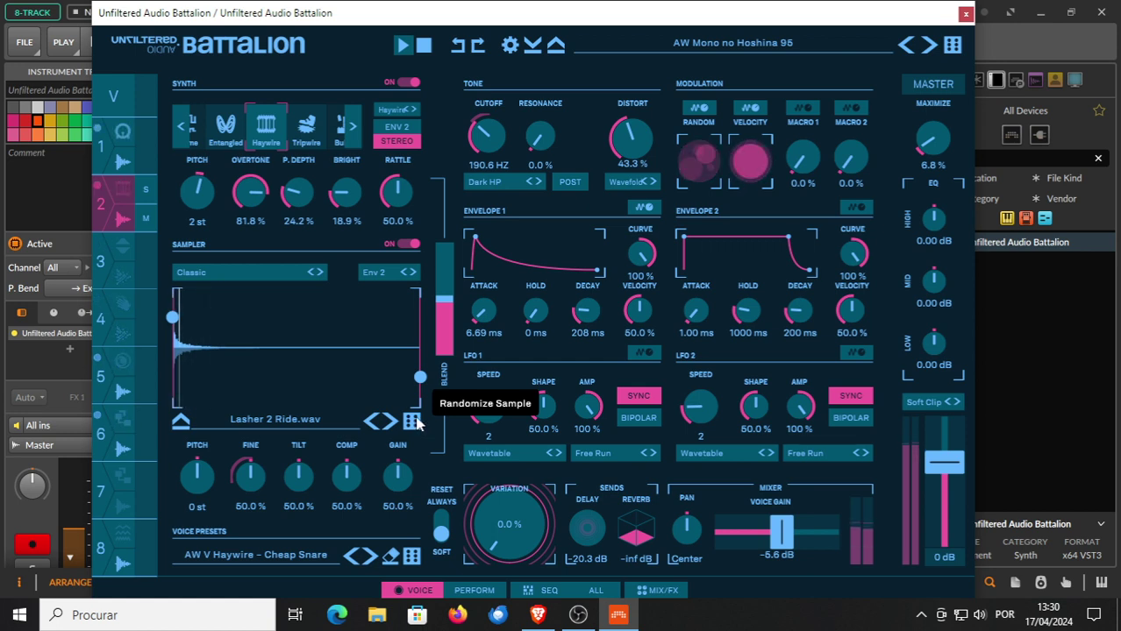
click(413, 422)
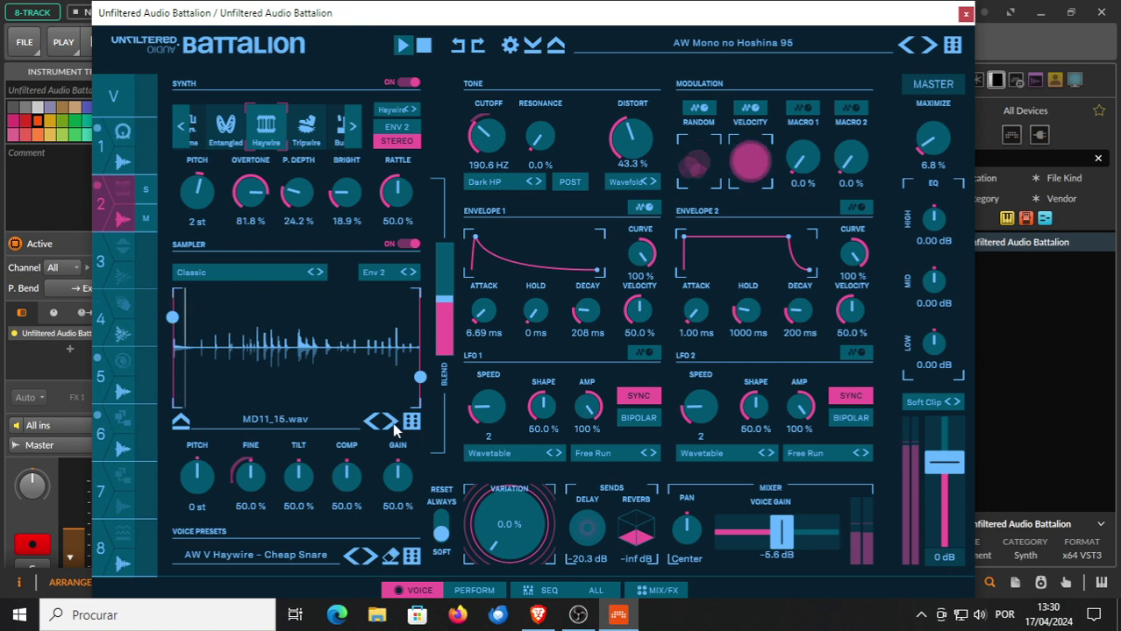
Advance voice 2's sampler one sample at a time to MD11_18.wav, shifting the plugin window slightly sideways.
click(392, 423)
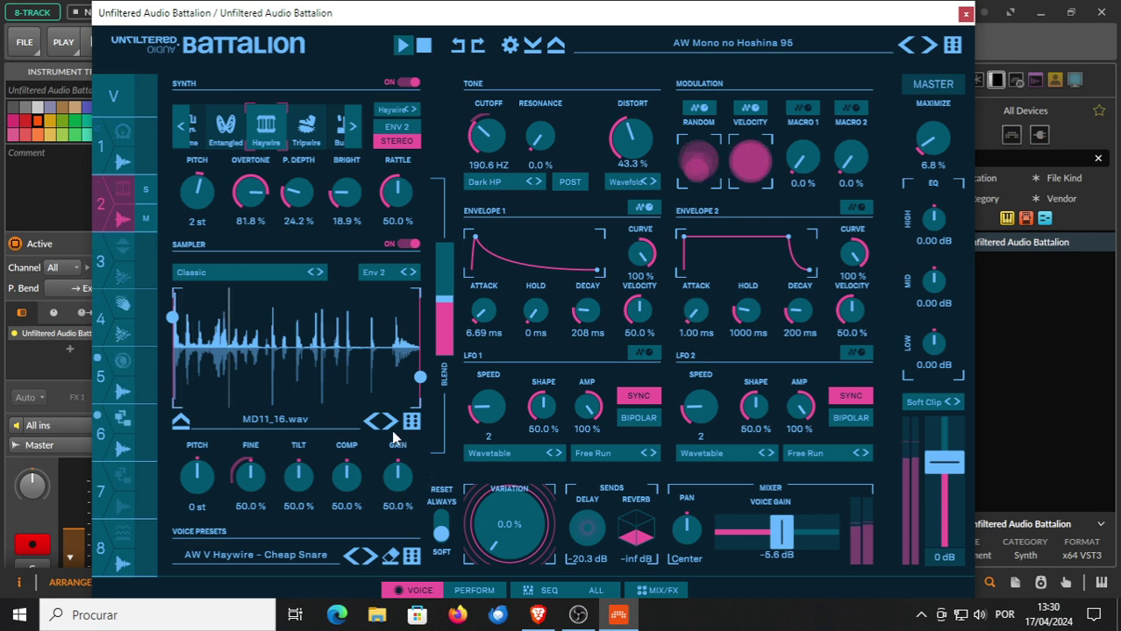
click(391, 423)
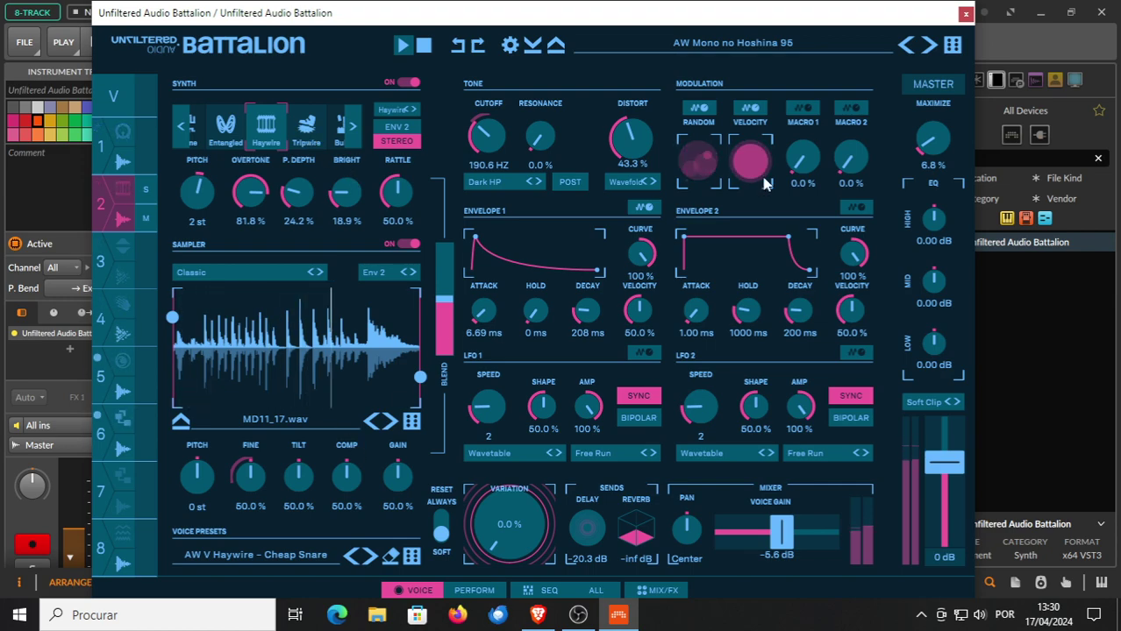
drag(792, 22, 816, 22)
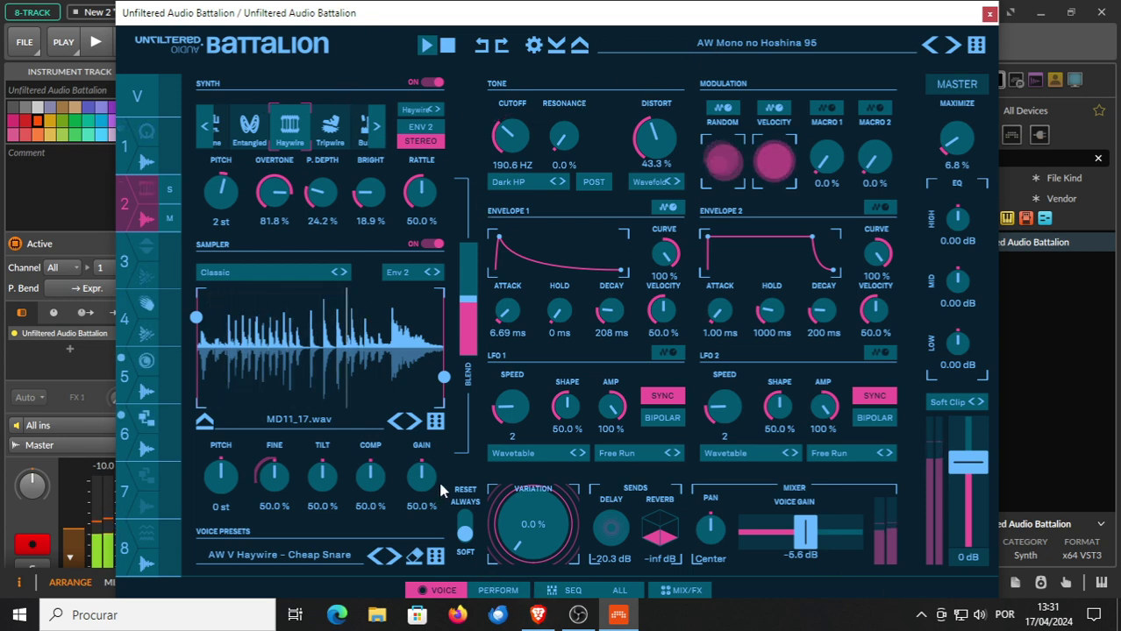
click(414, 422)
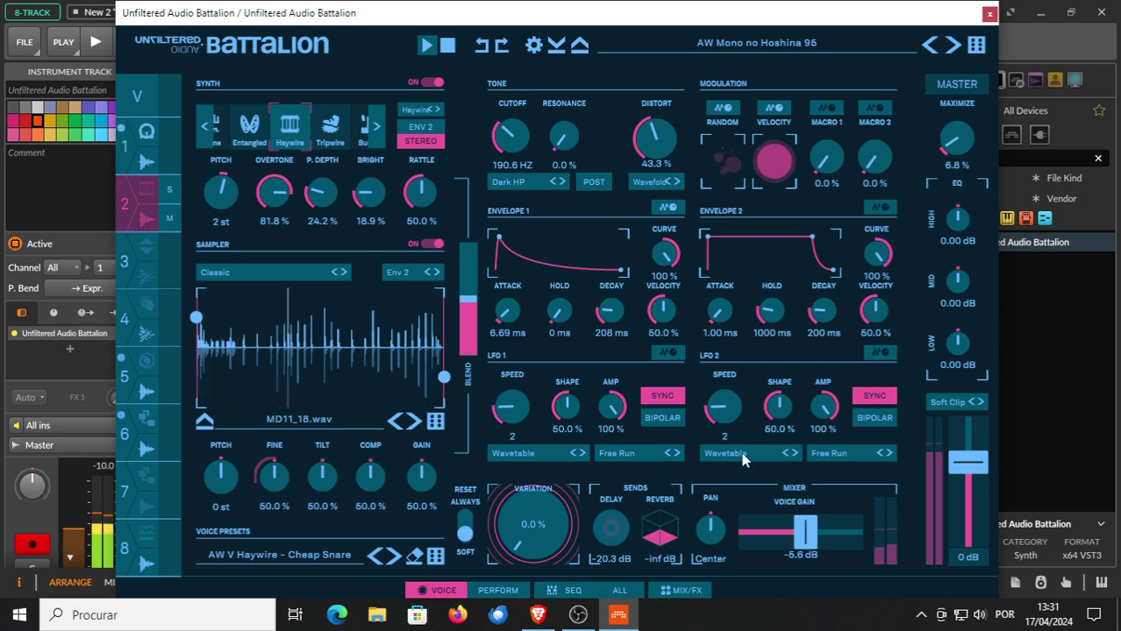
Review the waveform choices for LFO 1 and inspect the performance, sequencer, all-voices and mixer/effects pages.
click(527, 453)
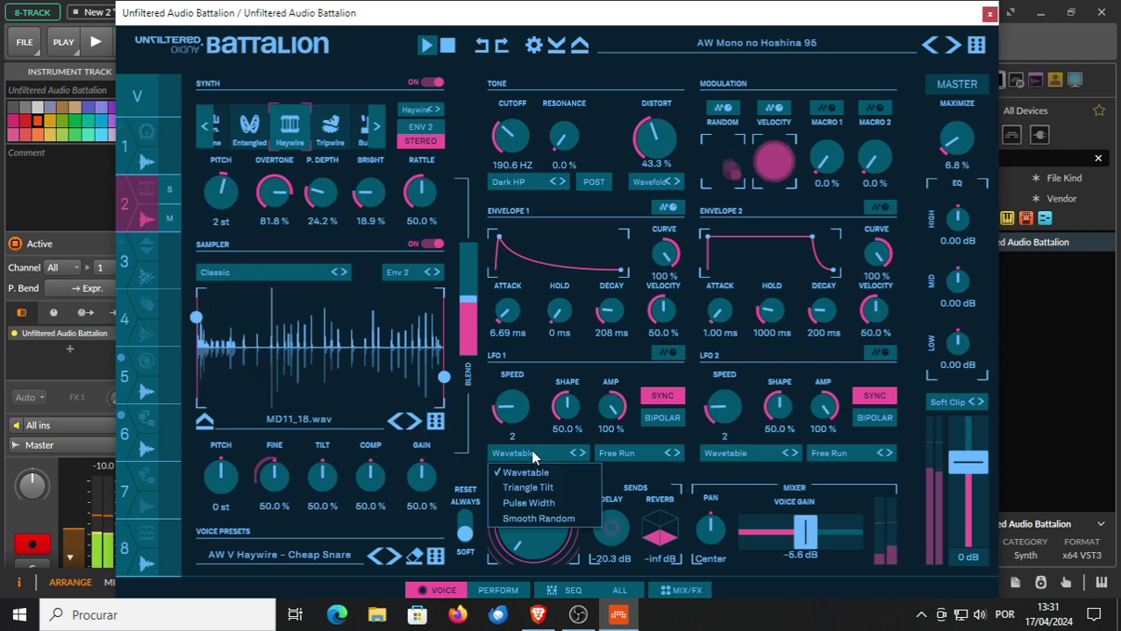
click(539, 372)
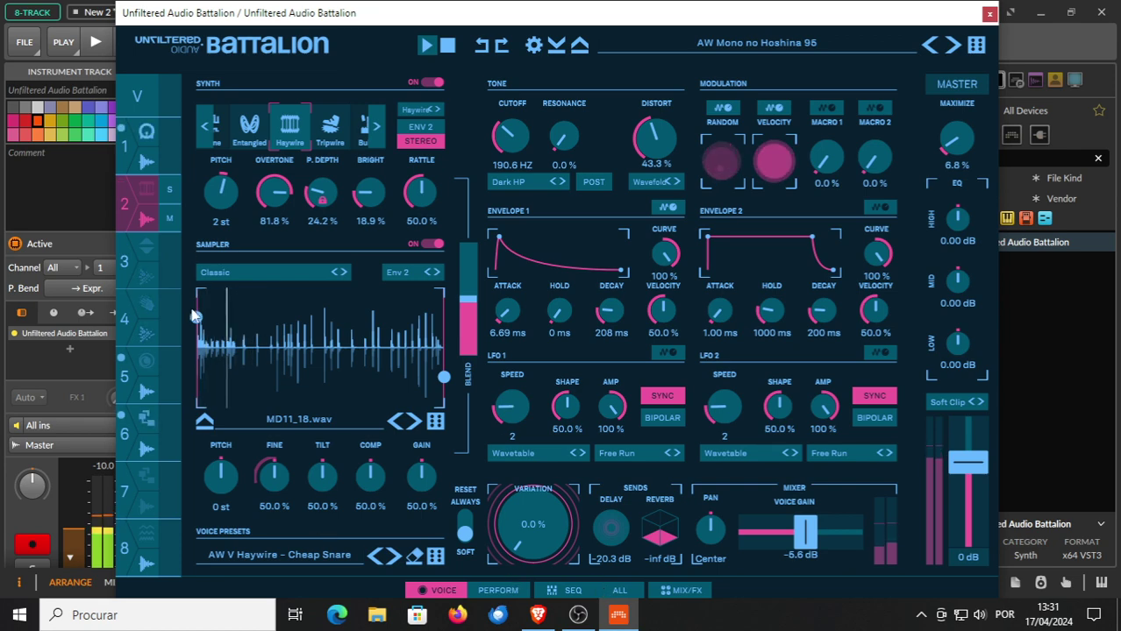
click(509, 593)
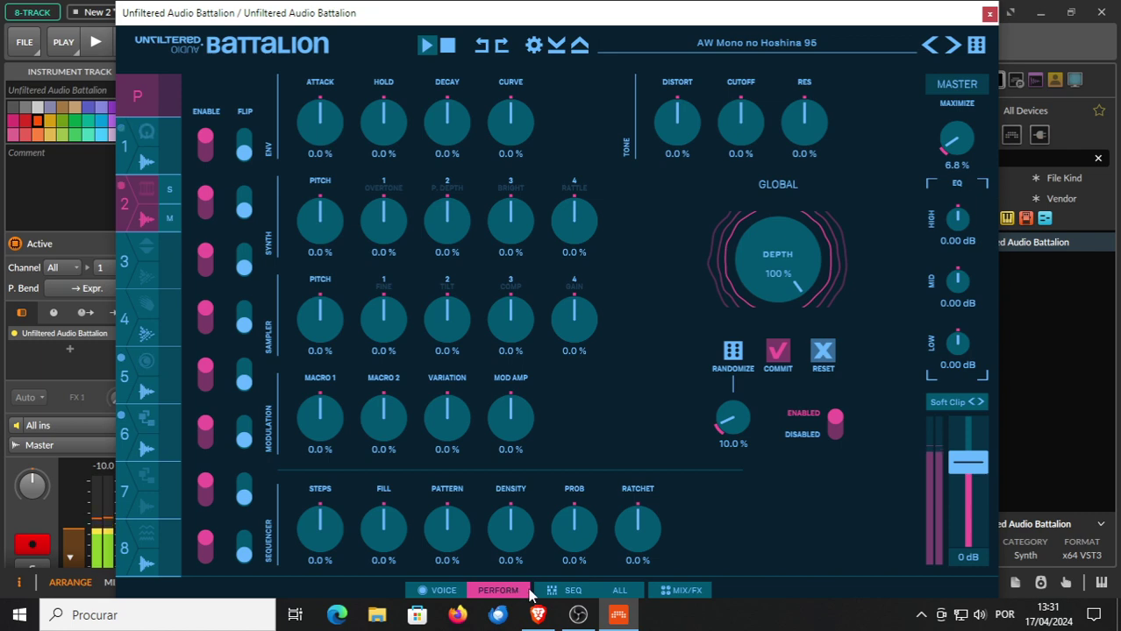
click(593, 595)
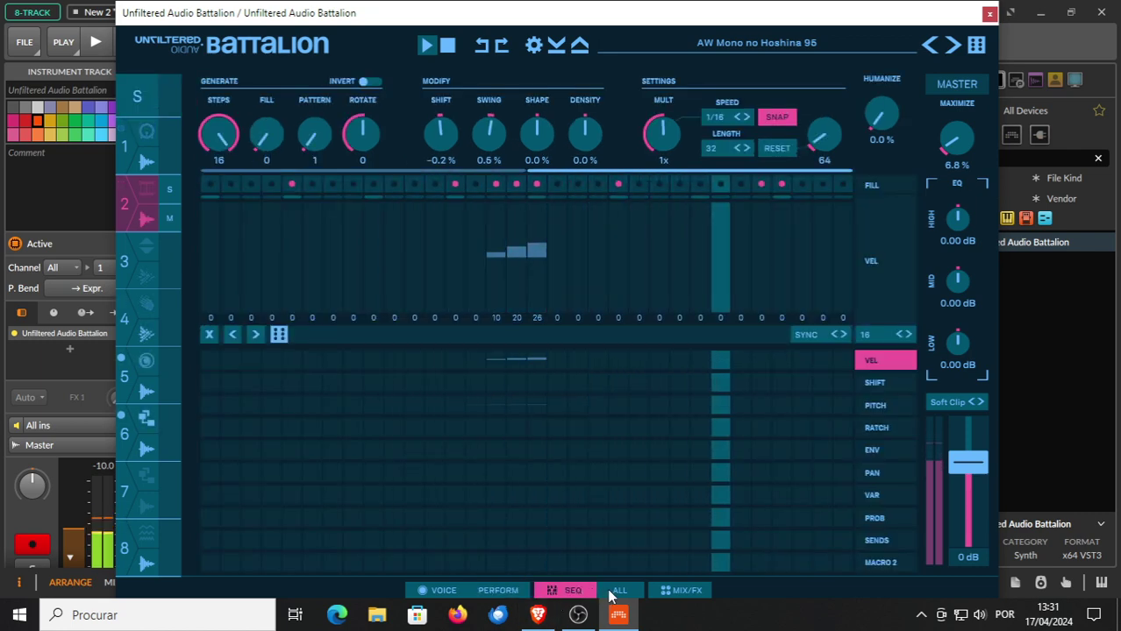
click(612, 594)
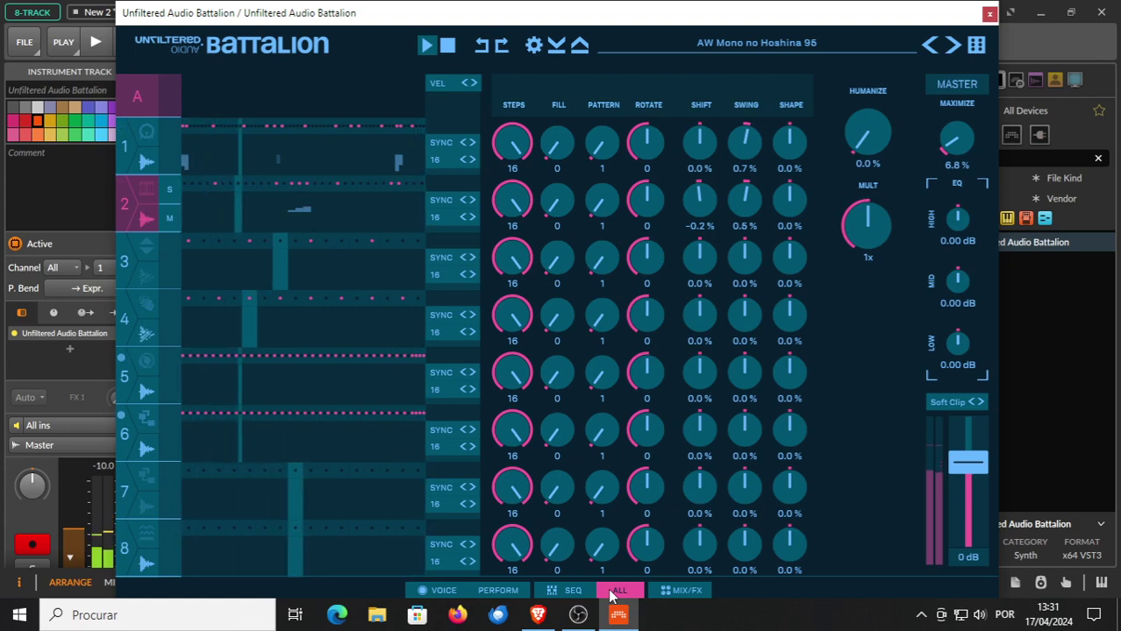
click(682, 592)
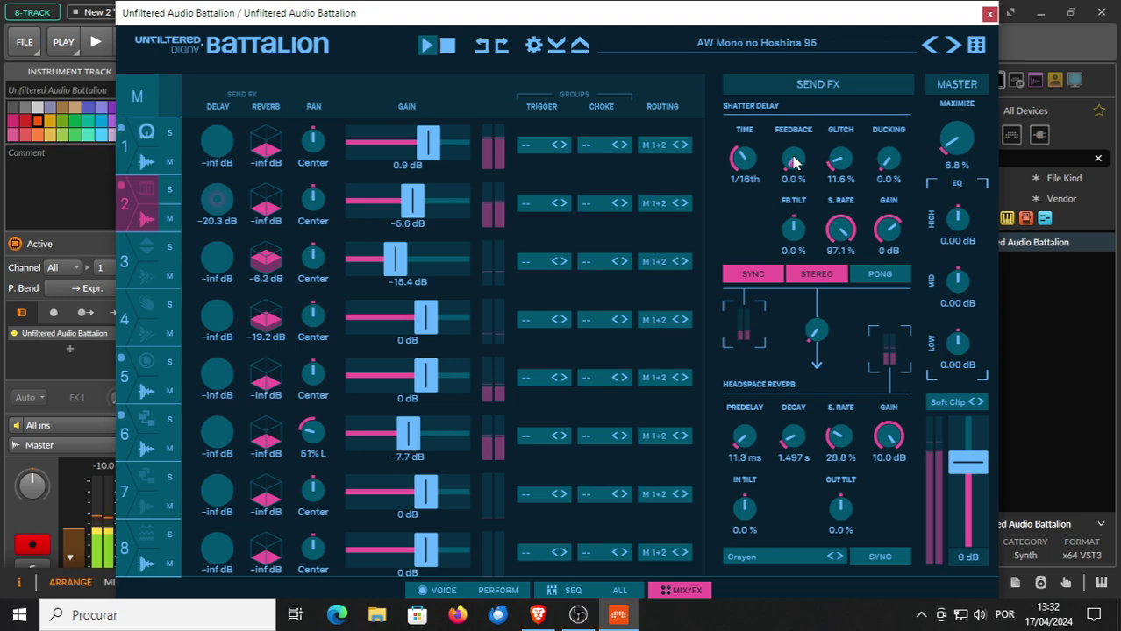
Return to the voice page and set voice 2's filter cutoff to 254.6 Hz.
click(435, 591)
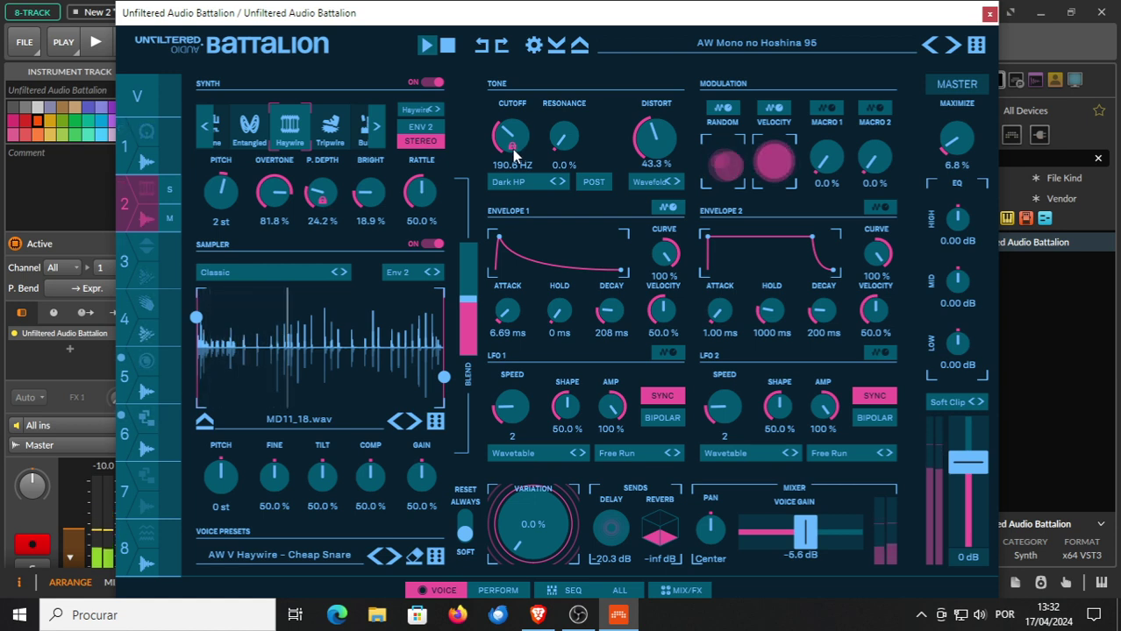
mouse_move(512, 149)
mouse_down()
mouse_move(514, 127)
mouse_move(508, 141)
mouse_up()
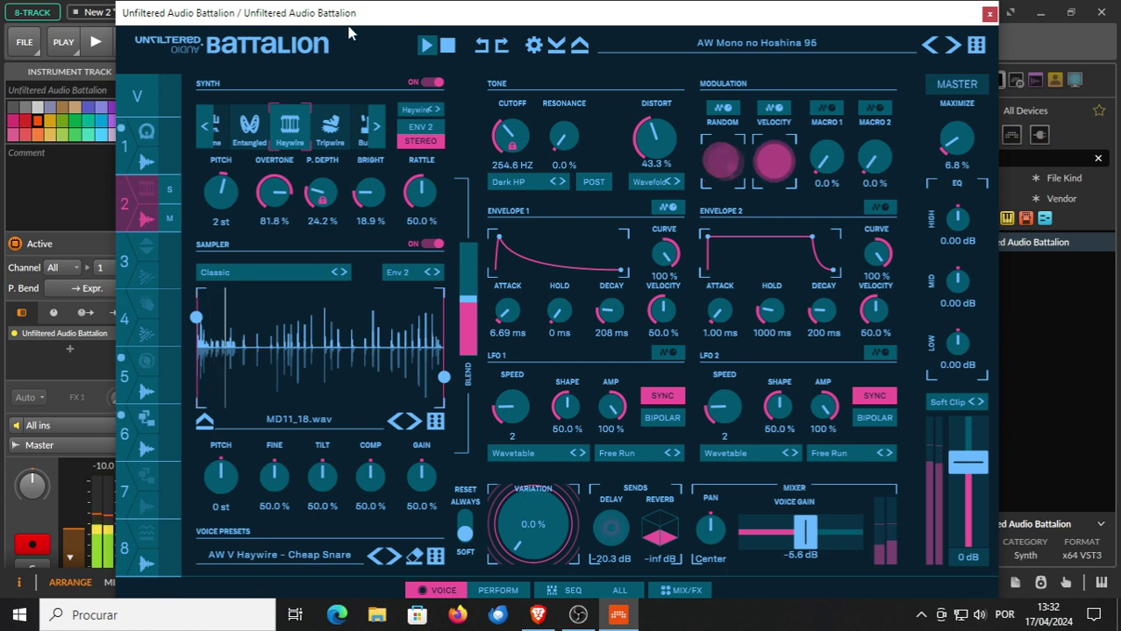
Apply the Blacklight color theme to the plugin interface.
click(534, 46)
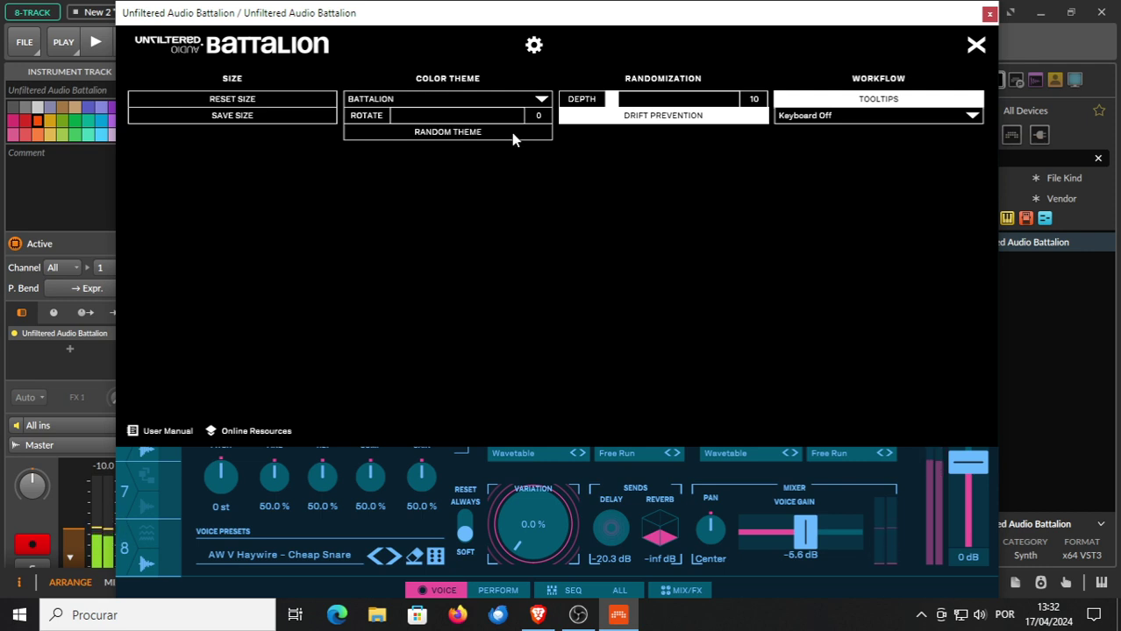
click(542, 100)
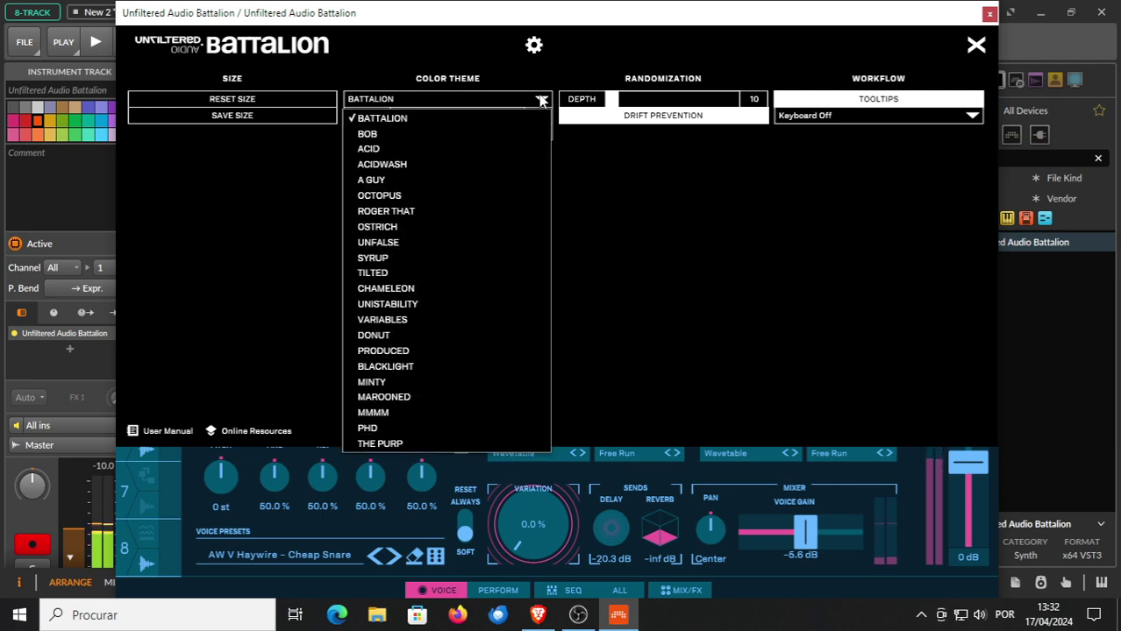
click(387, 365)
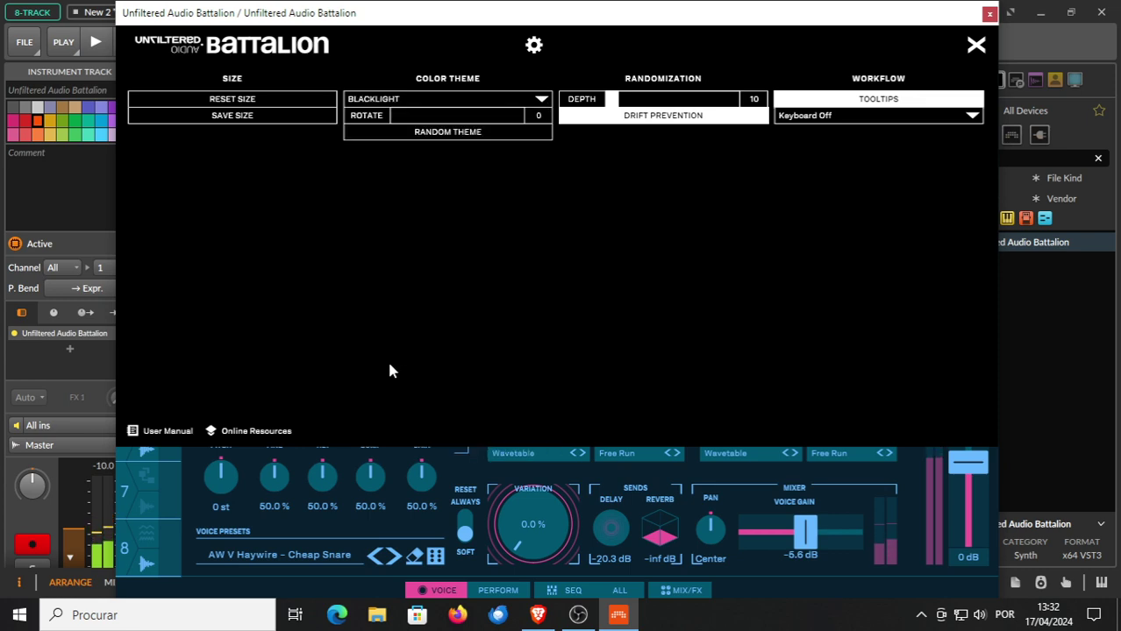
click(976, 45)
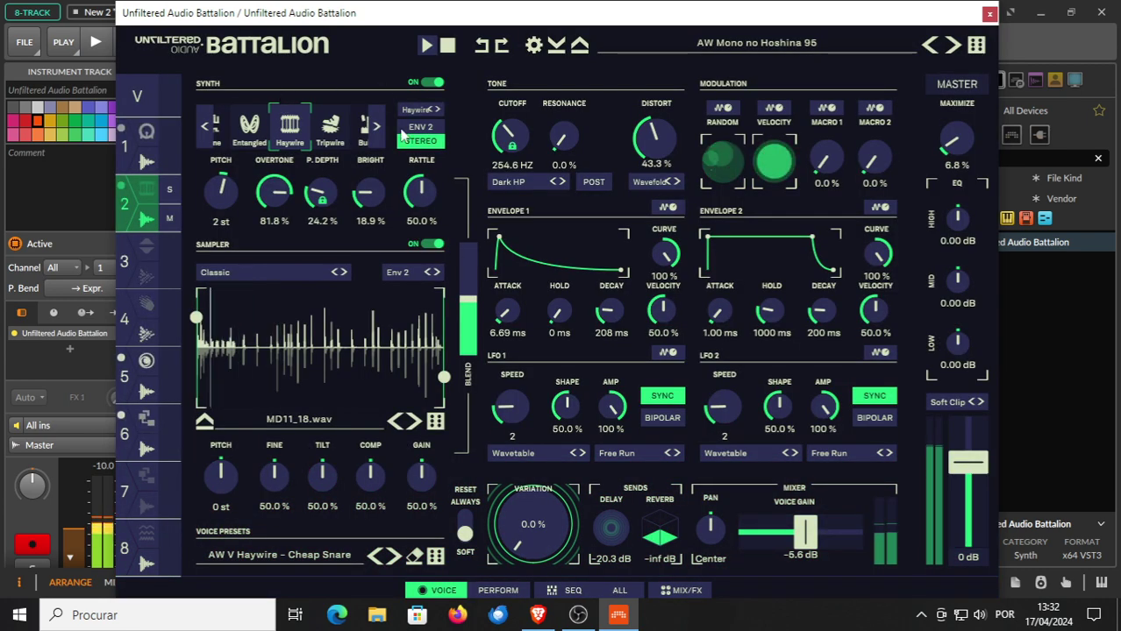
Change the plugin's color theme to Octopus.
click(535, 46)
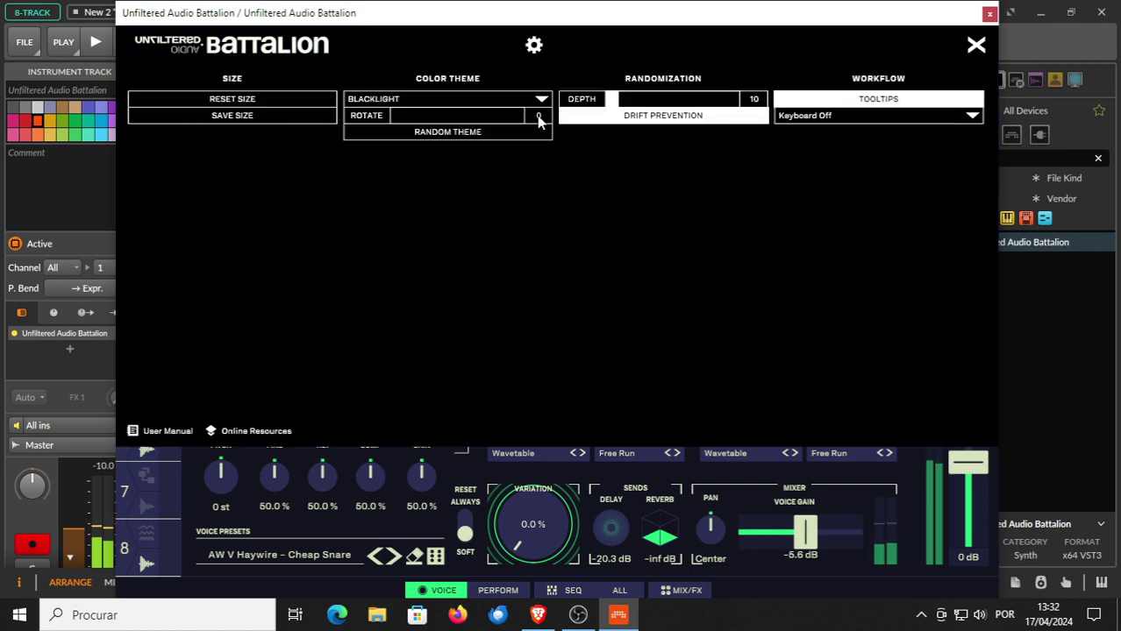
click(540, 101)
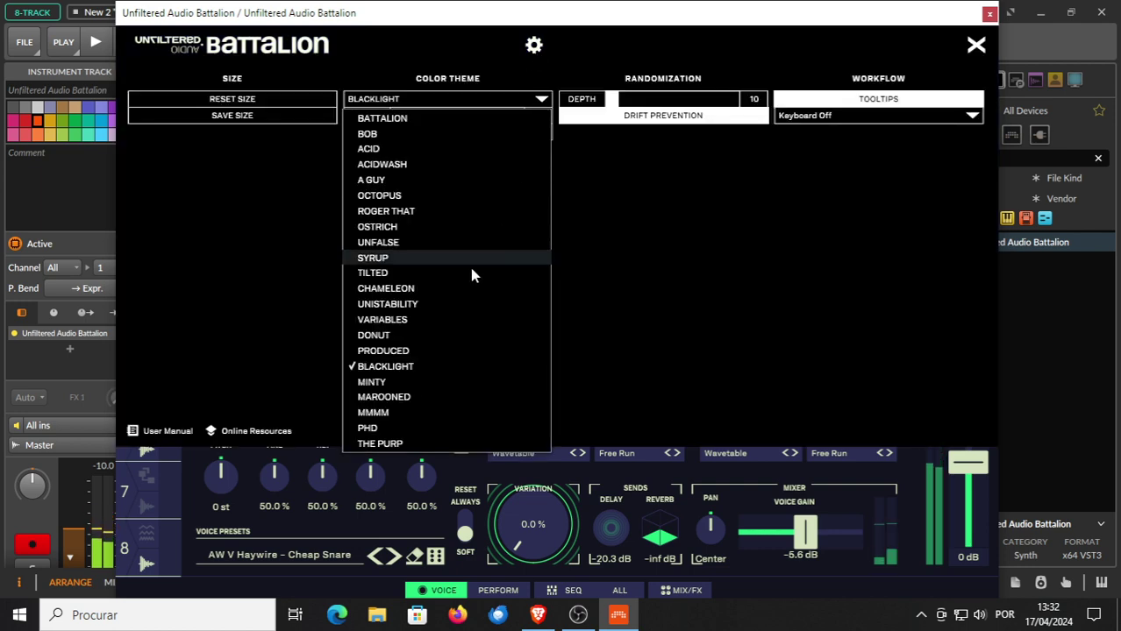
click(385, 200)
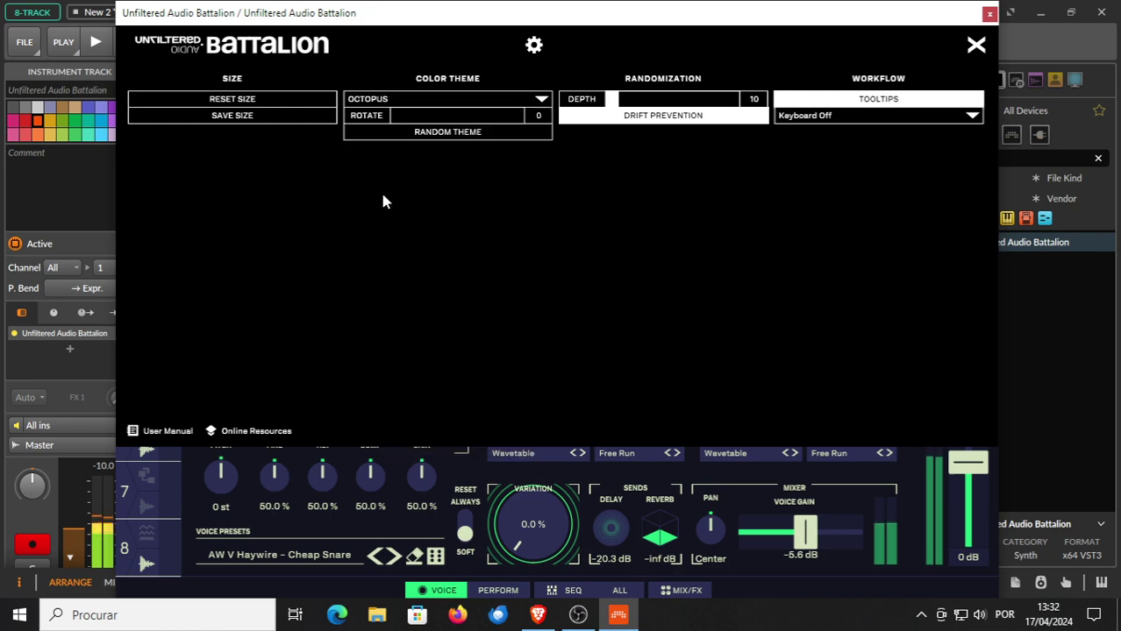
click(976, 46)
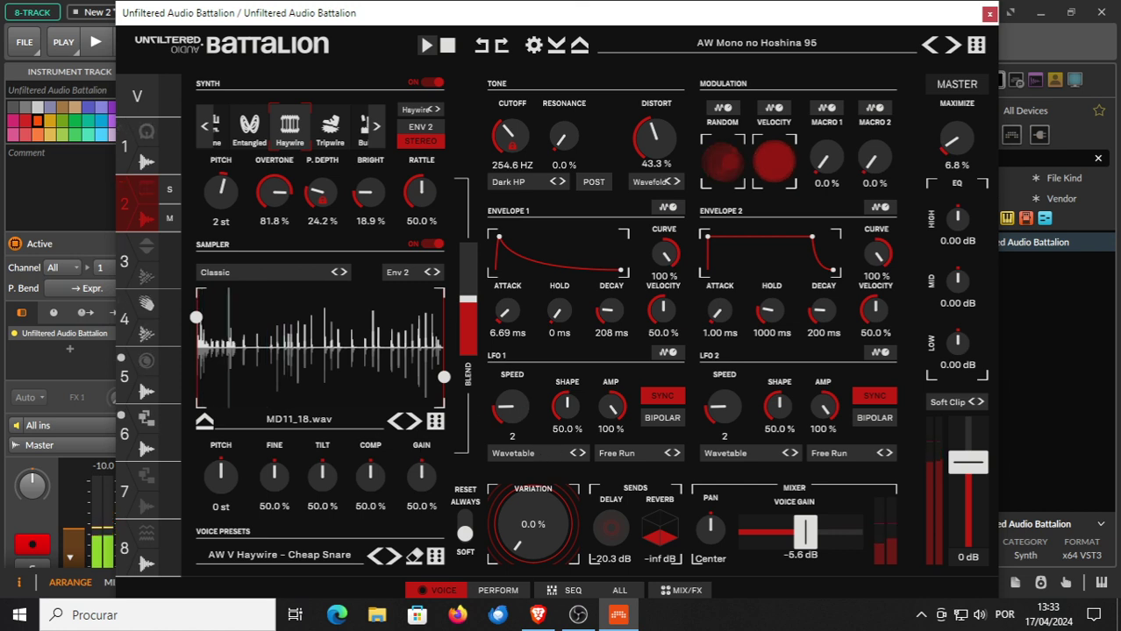
Set voice 2's variation to 35.6%, and load the global preset AW Murkage Techno 124.
drag(532, 485, 514, 463)
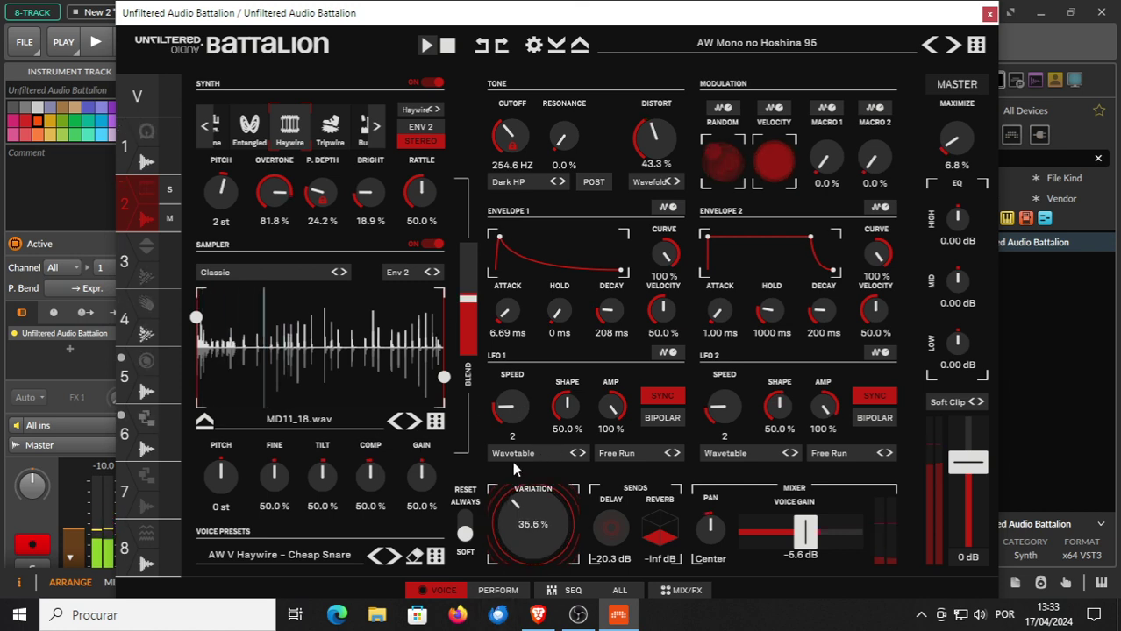
click(954, 48)
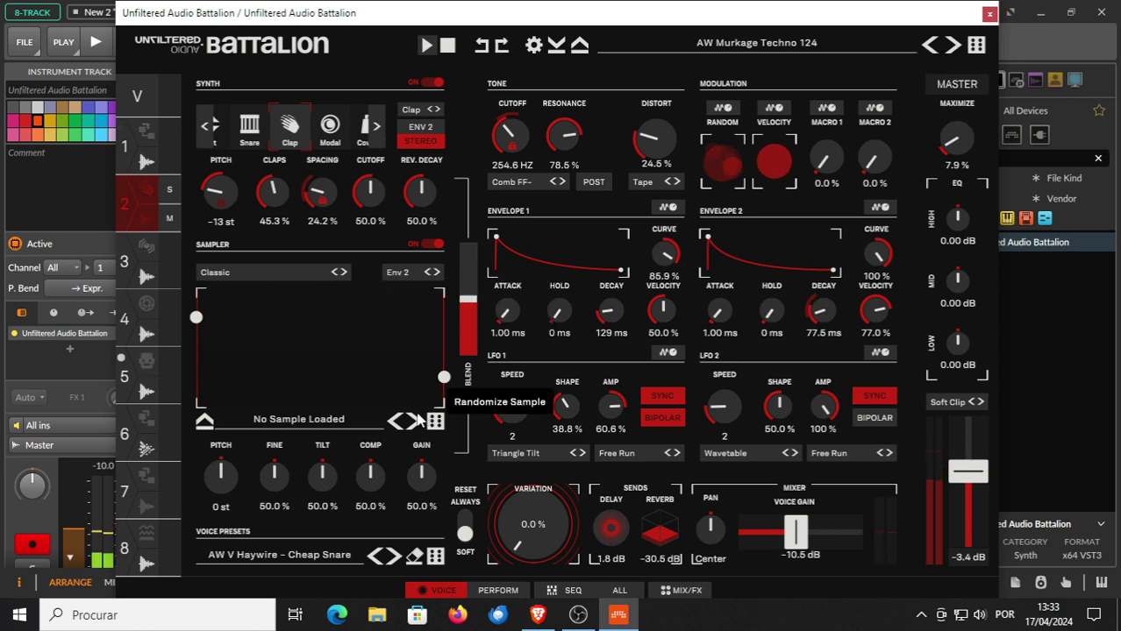
Advance voice 2's sampler to MD4.wav, and apply the AW V Long Echo Signal 01 voice preset.
click(411, 423)
click(411, 423)
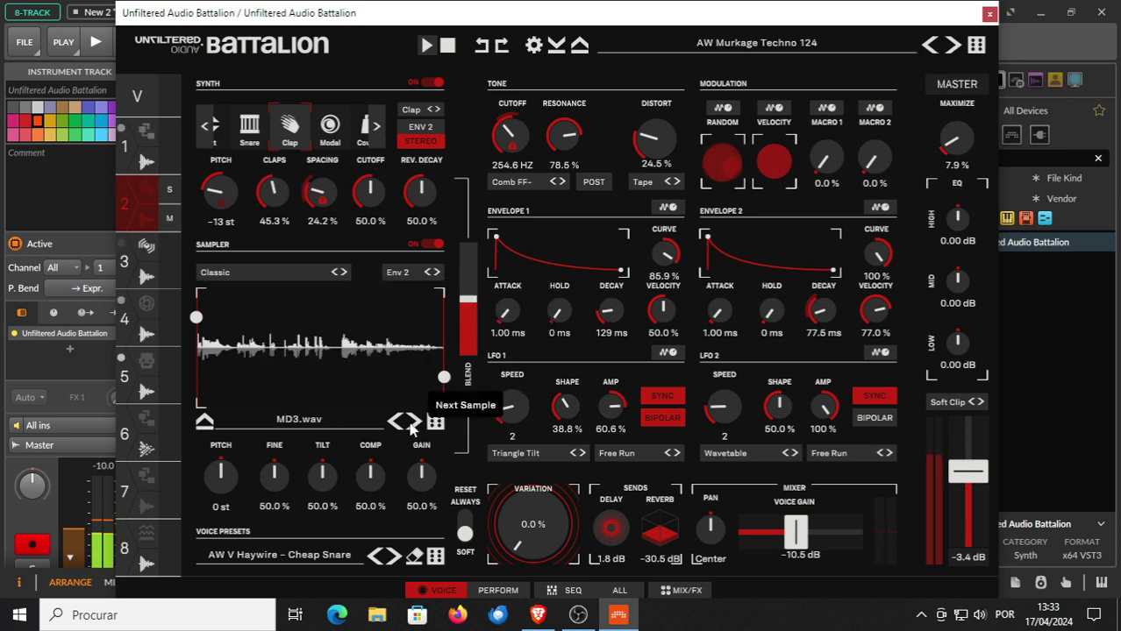
click(412, 423)
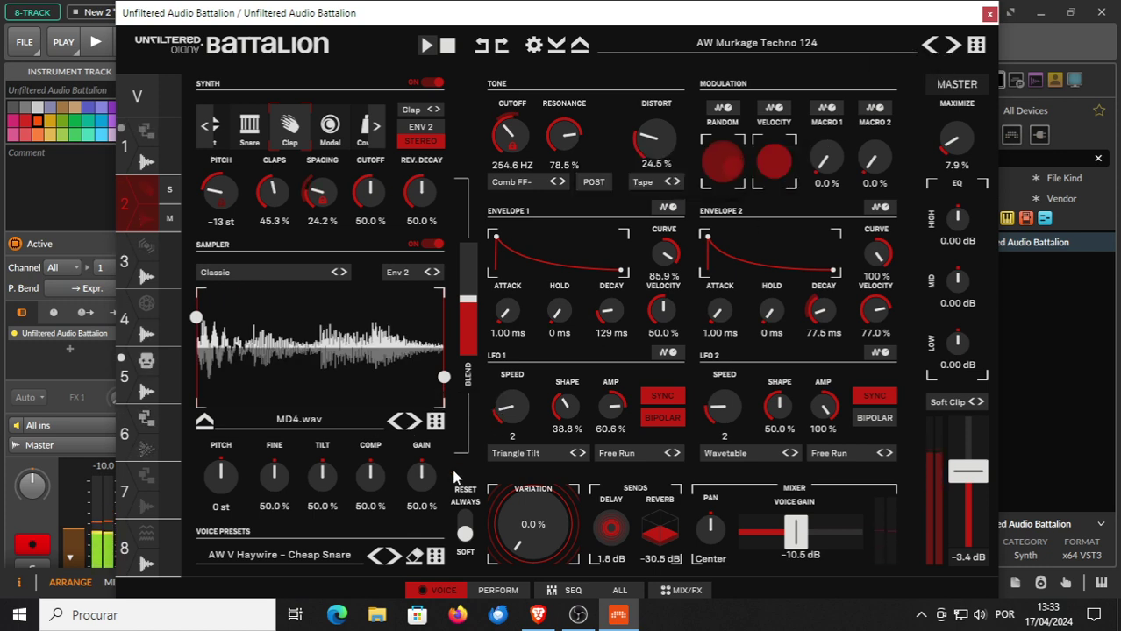
click(393, 558)
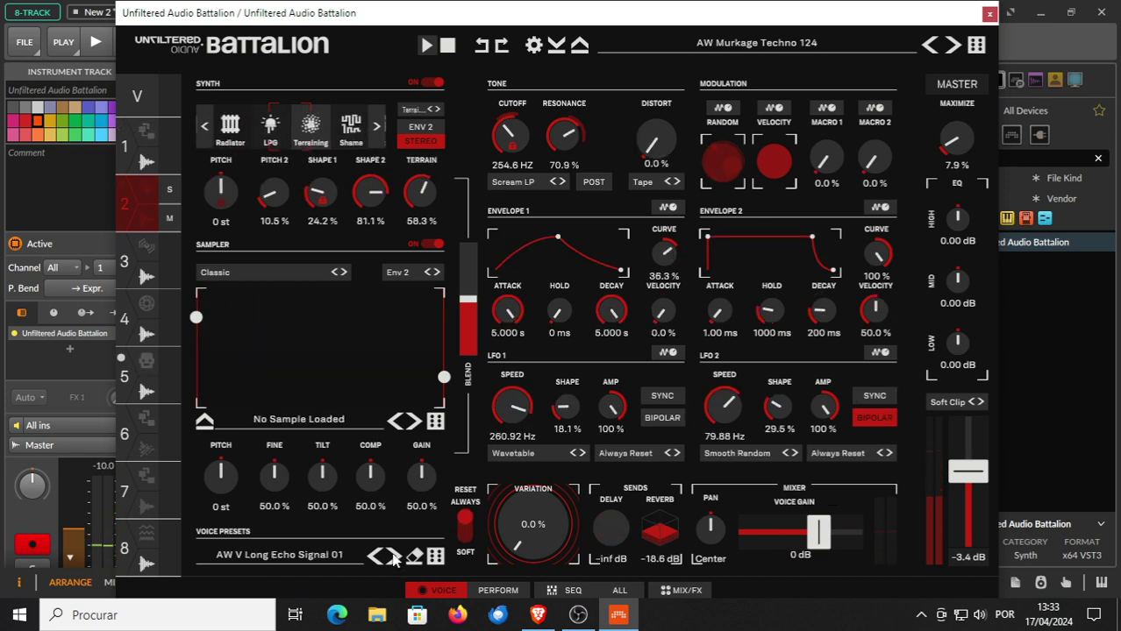
Apply the AW V Modal Metal Droop 002 preset to voice 2, advance its sampler to MD7.wav, and set the variation to 45.3%.
click(393, 558)
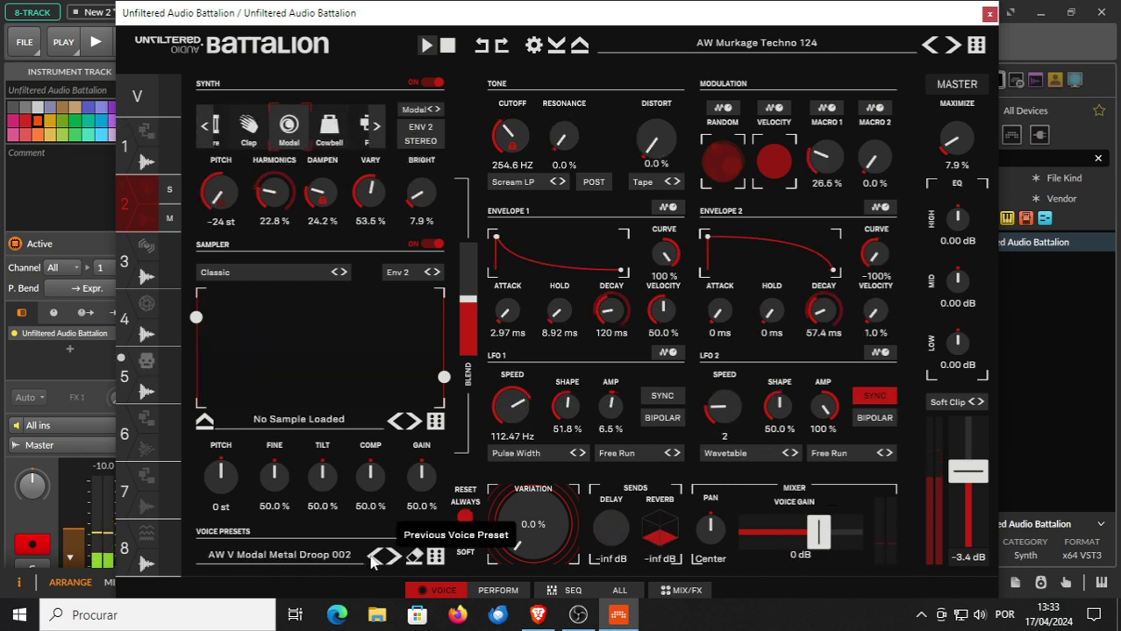
click(415, 423)
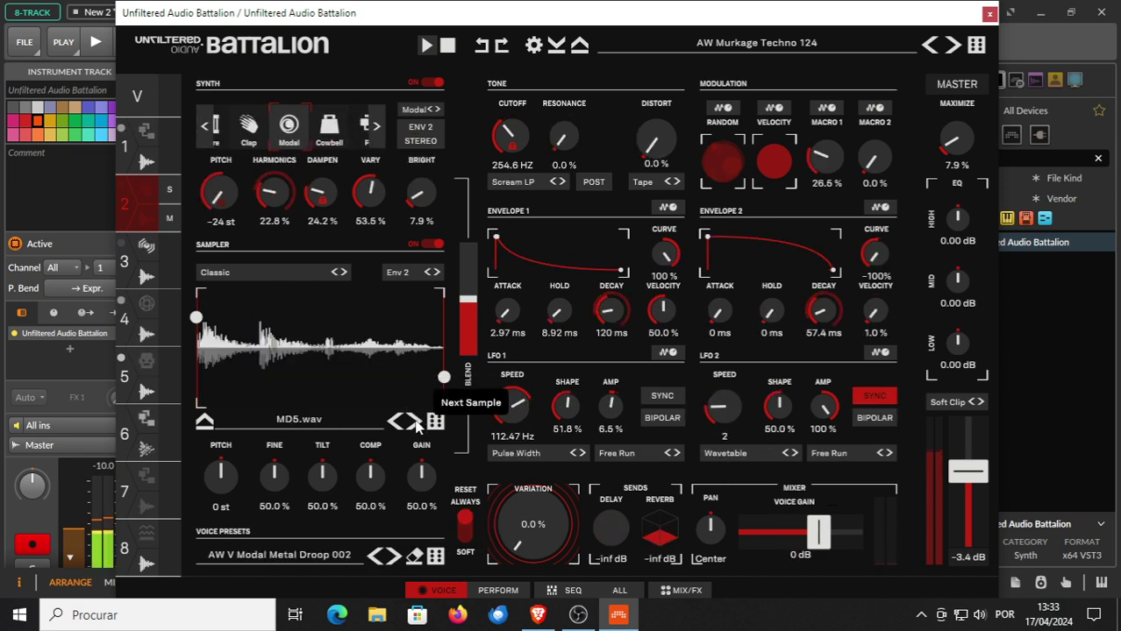
click(416, 423)
click(416, 422)
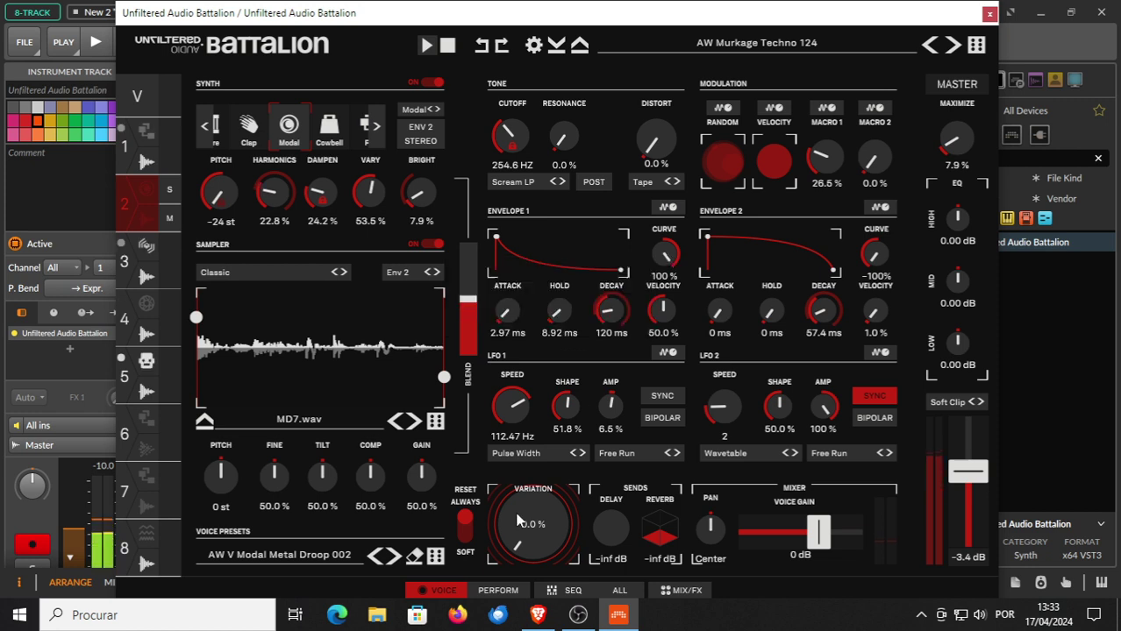
drag(517, 514, 517, 458)
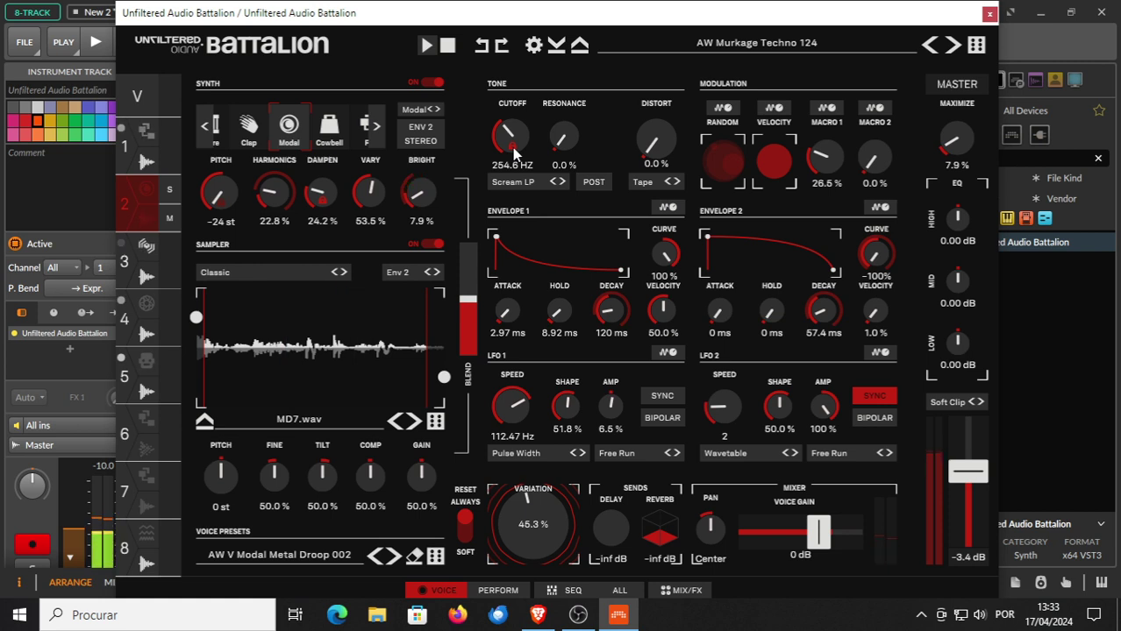
Load the global preset AW Nekolektro 130 and trim MD8.wav in voice 2's sampler to a short slice around its first hit.
click(955, 46)
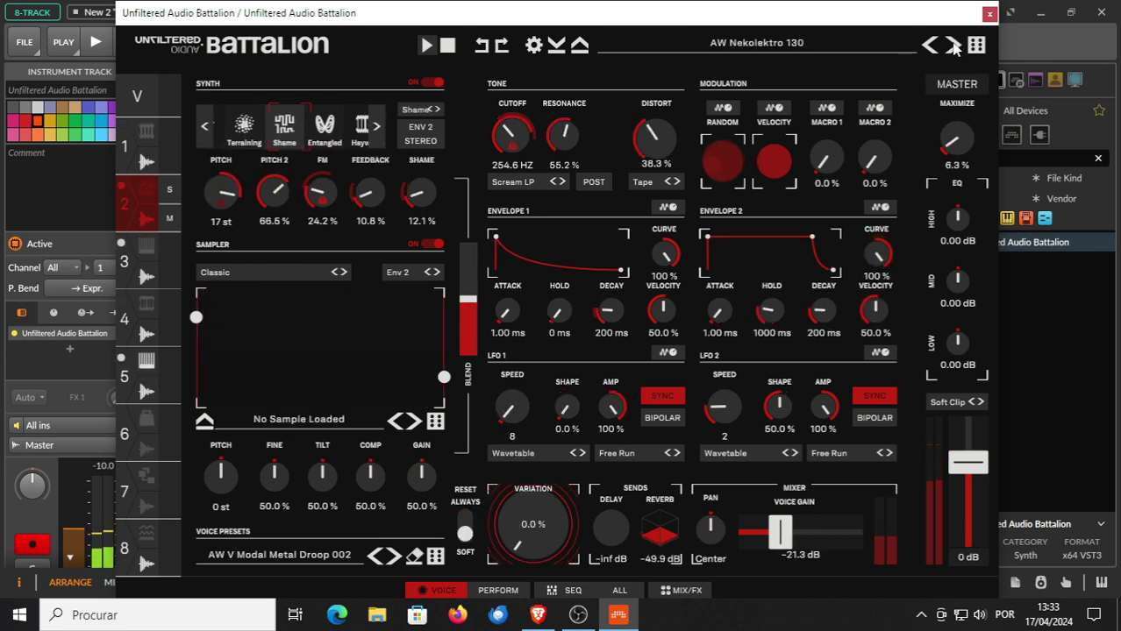
click(412, 422)
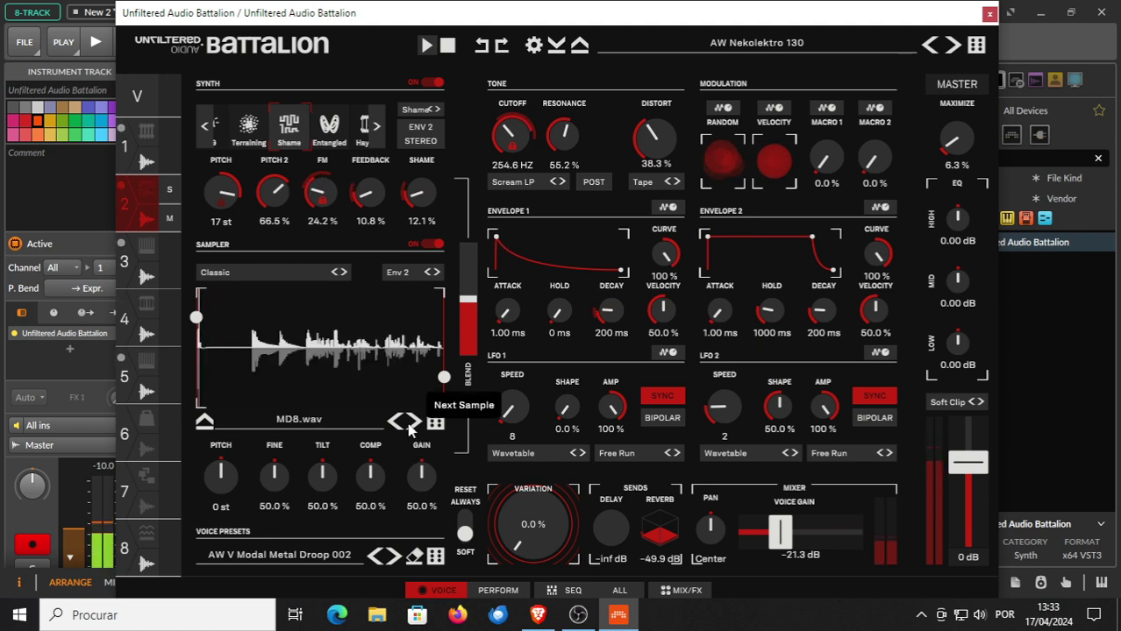
drag(196, 317, 250, 319)
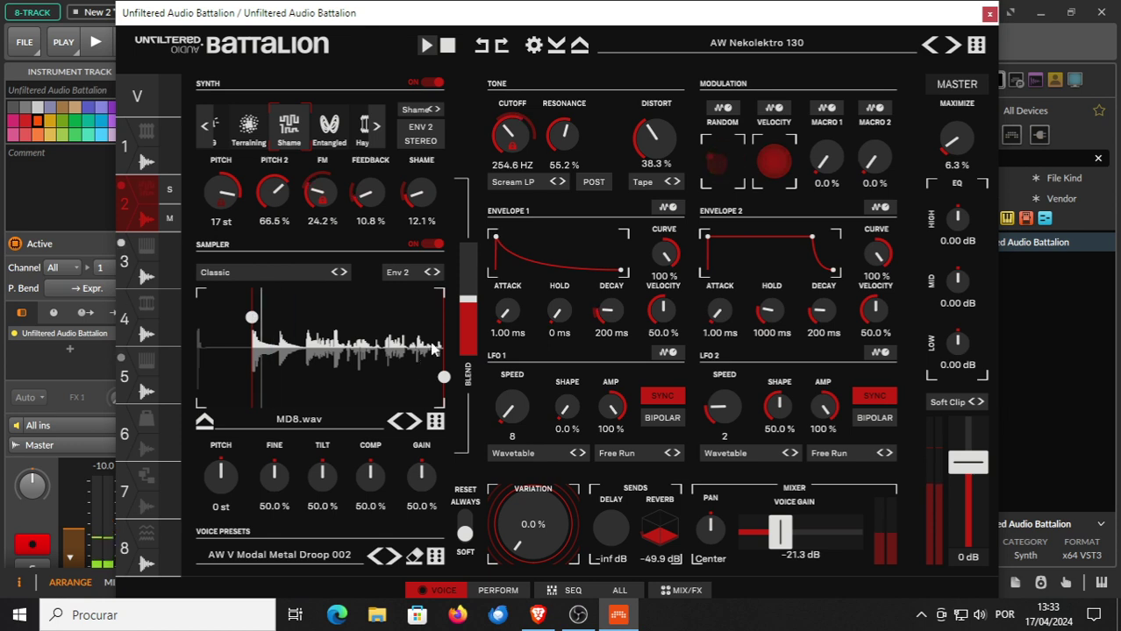
drag(442, 380, 271, 376)
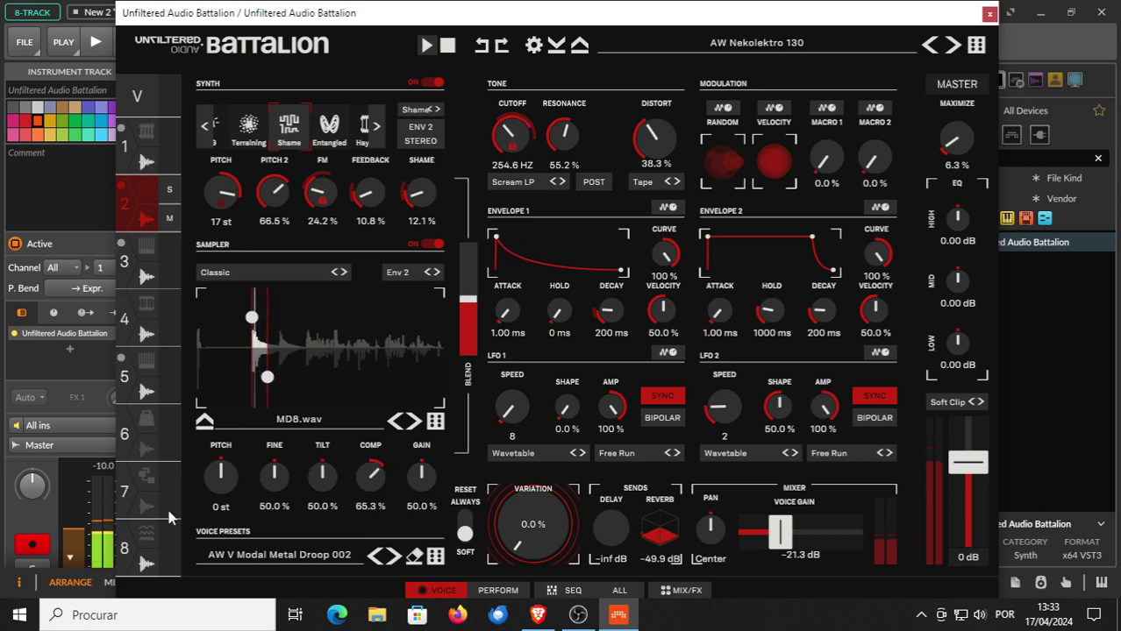
Set voice 2's sampler pitch to -7 st, fine to 40.3%, and gain to 66.1%, with LFO speeds of 1/2D and 1T.
drag(222, 488, 211, 498)
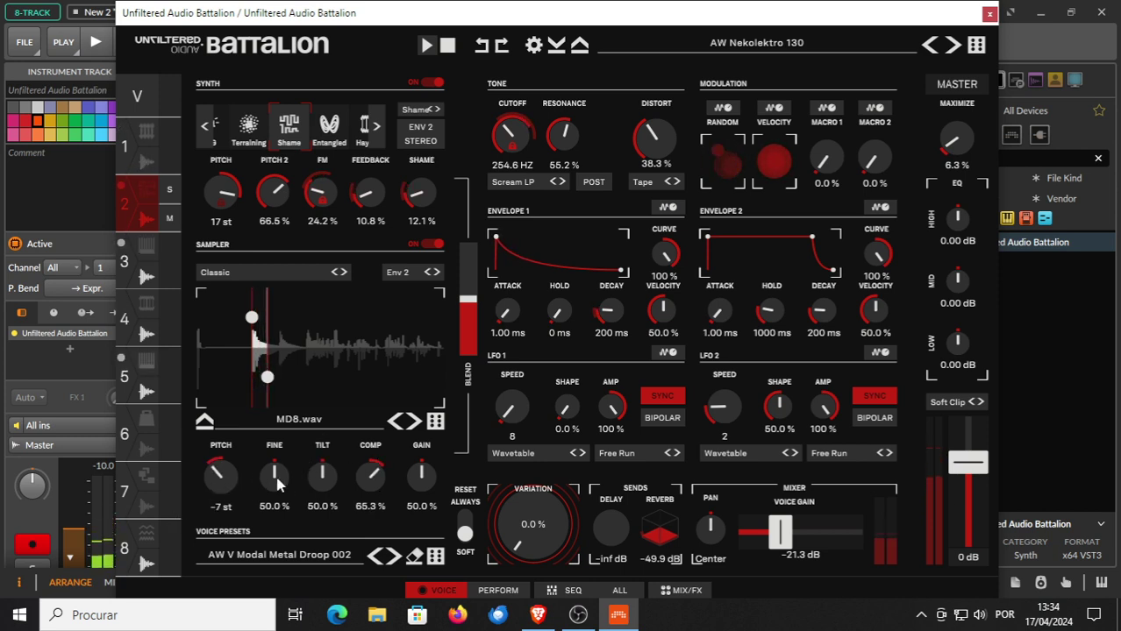
drag(274, 449, 271, 479)
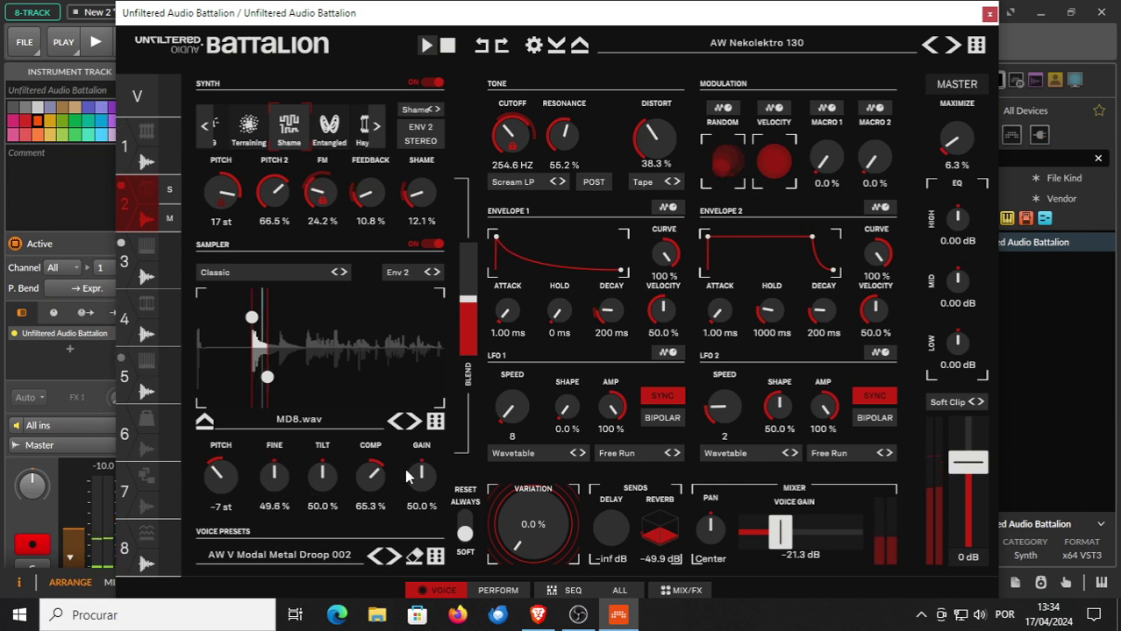
drag(406, 476, 424, 459)
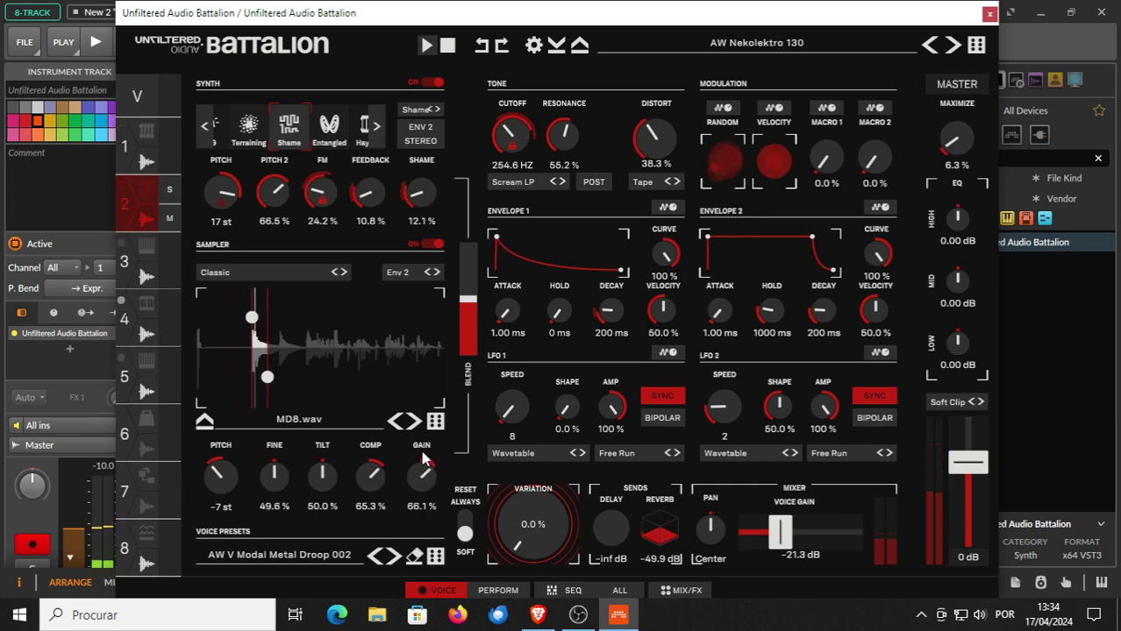
drag(269, 455, 269, 485)
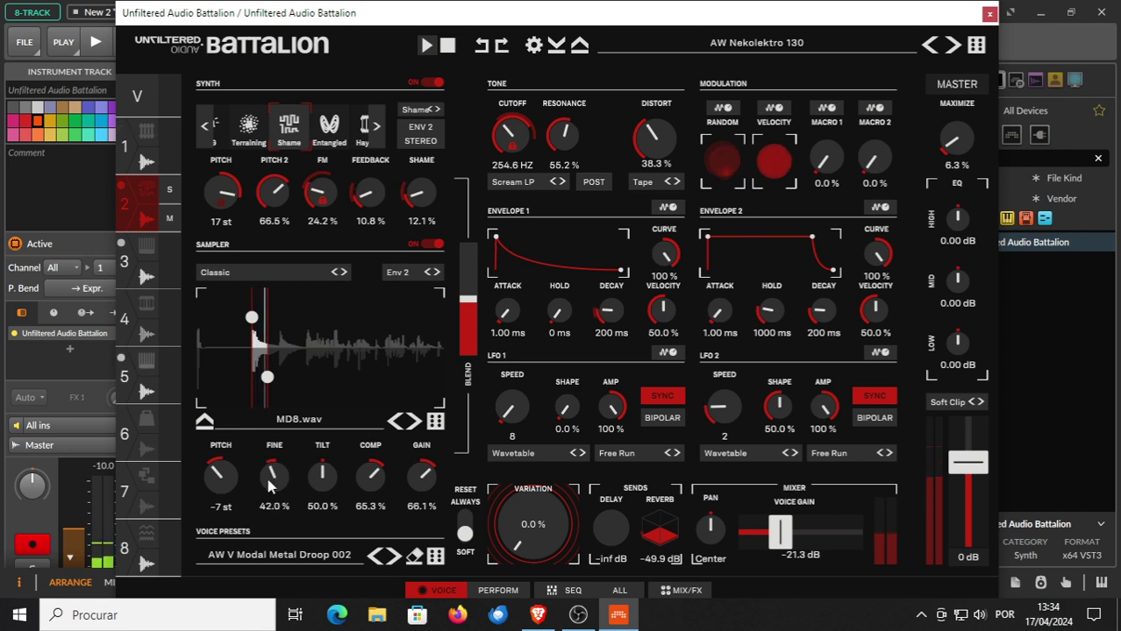
drag(516, 399, 517, 337)
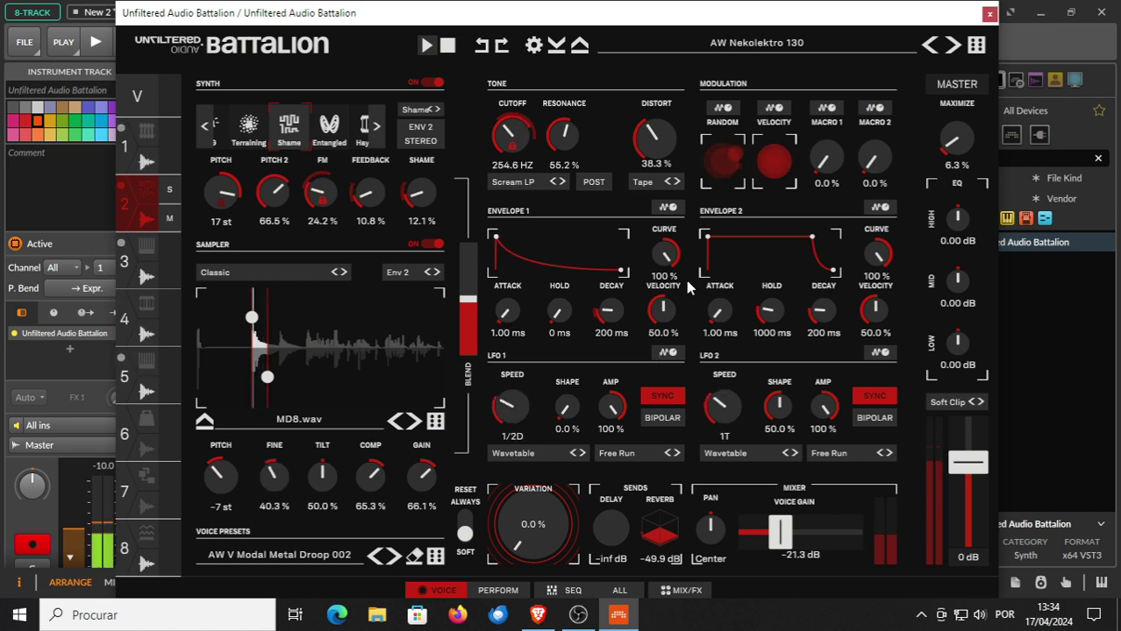
Apply the AW V Modal Metal Droop preset to voice 2, and audition MDBeat.wav and MoleDrumSwarm.wav with the sample start trimmed inward.
click(392, 558)
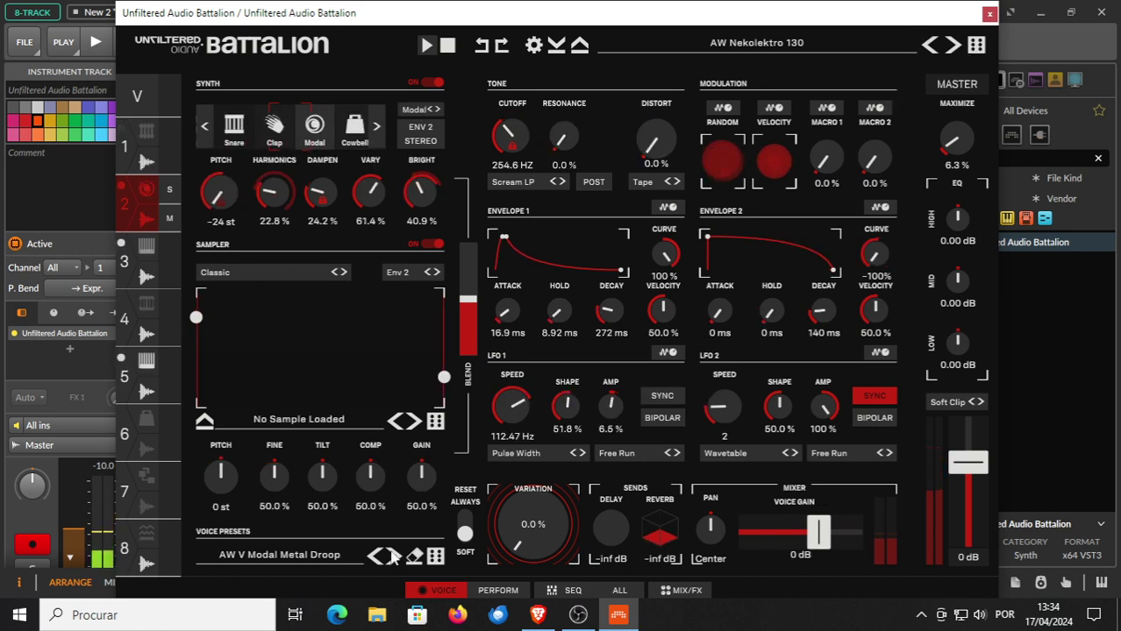
click(417, 423)
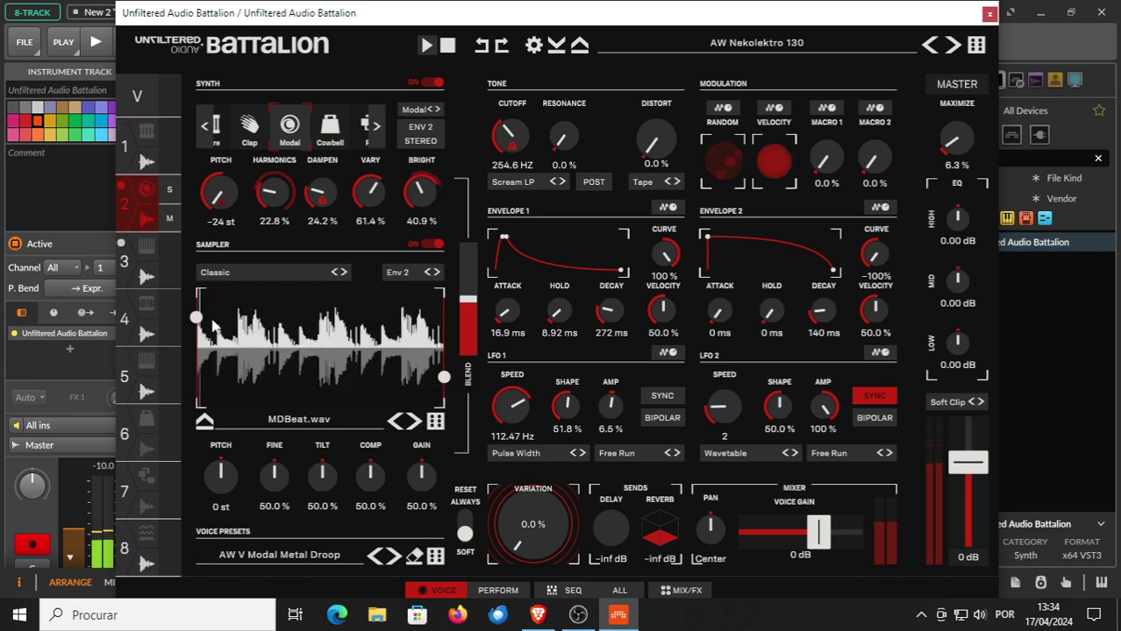
drag(197, 319, 220, 324)
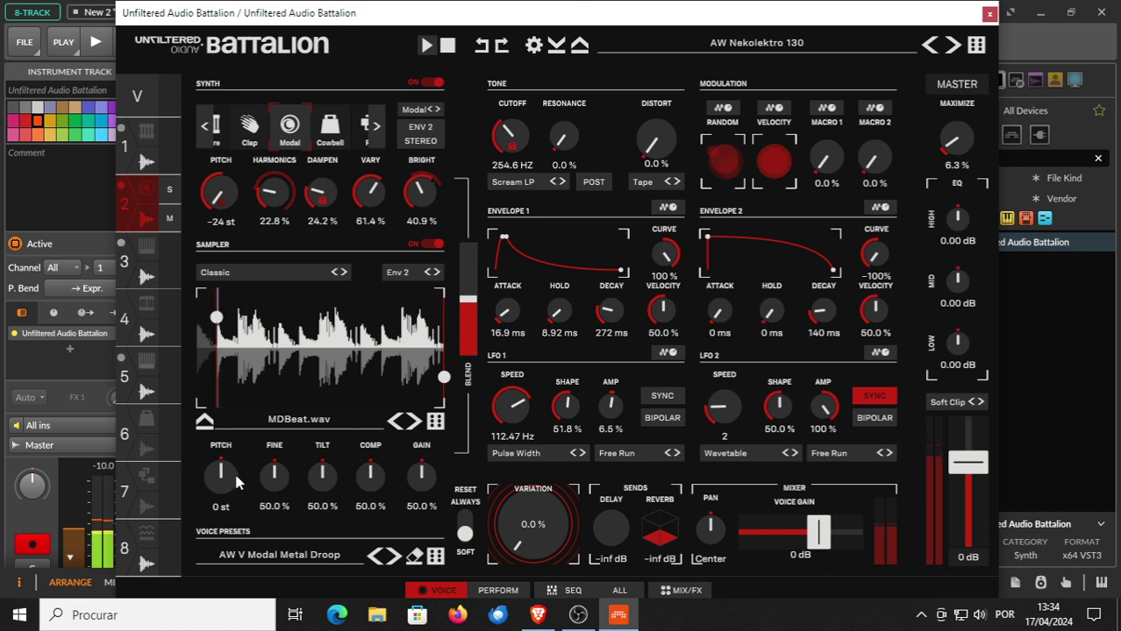
drag(444, 378, 477, 373)
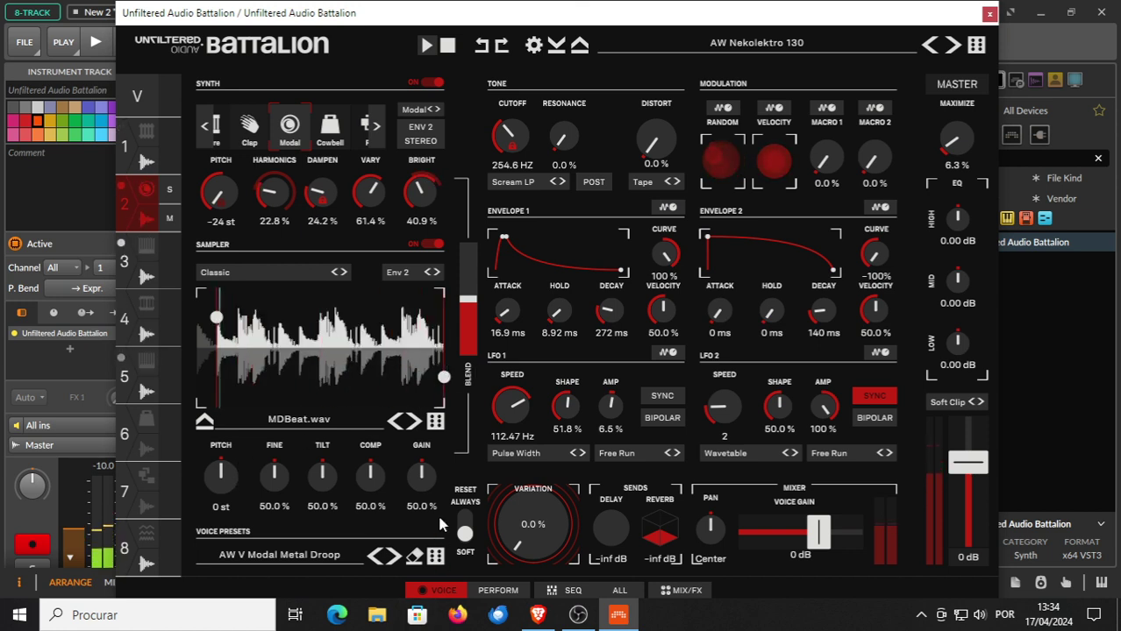
click(412, 423)
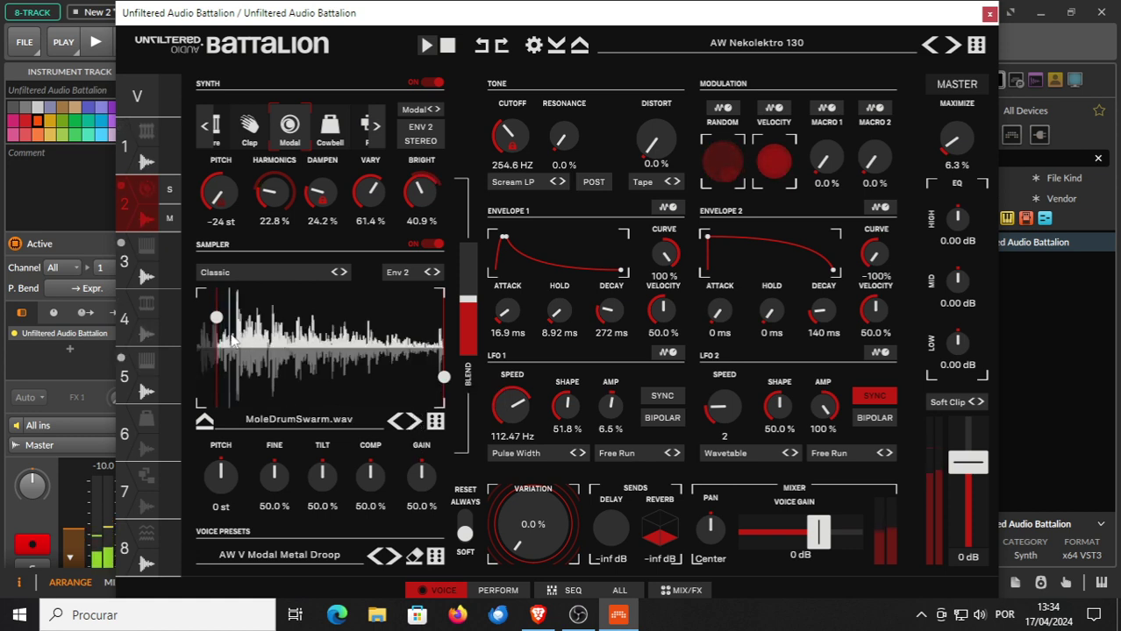
drag(216, 317, 237, 320)
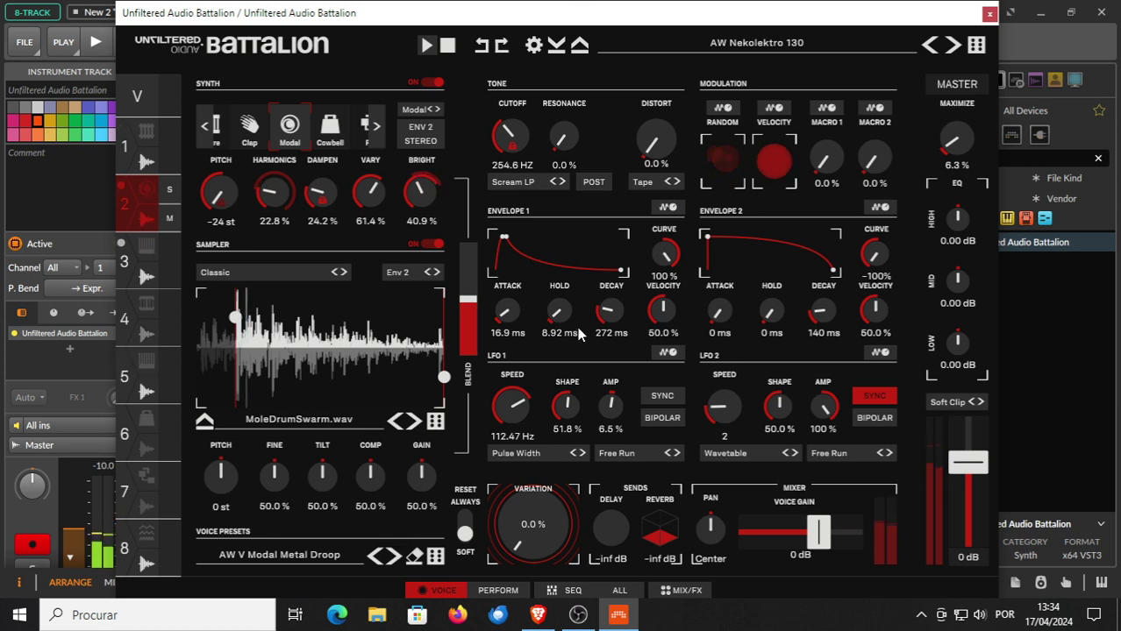
Load the global preset AW Night Drive Seq 01 and advance voice 2's sampler to NewscoolLoop1.wav.
click(954, 46)
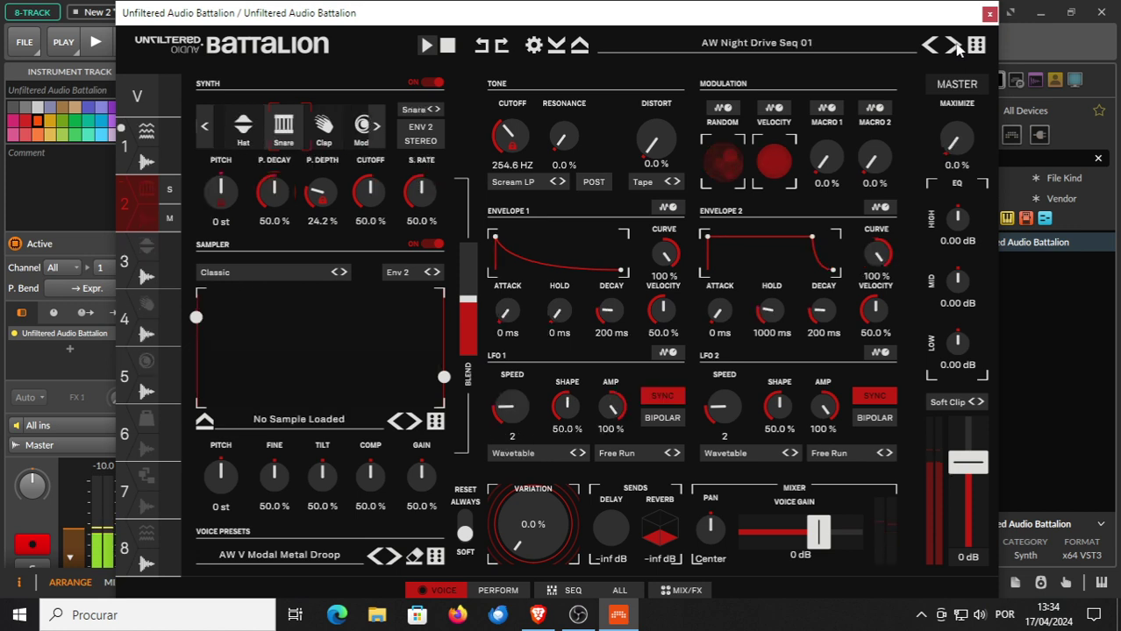
click(412, 422)
click(419, 423)
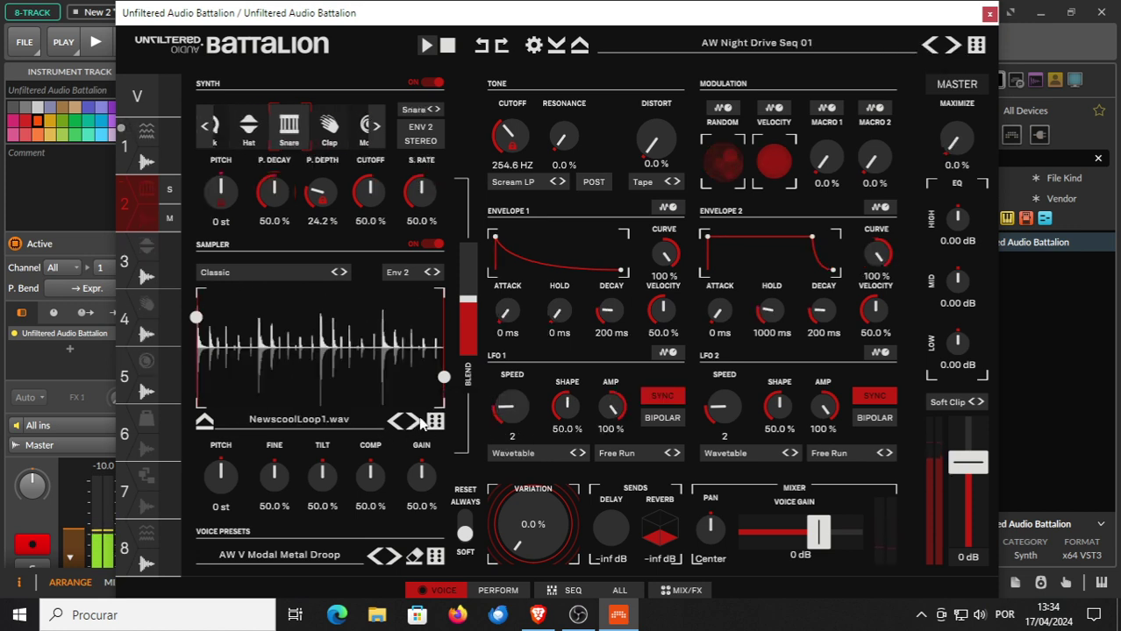
Apply the AW V Reson Woozy Perc 01 preset to voice 2 and load NewscoolStumbleBeat.wav in its sampler.
click(391, 558)
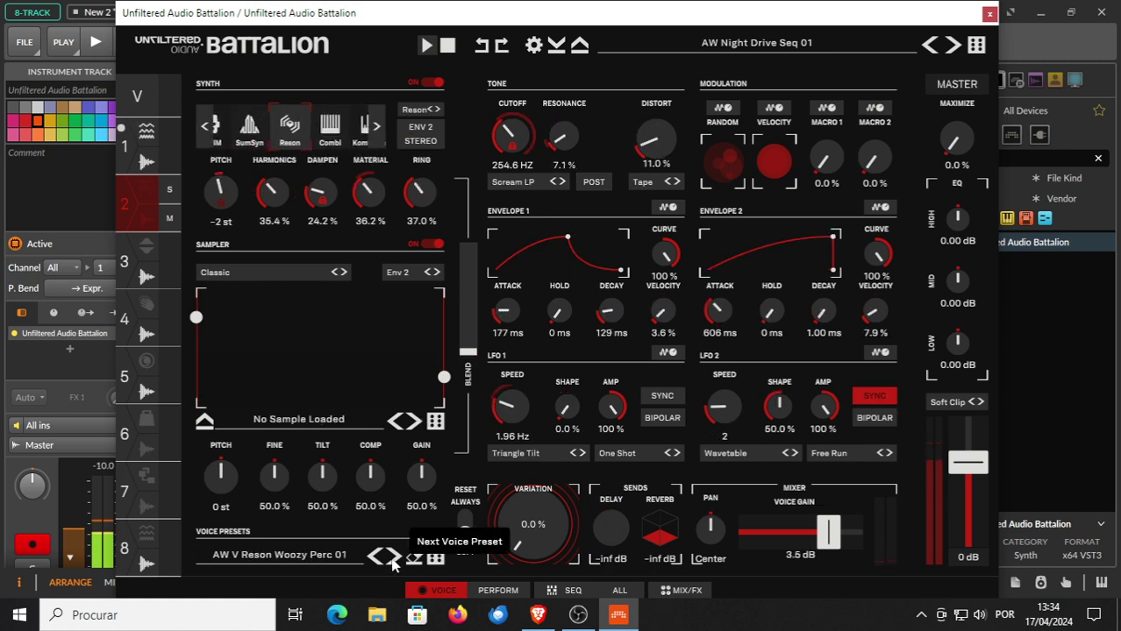
click(412, 423)
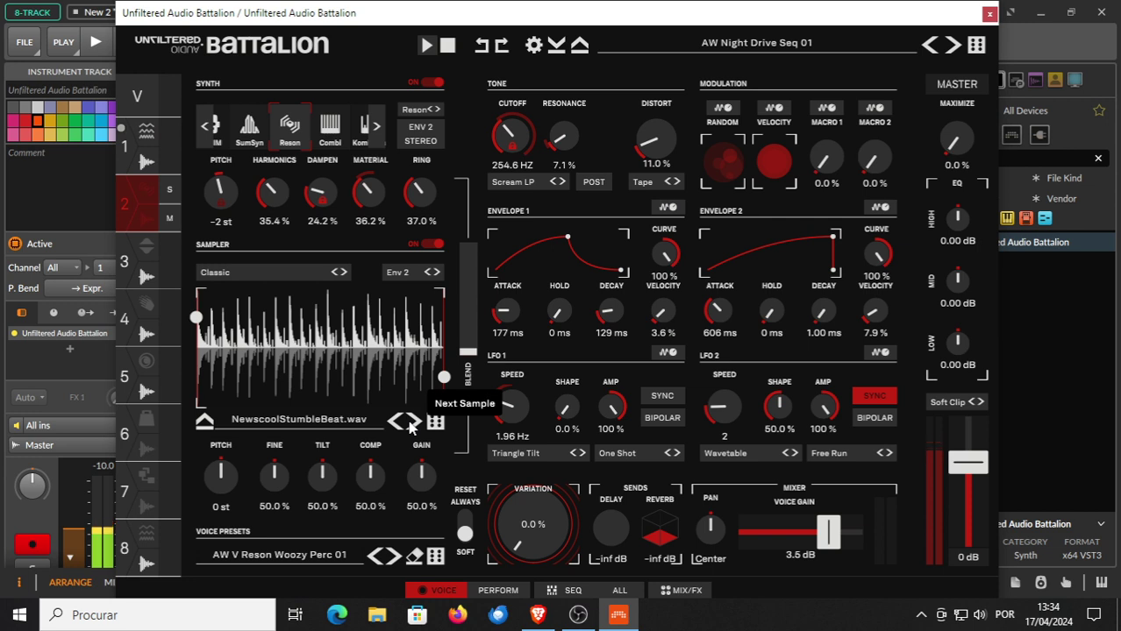
Load the global preset AW Opera in the Emo Age 116, and trim the start of Rec-22.04.28-14h23m28s.aif in voice 2's sampler.
click(954, 46)
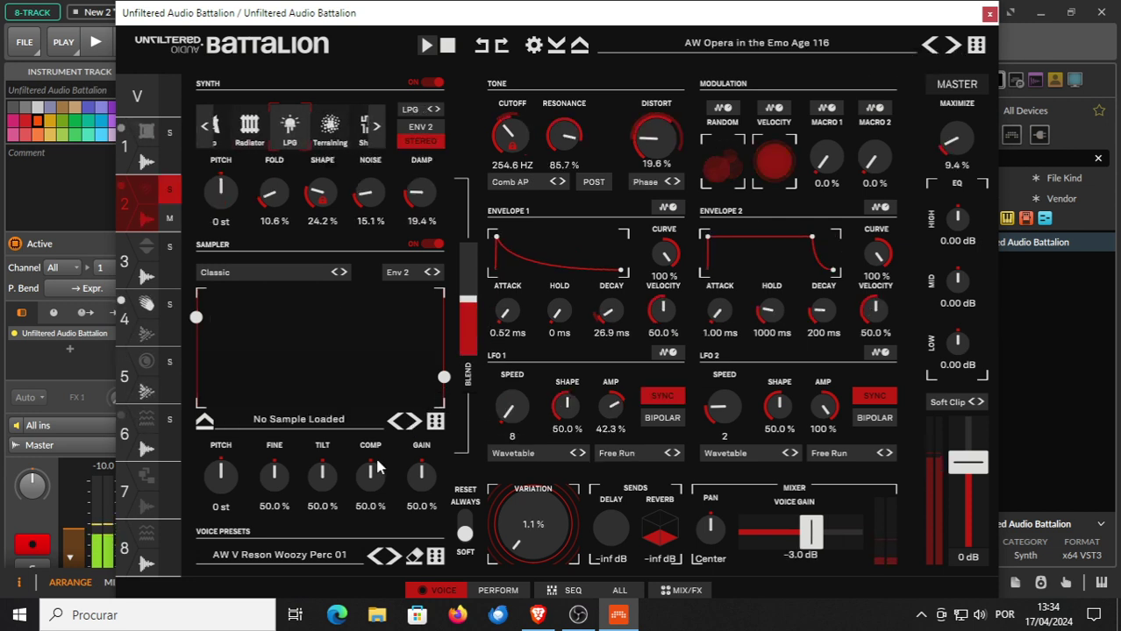
click(412, 424)
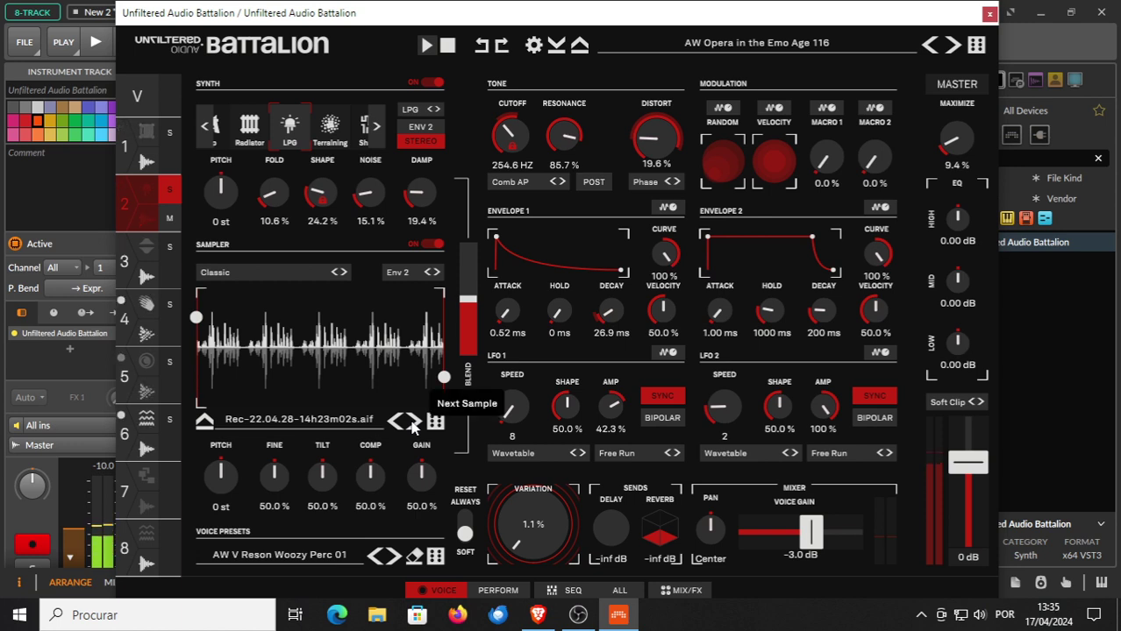
click(416, 424)
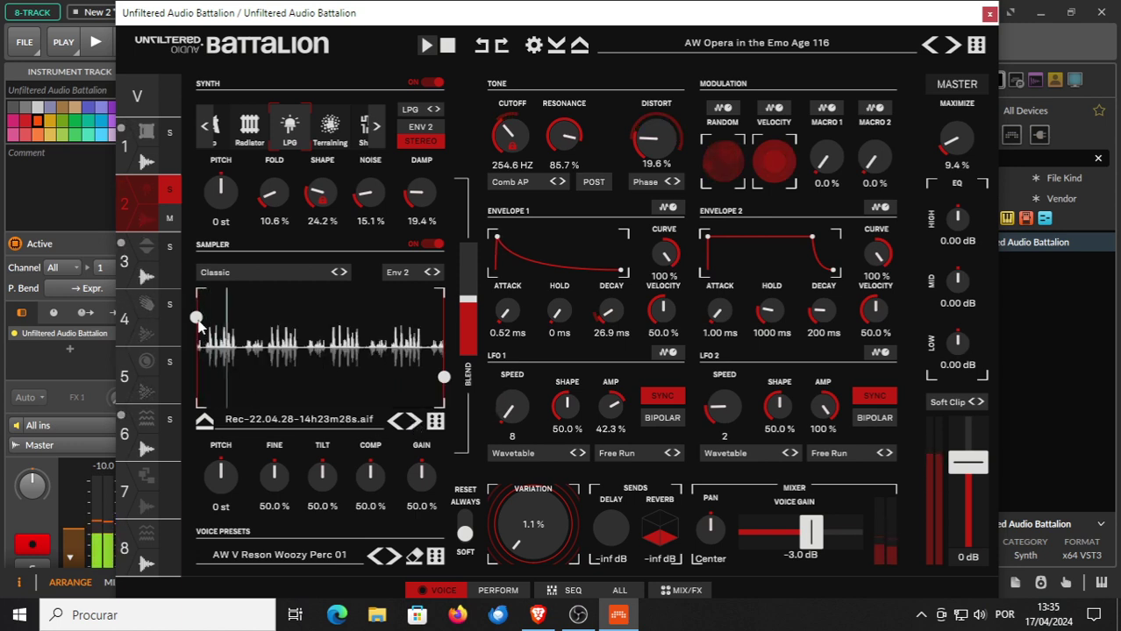
drag(196, 317, 208, 319)
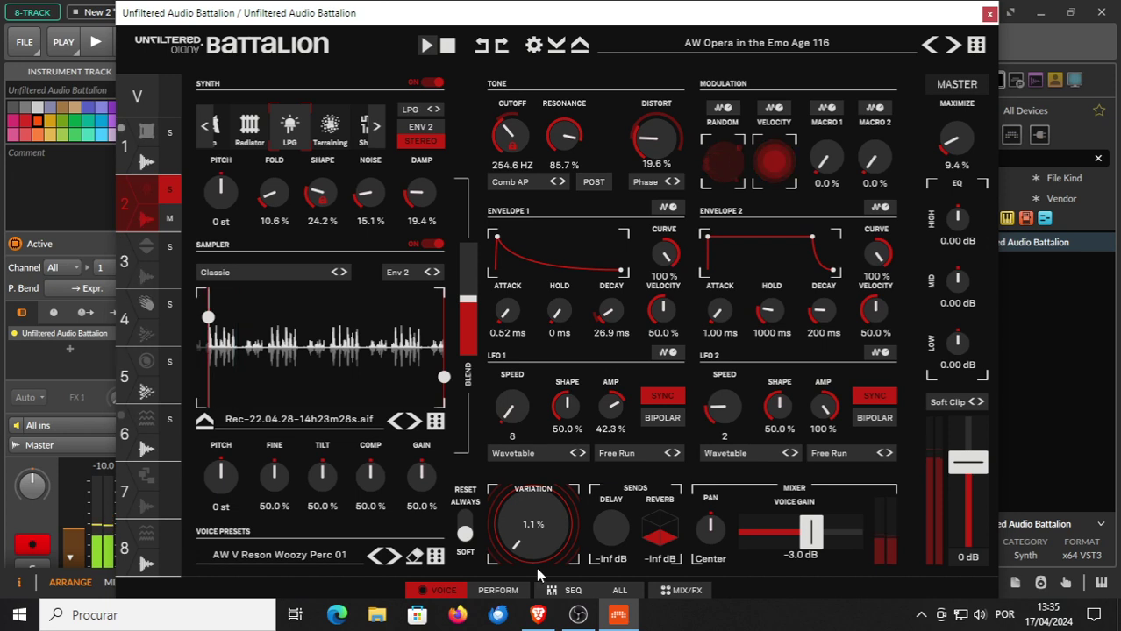
Load the global preset AW Possibly the Wrong Room 130, and trim ResonantMDLoop.wav in voice 2's sampler to a short slice near its beginning.
click(955, 46)
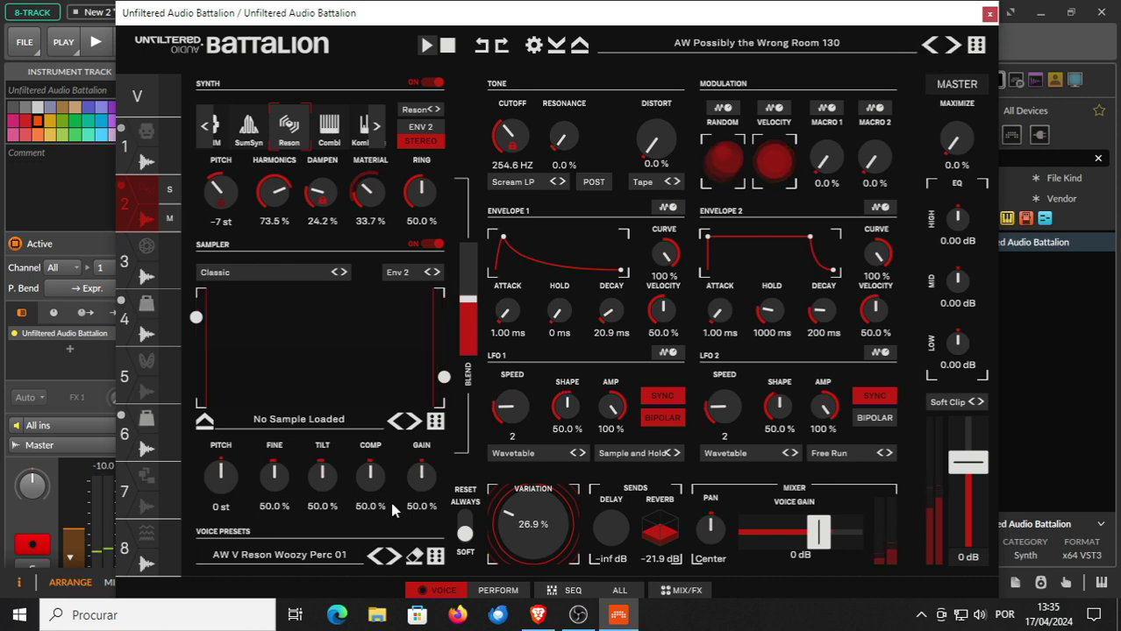
click(416, 420)
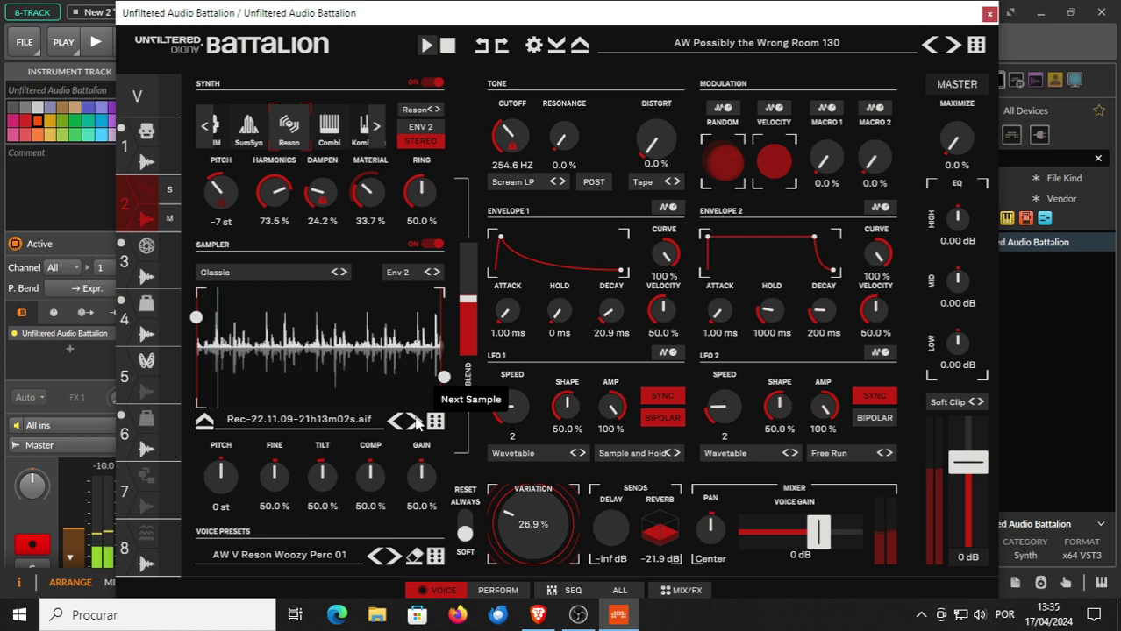
click(415, 422)
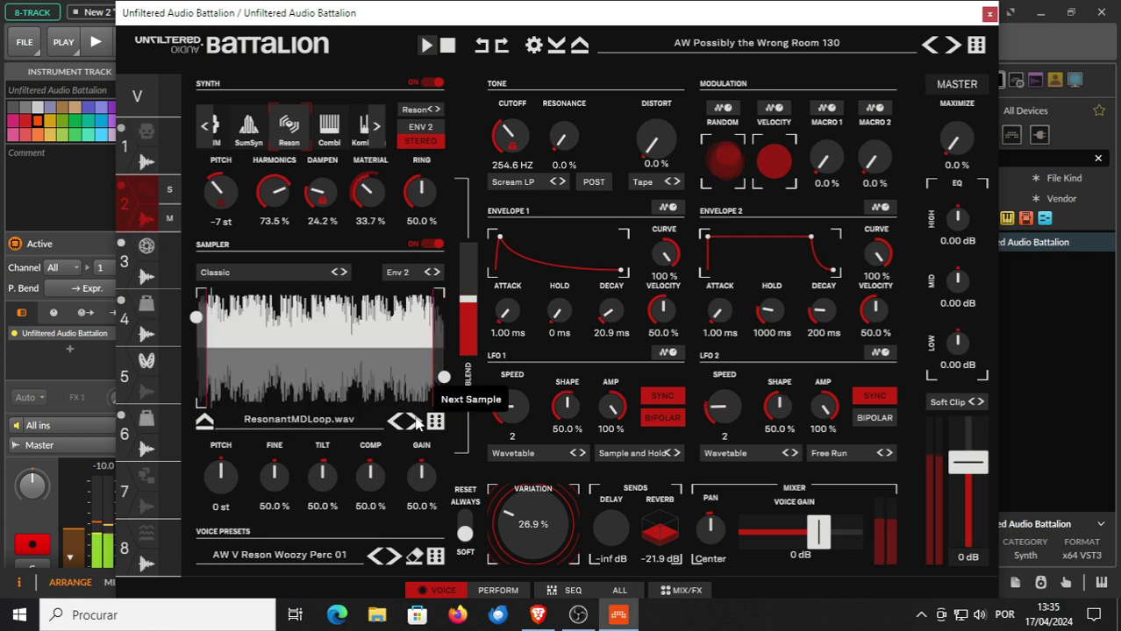
drag(197, 323, 241, 325)
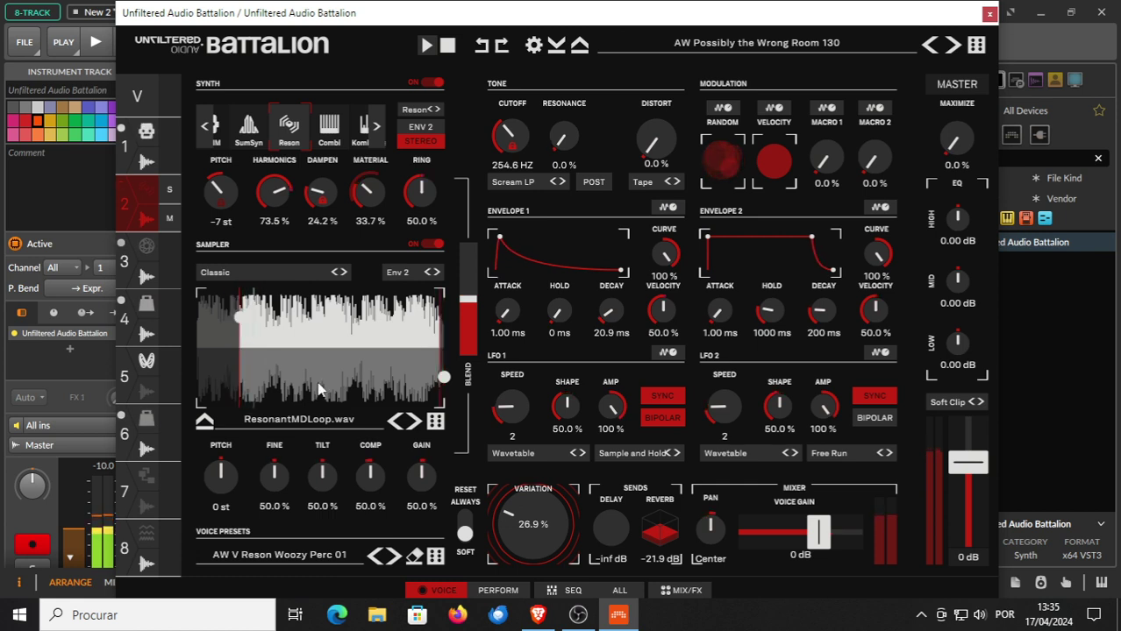
drag(444, 377, 268, 376)
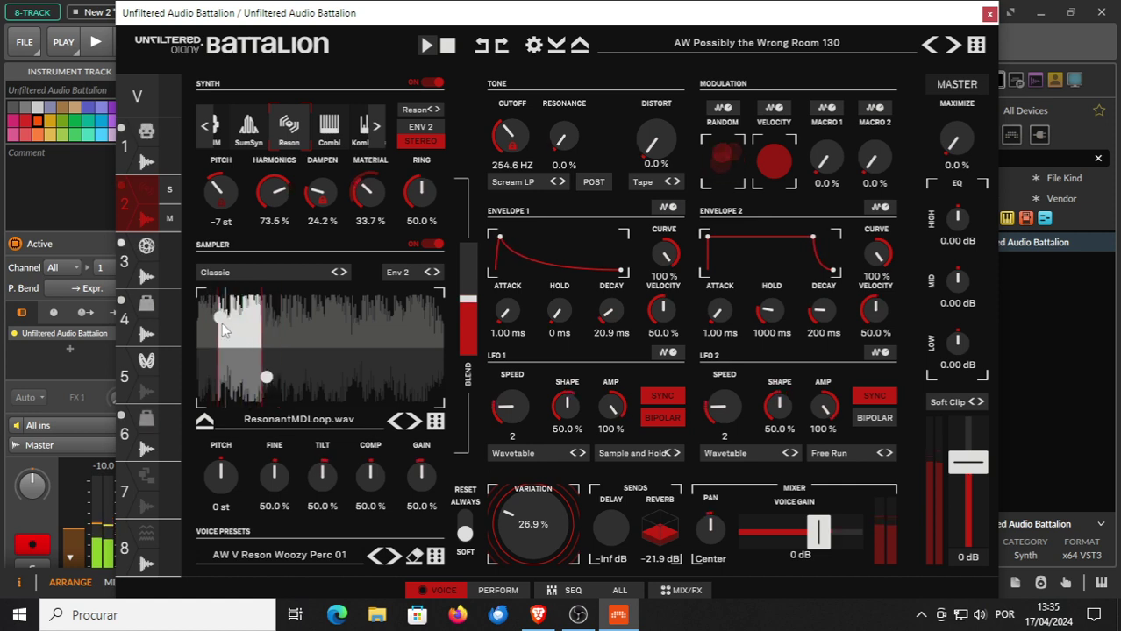
Apply the AW V Sample granular slip preset to voice 2, and try a start point further into GlitterSmurf 1 Snare.wav before restoring it.
click(393, 557)
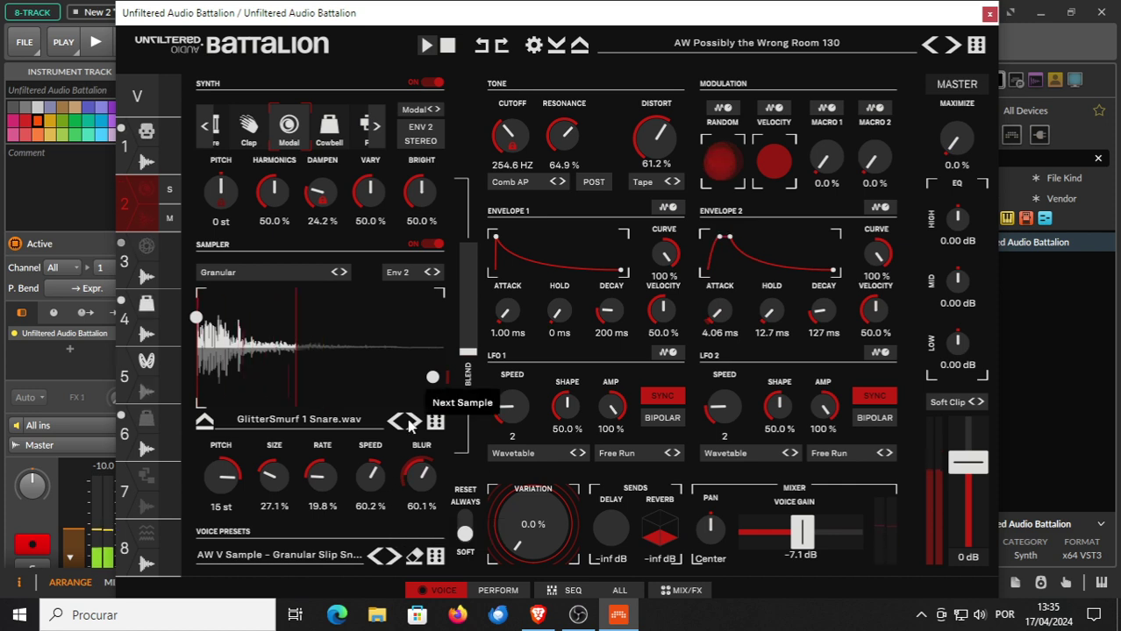
drag(198, 320, 238, 322)
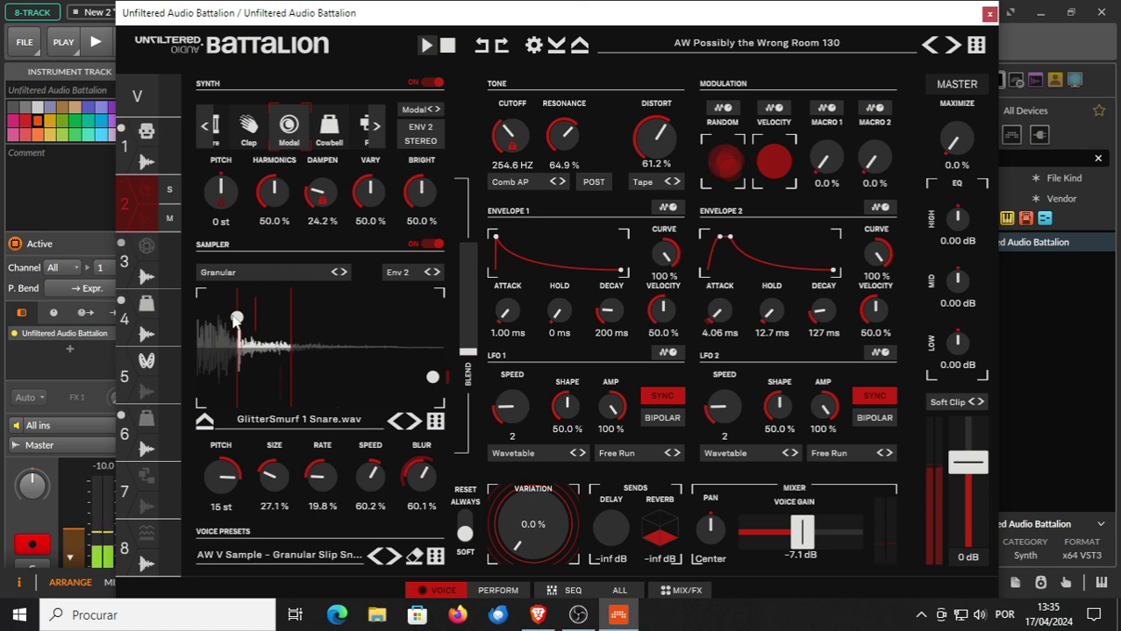
drag(236, 319, 195, 318)
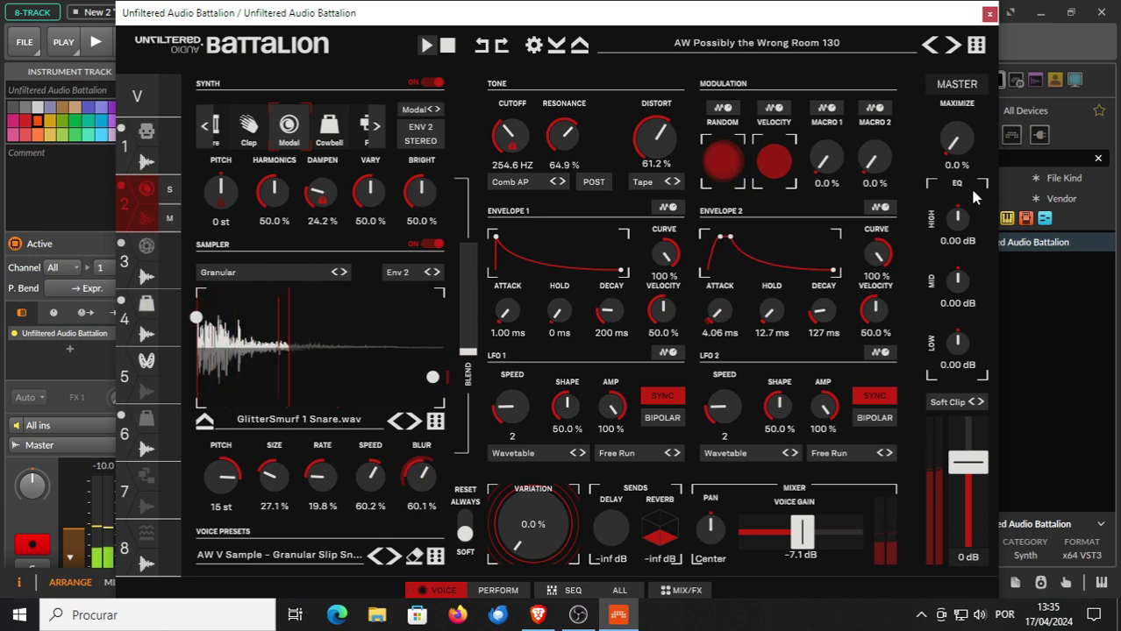
Load the global preset AW Shimmy Beat 124, and load RYTMPops.wav in voice 2's sampler with its start trimmed slightly.
click(951, 46)
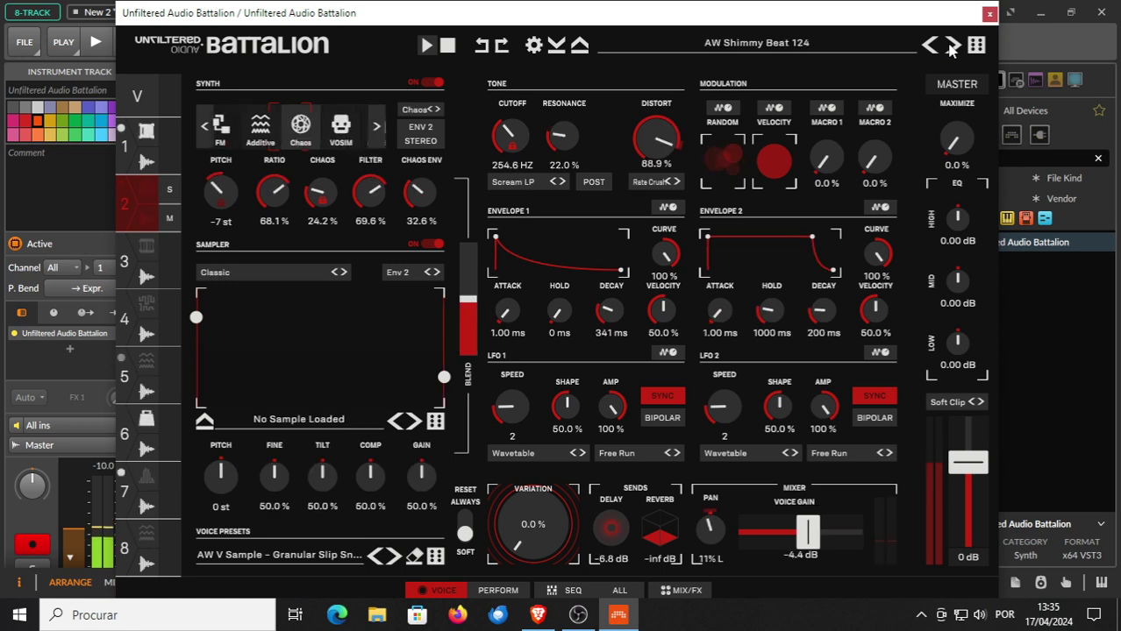
click(417, 426)
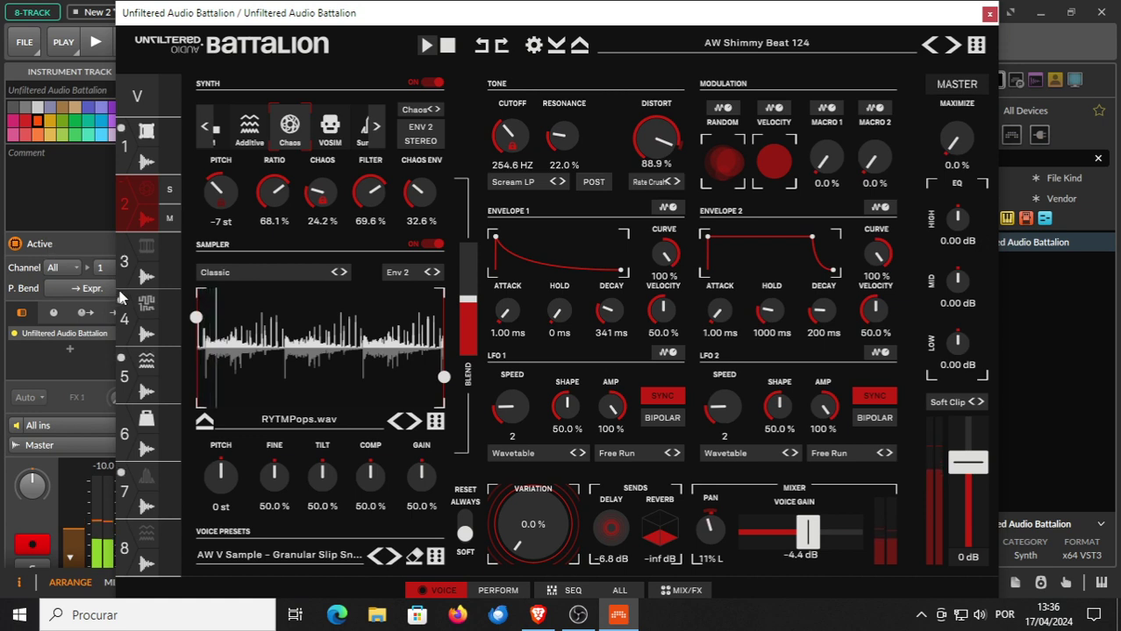
drag(196, 318, 202, 318)
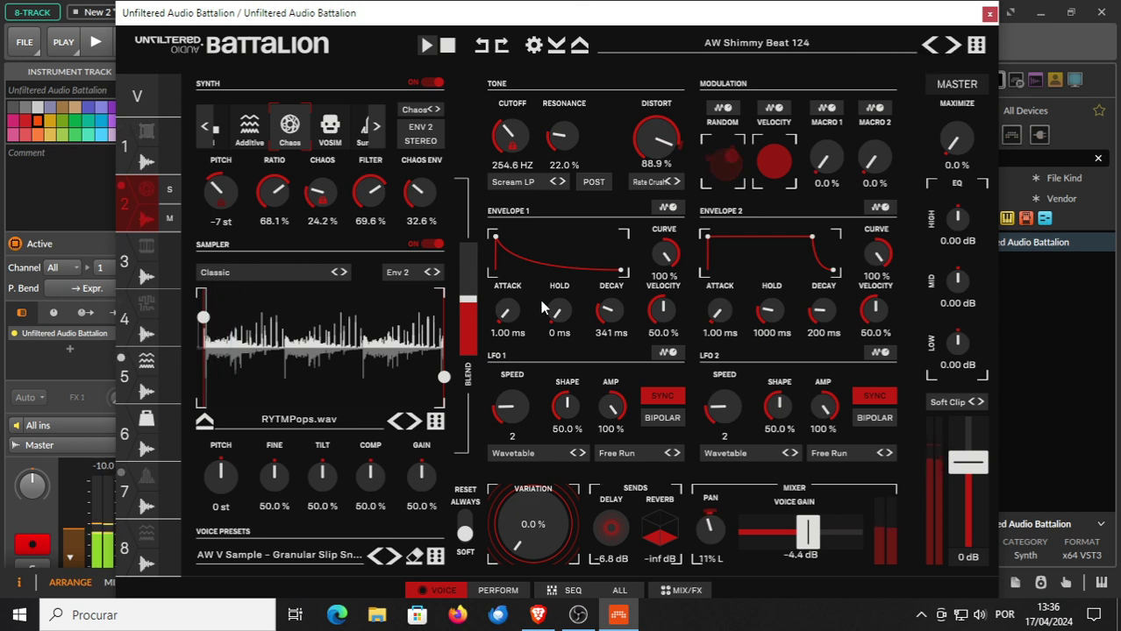
Apply the AW V Sample Granular Sub preset to voice 2 with randomized settings, and load ScoopHyperloop.wav in its sampler.
click(390, 556)
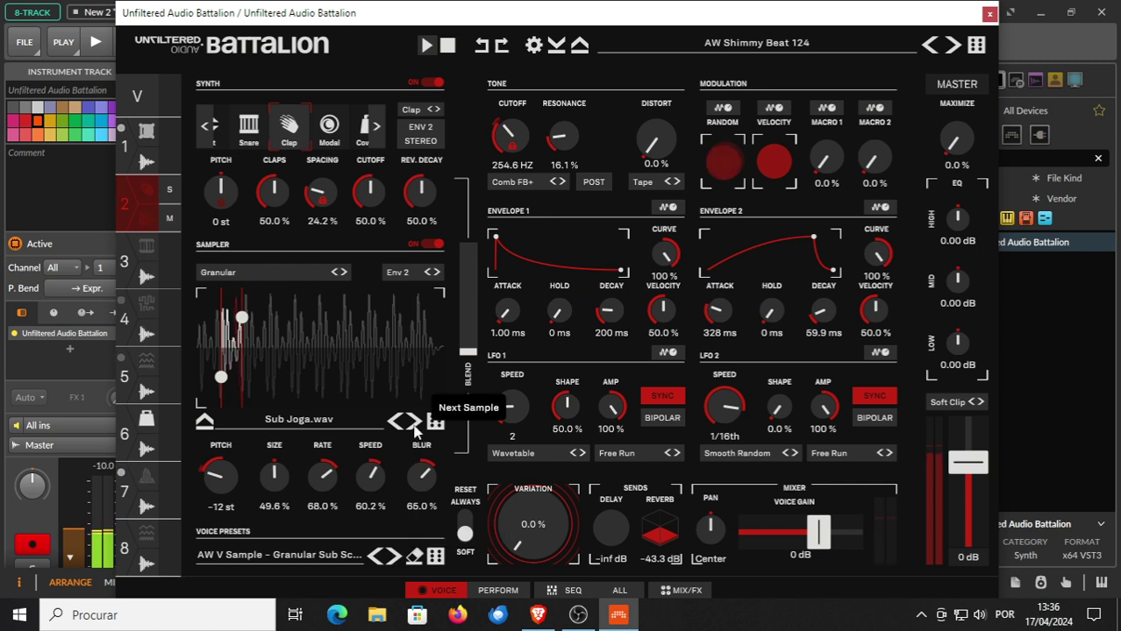
click(436, 557)
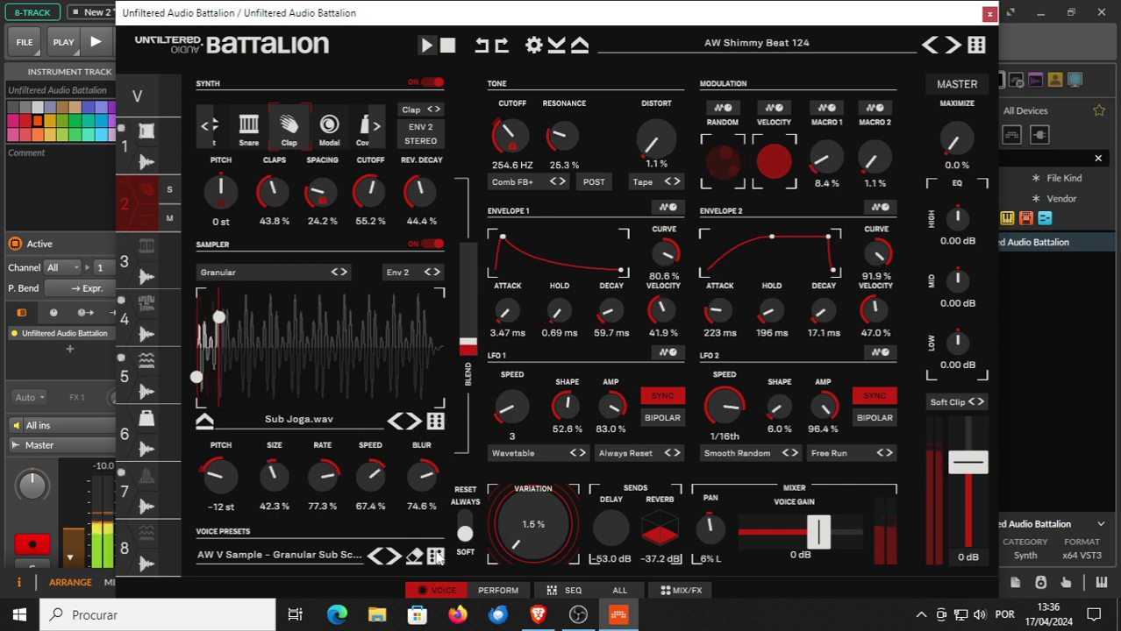
click(416, 423)
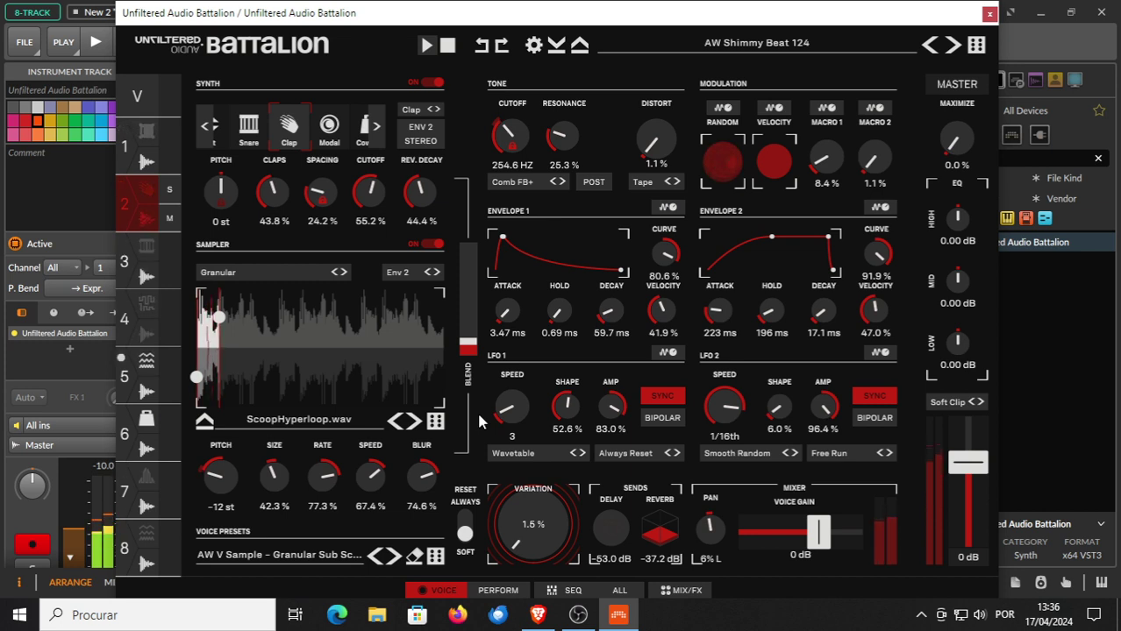
Advance the global preset through AW Somatic Levitation 145 to Buskrat 120, and extend Buckingham 1 Snare.wav to its full end after trying a shorter slice.
click(954, 46)
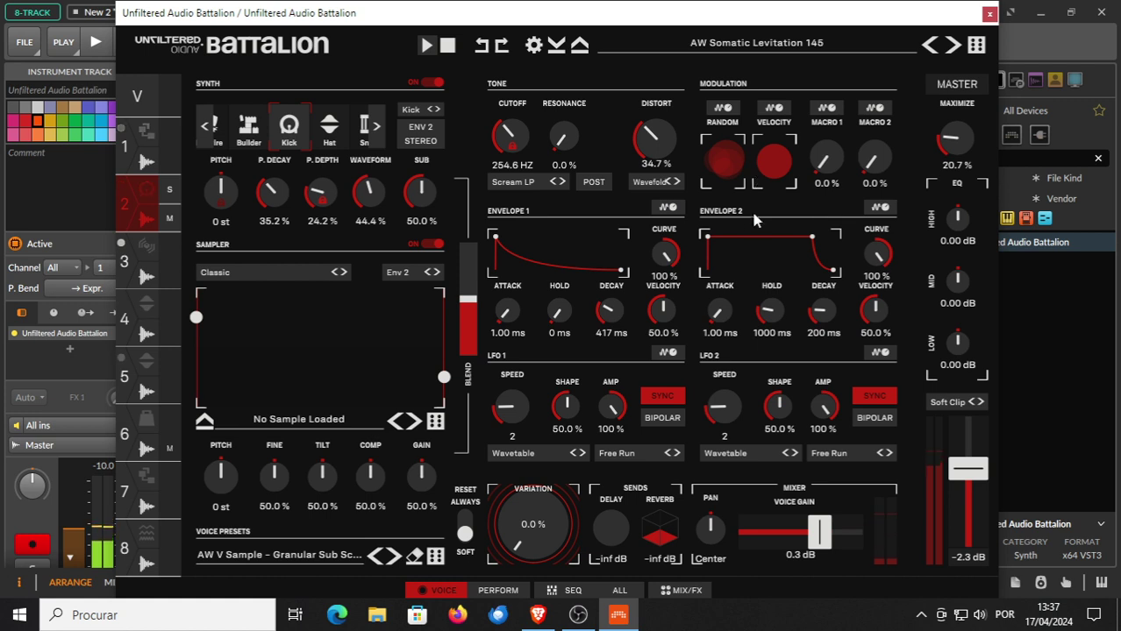
click(952, 46)
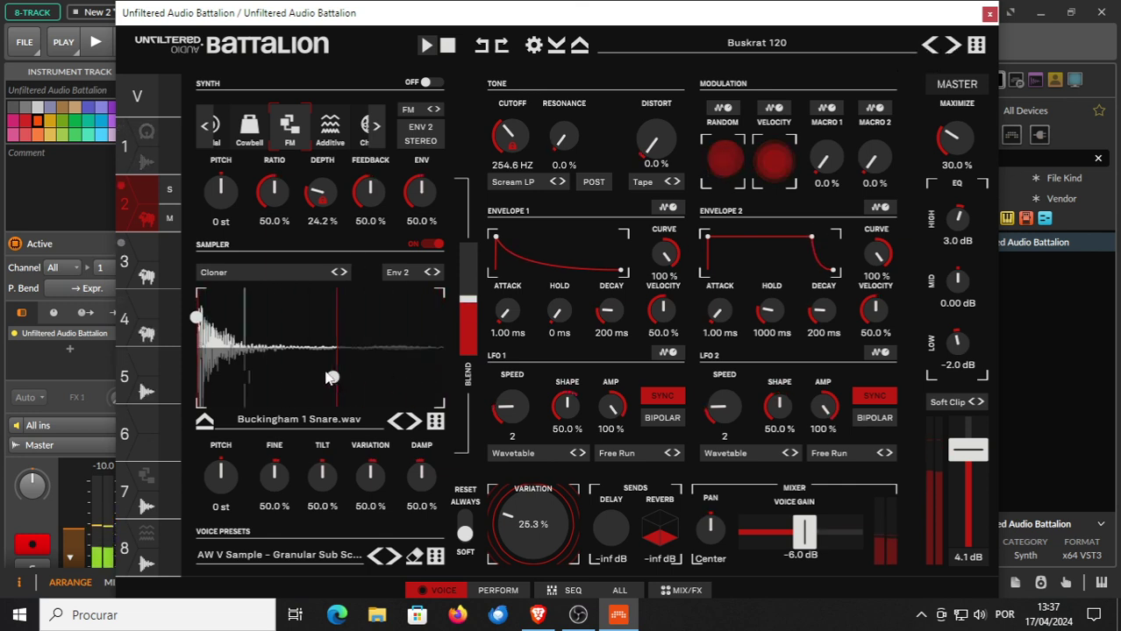
drag(333, 377, 245, 373)
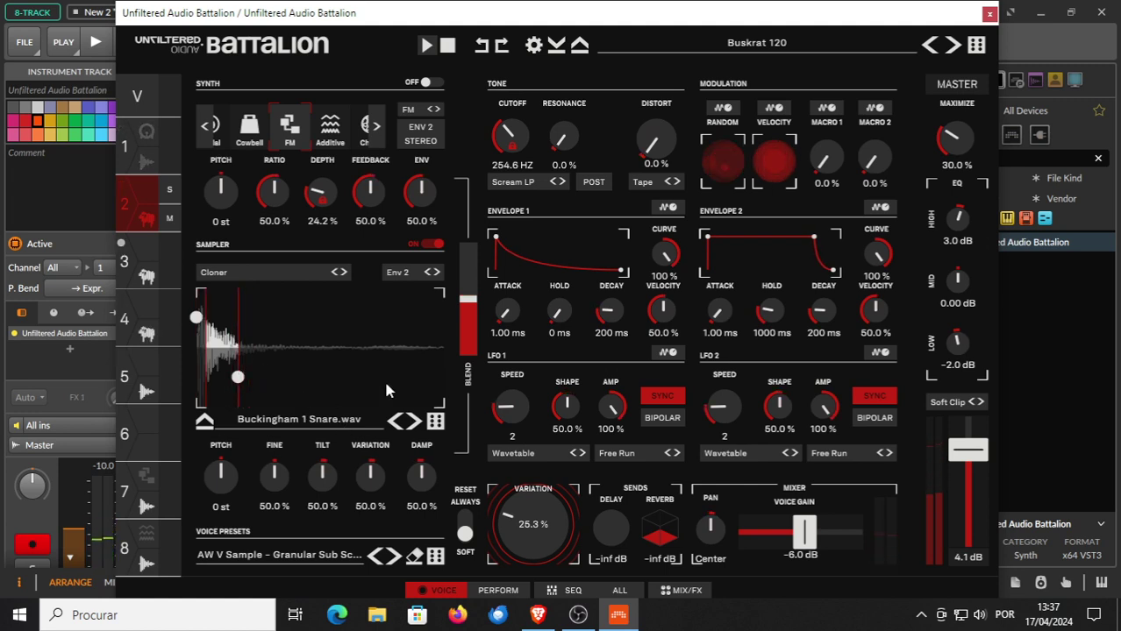
drag(237, 380, 444, 377)
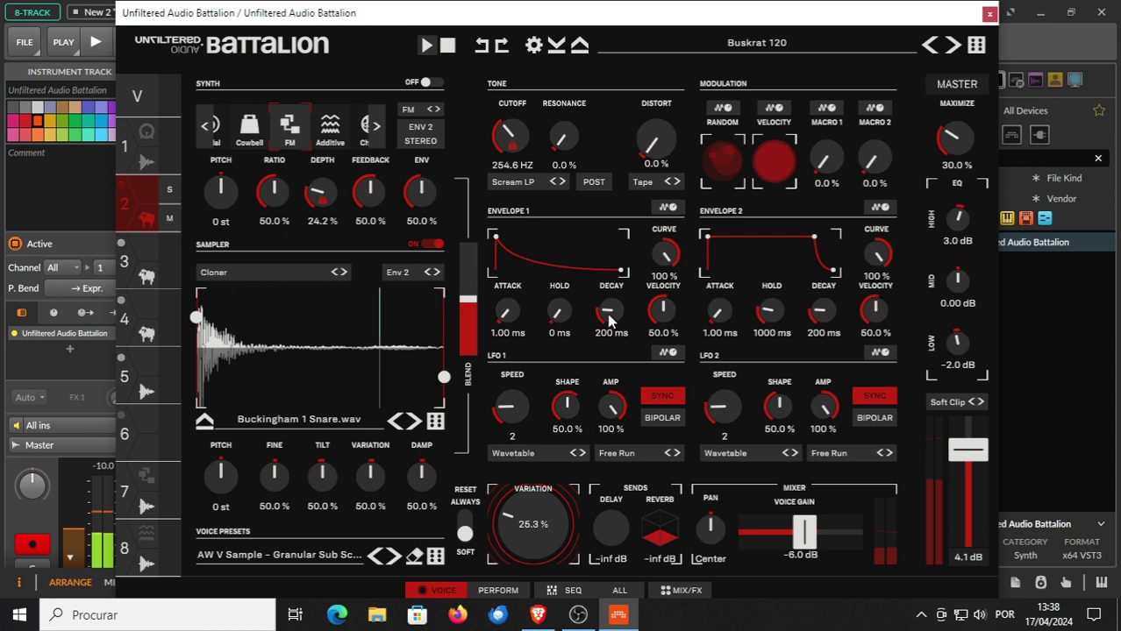
Load the global preset Buskshow 110, and trim Buckingham 1 Snare.wav in voice 2's sampler to a short slice near its beginning.
click(953, 45)
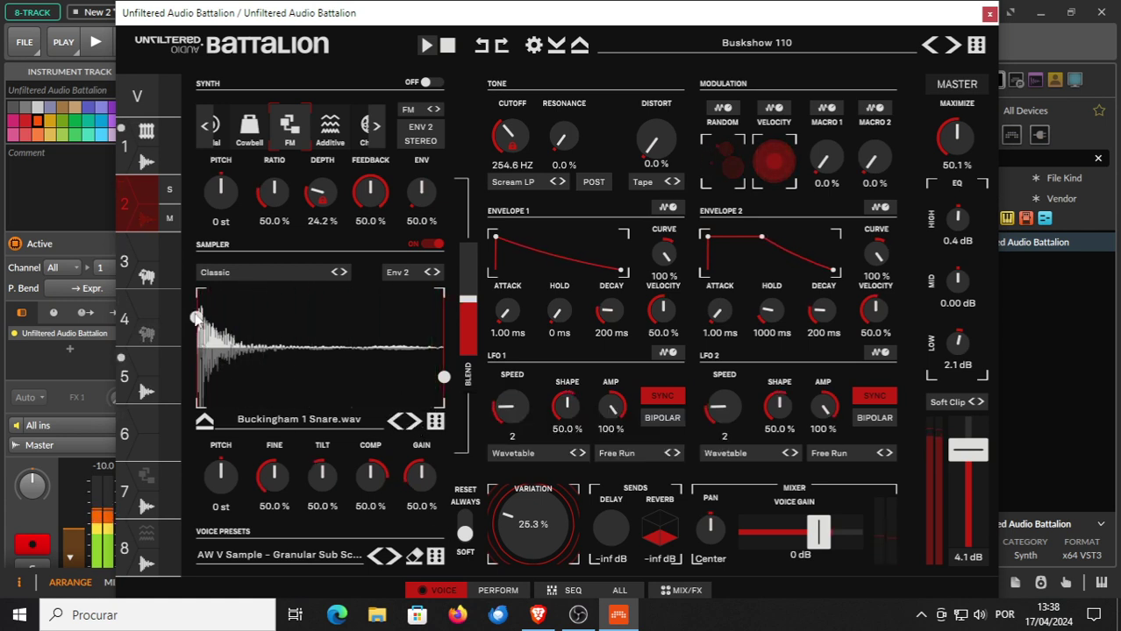
drag(198, 317, 210, 323)
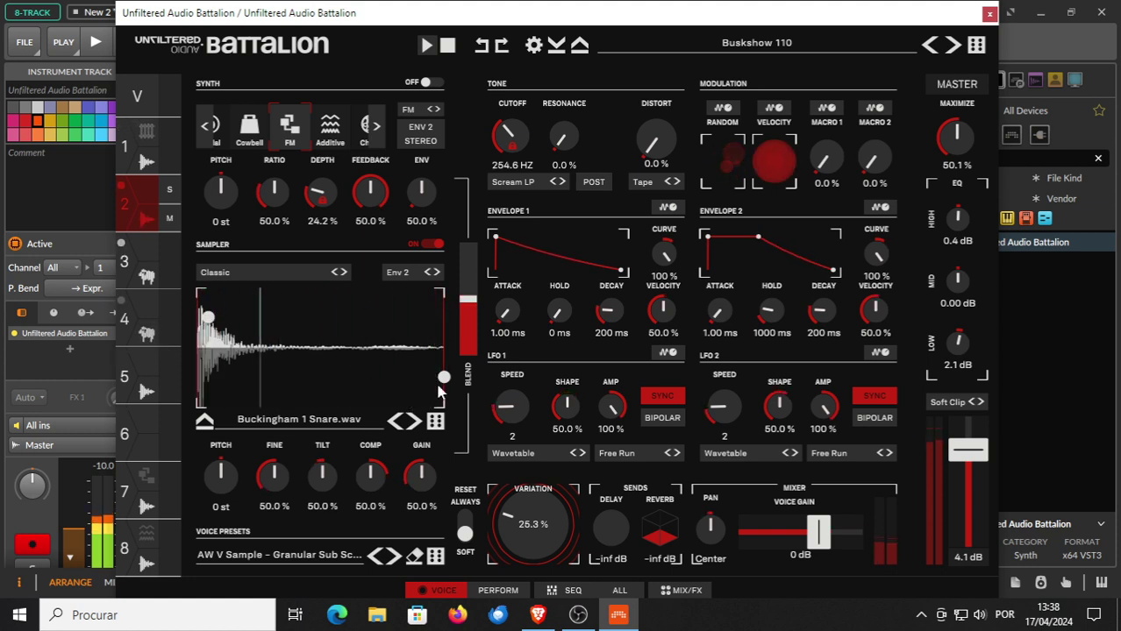
drag(442, 379, 245, 376)
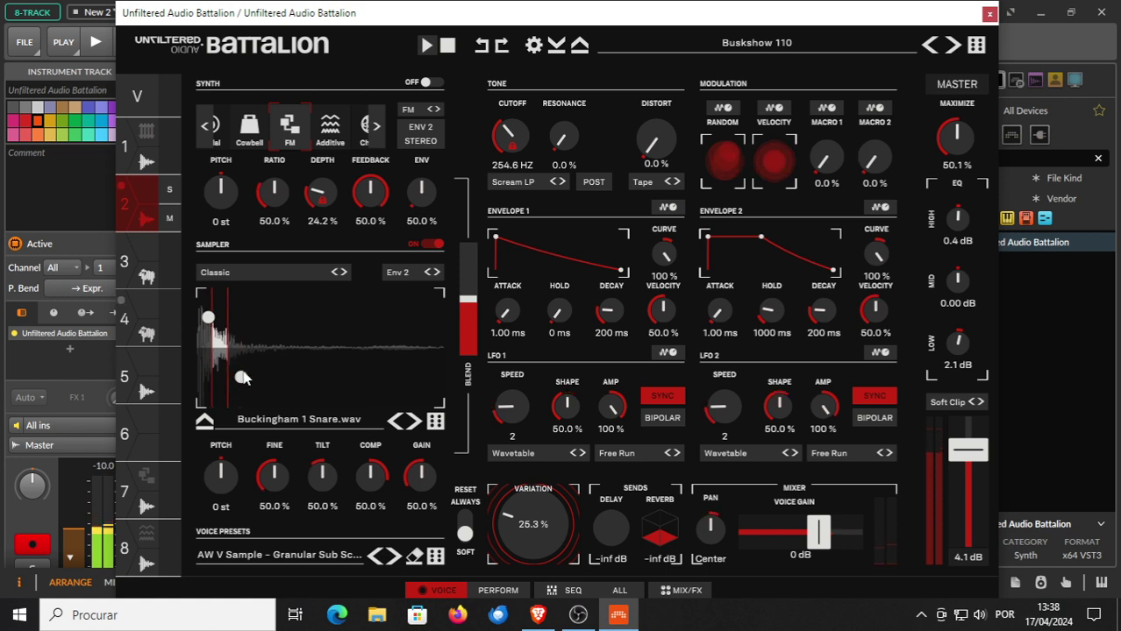
Switch voice 2's sampler to Granular mode, and move the slice to the very start of the sample with an earlier end point.
click(343, 273)
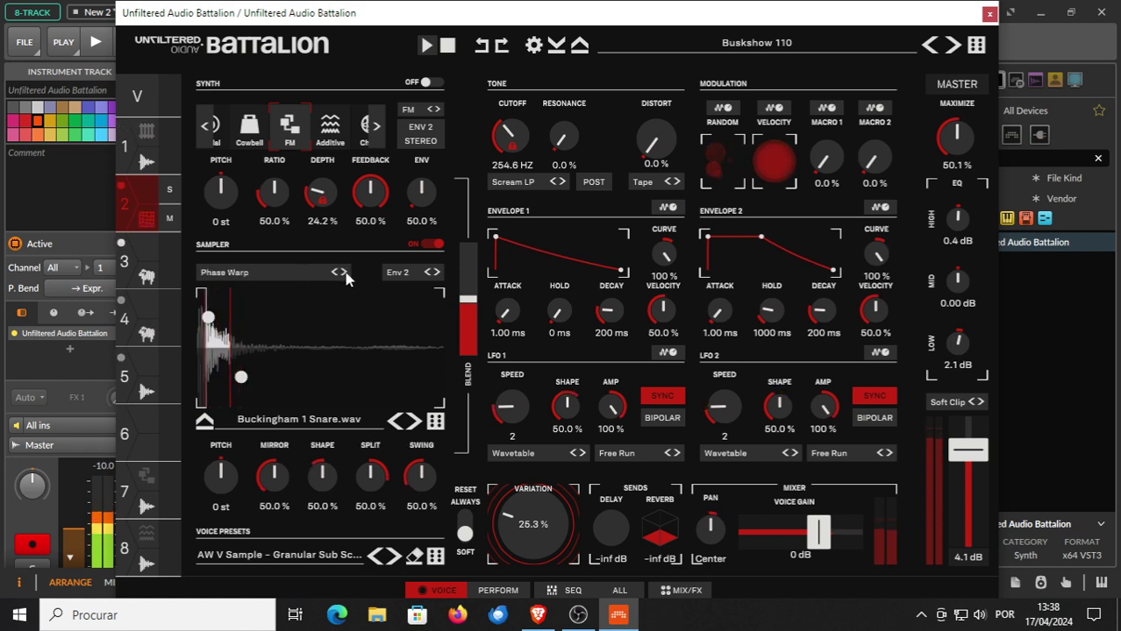
click(340, 275)
click(279, 335)
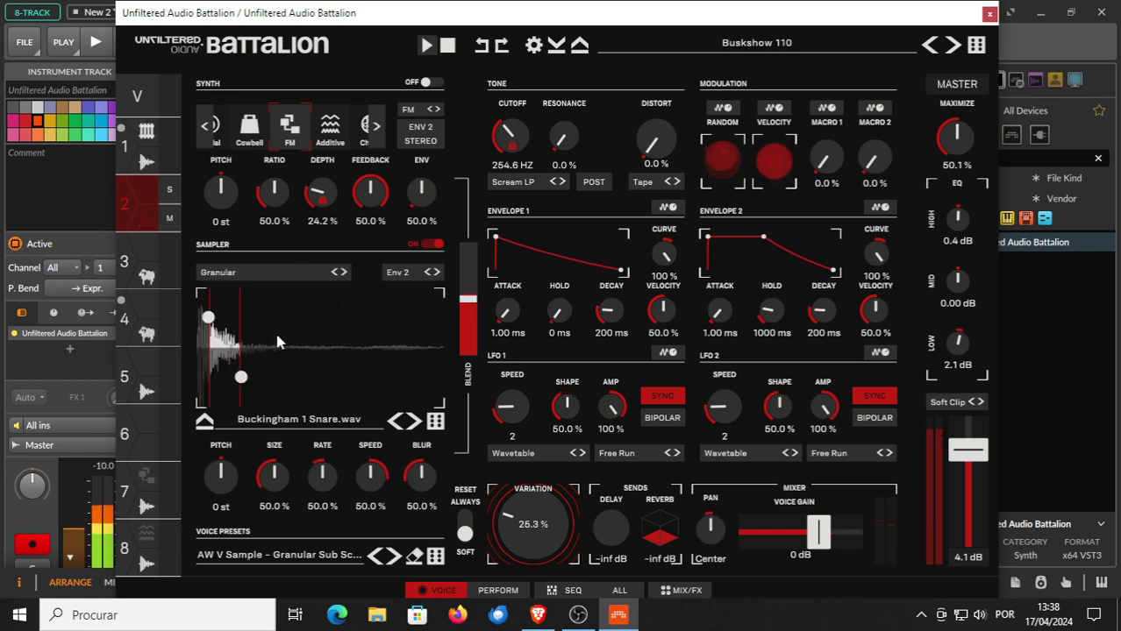
drag(208, 318, 195, 321)
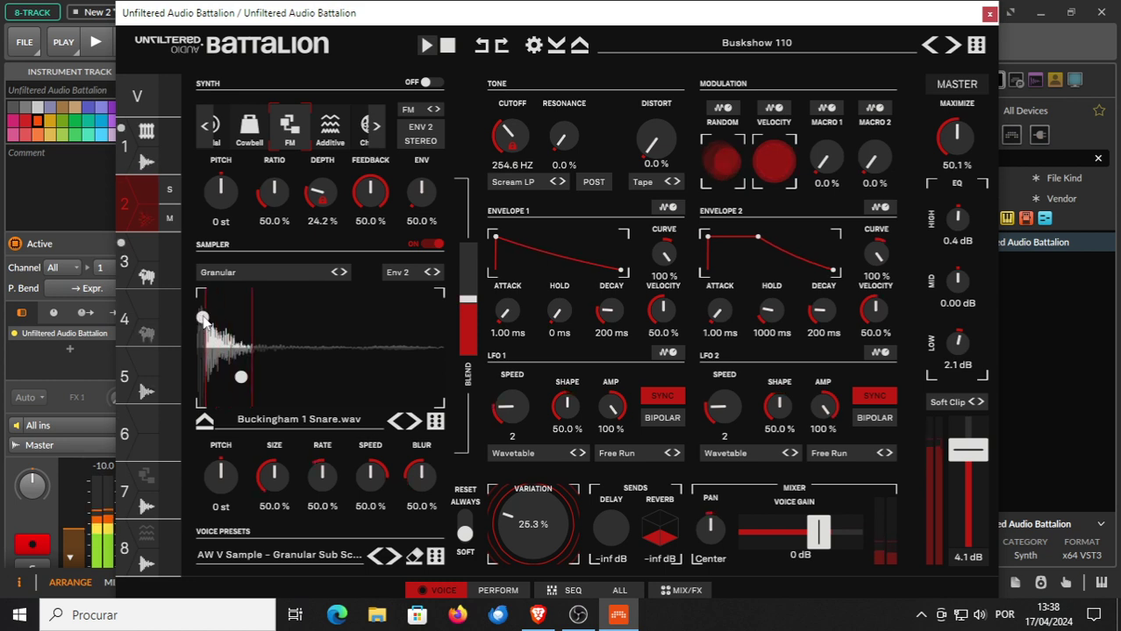
drag(241, 379, 224, 379)
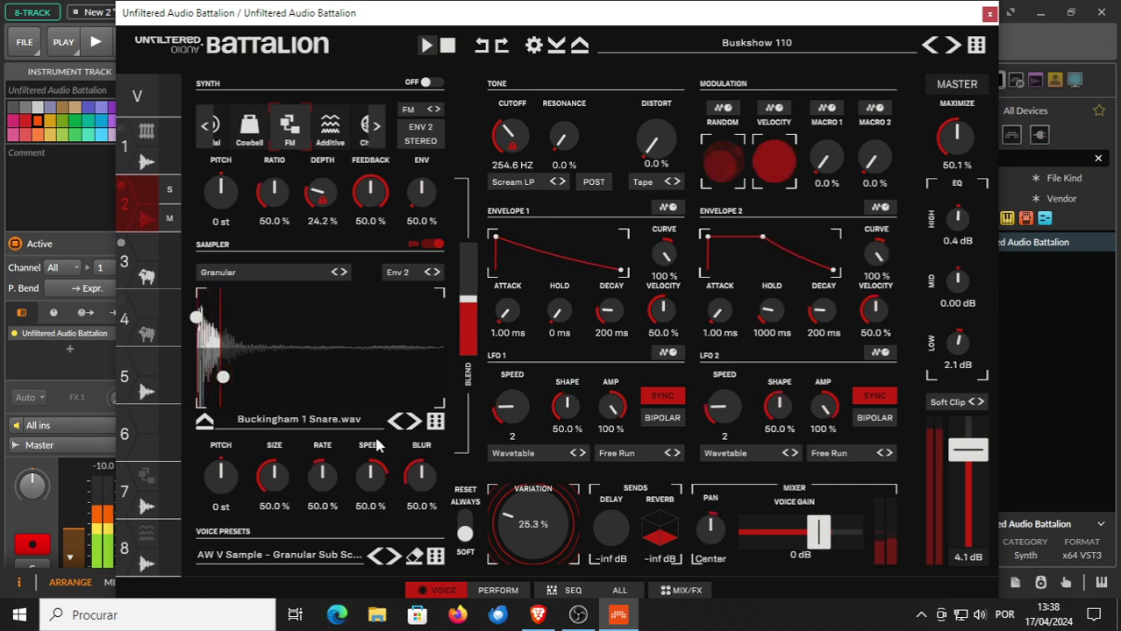
Audition random and successive percussion samples in voice 2's sampler, ending with Perc Strides 2.wav loaded.
click(436, 422)
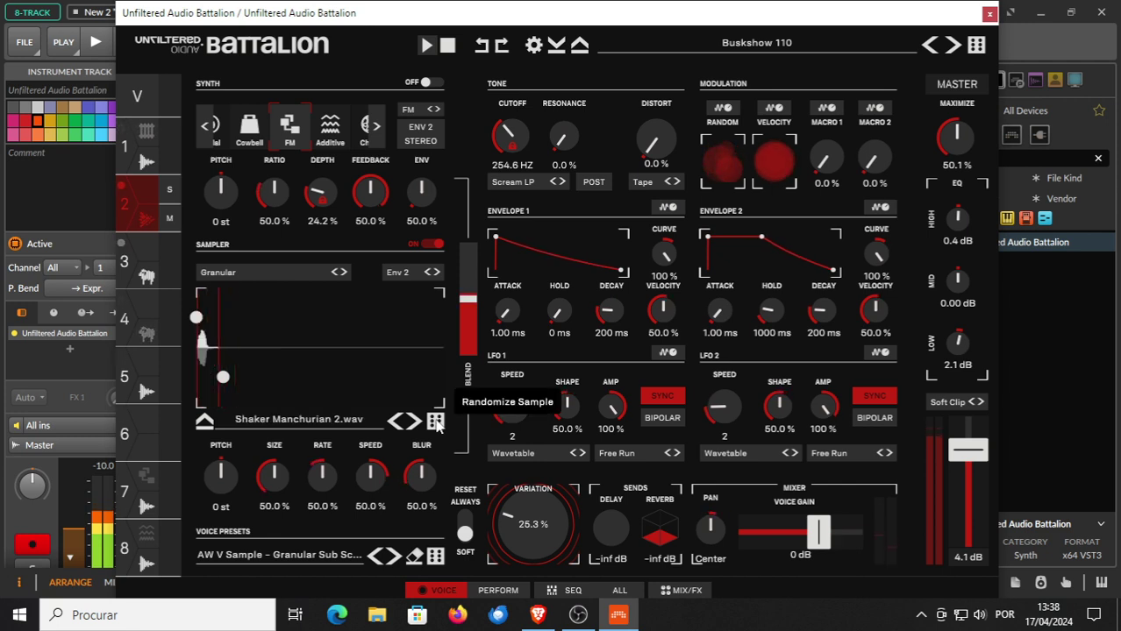
click(436, 422)
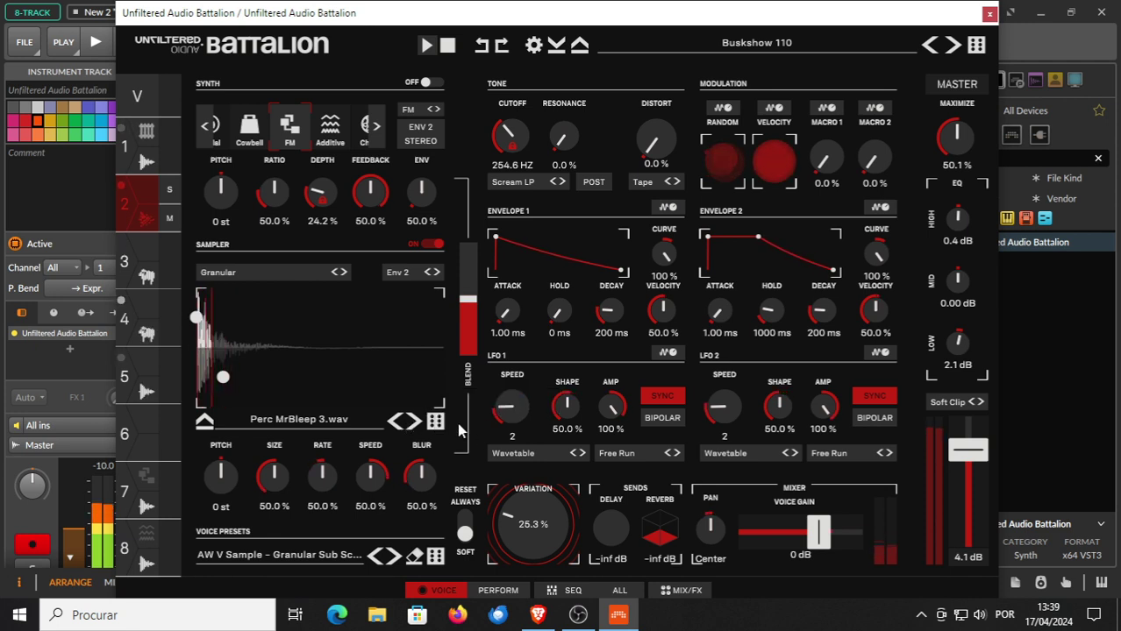
click(414, 422)
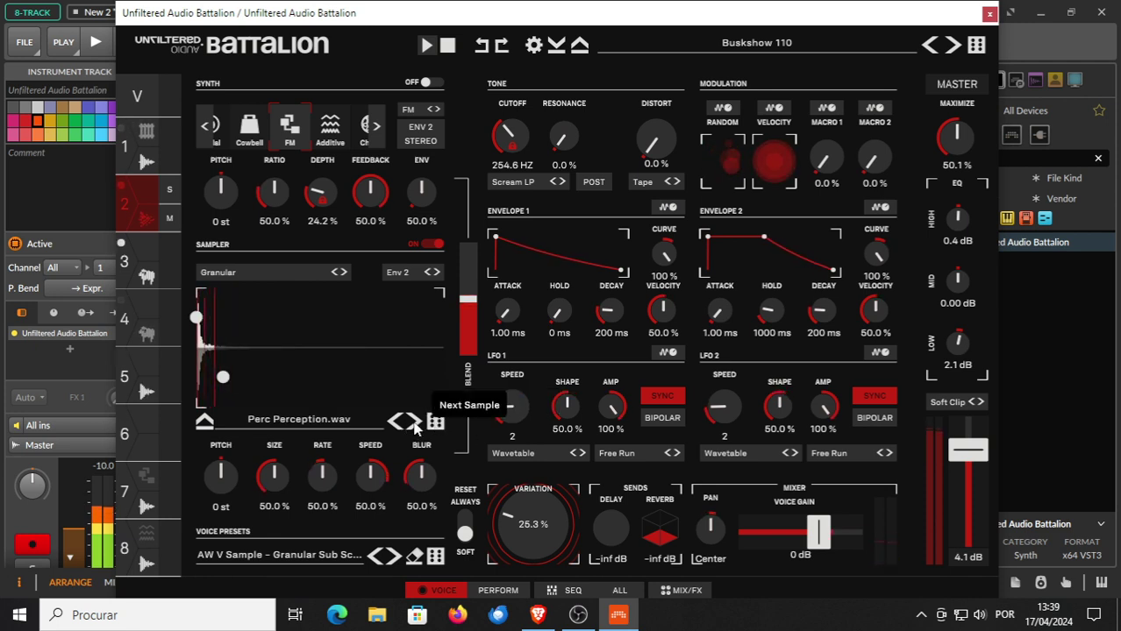
click(414, 422)
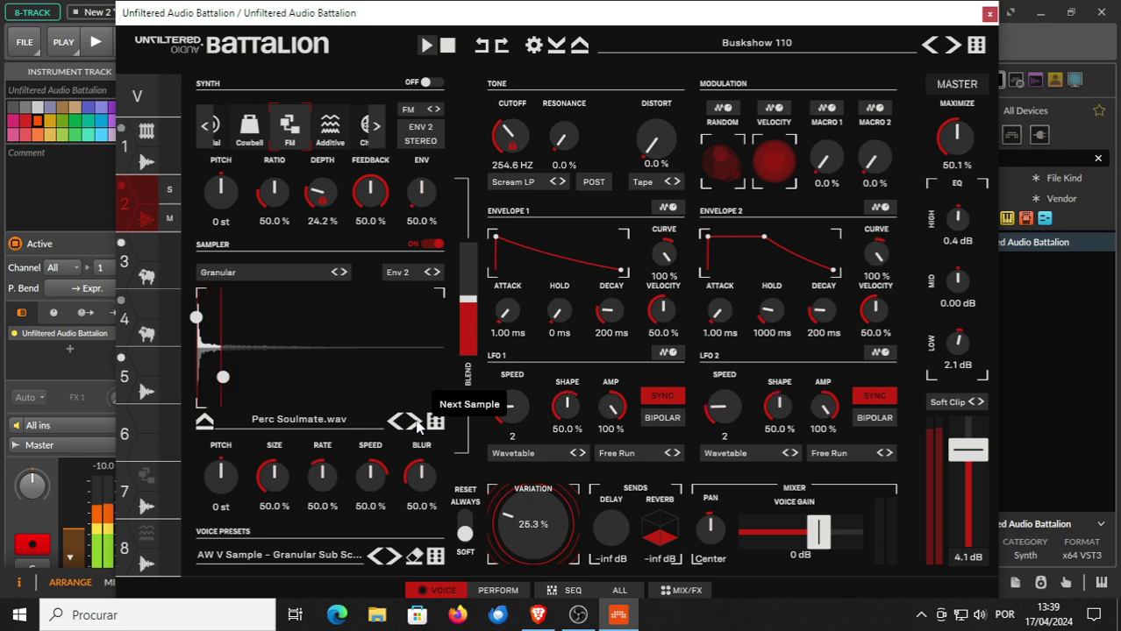
click(415, 423)
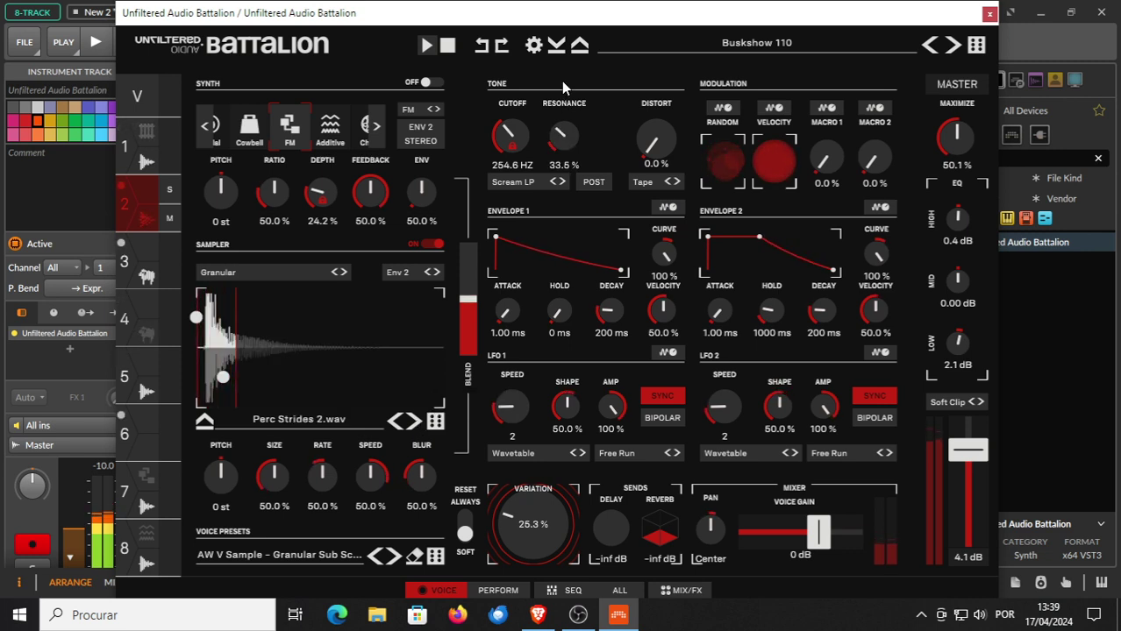
Set voice 2's resonance and distortion to 33.5%, and the attack to 106 ms for envelope 1 and 395 ms for envelope 2.
drag(654, 142, 642, 58)
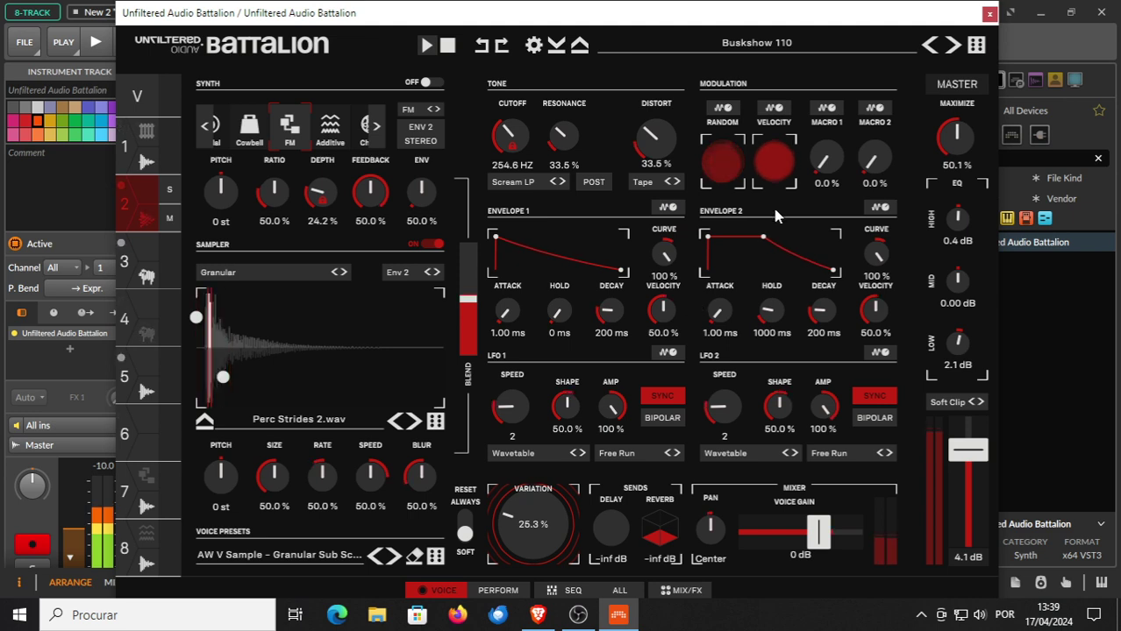
drag(498, 317, 498, 291)
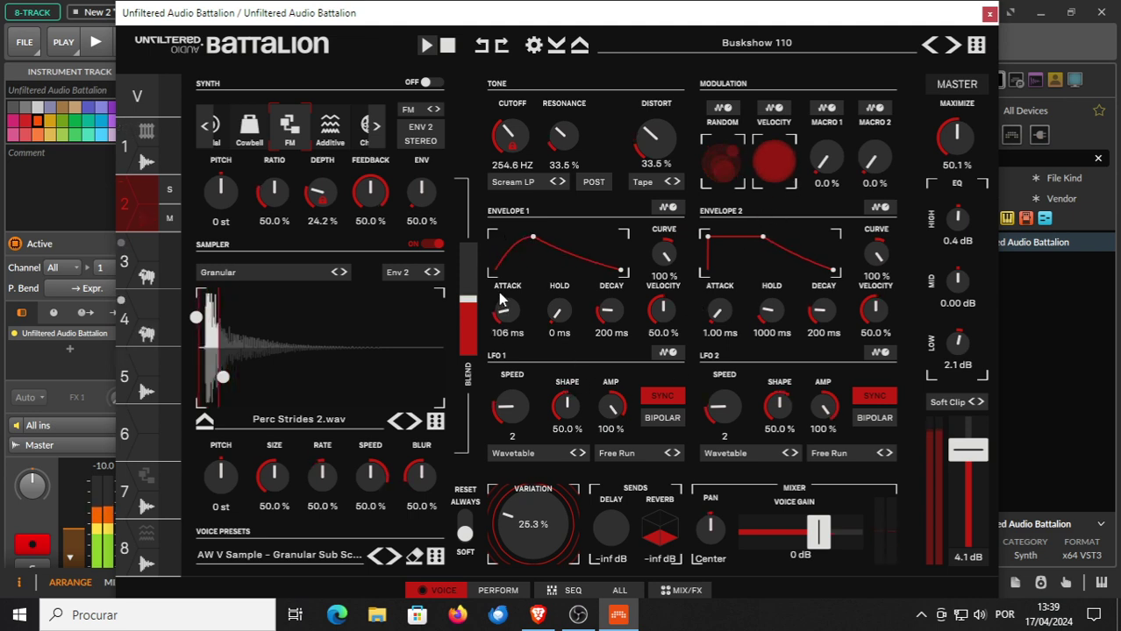
drag(716, 317, 713, 255)
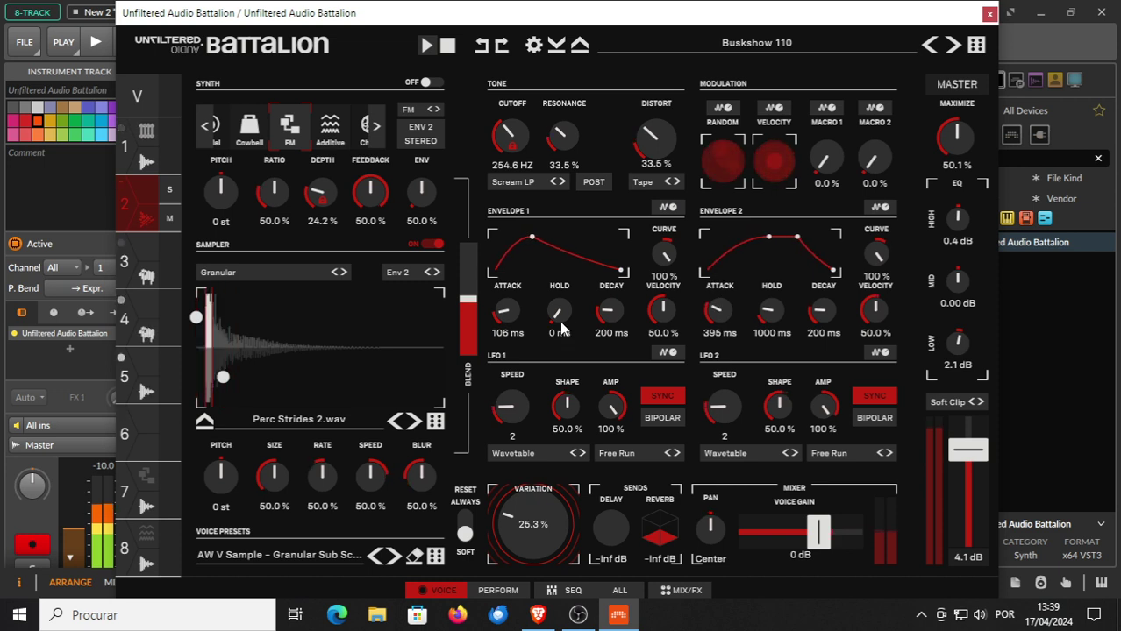
Set envelope 1's hold to 759 ms and curve to 48.3%, and envelope 2's hold to 1.954 s and curve to 50%.
drag(561, 319, 565, 248)
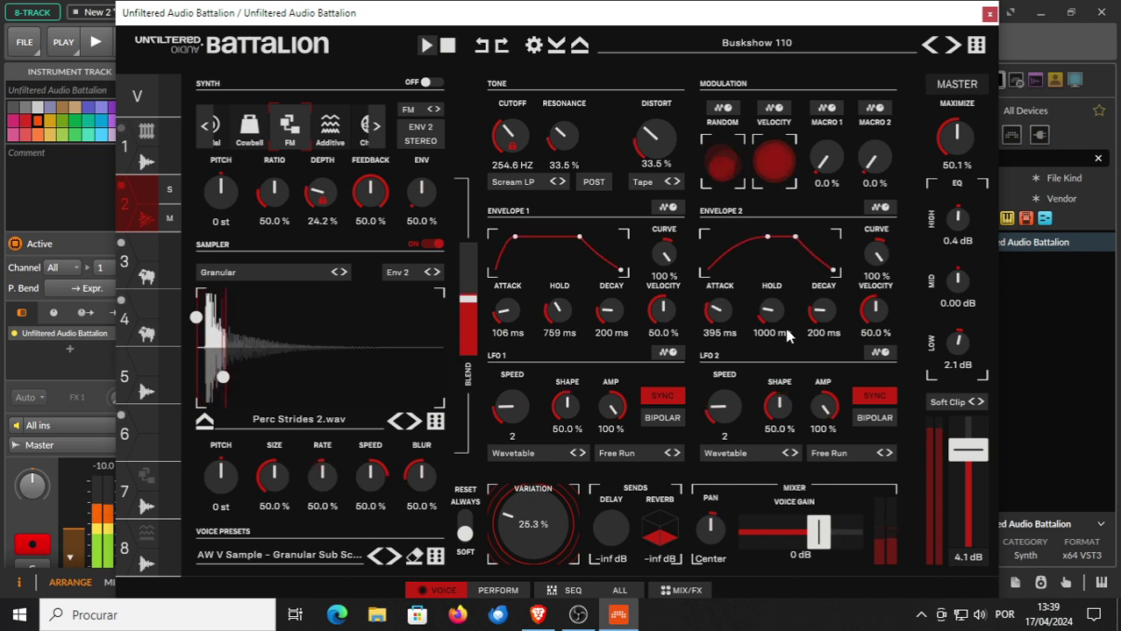
drag(768, 321, 771, 307)
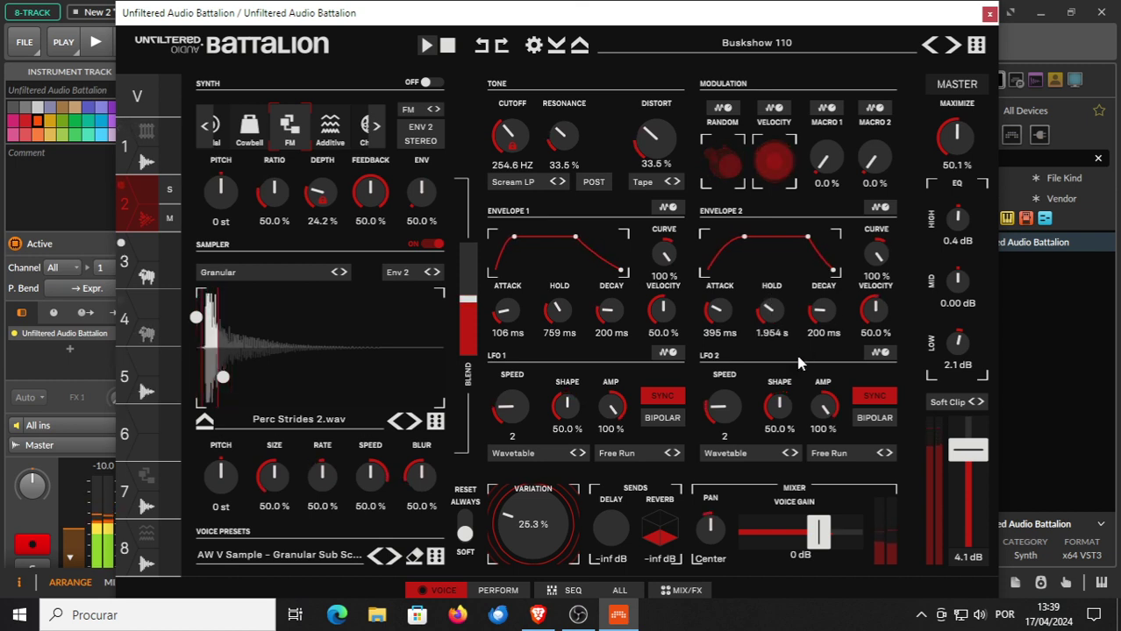
drag(881, 255, 868, 292)
drag(662, 248, 667, 293)
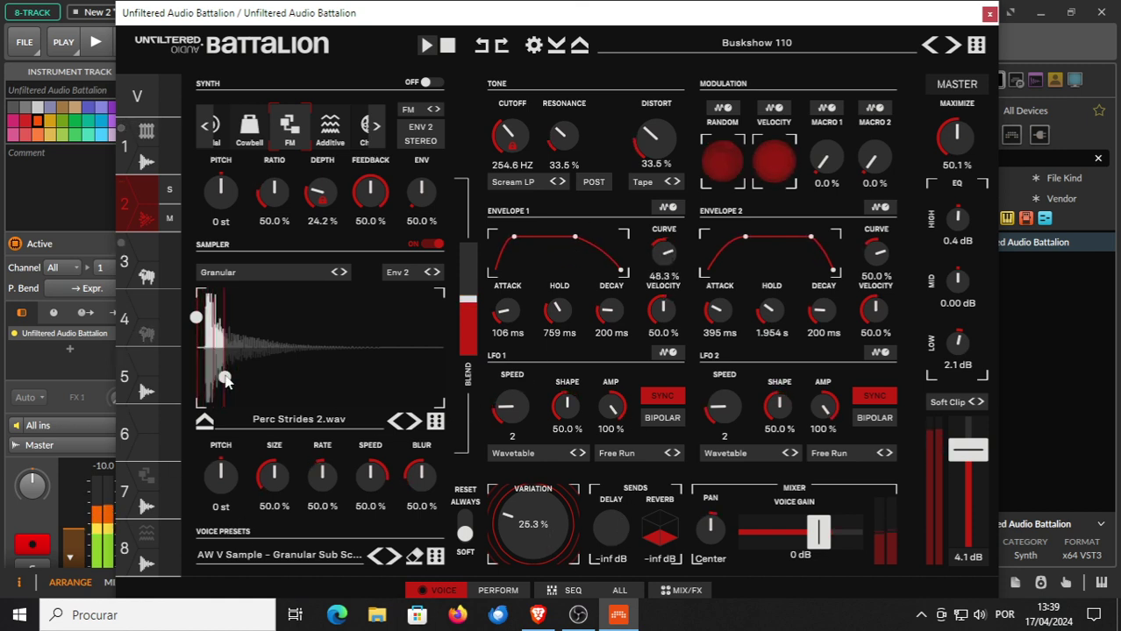
Shift the Perc Strides 2.wav slice further into the sample by moving both its start and end points later.
drag(224, 378, 279, 379)
drag(199, 318, 225, 328)
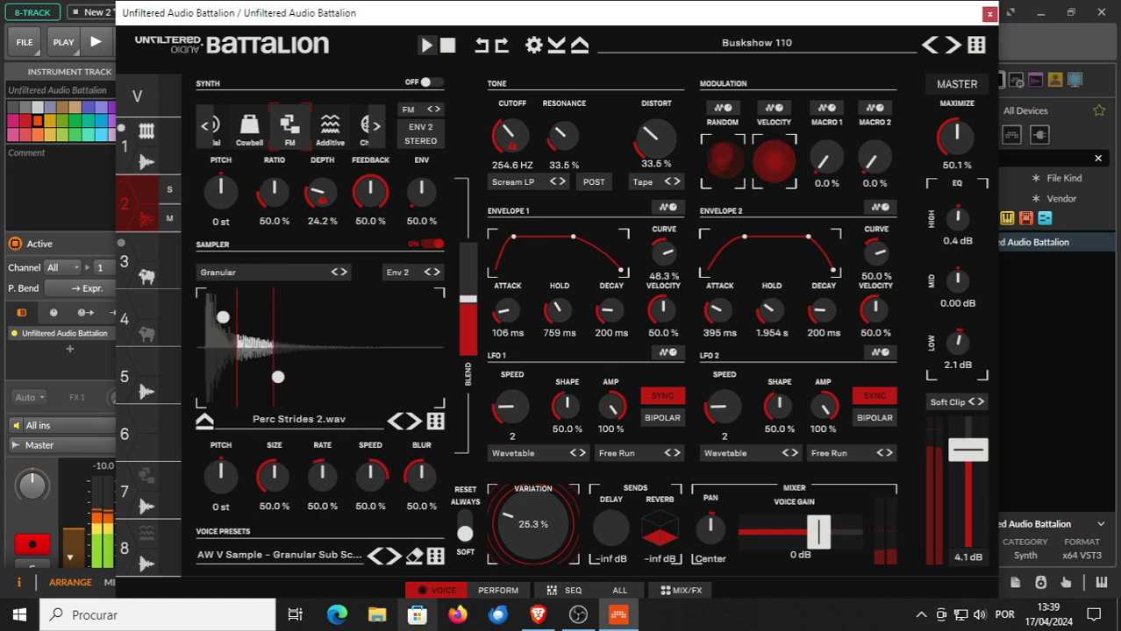
Load the global preset Cyberia 80, and audition Perc Strides 3.wav and Perc Sunrise 1.wav in voice 2's sampler.
click(953, 45)
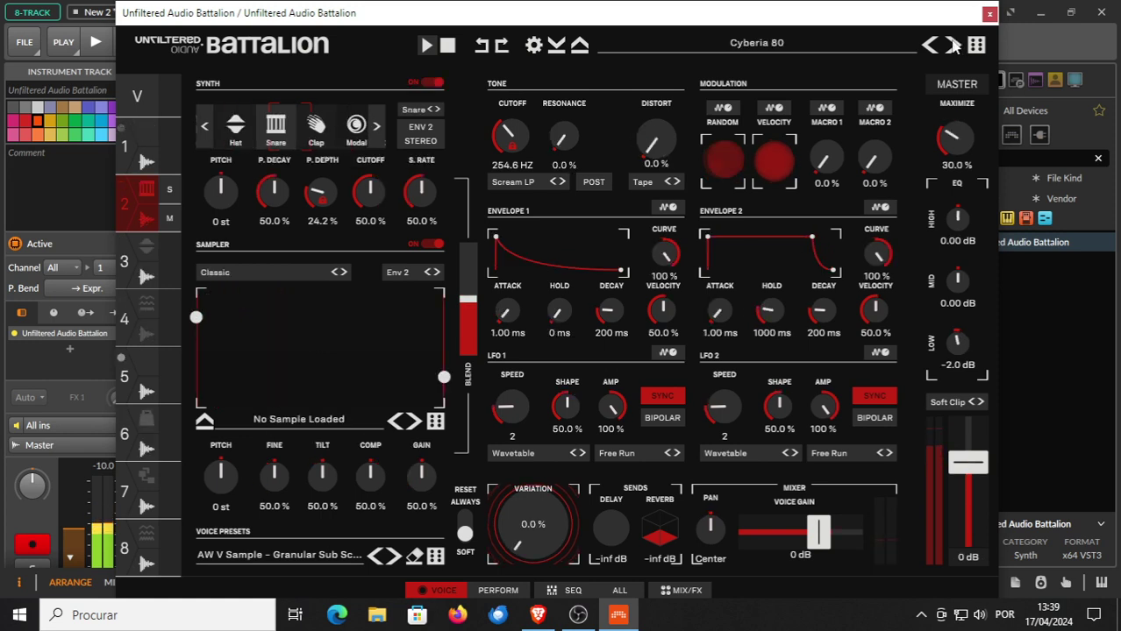
click(414, 424)
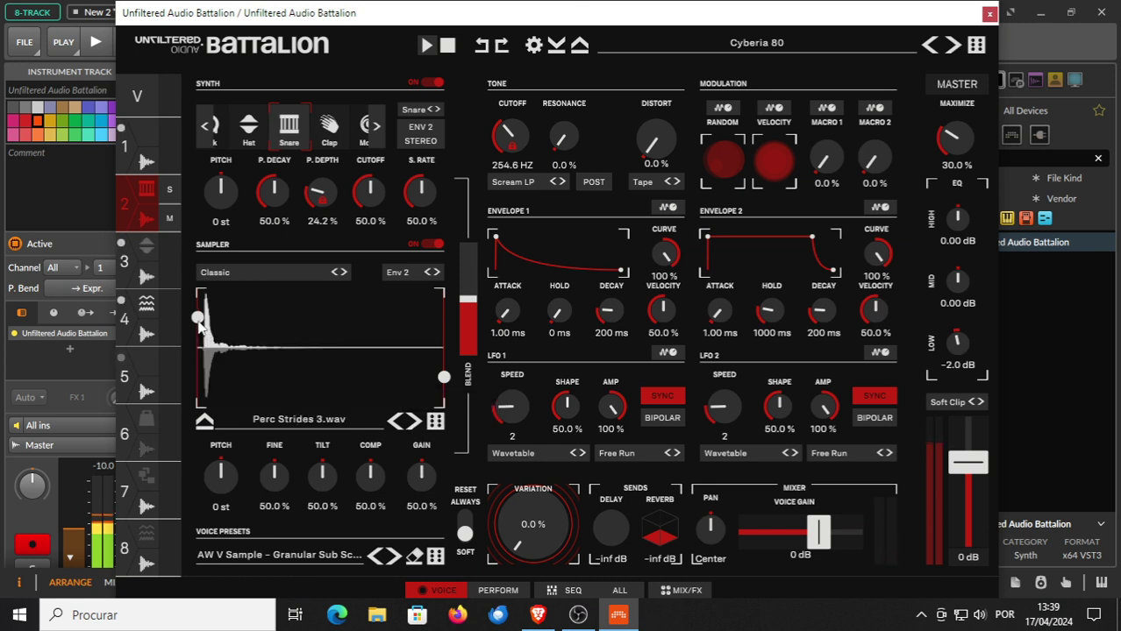
click(416, 424)
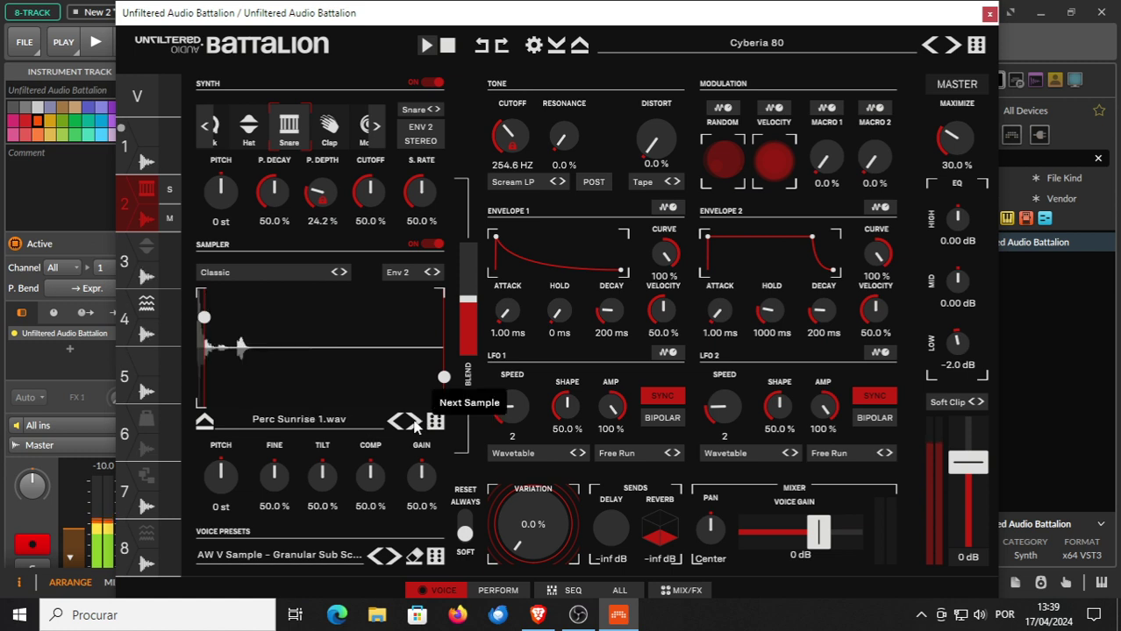
Load the voice preset AW V Shame - Res Flange Blip into voice 2, and sequence its steps 1 and 3 with velocity values -8 and -17.
click(397, 559)
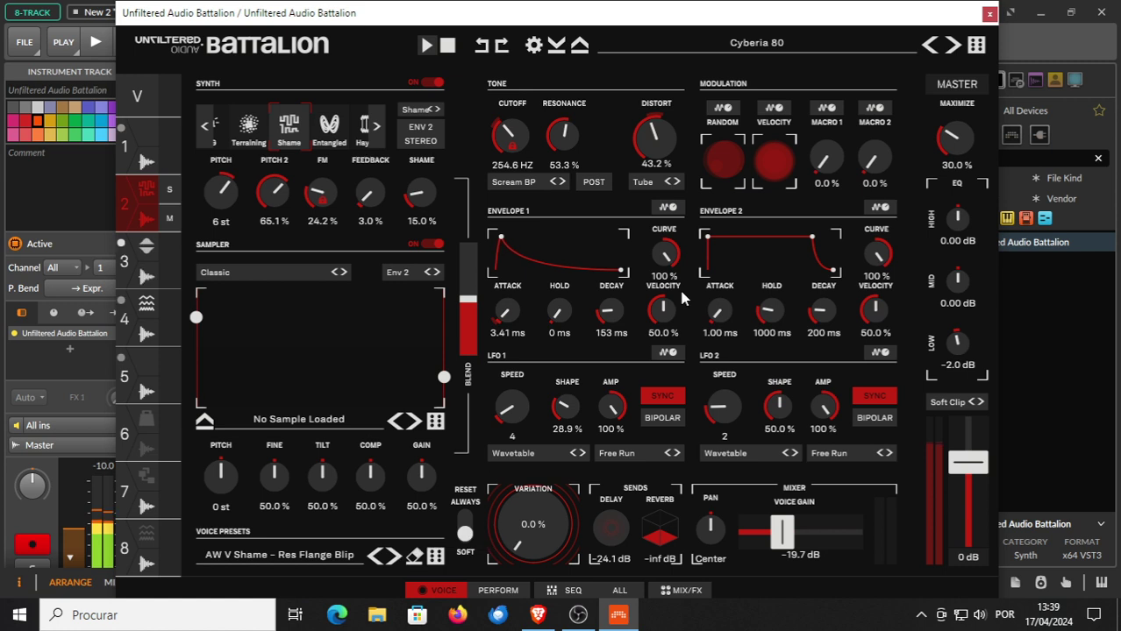
click(573, 591)
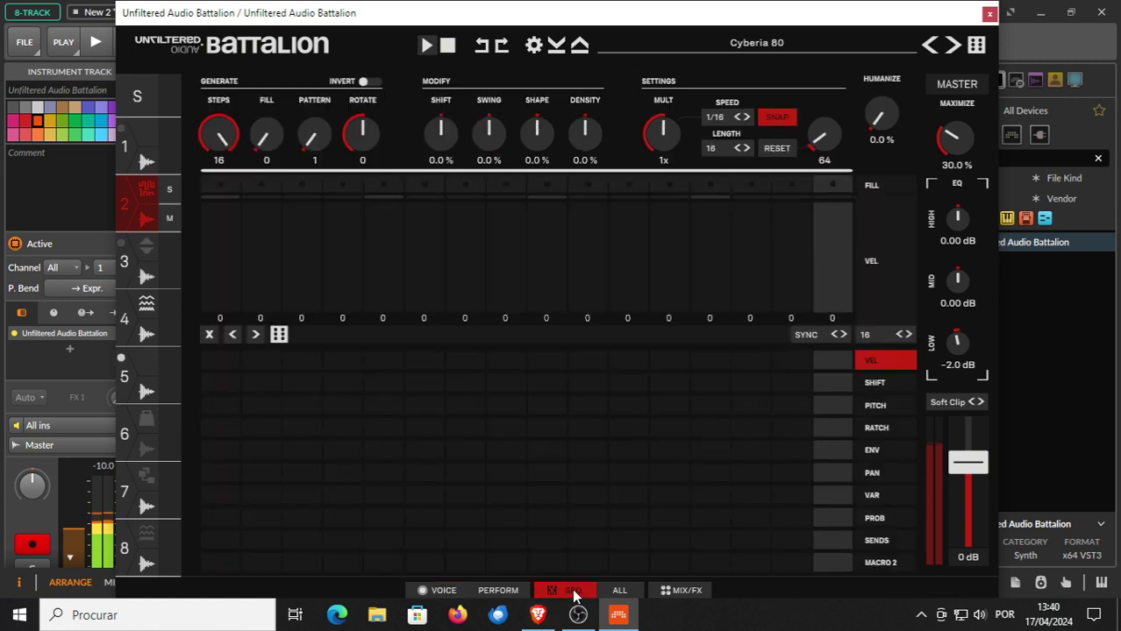
click(220, 183)
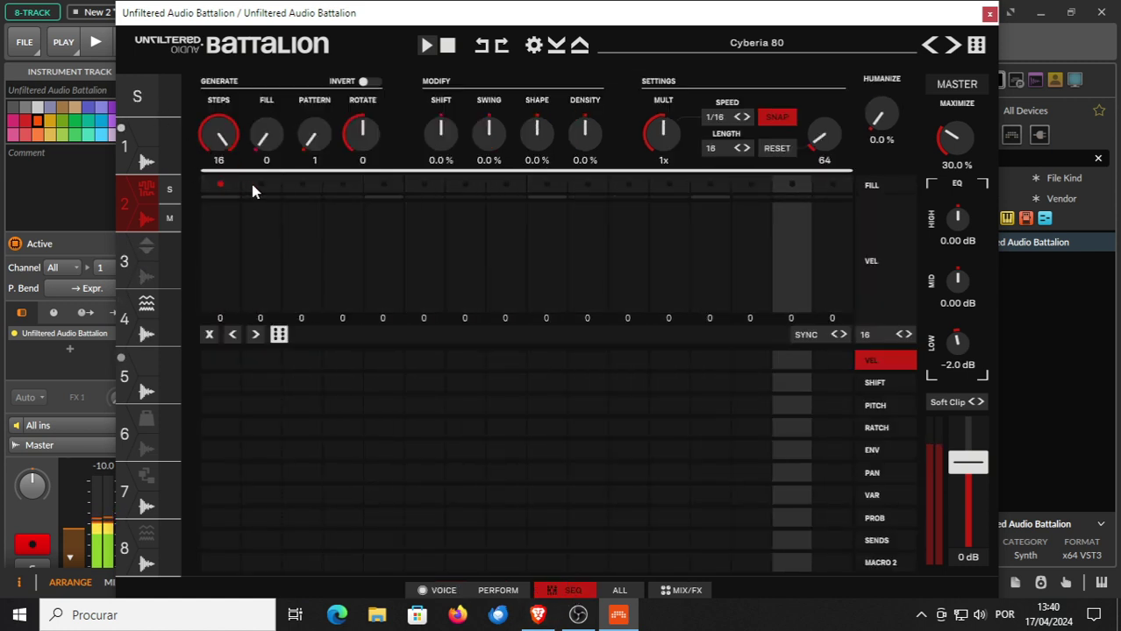
click(302, 185)
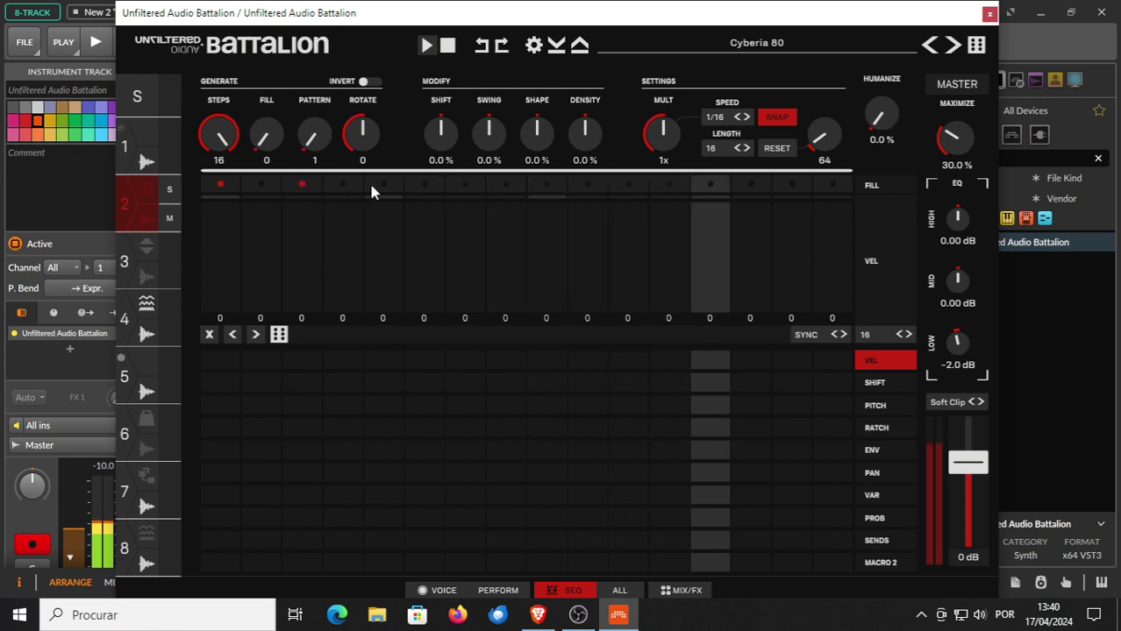
click(215, 368)
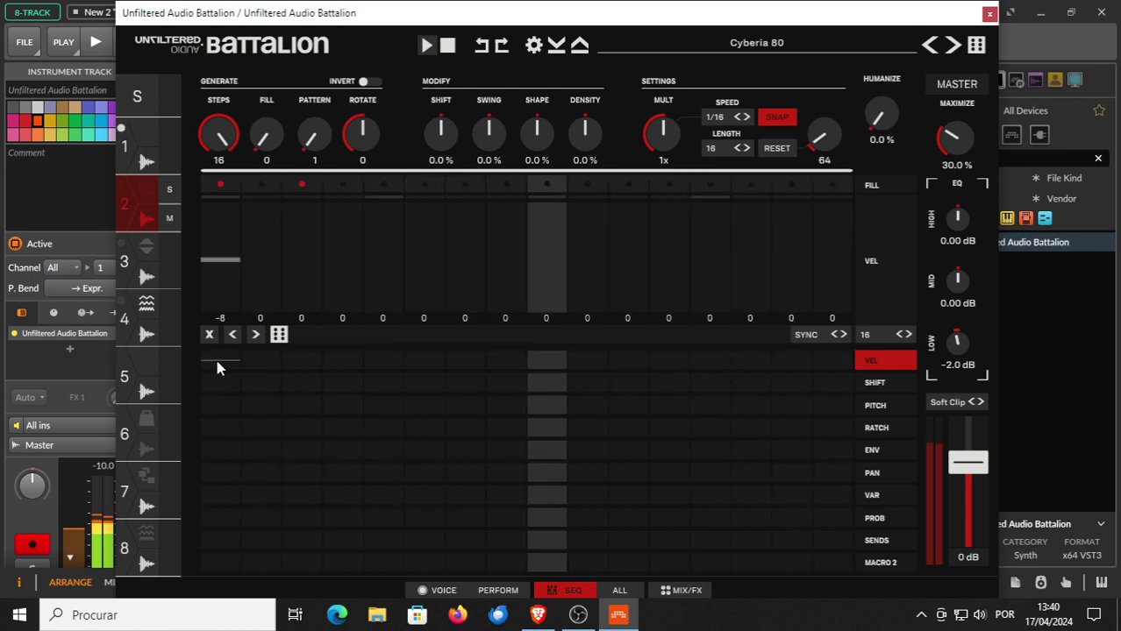
click(298, 366)
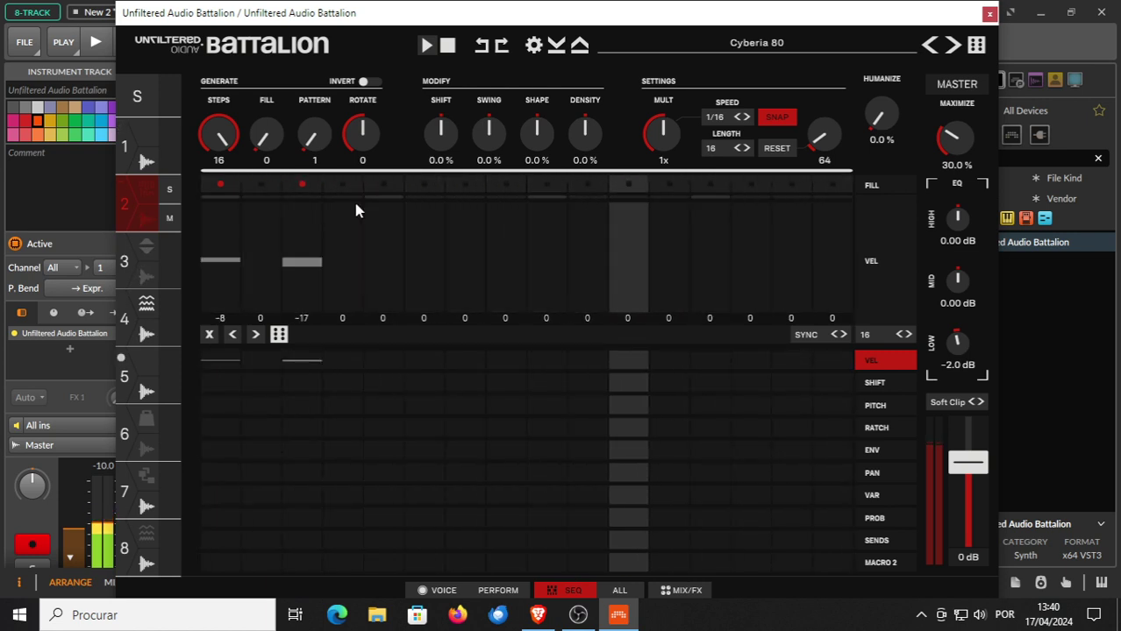
Load the global preset Full Circle 80, and audition Cosmic 1 Snare.wav and Perc Tipsy 5.wav in voice 2's sampler.
click(436, 590)
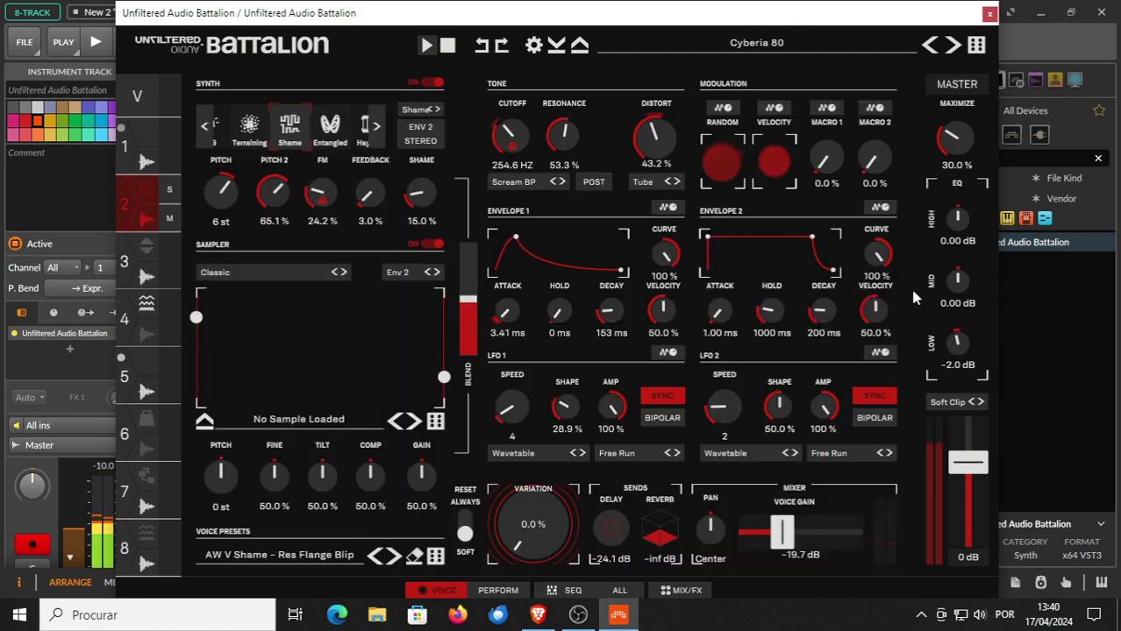
click(953, 50)
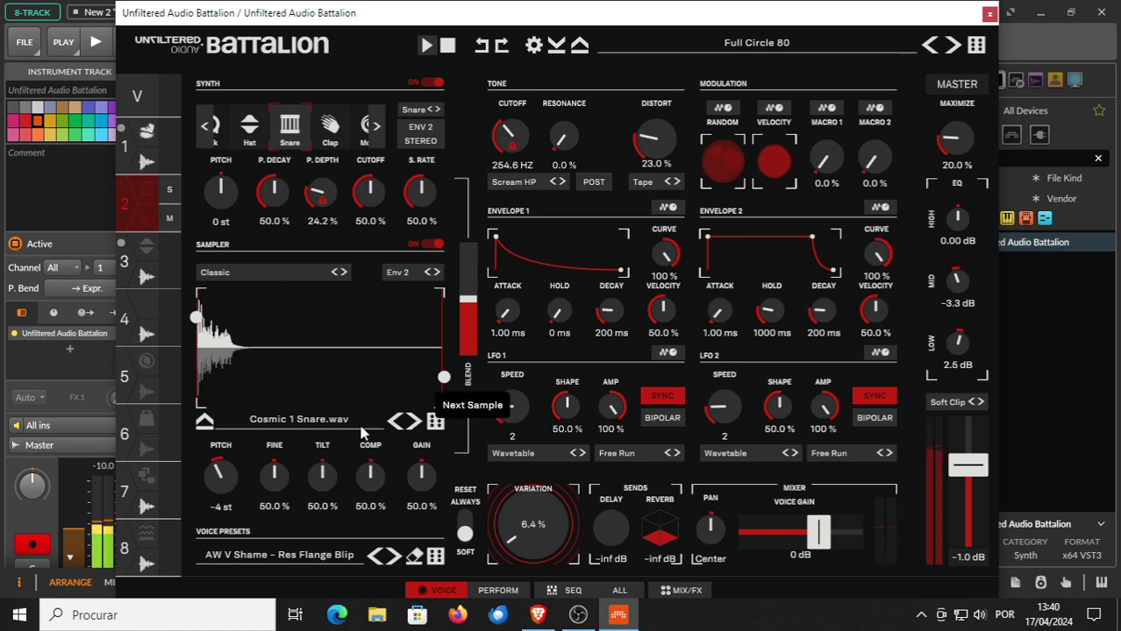
click(410, 425)
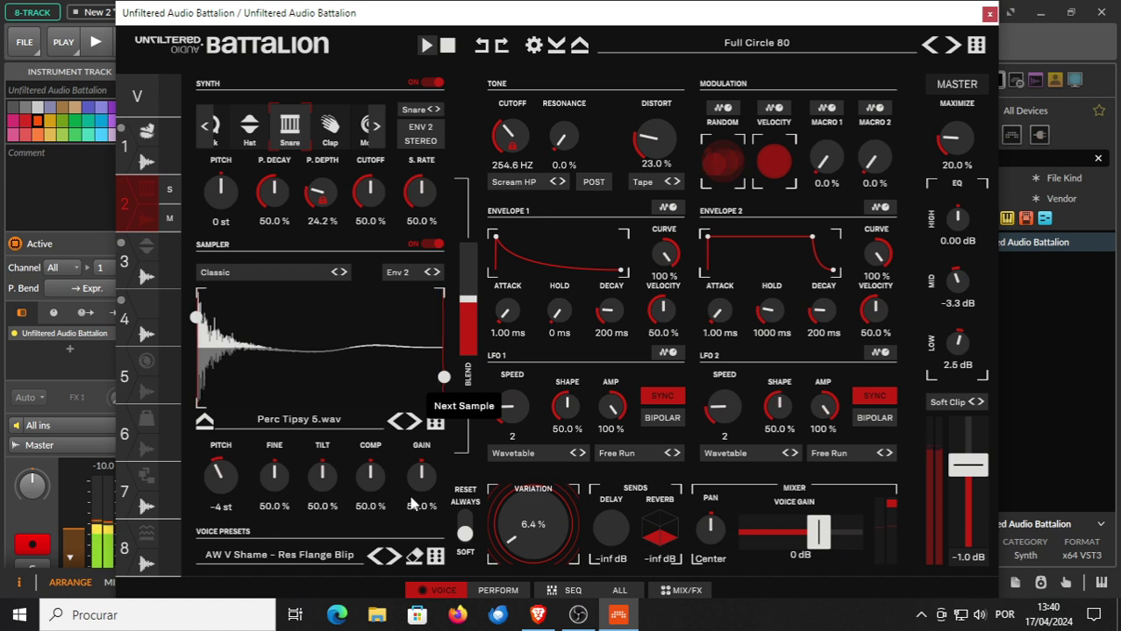
Load the voice preset AW V Snare - Airy Snaps into voice 2, and audition successive samples from Perc Water.wav to Stick NeverMind.wav.
click(397, 556)
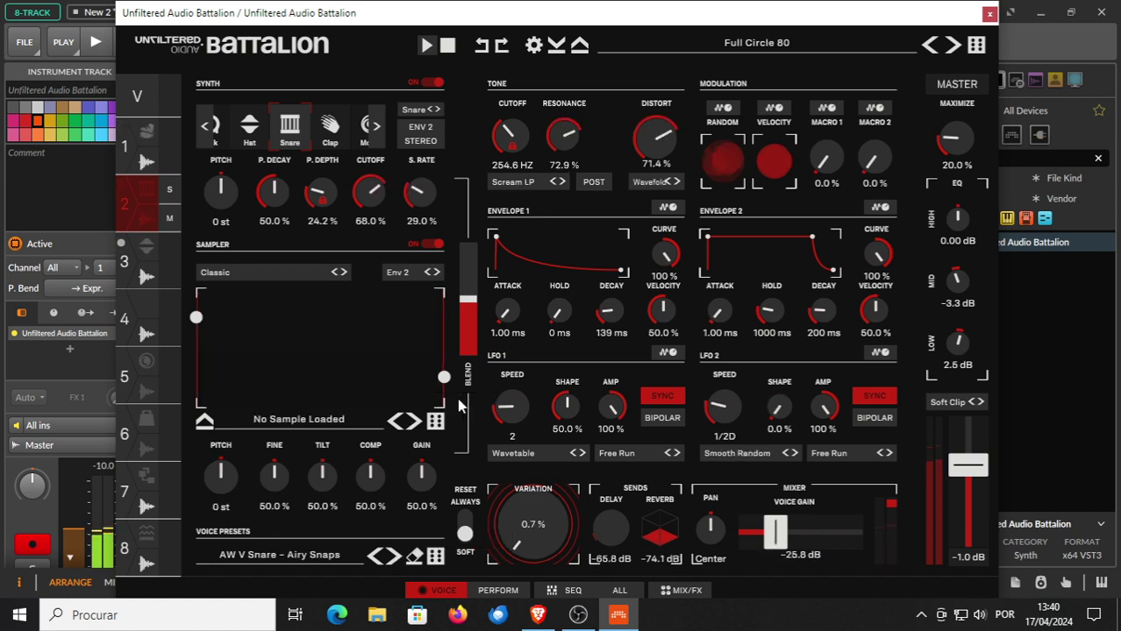
click(416, 424)
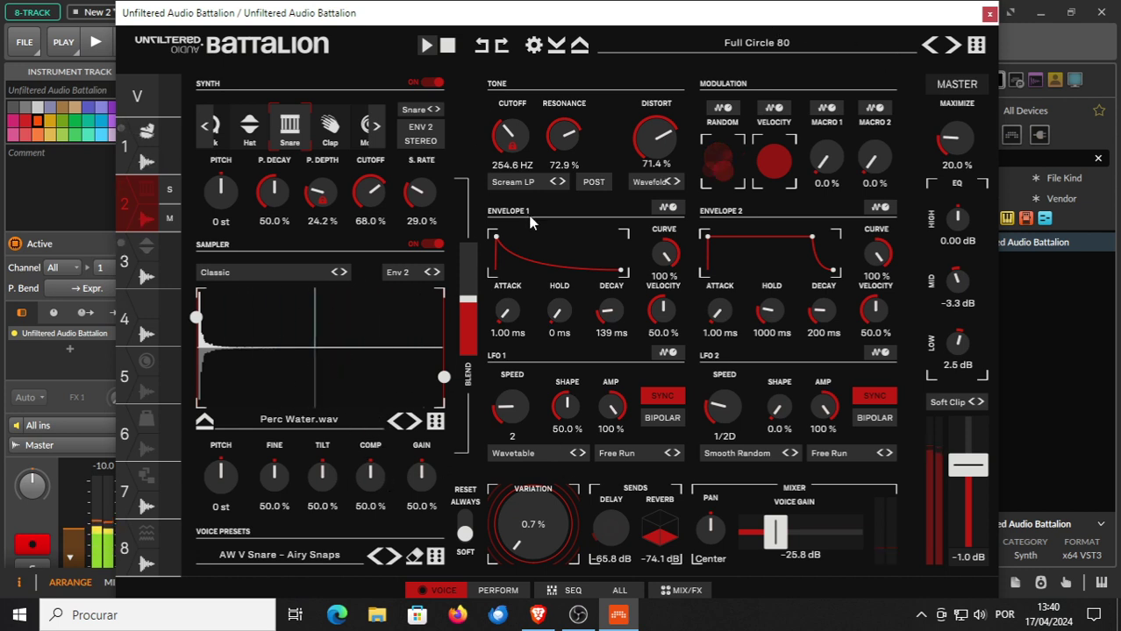
click(415, 423)
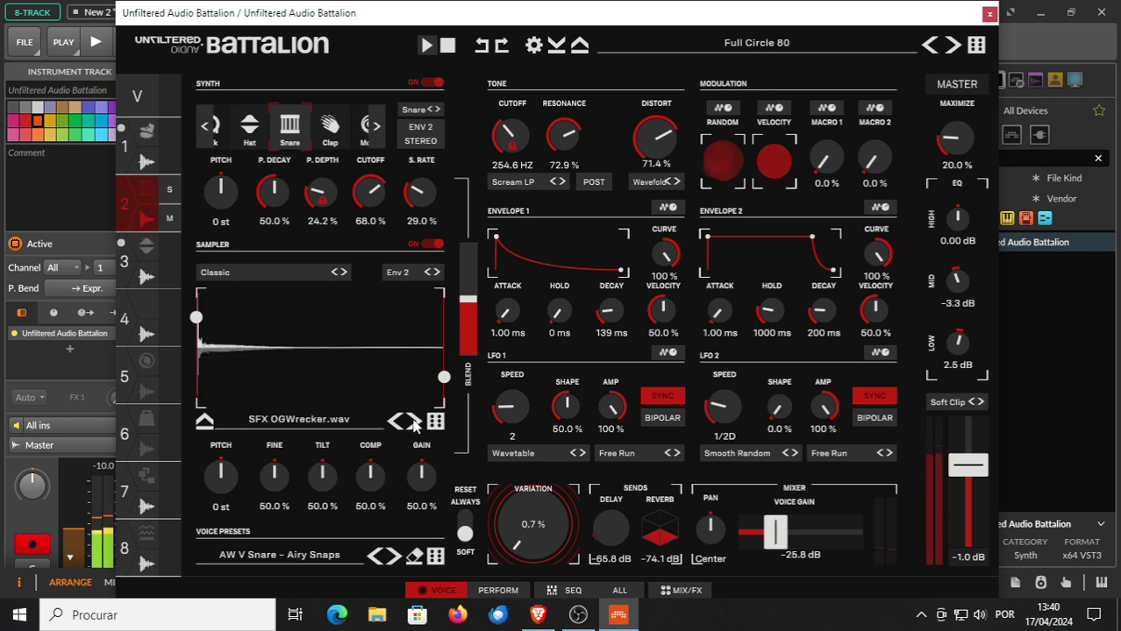
click(415, 423)
click(415, 422)
click(415, 423)
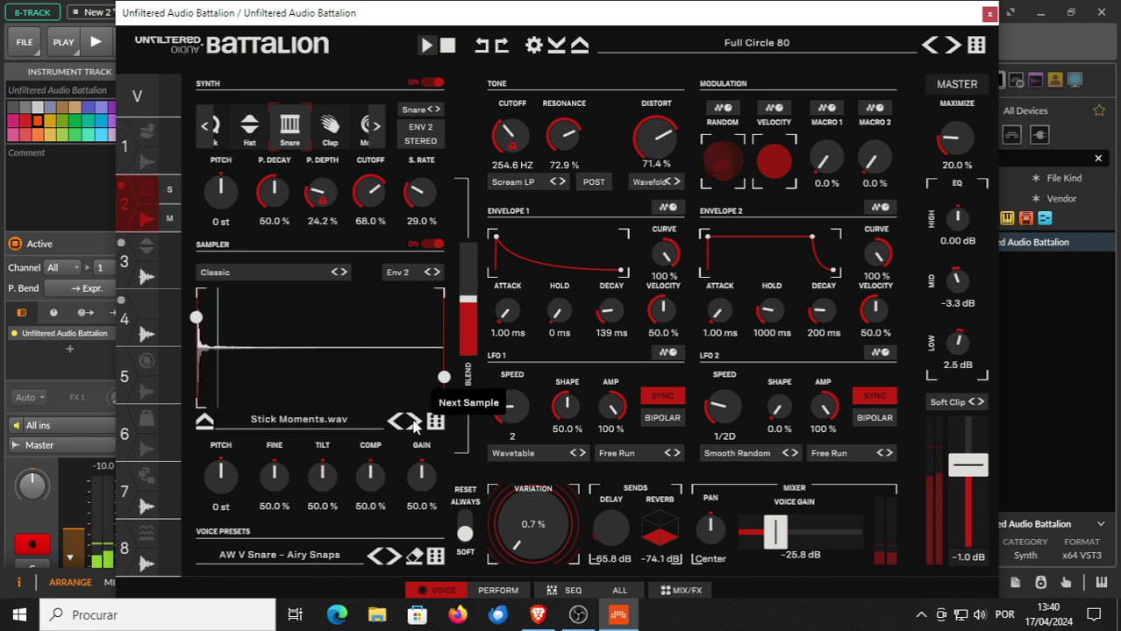
click(415, 423)
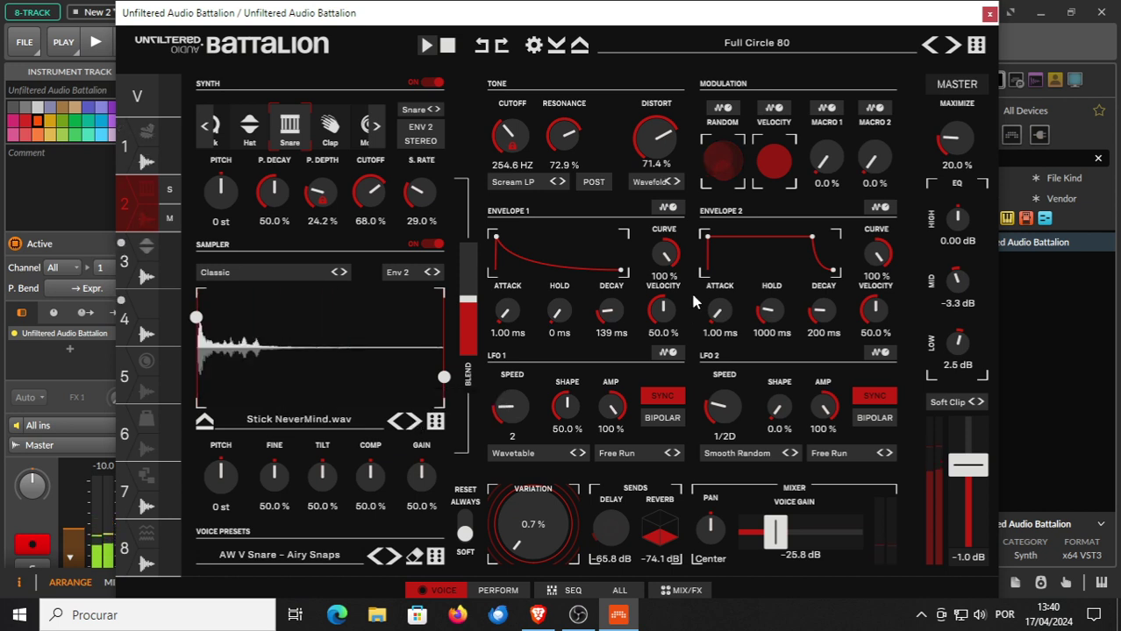
Load the global preset Hay Serpientes 160, and audition voice 2's samples from Stick Reflections.wav through to Sweep CityLights.wav.
click(951, 45)
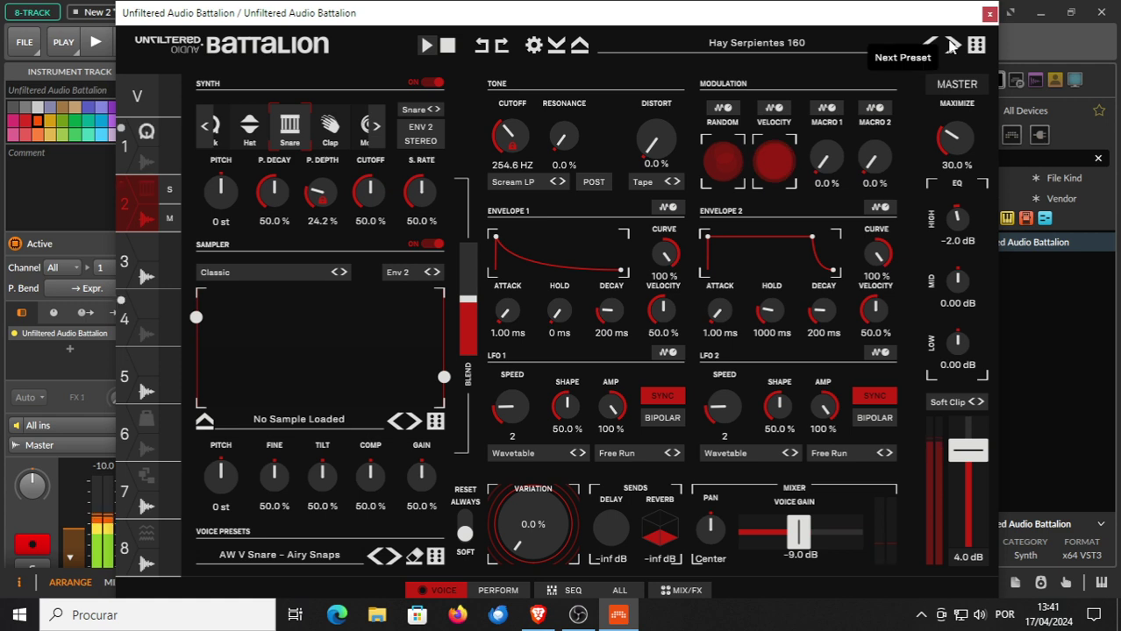
click(415, 423)
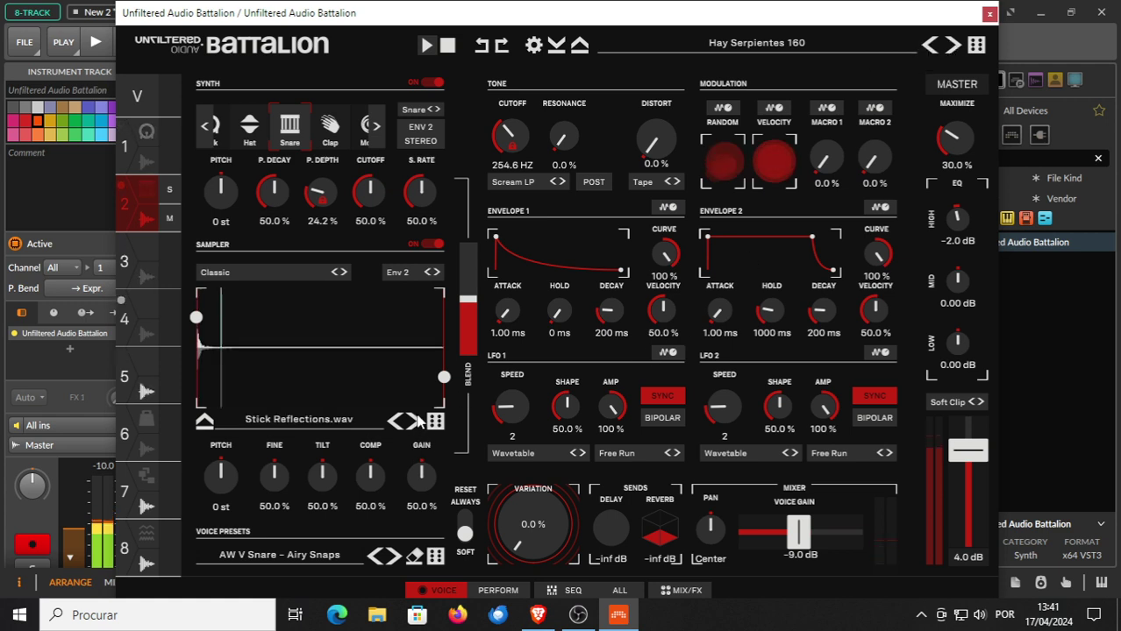
click(416, 423)
click(416, 423)
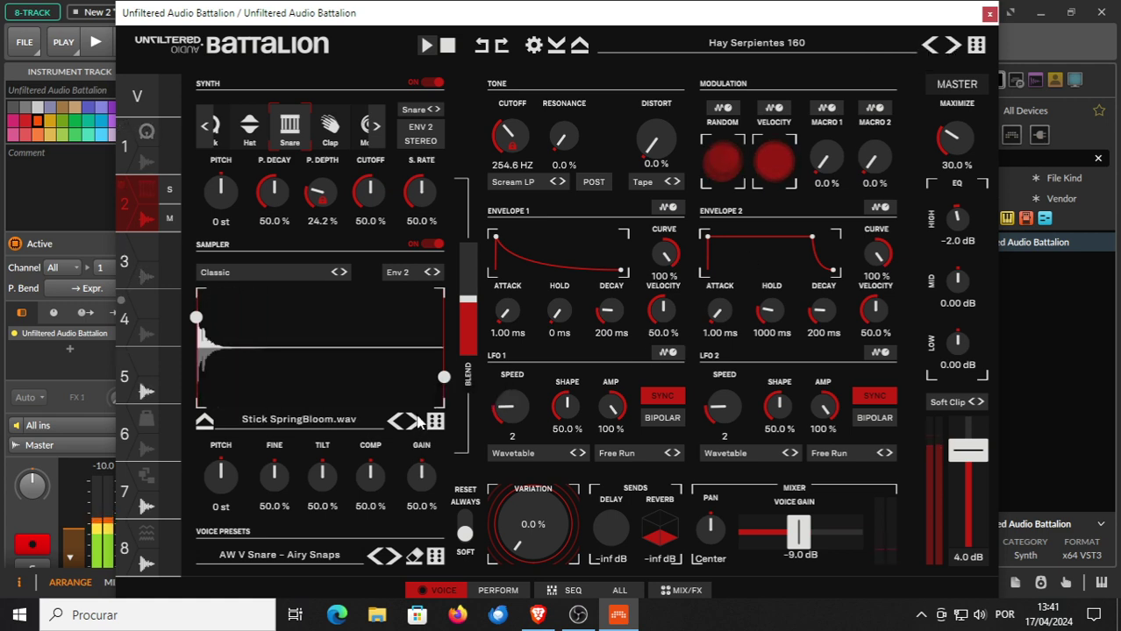
click(415, 423)
click(416, 423)
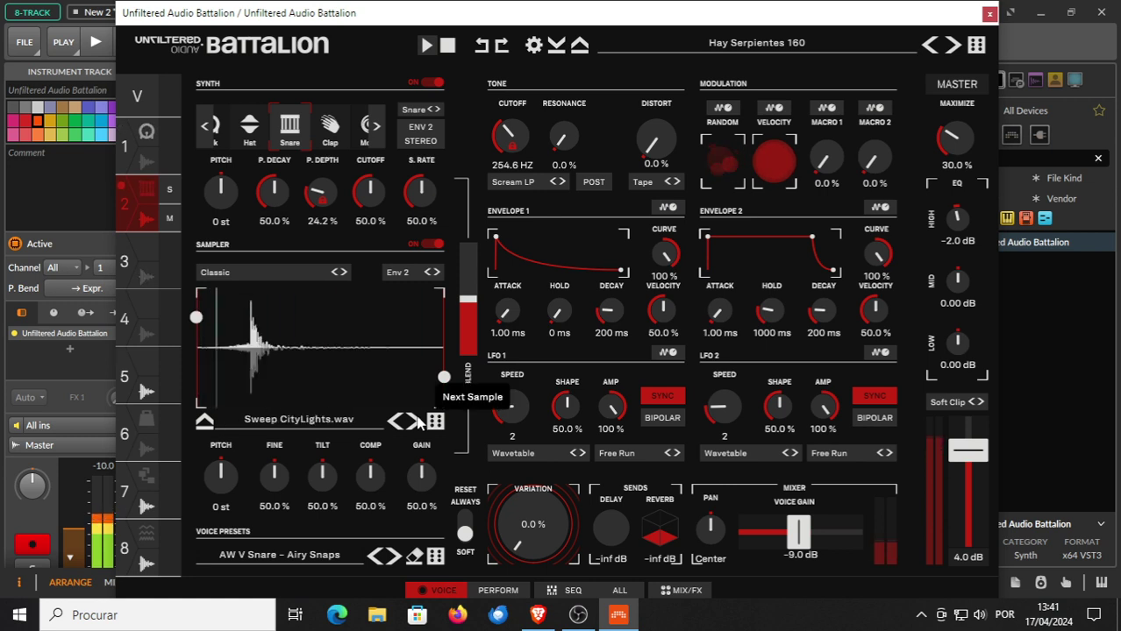
Move the start point of Sweep CityLights.wav to its peak, and trim the end of Wood Medizin 1.wav to just after its attack.
drag(197, 317, 259, 327)
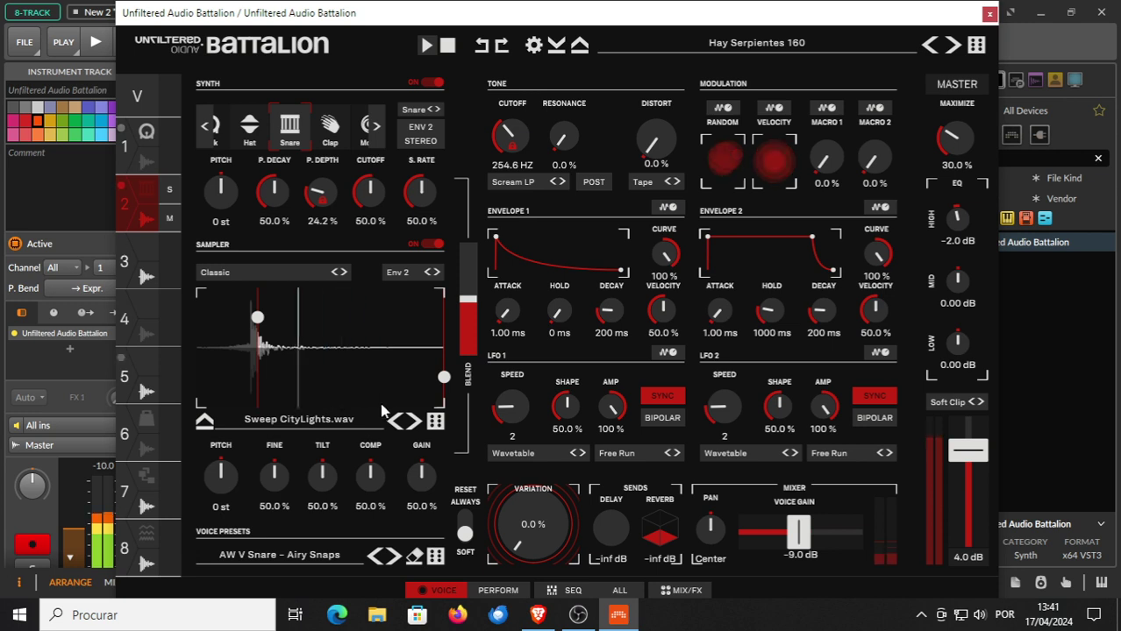
click(411, 422)
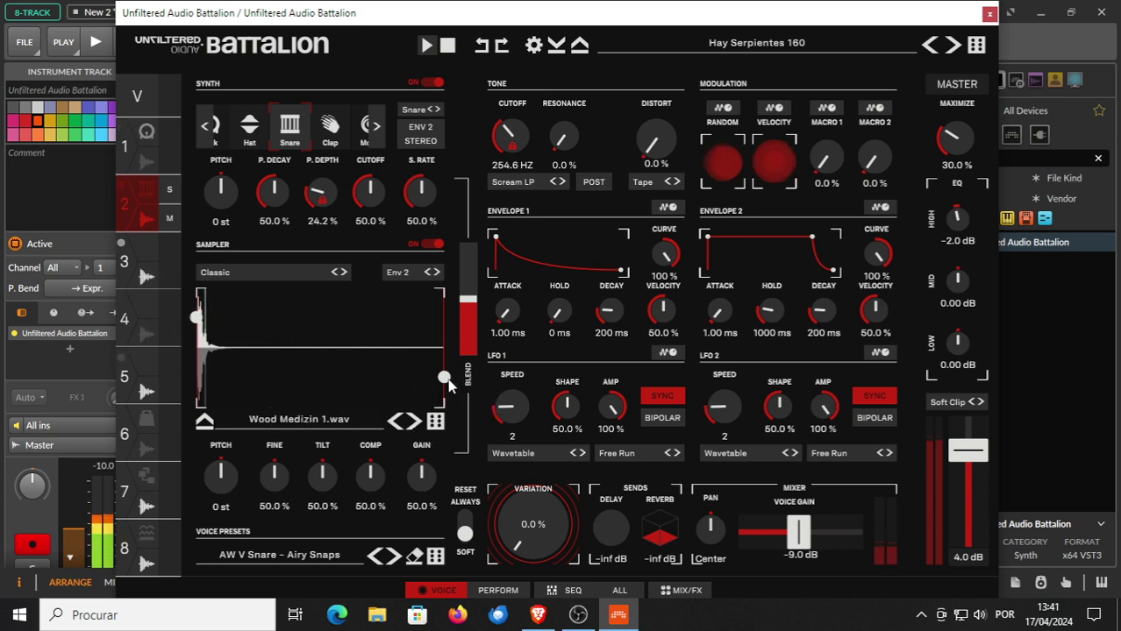
drag(444, 377, 208, 360)
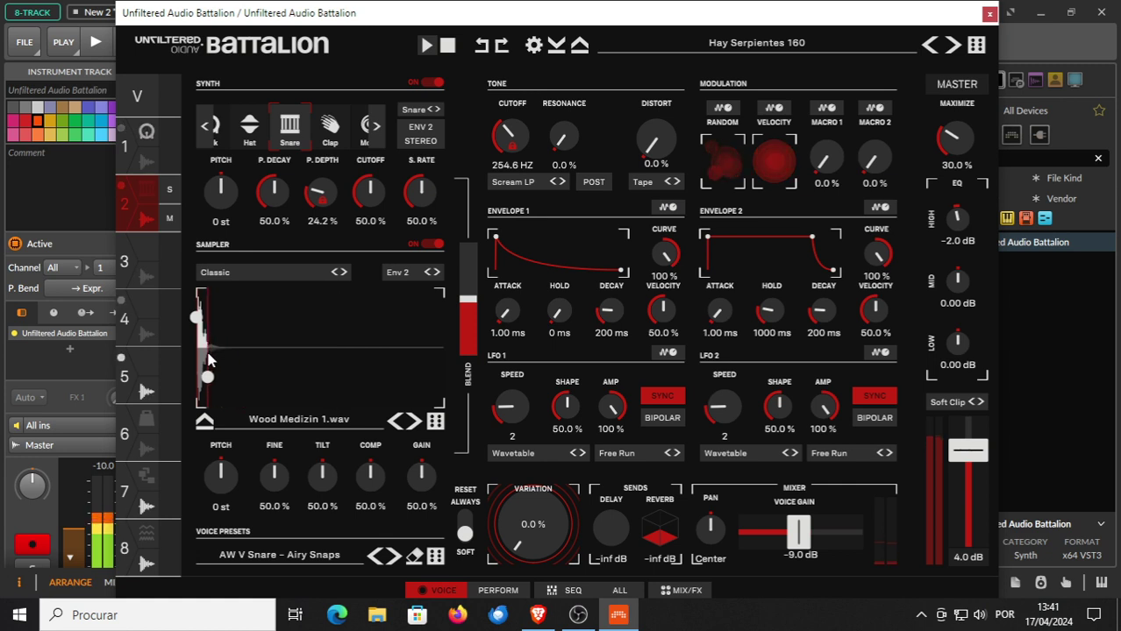
Audition Wood Medizin 2.wav, and load Wooden RuffSteppa 1.wav in voice 2 with its end point moved later.
click(412, 424)
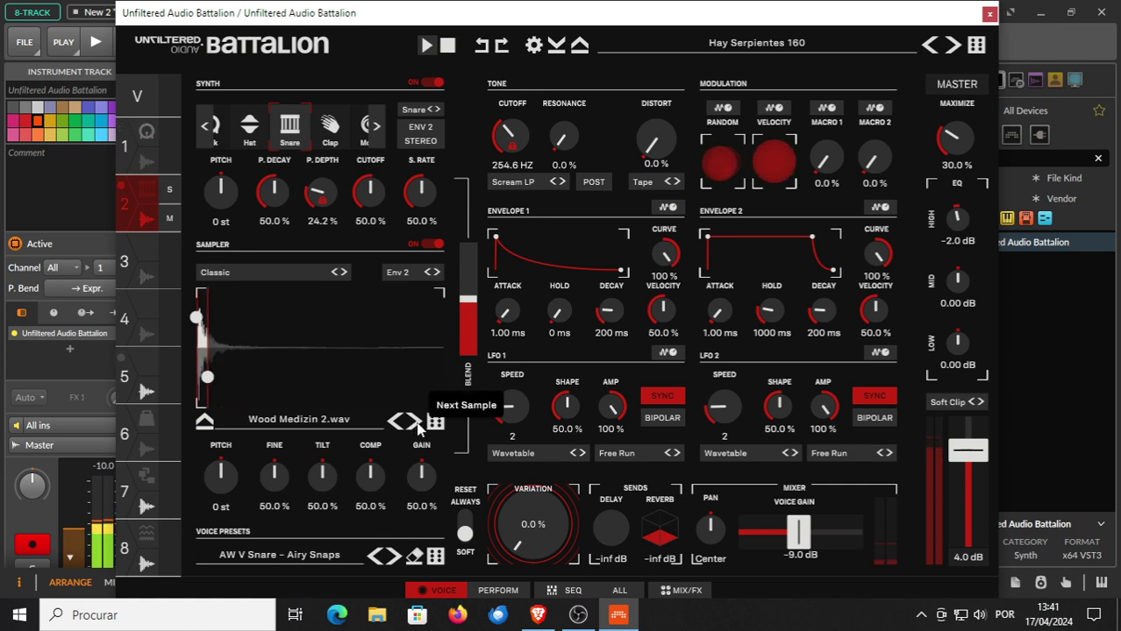
click(418, 425)
click(419, 425)
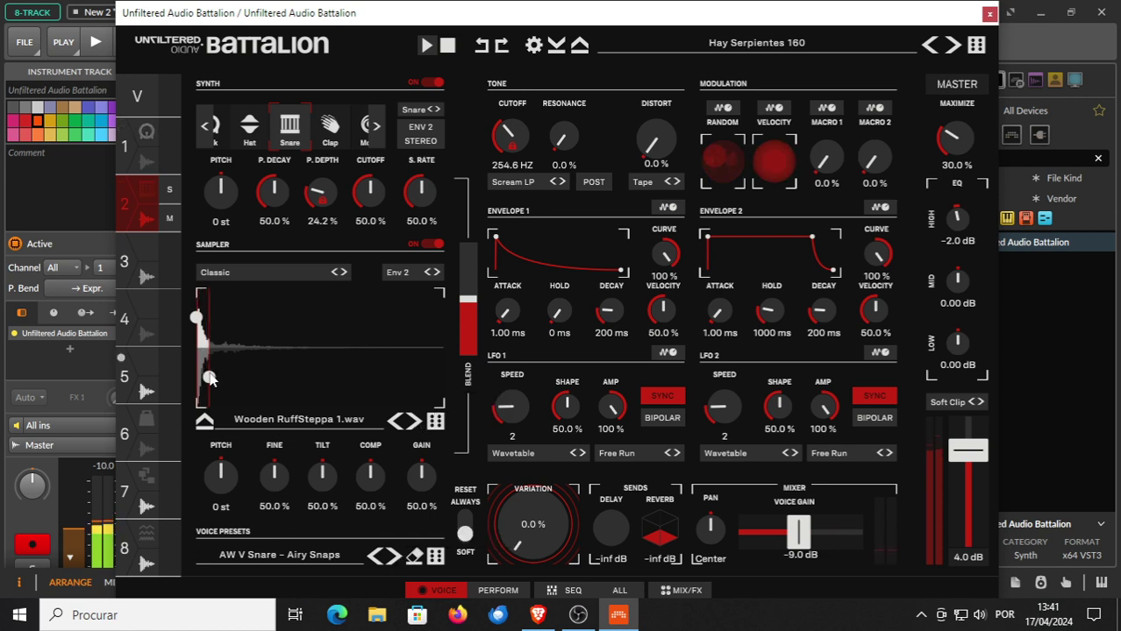
mouse_move(218, 378)
mouse_down()
mouse_move(255, 379)
mouse_move(243, 379)
mouse_up()
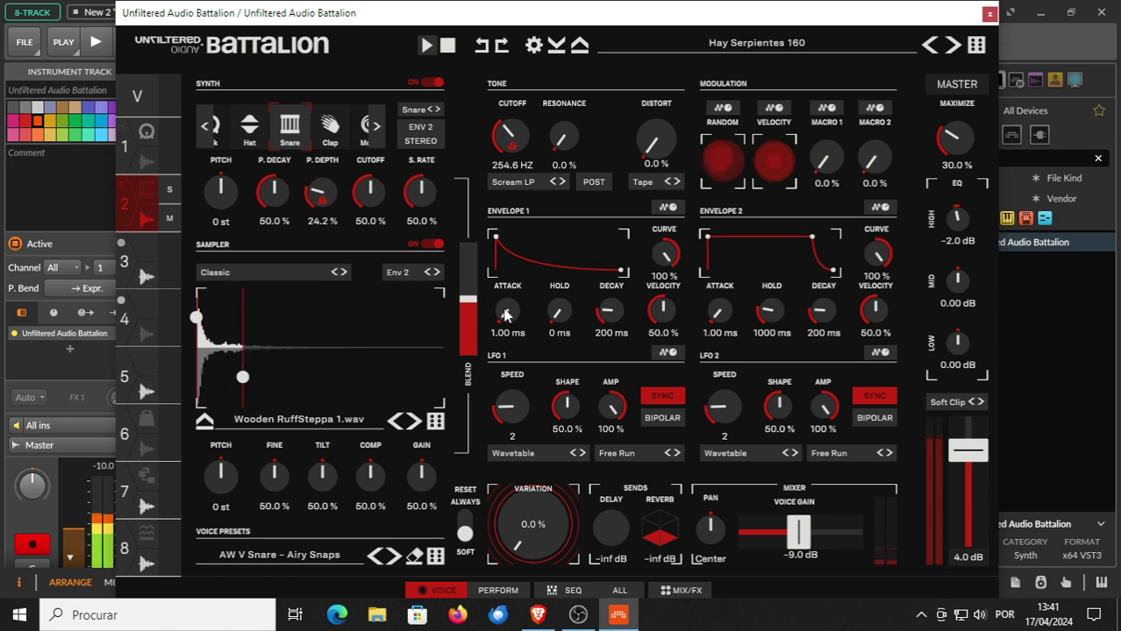
Set voice 2's envelope 1 attack to 88.1 ms and hold to 334 ms, reverb send to -7.1 dB, delay send to -40.5 dB and variation to 24.1%.
drag(505, 316, 559, 268)
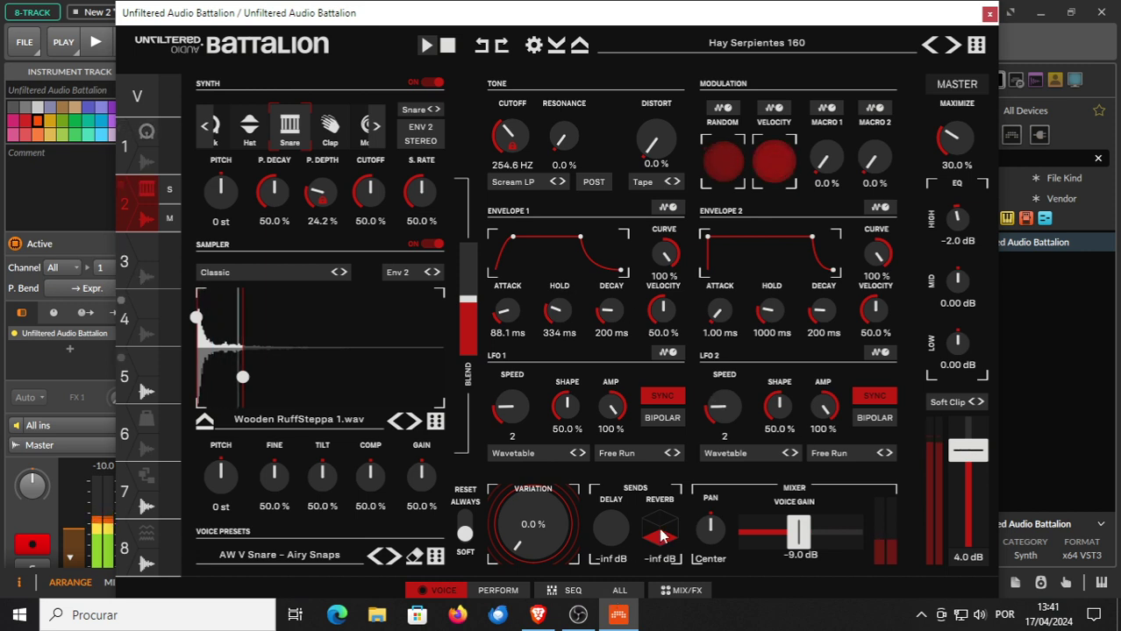
drag(662, 537, 662, 541)
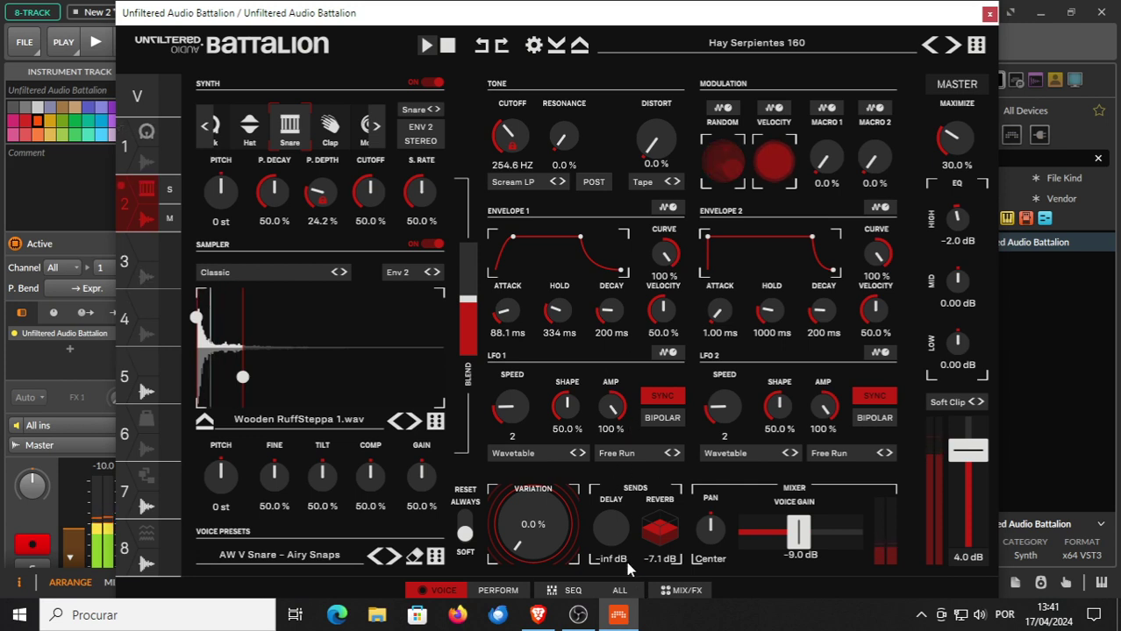
drag(605, 530, 601, 529)
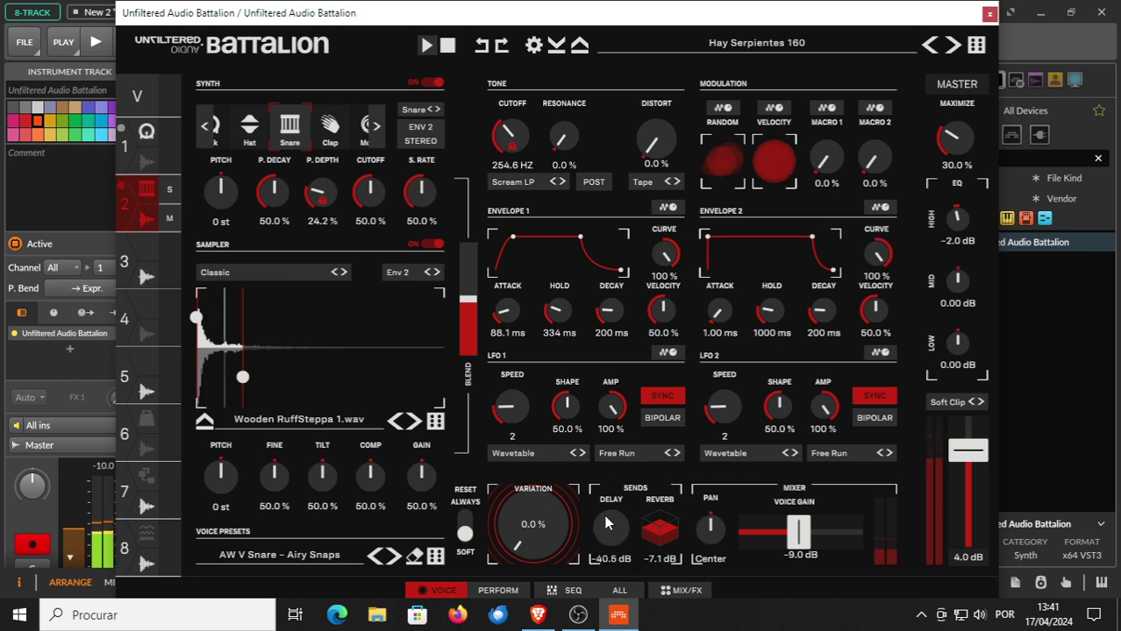
scroll(530, 507, up, 5)
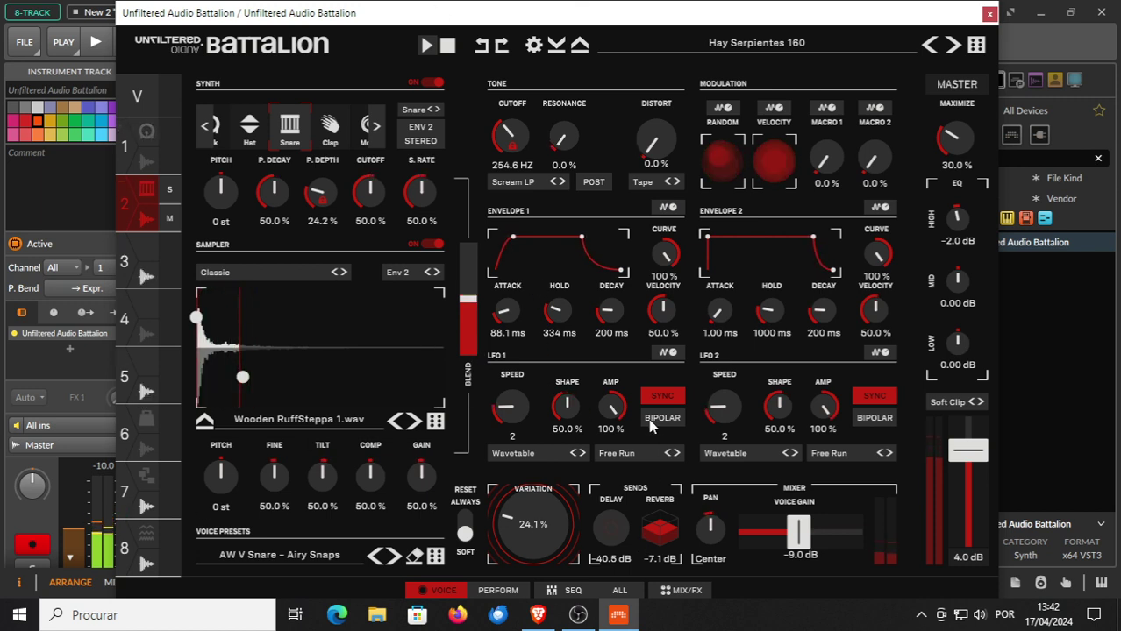
Load the global preset Junkyard Shower, and audition Wooden RuffSteppa 2.wav, Abstrakta 1 Snare.wav and Abstrakta 2 Snare.wav in voice 2.
click(953, 47)
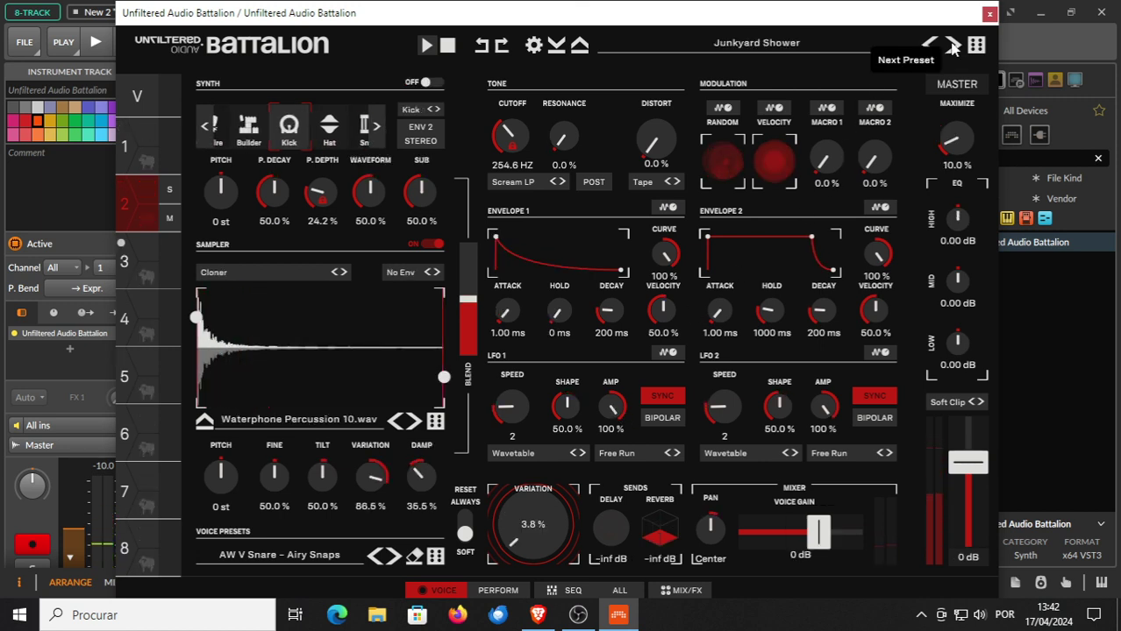
click(414, 423)
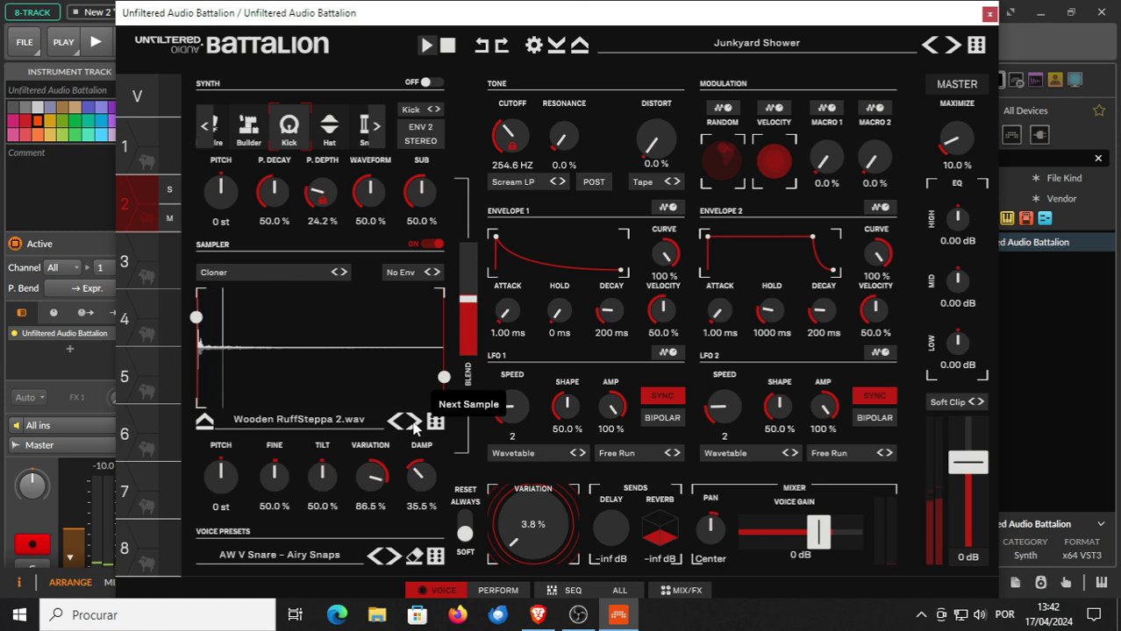
click(416, 425)
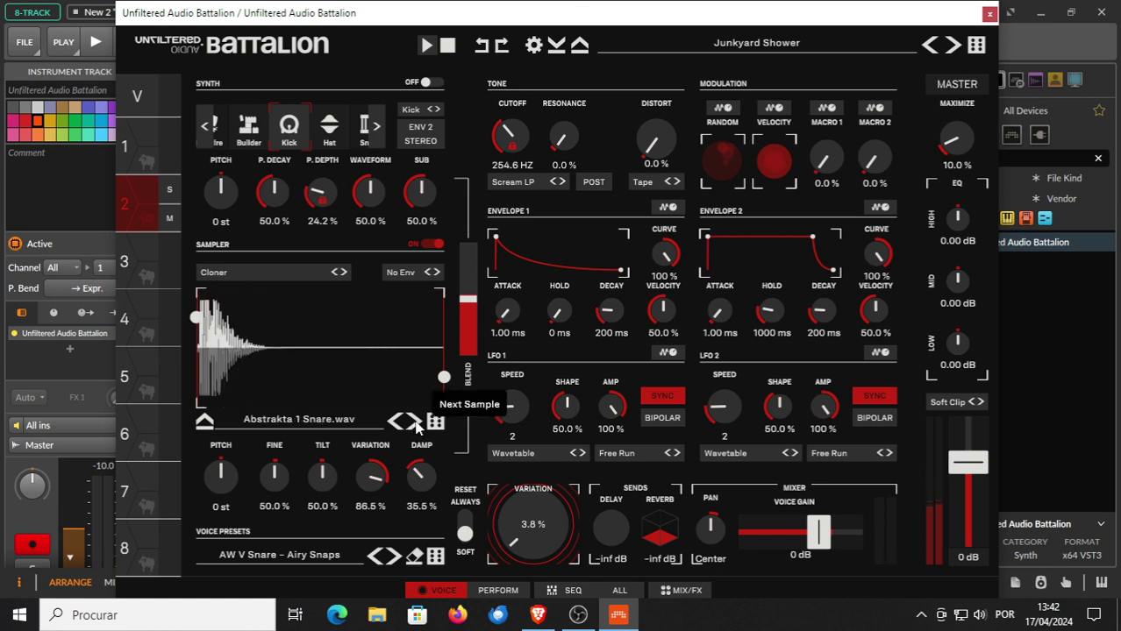
click(416, 426)
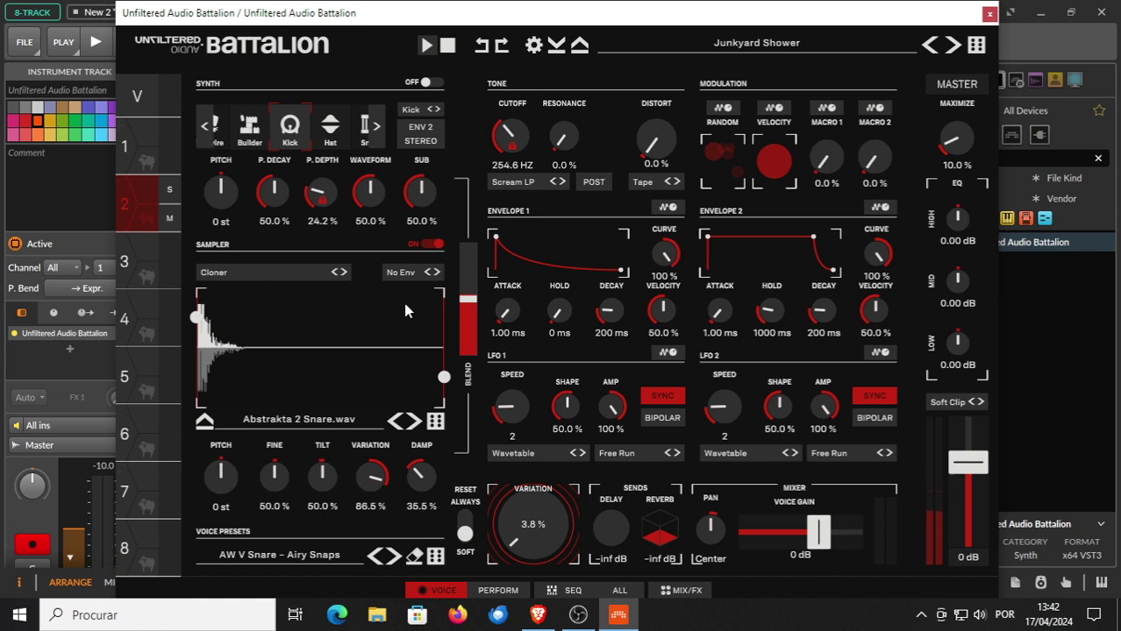
Load Admiral 1 Snare.wav in voice 2's sampler and trim its end point to keep only the opening burst and early decay.
click(417, 423)
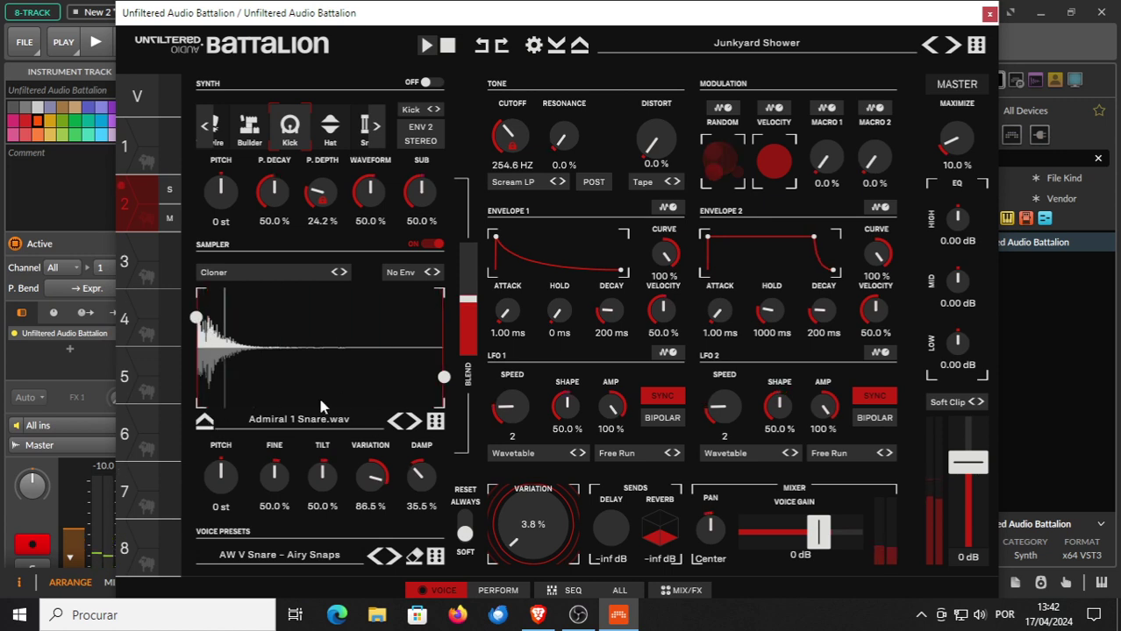
drag(280, 377, 227, 372)
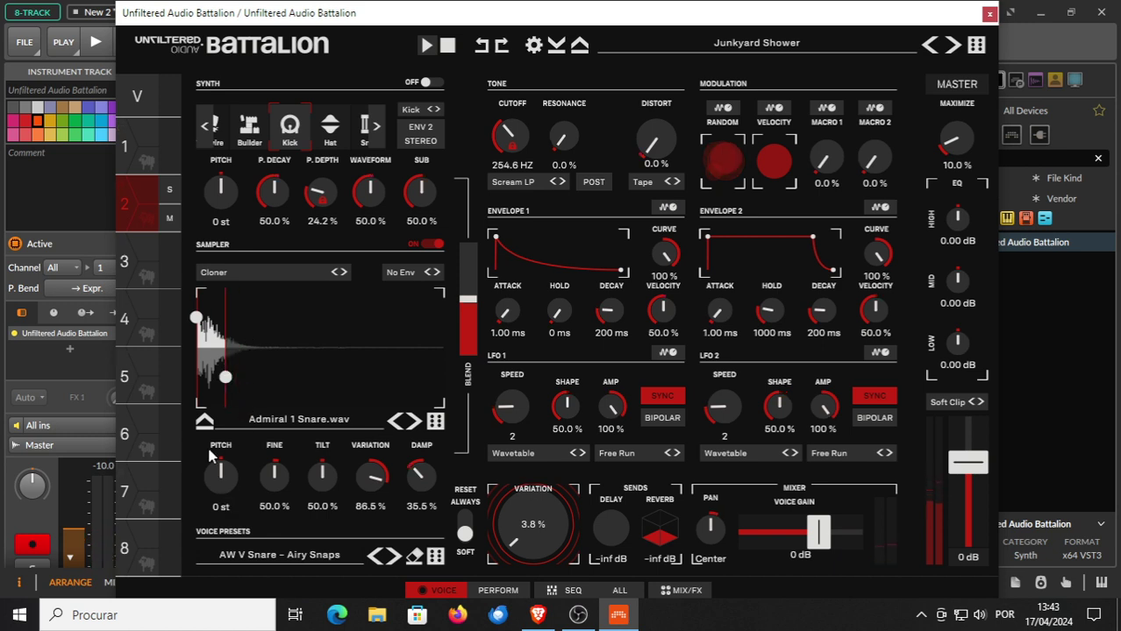
drag(222, 381, 246, 377)
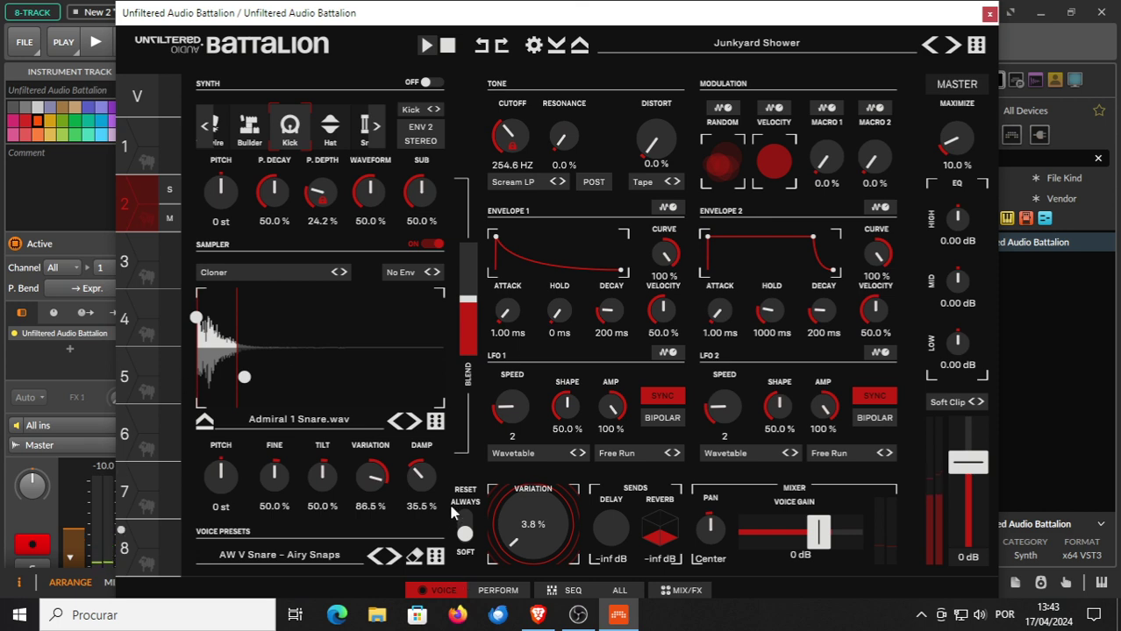
Set voice 2's variation to 57.2%, and load the global preset Ornithopter.
drag(512, 546, 525, 450)
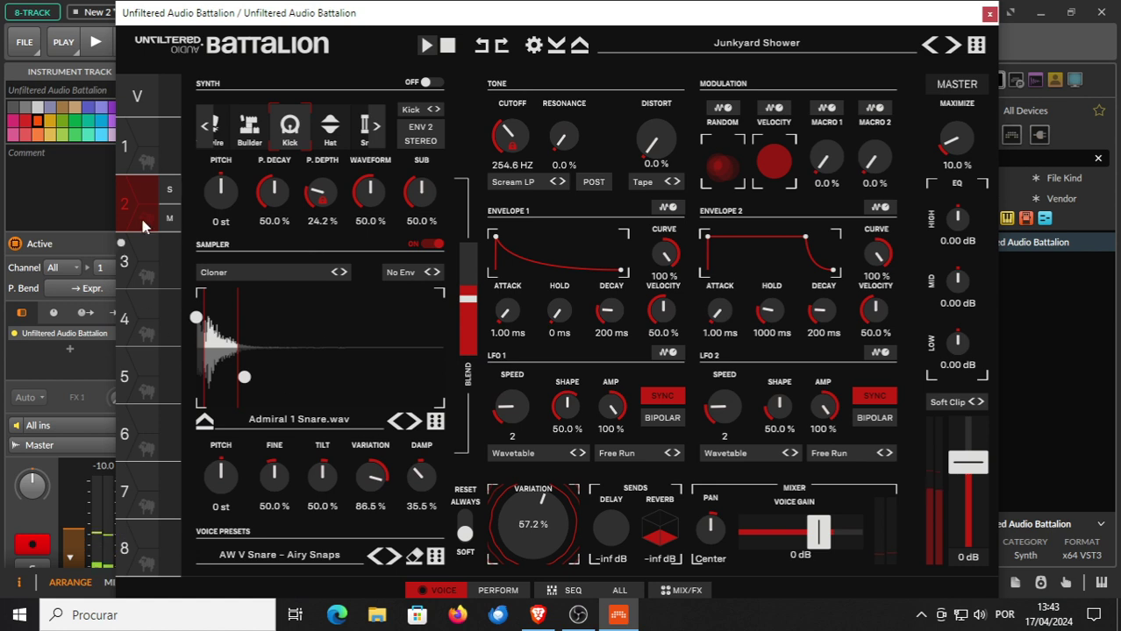
click(951, 46)
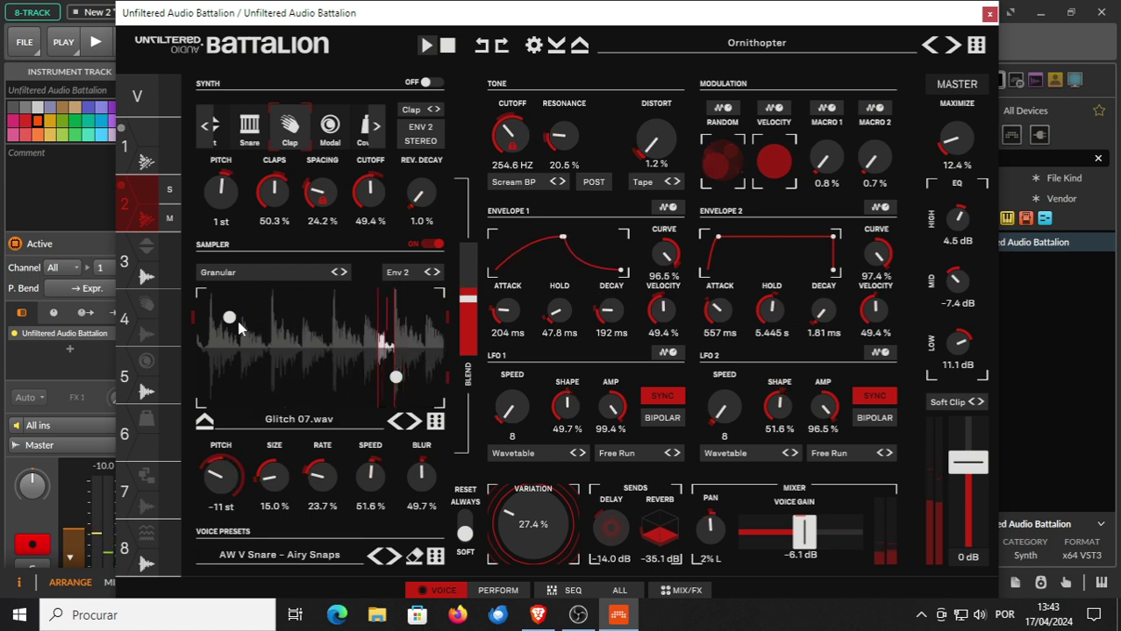
Audition Answers Snare.wav in voice 2, and load AprilShowers 1 Snare.wav with its end point moved back into the early decay.
click(416, 422)
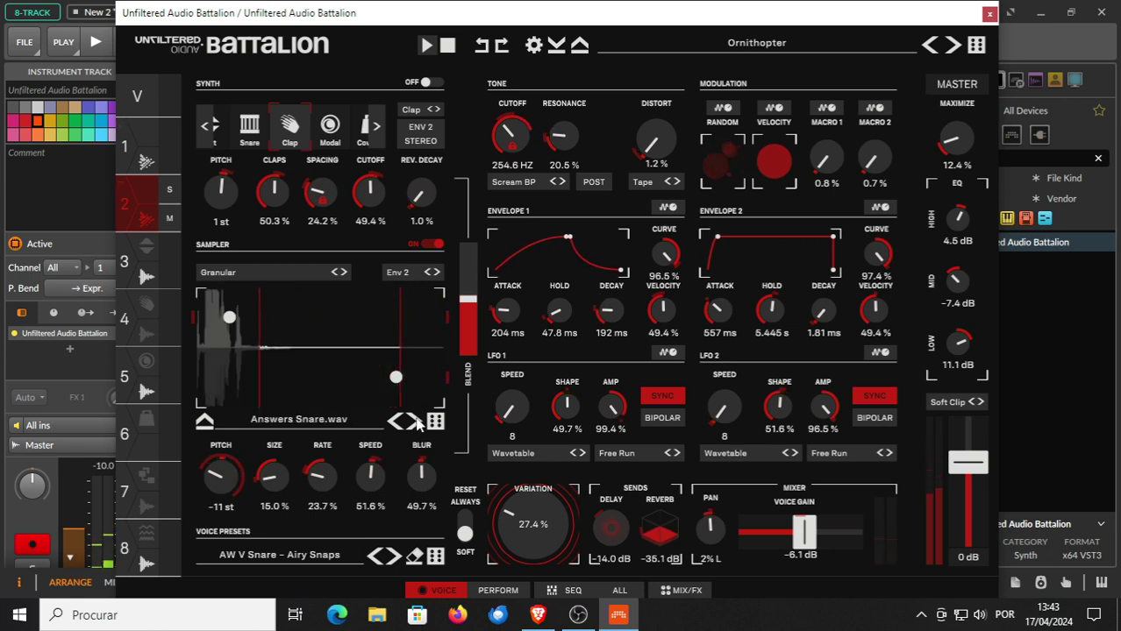
click(416, 422)
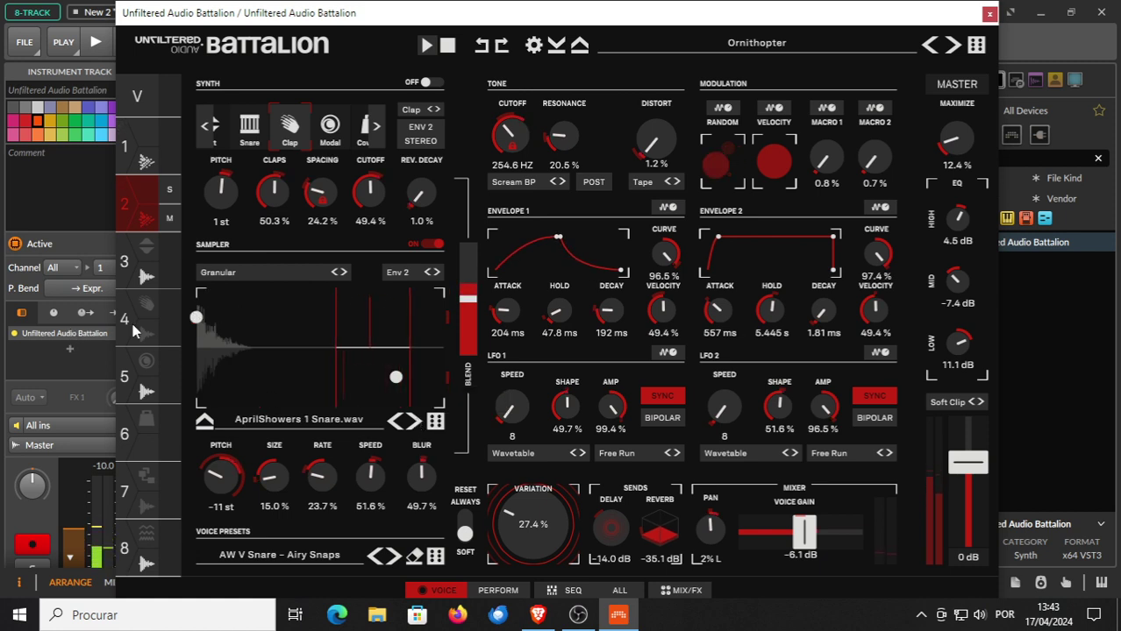
drag(396, 377, 213, 377)
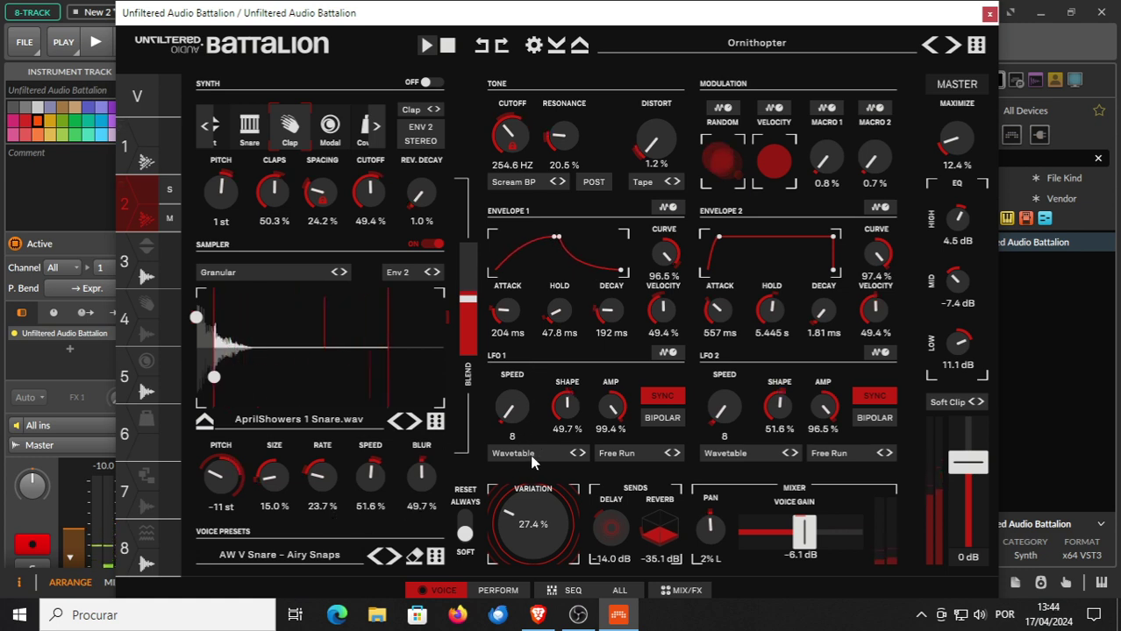
Set the speed of both LFO 1 and LFO 2 on voice 2 to 1.
drag(512, 409, 512, 382)
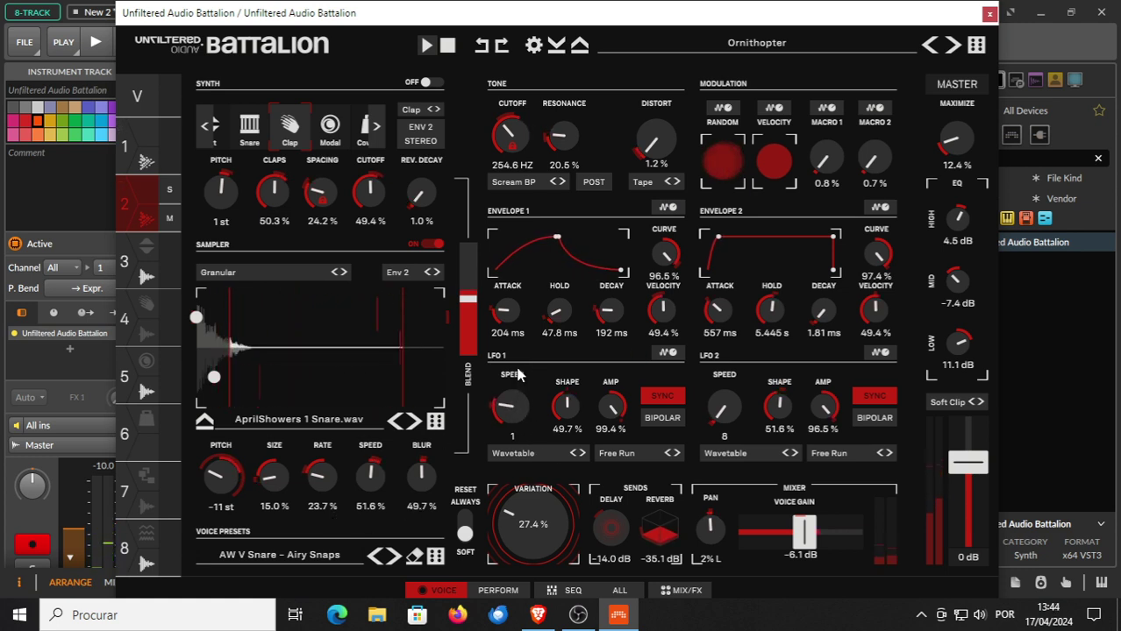
drag(721, 408, 722, 381)
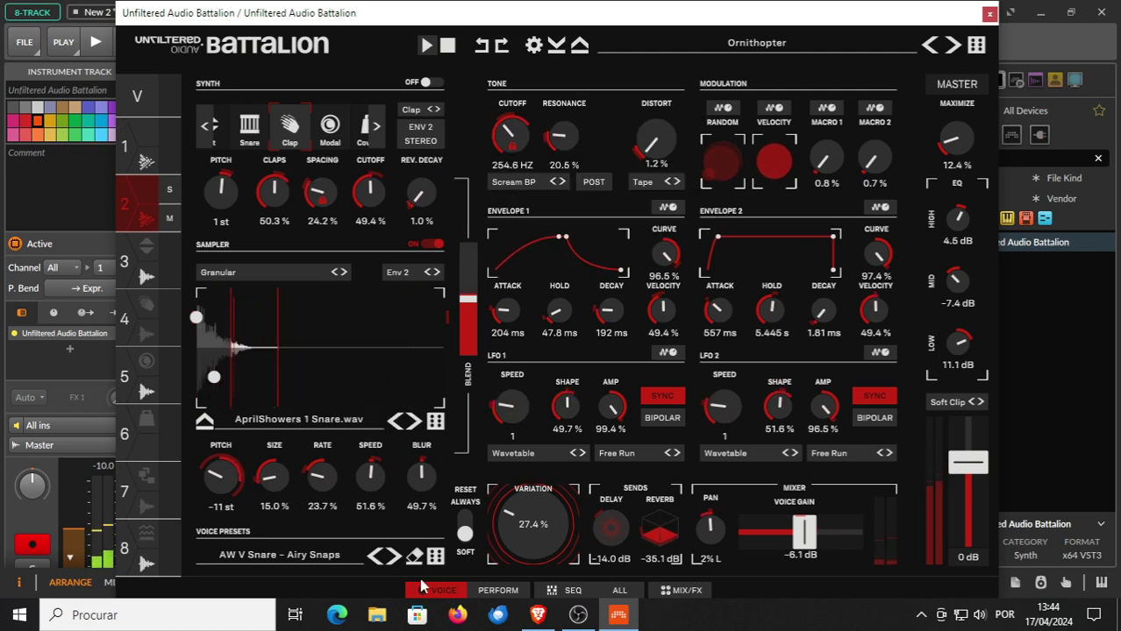
Load the global preset Preset to Study and Relax to 90, and audition AuralTrik Snare.wav and BambooStalk 2 Snare.wav in voice 2.
click(951, 45)
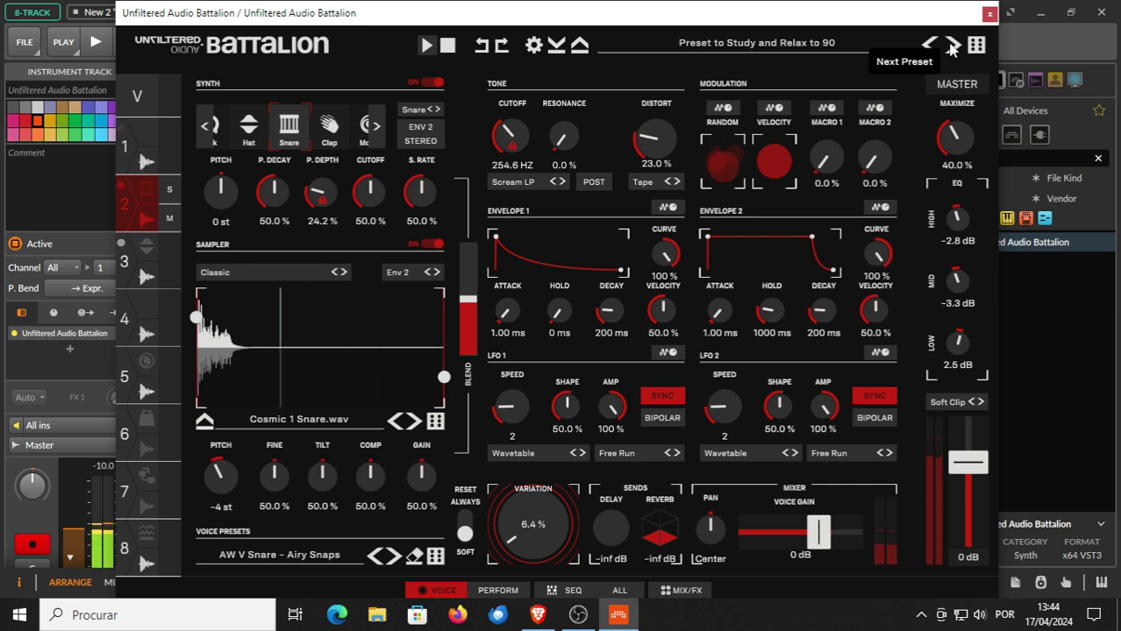
click(414, 422)
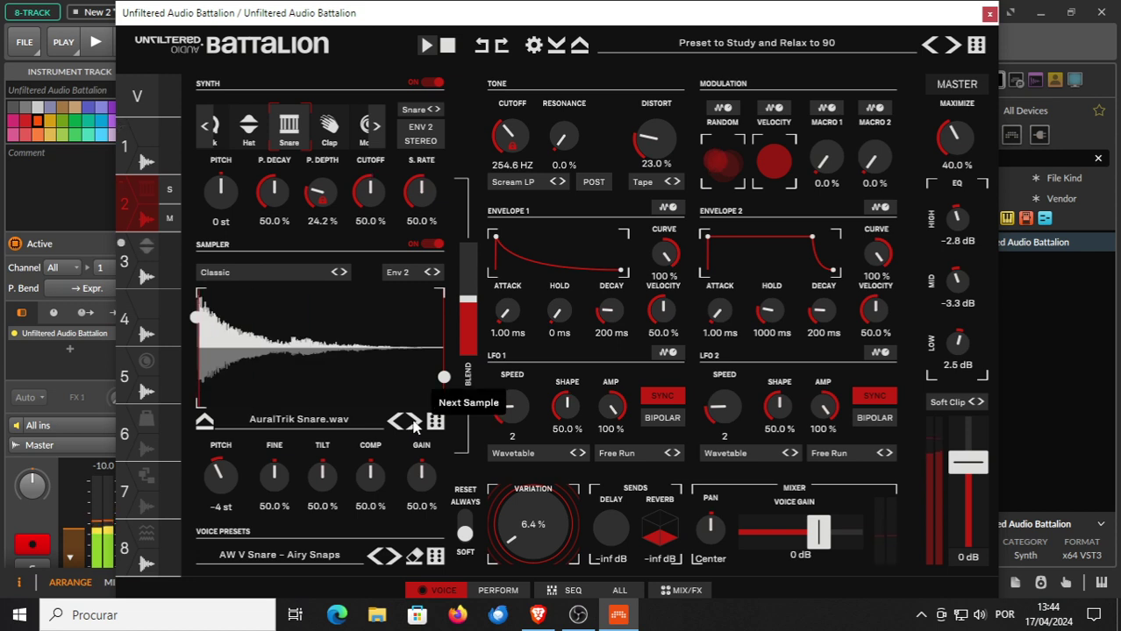
click(415, 424)
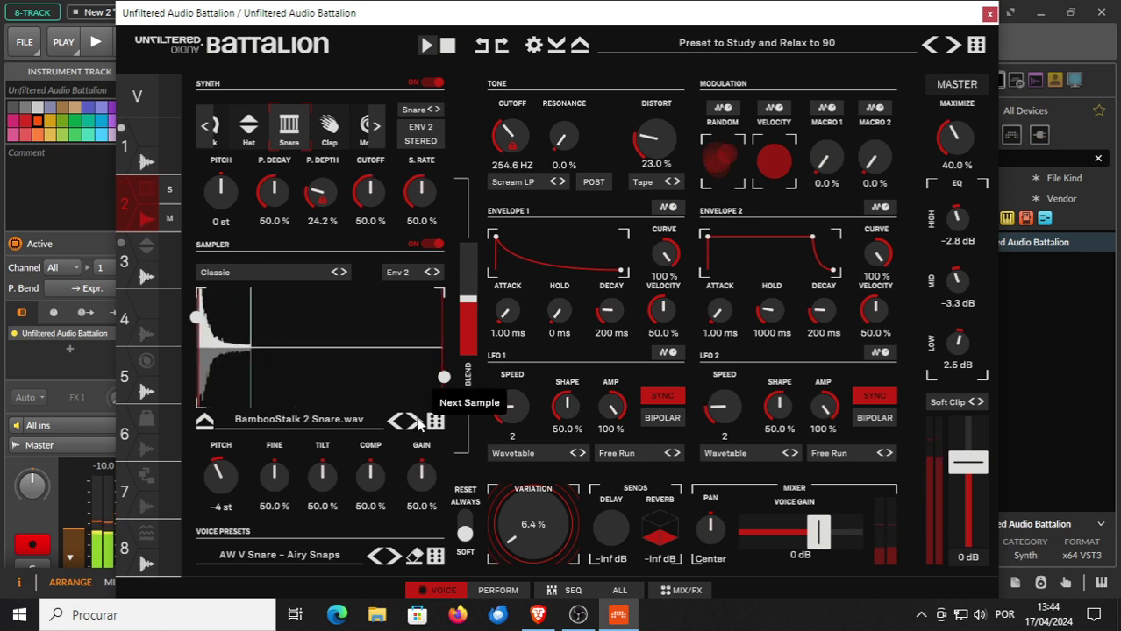
Try a later start point for BambooStalk 2 Snare.wav, restore it, trim the end to the opening burst, and set variation to 19.9%.
drag(196, 317, 208, 319)
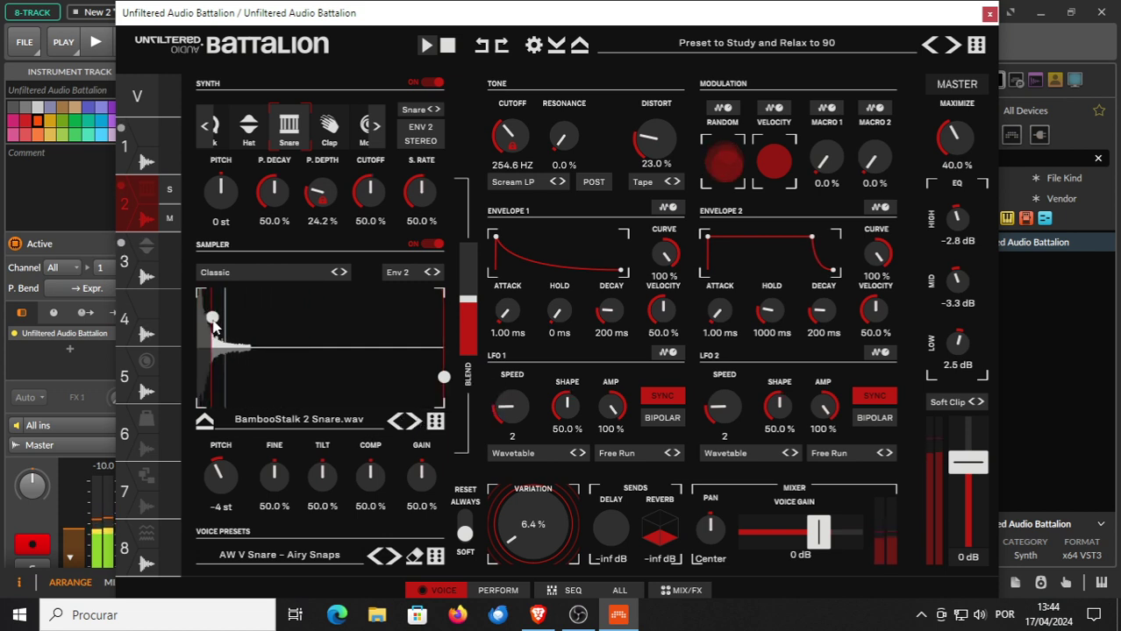
drag(208, 318, 195, 320)
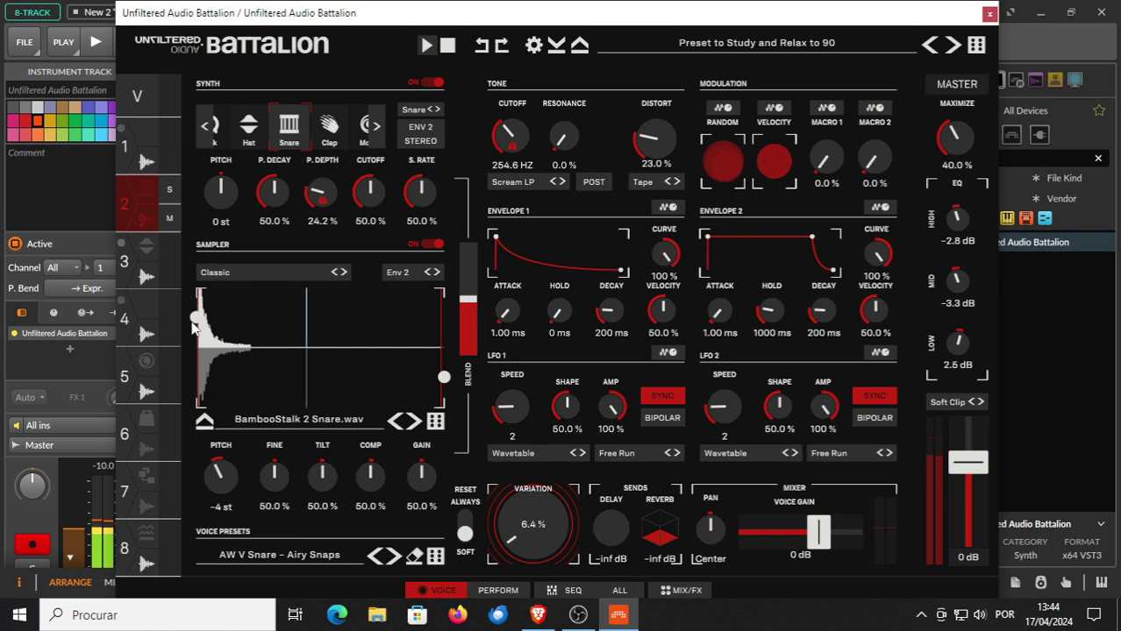
drag(445, 378, 219, 379)
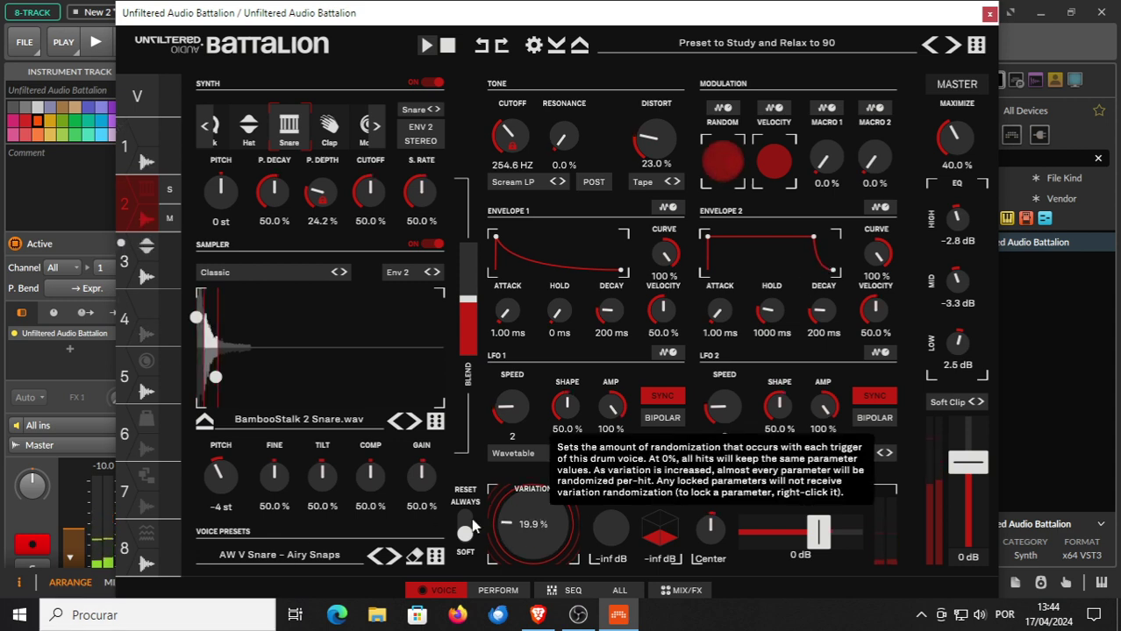
Load the global preset BankTonsur - Elements 135, and load Barbarians 1 Snare.wav in voice 2 with its end point moved earlier.
click(953, 46)
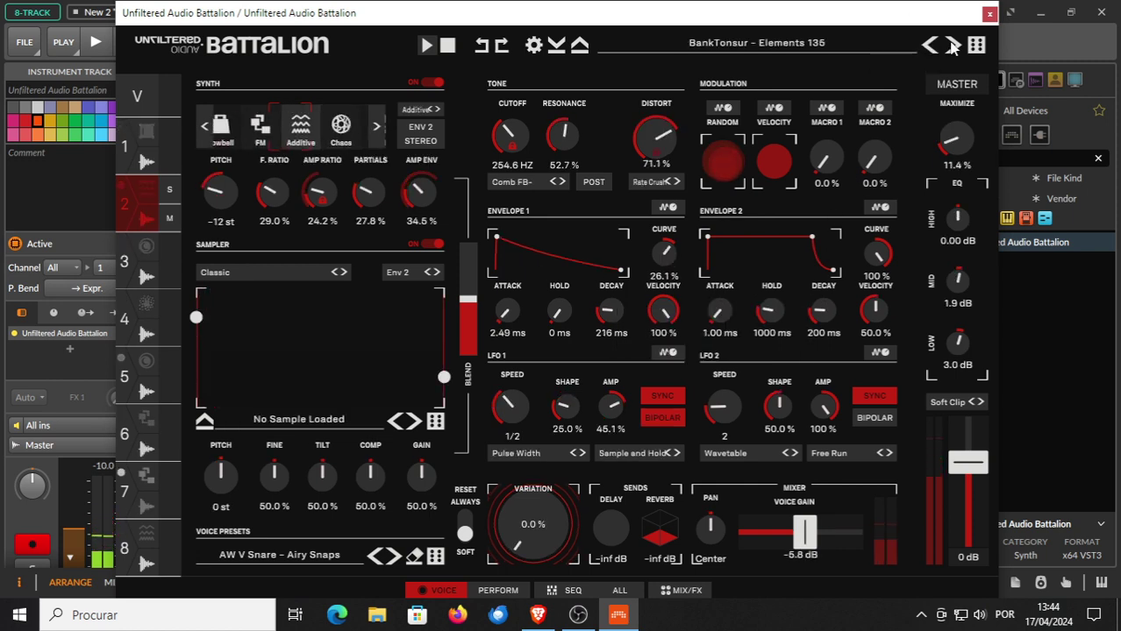
click(413, 423)
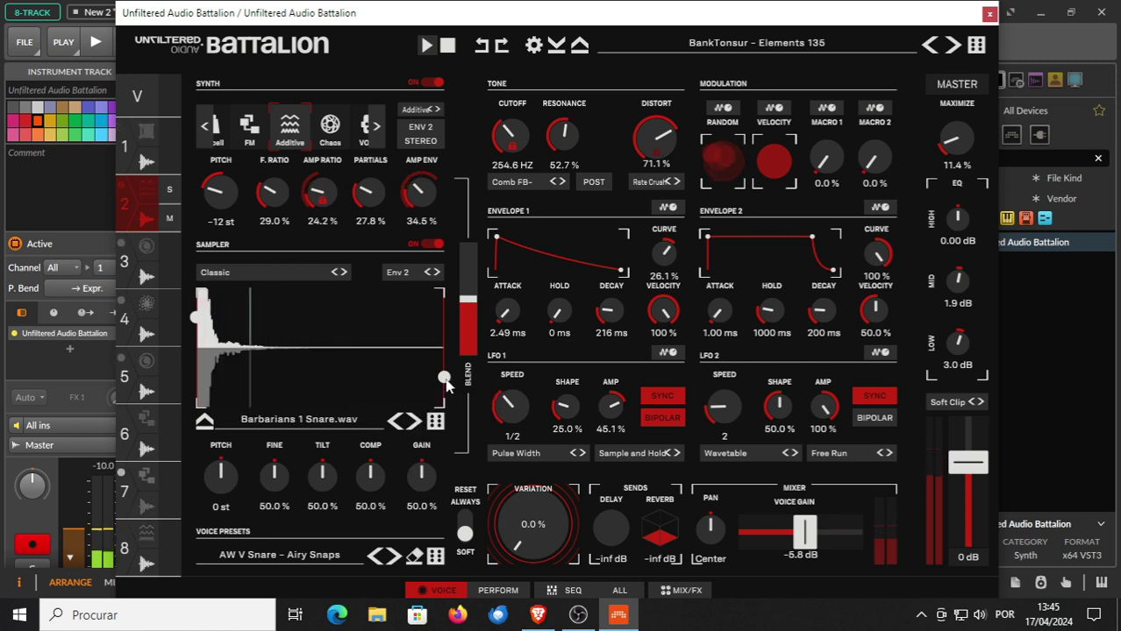
mouse_move(445, 380)
mouse_down()
mouse_move(207, 364)
mouse_move(241, 377)
mouse_up()
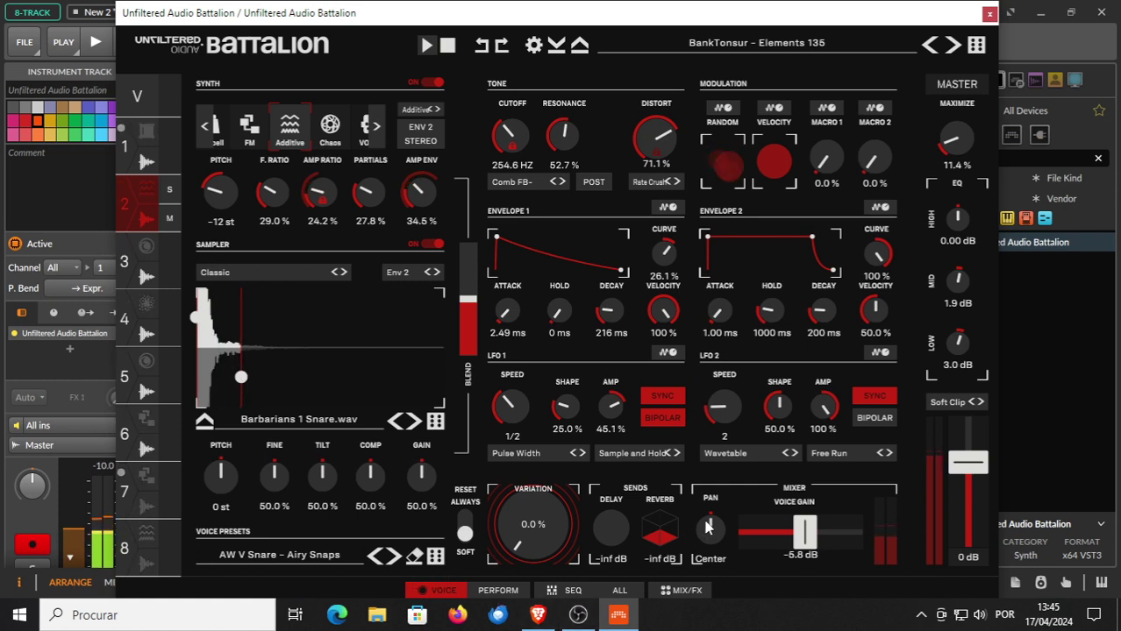
Load the global preset BankTonsur - Endless 136, and audition the factory snares from Barbarians 2 Snare.wav through Crimson Snare.wav in voice 2.
click(952, 46)
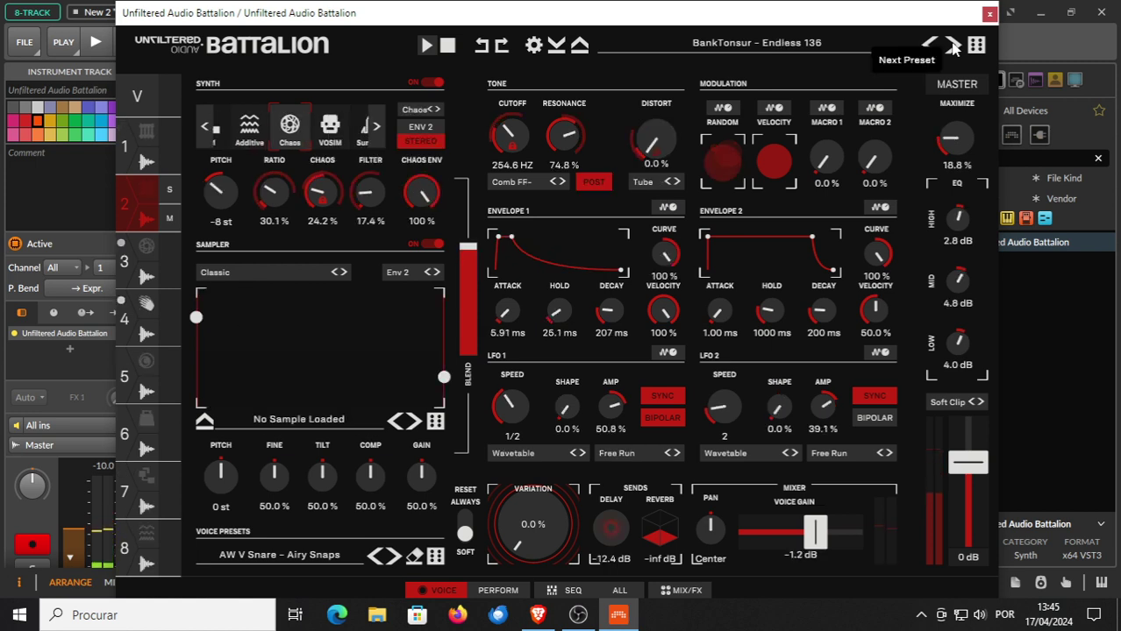
click(414, 423)
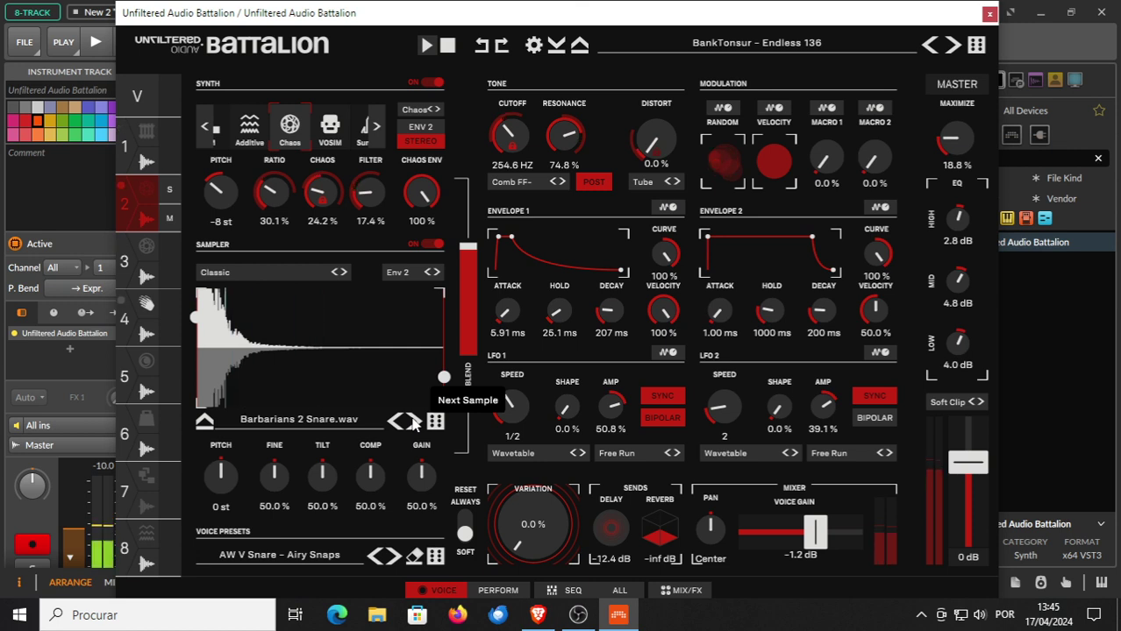
click(415, 422)
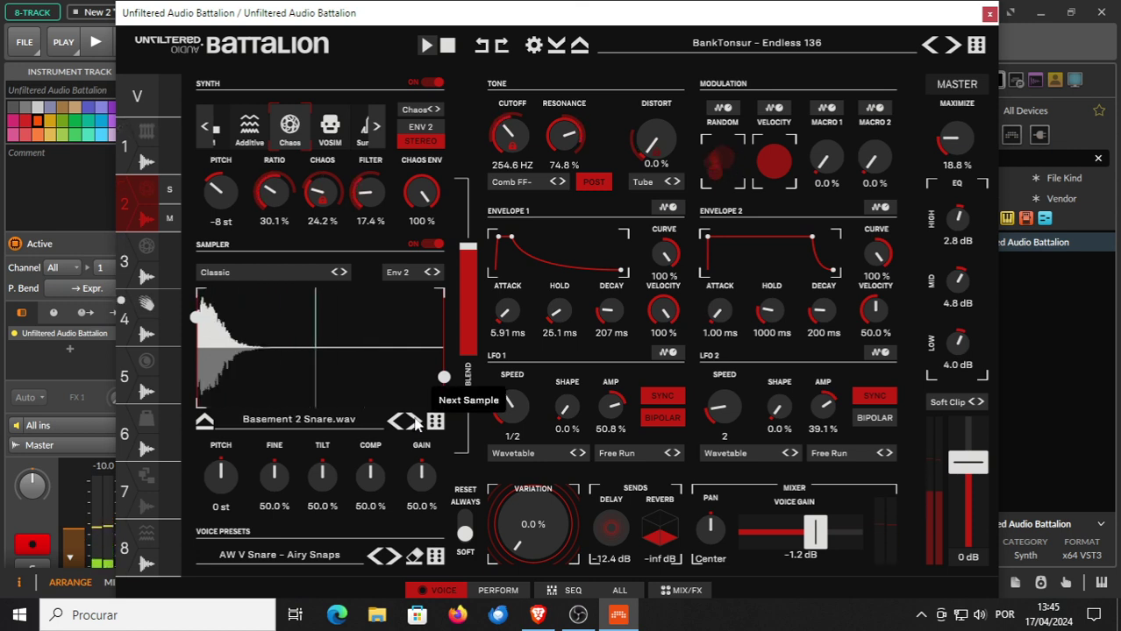
click(415, 423)
click(415, 423)
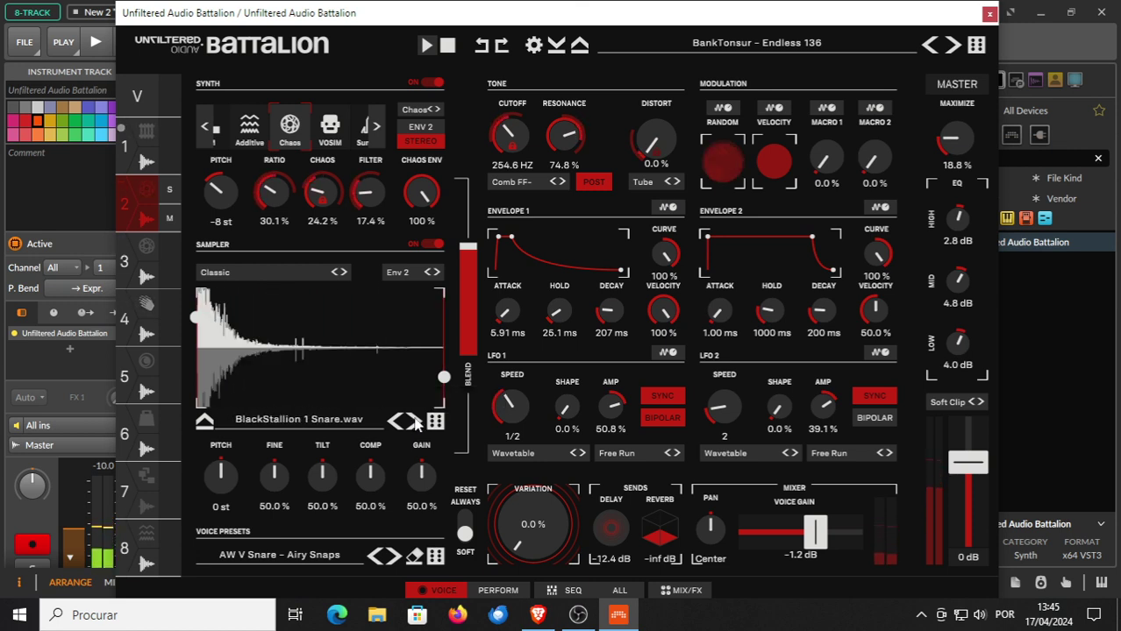
click(415, 423)
click(415, 422)
click(415, 423)
click(414, 423)
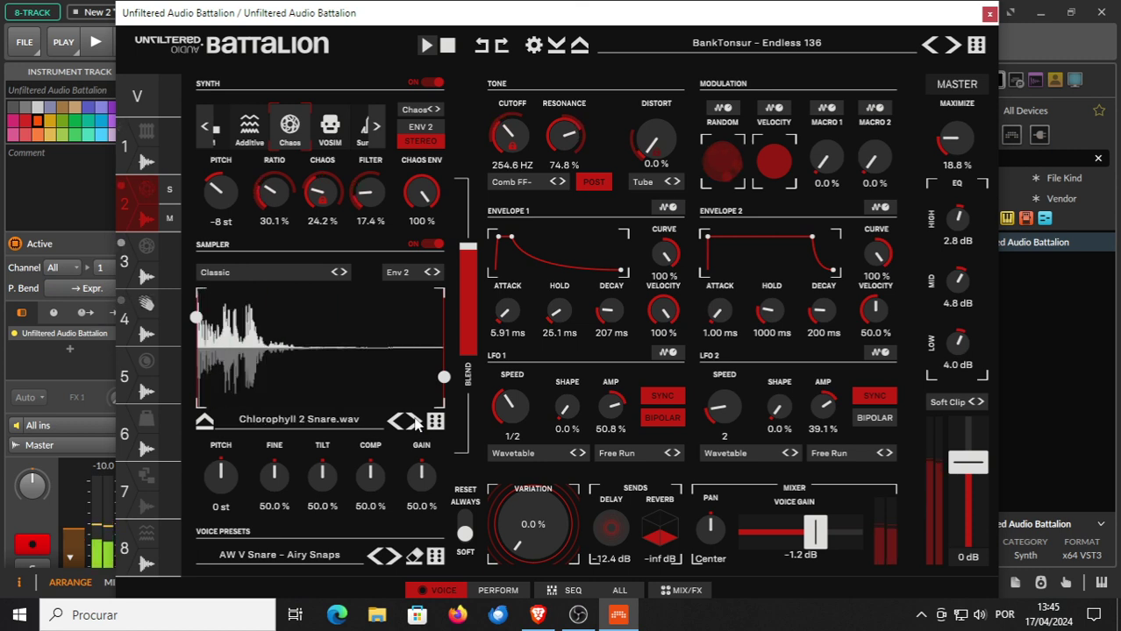
click(415, 423)
click(414, 423)
click(415, 423)
click(415, 423)
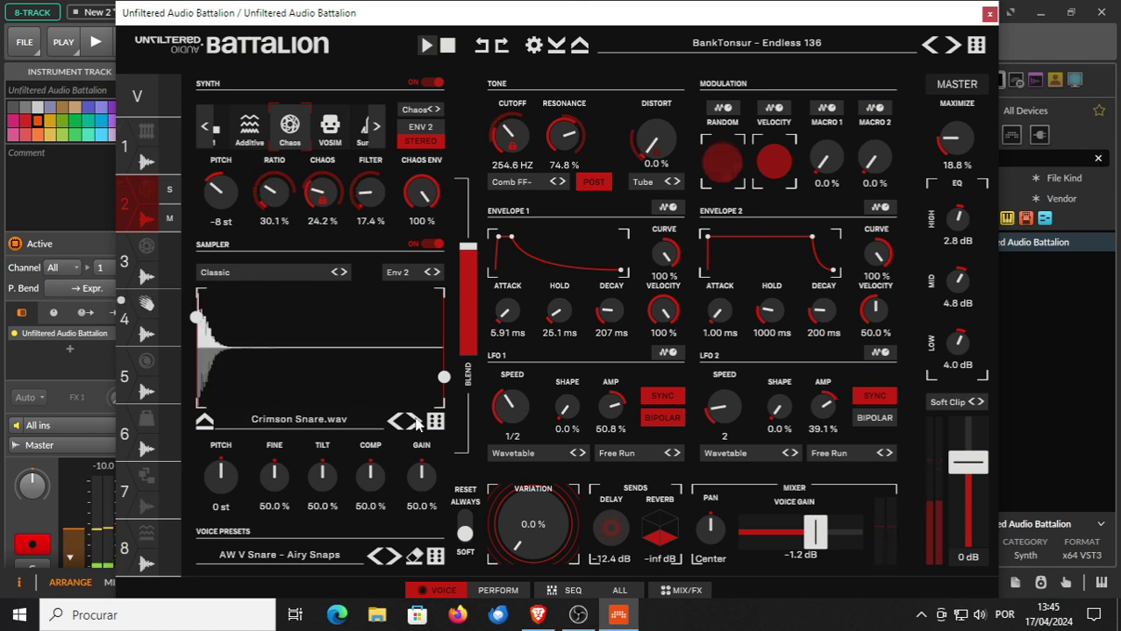
Browse the factory sample categories and load the drum loop Break[170] Glasshouse 1 in voice 2's sampler.
click(328, 425)
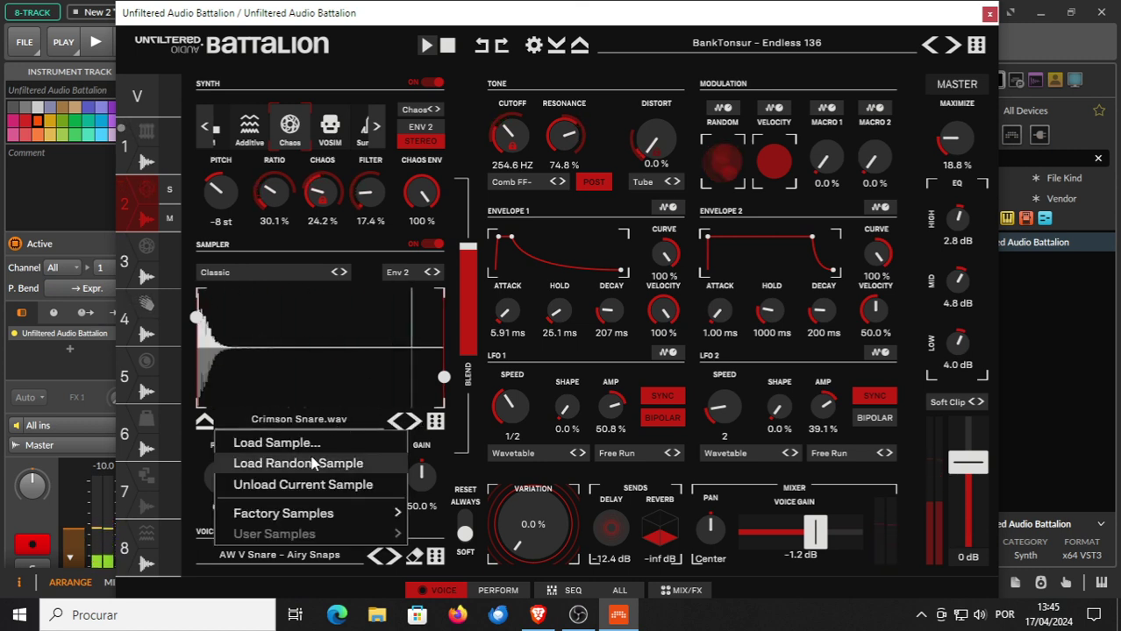
mouse_move(395, 515)
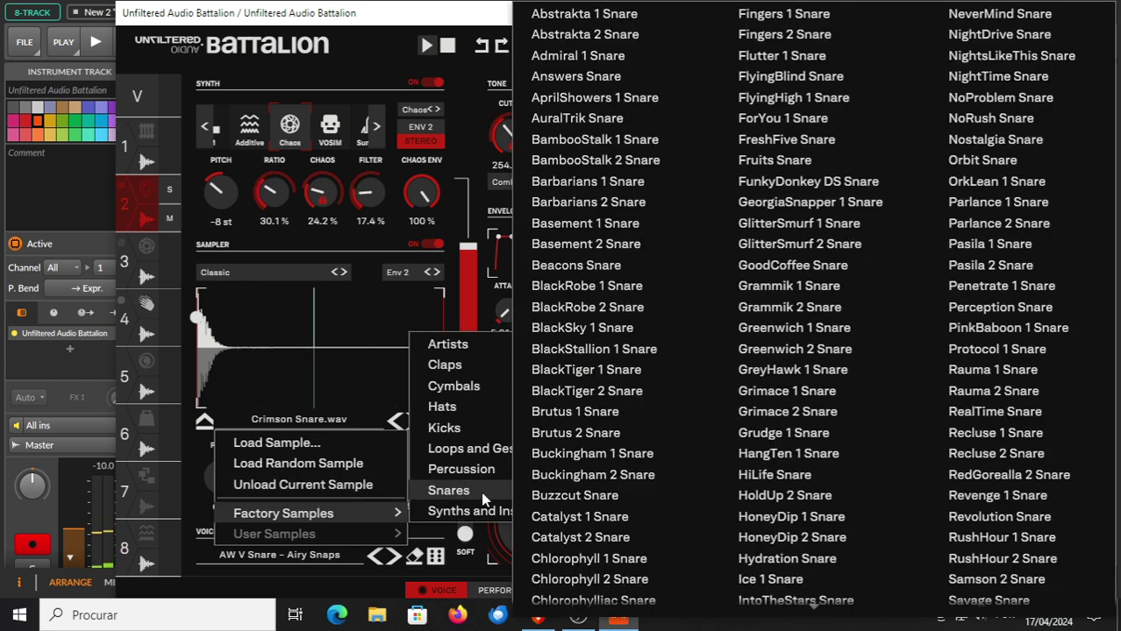
mouse_move(479, 430)
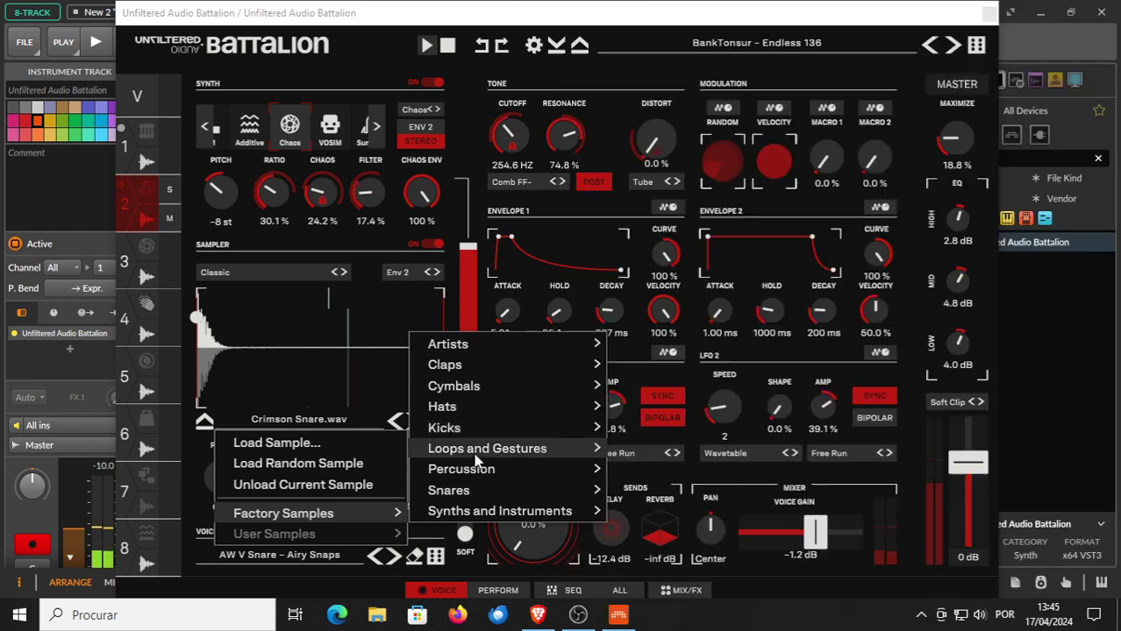
mouse_move(476, 454)
mouse_move(649, 408)
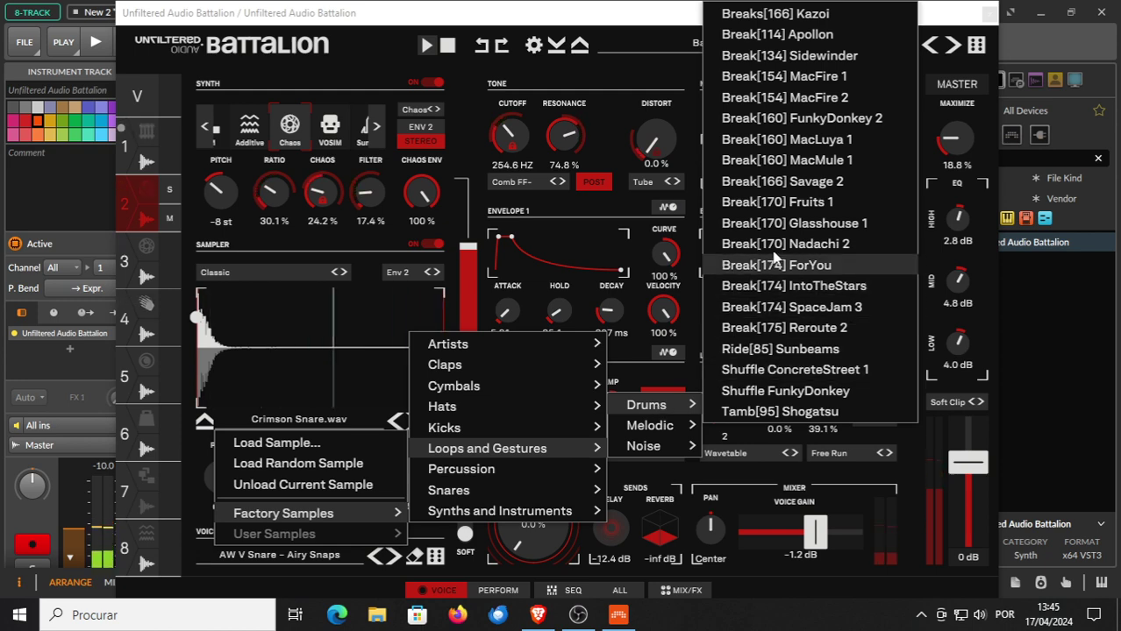
click(772, 222)
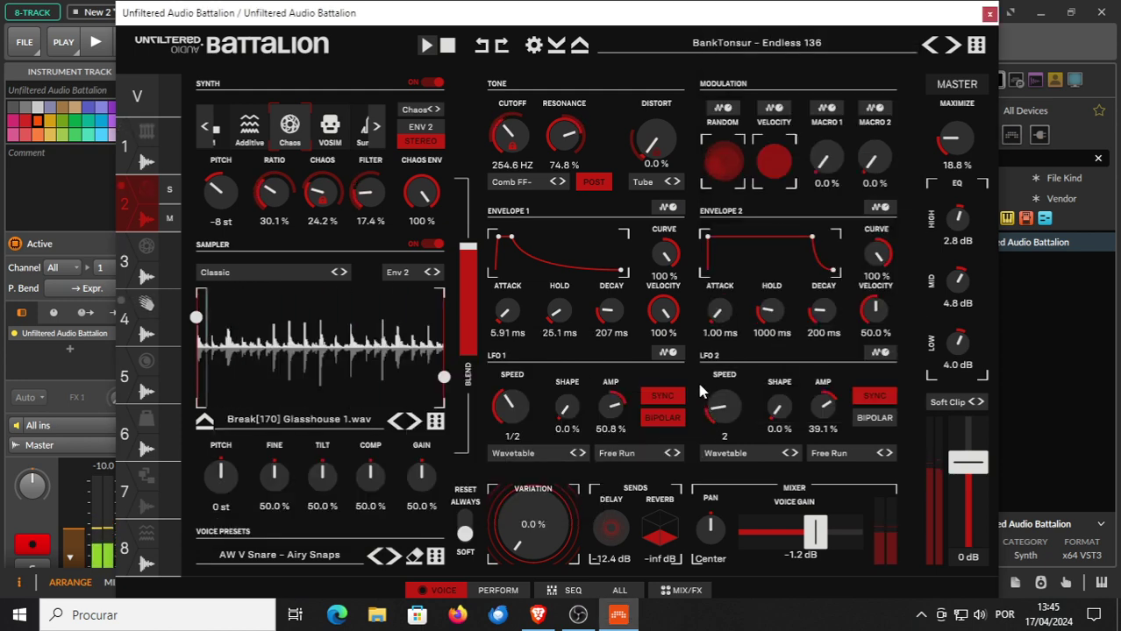
Load Break[170] Nadachi 2.wav with its start point moved to the first loud hit, and audition Break[174] IntoTheStars.wav and Break[174] SpaceJam 3.wav.
click(415, 422)
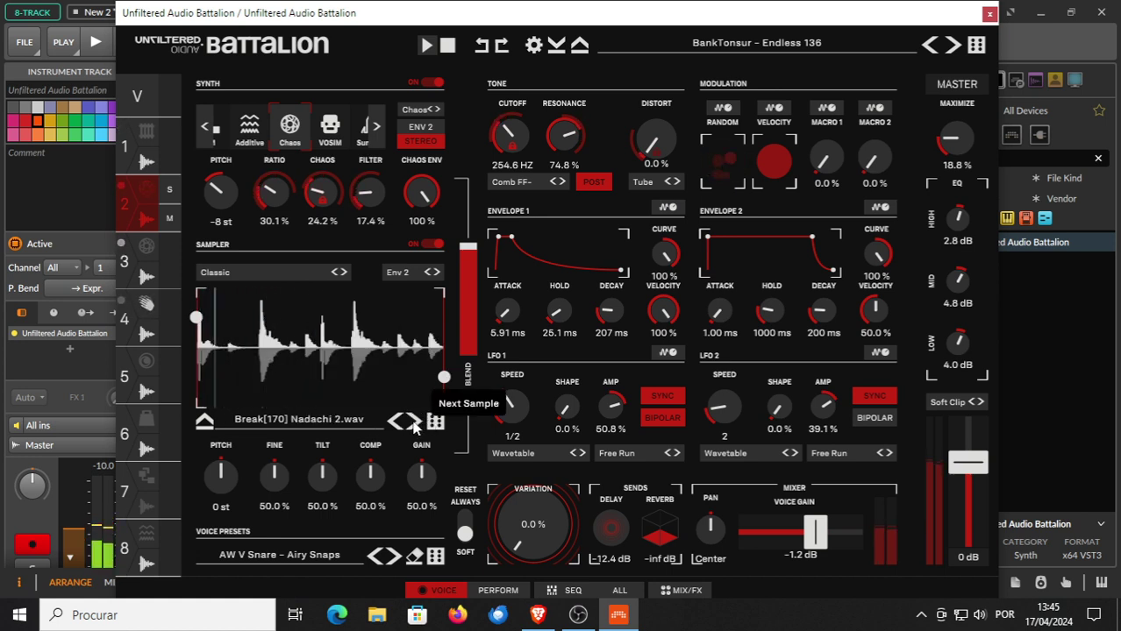
drag(205, 316, 260, 322)
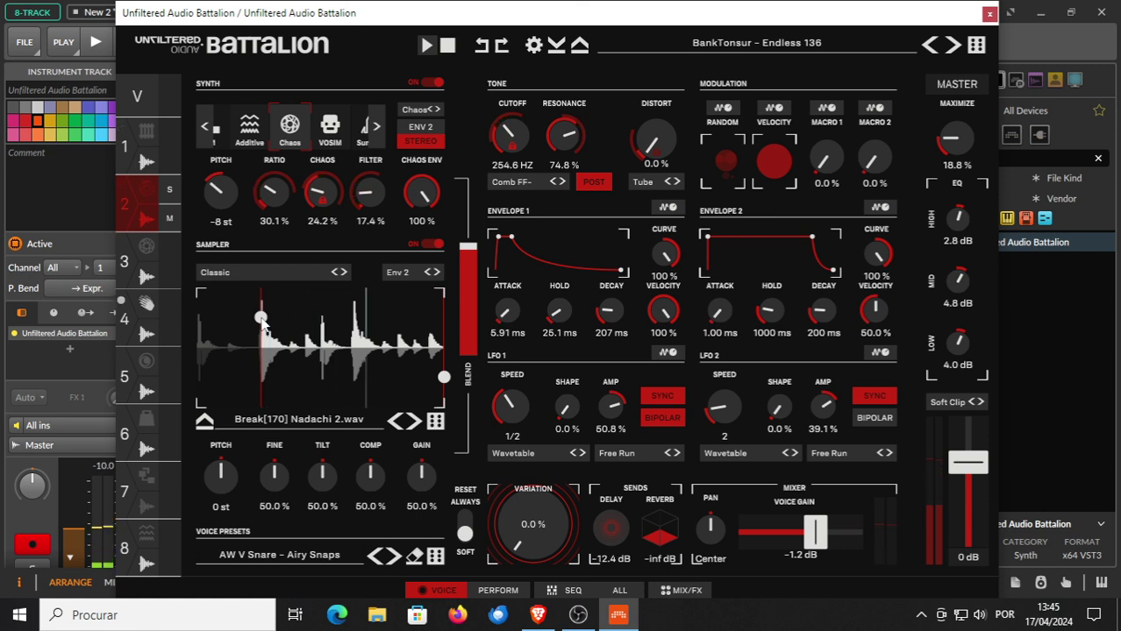
click(415, 423)
click(415, 422)
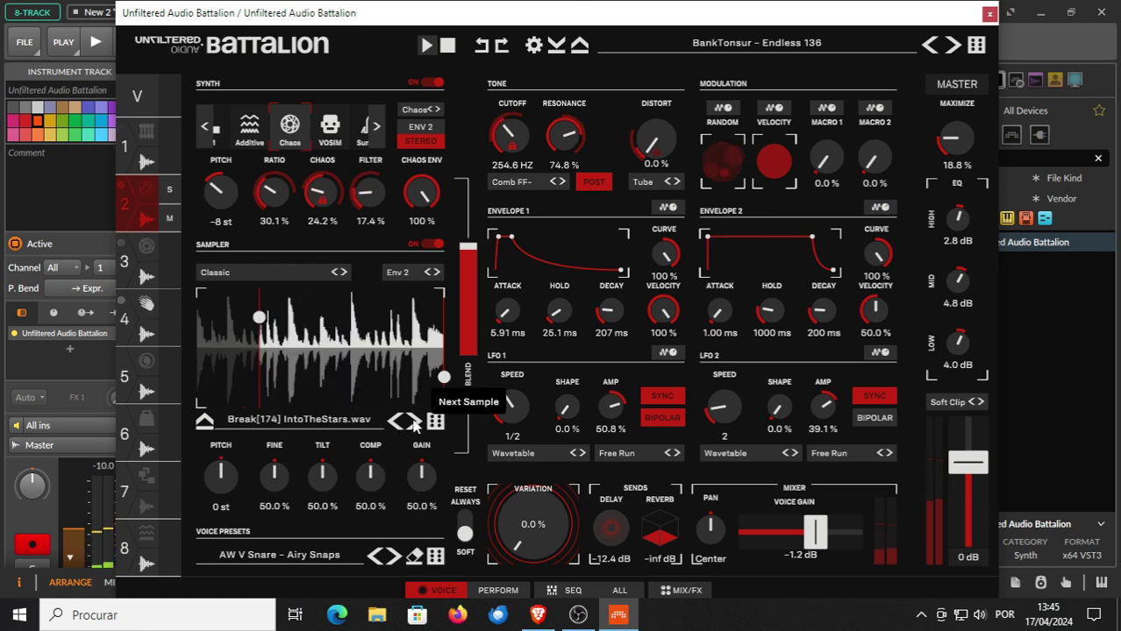
click(414, 423)
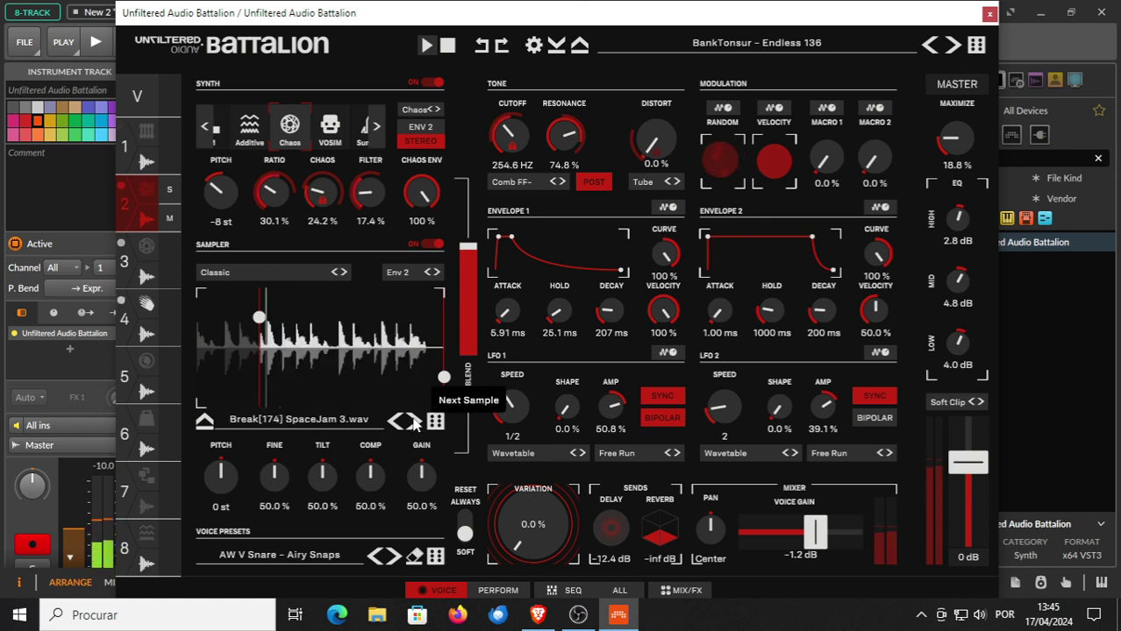
Load the global preset BankTonsur - Extraterrstial 136, and audition Break[175] Reroute 2.wav and Ride[85] Sunbeams.wav in voice 2.
click(953, 44)
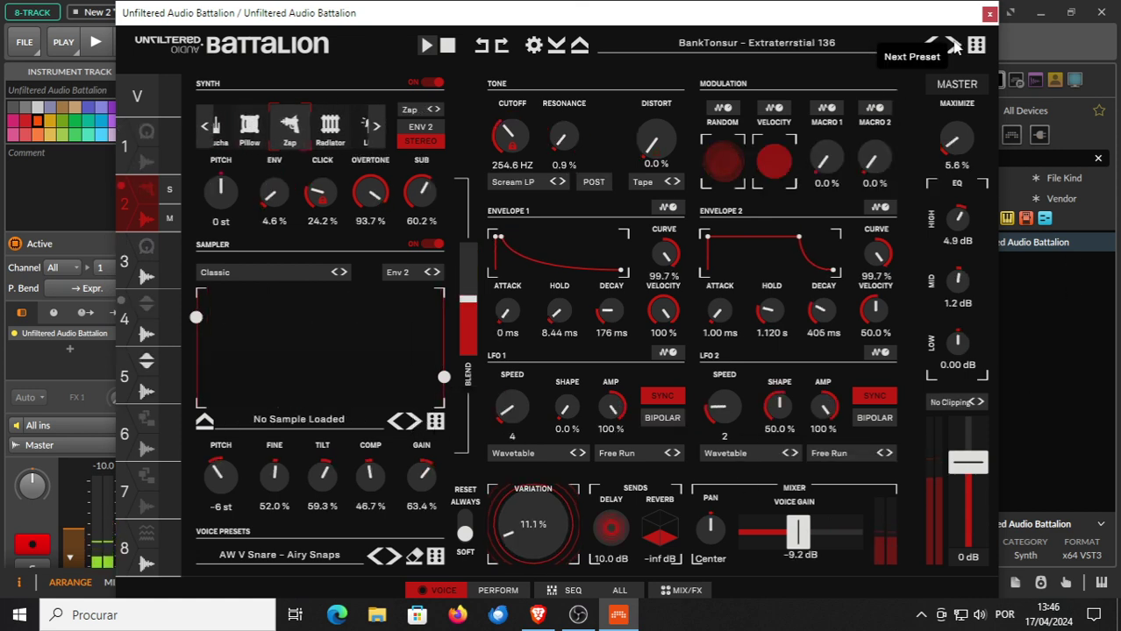
click(416, 423)
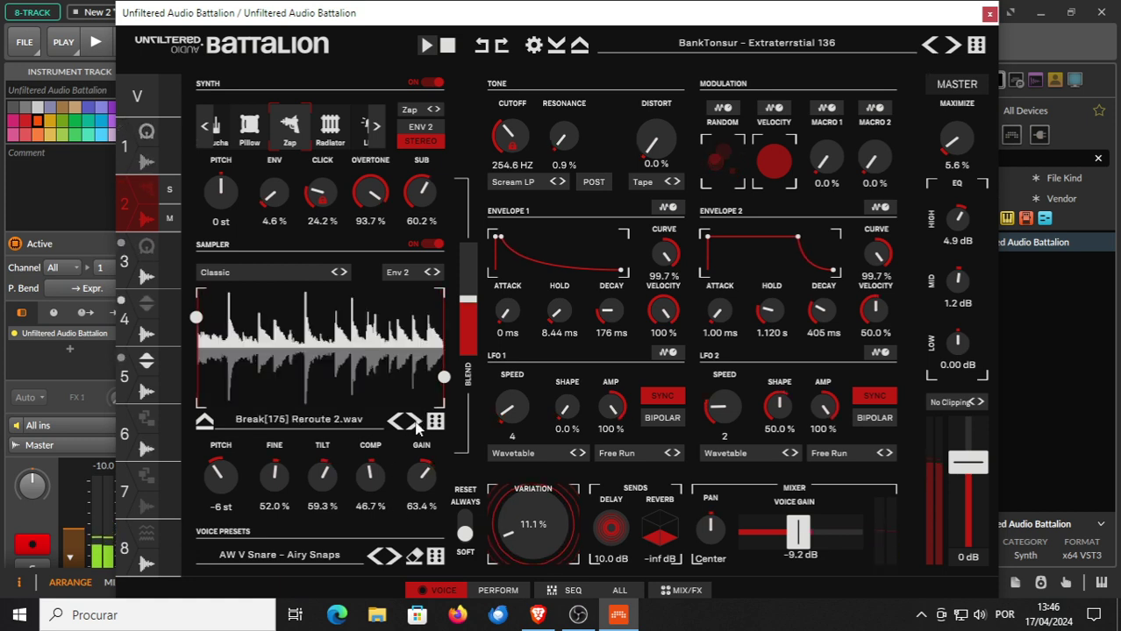
click(416, 424)
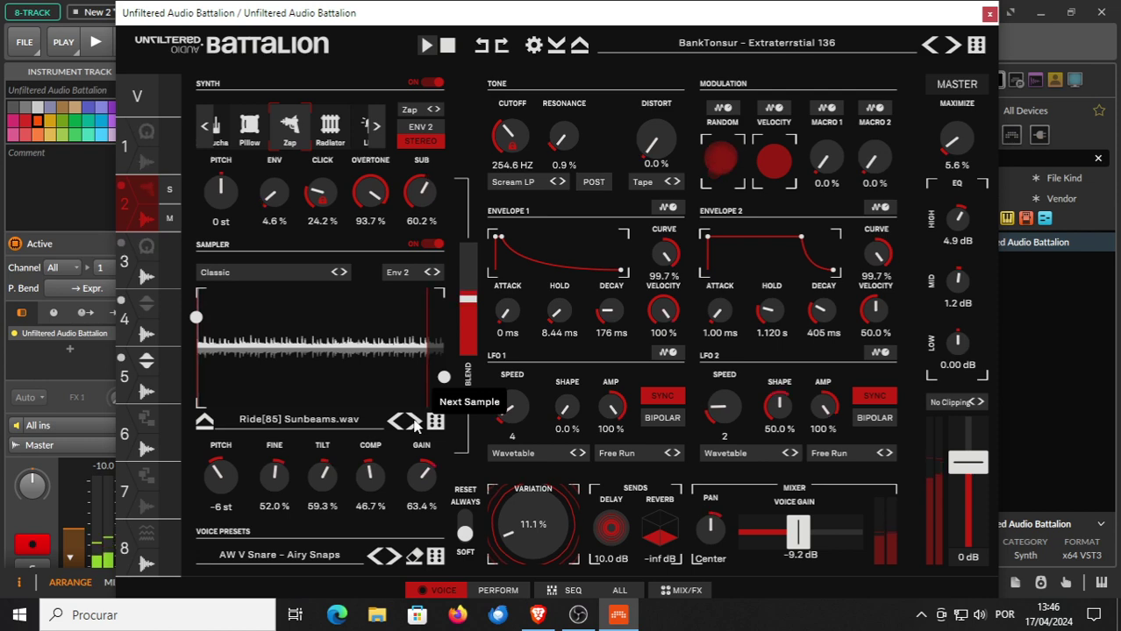
drag(824, 7, 789, 9)
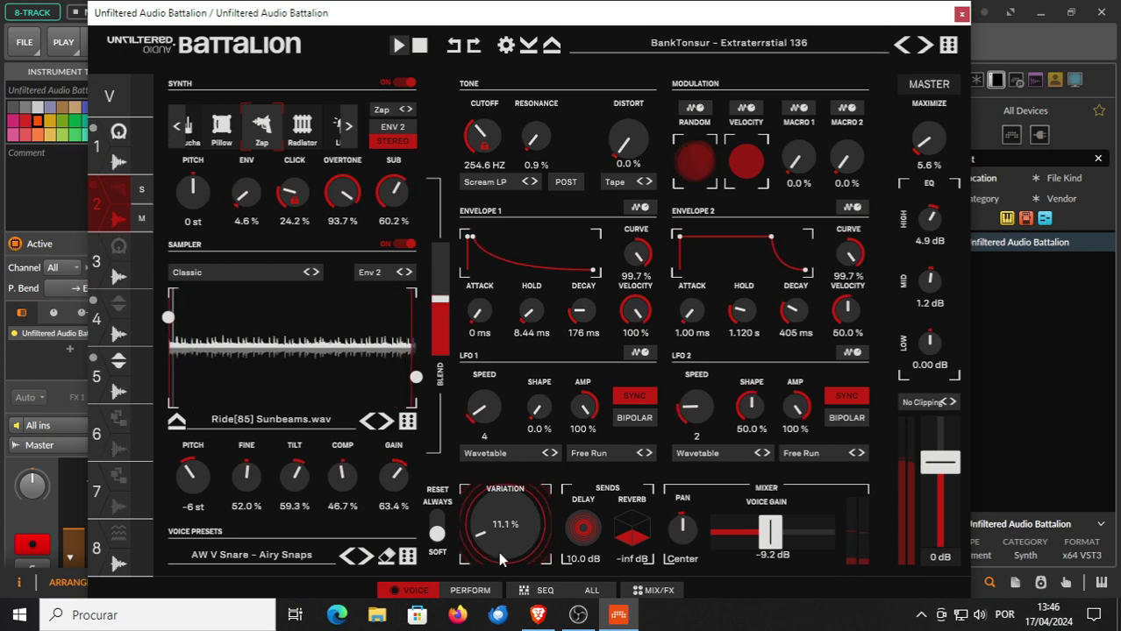
Set voice 2's variation to 27.6 %, and load the global preset BankTonsur - Flylife 138.
drag(499, 554, 500, 513)
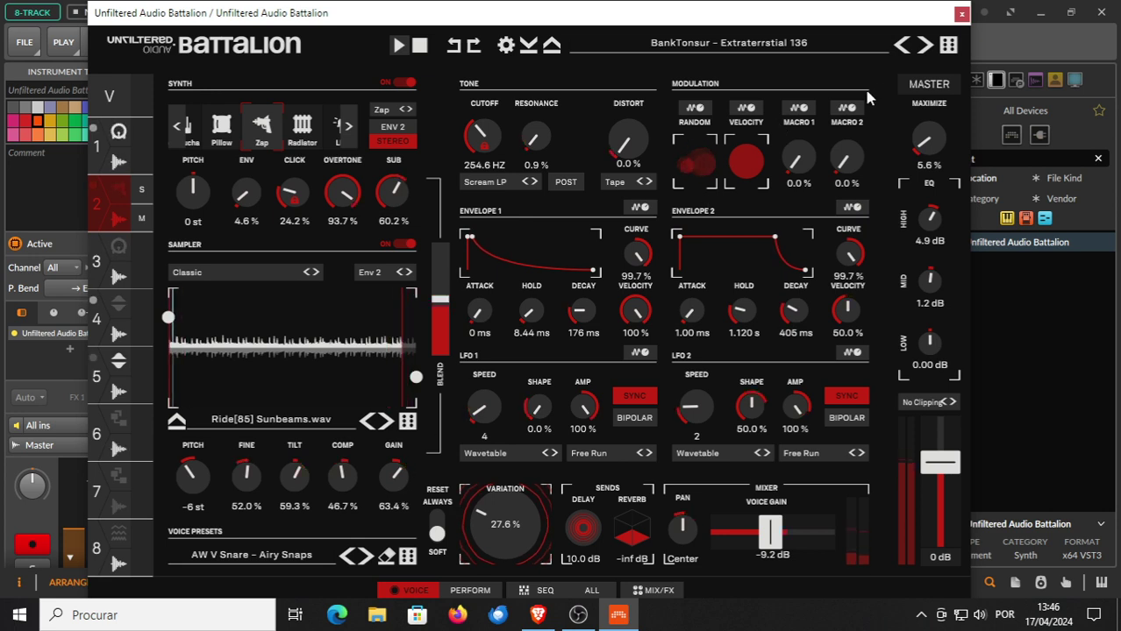
click(925, 48)
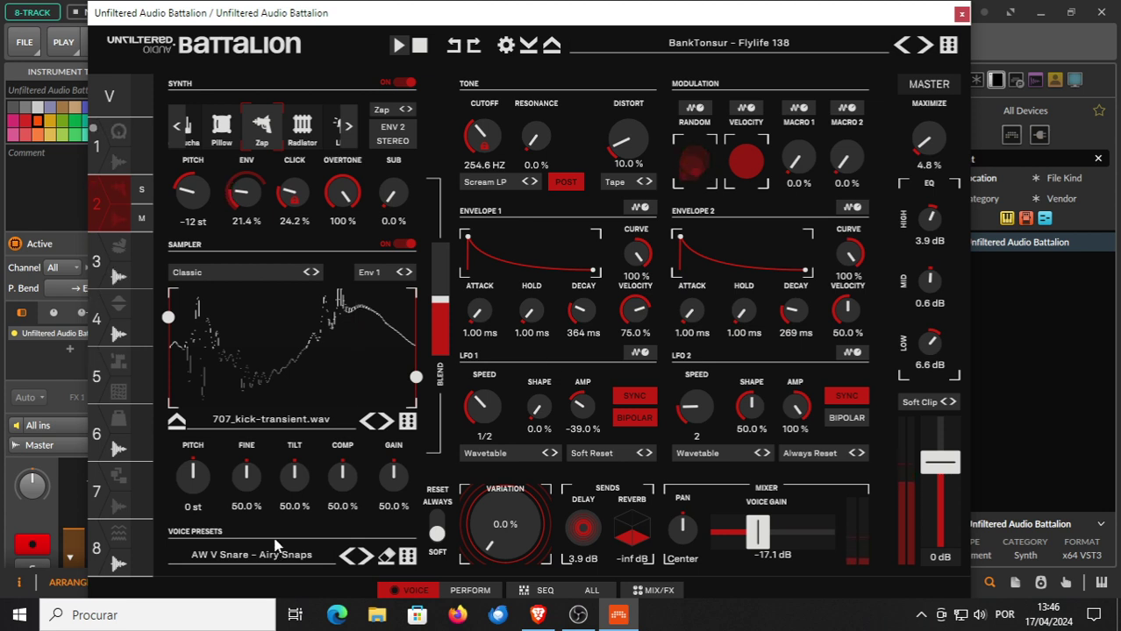
Set voice 2's sends to -30.4 dB delay and -12.2 dB reverb, and audition samples between Shuffle ConcreteStreet 1.wav and Arp KiteRider MSV.wav.
drag(631, 539, 628, 526)
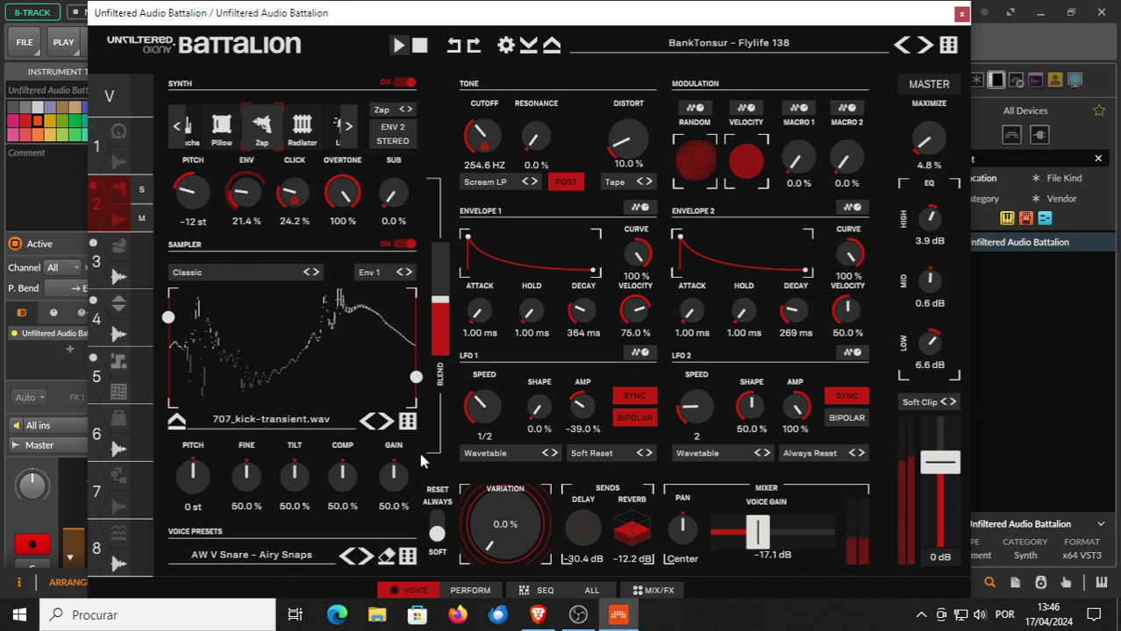
click(387, 422)
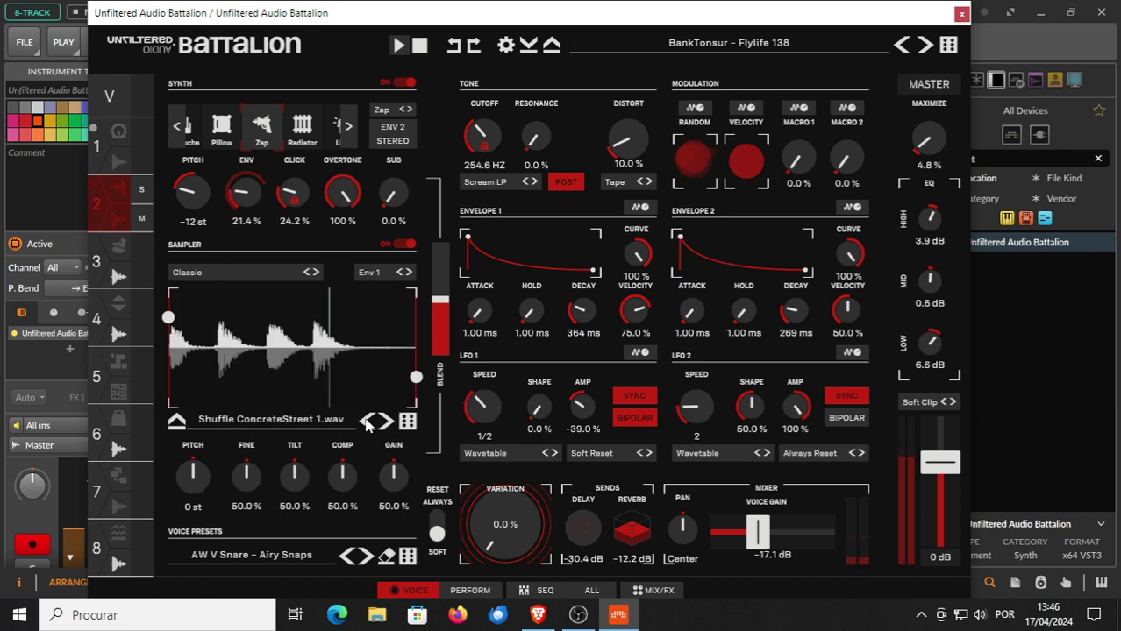
click(368, 422)
click(368, 422)
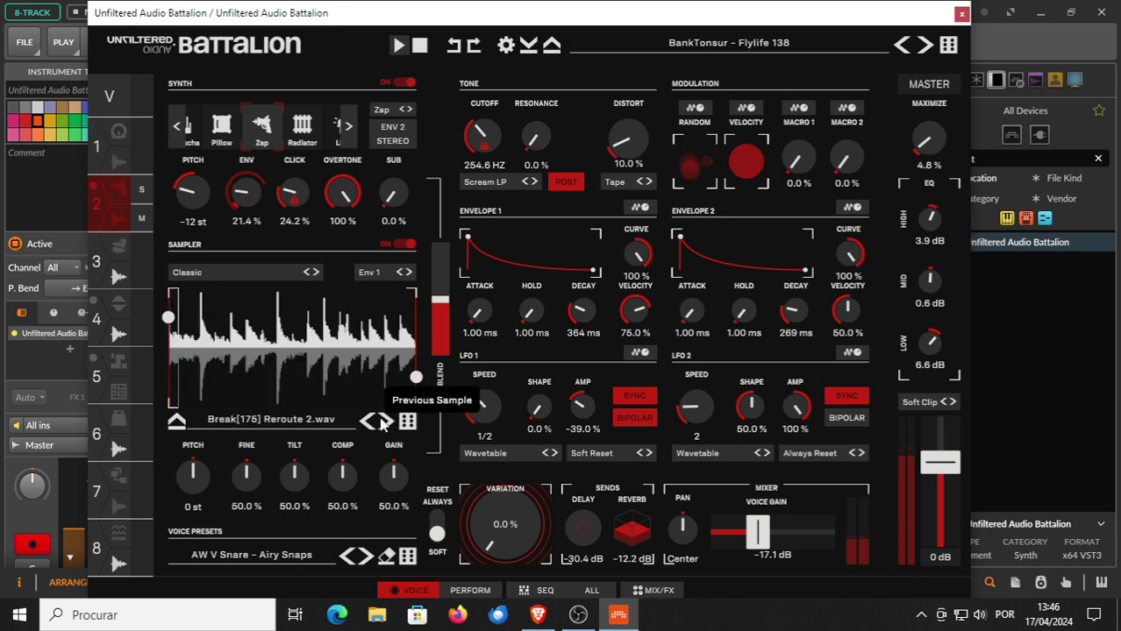
click(386, 423)
click(387, 423)
click(386, 423)
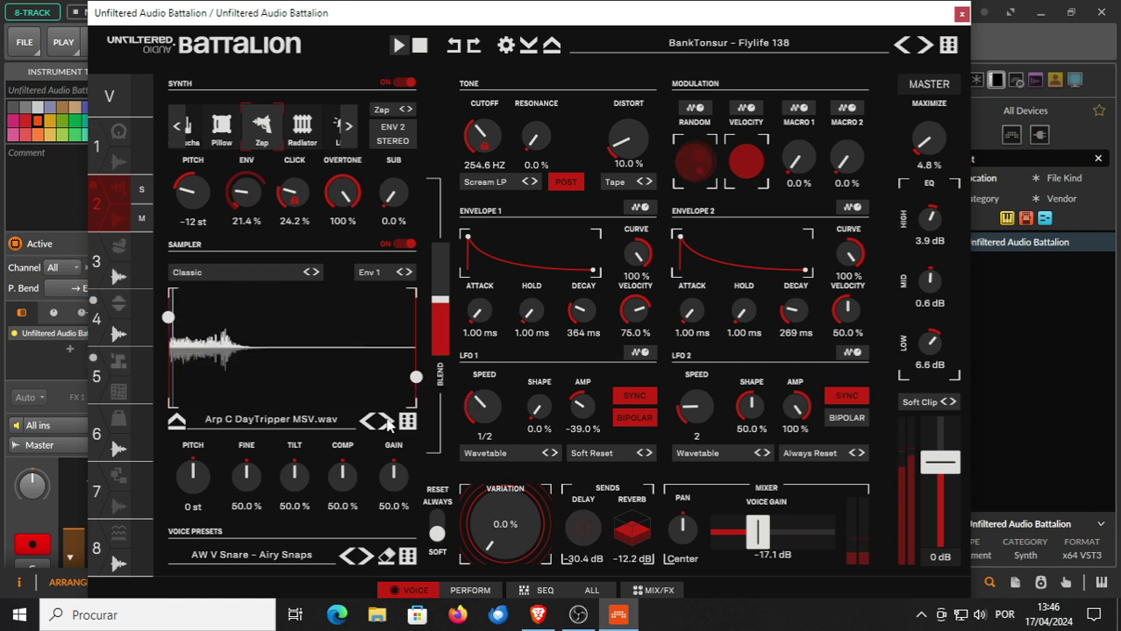
click(387, 423)
click(387, 423)
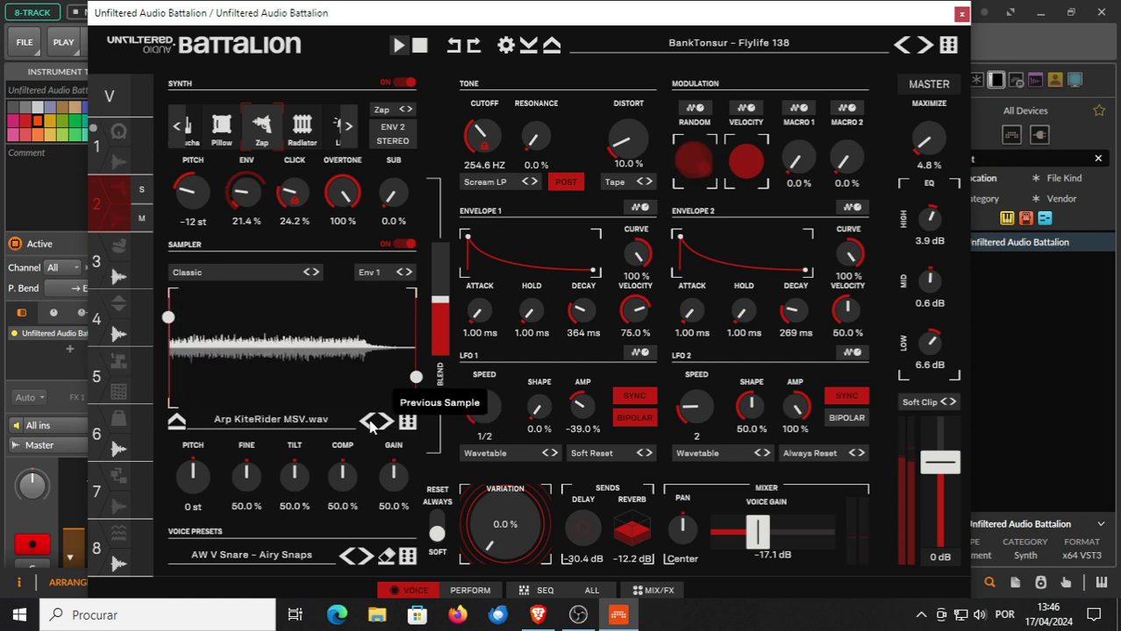
Audition the break loops in voice 2 backwards through Break[174] ForYou.wav, Break[170] Glasshouse 1.wav and Break[170] Fruits 1.wav to Break[166] Savage 2.wav.
click(368, 423)
click(368, 422)
click(369, 423)
click(369, 423)
click(368, 422)
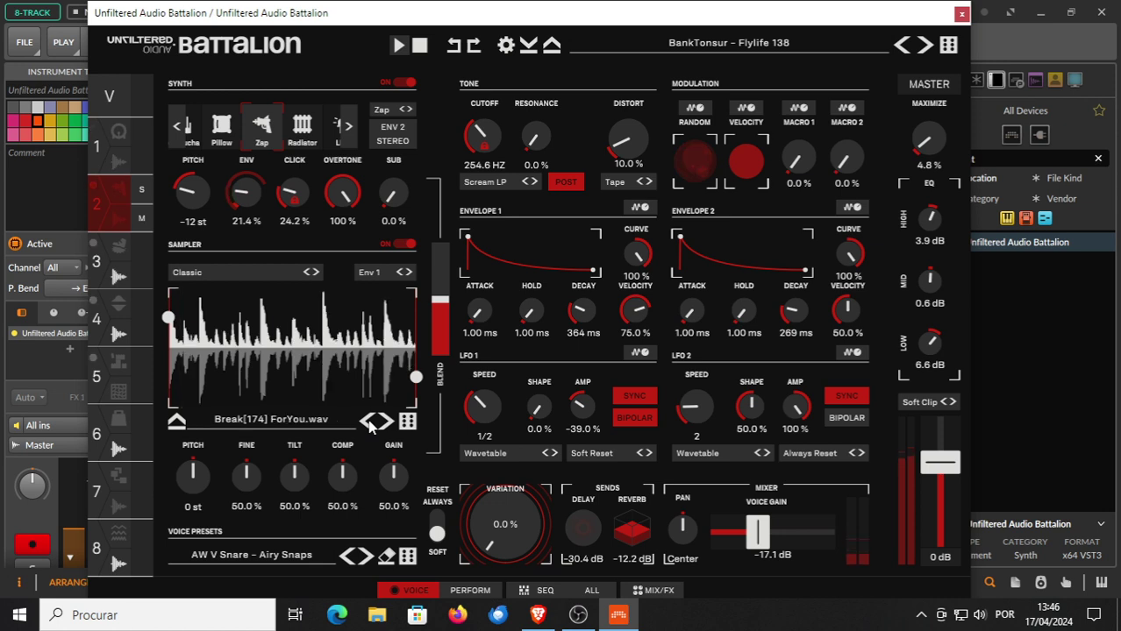
click(369, 423)
click(368, 423)
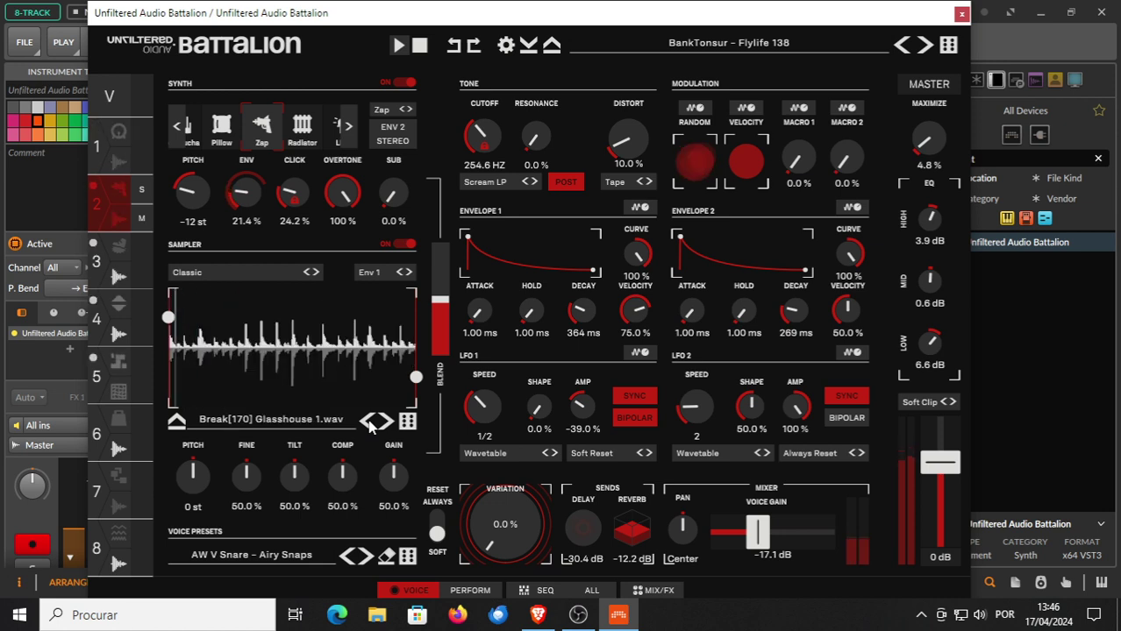
click(366, 424)
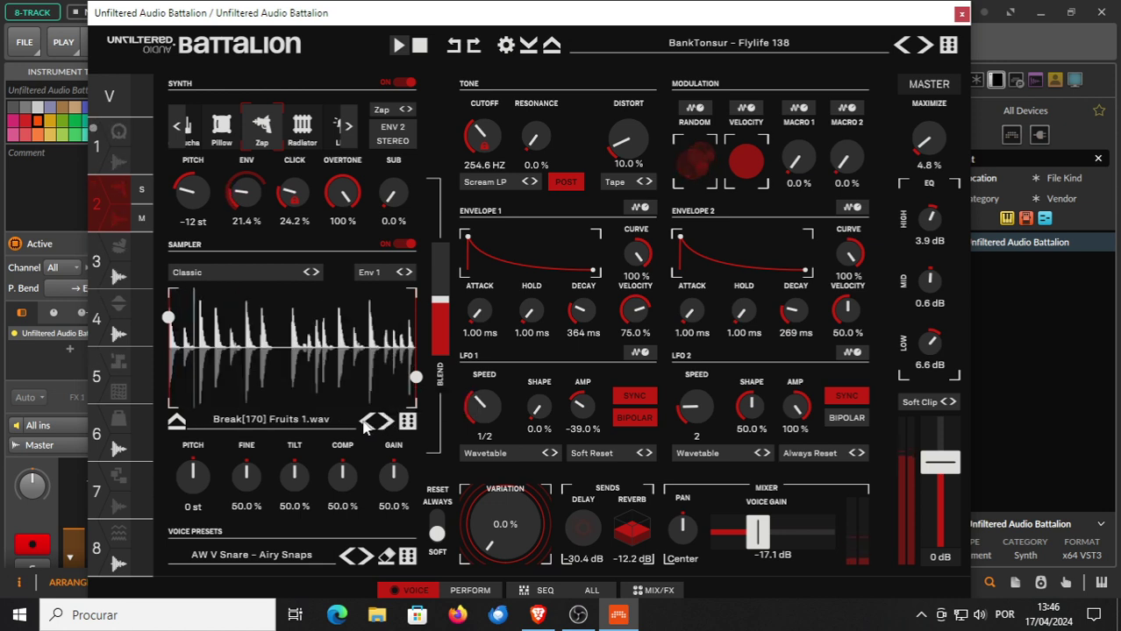
click(367, 424)
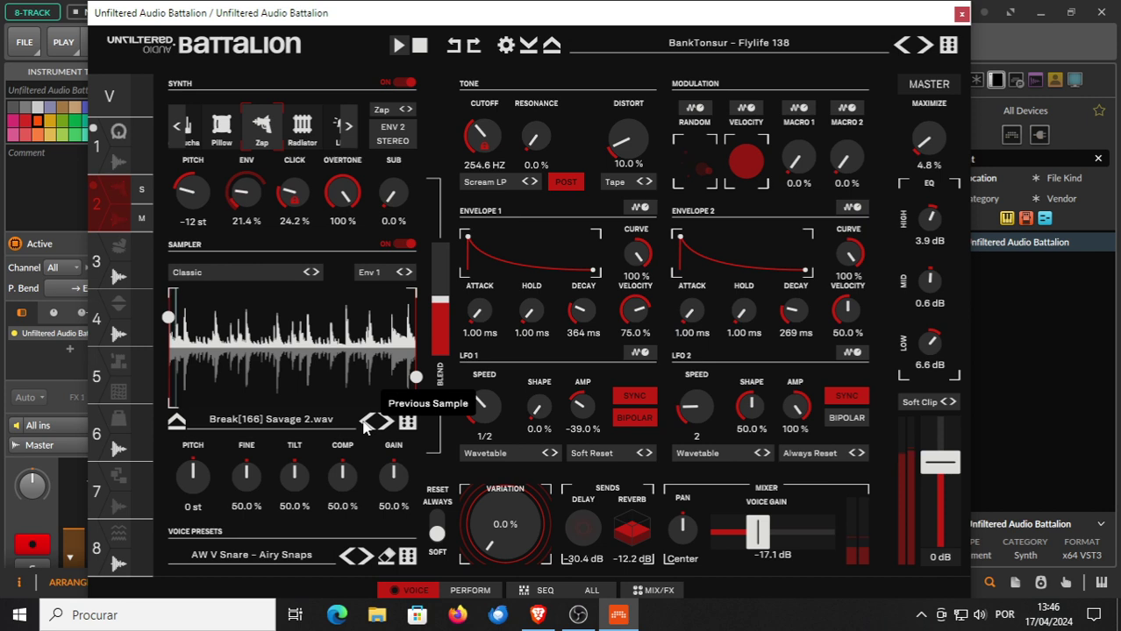
Load the global preset BankTonsur - Glassdoor 137, and load Break[170] Nadachi 2.wav in voice 2 with its start point at the first loud hit.
click(929, 51)
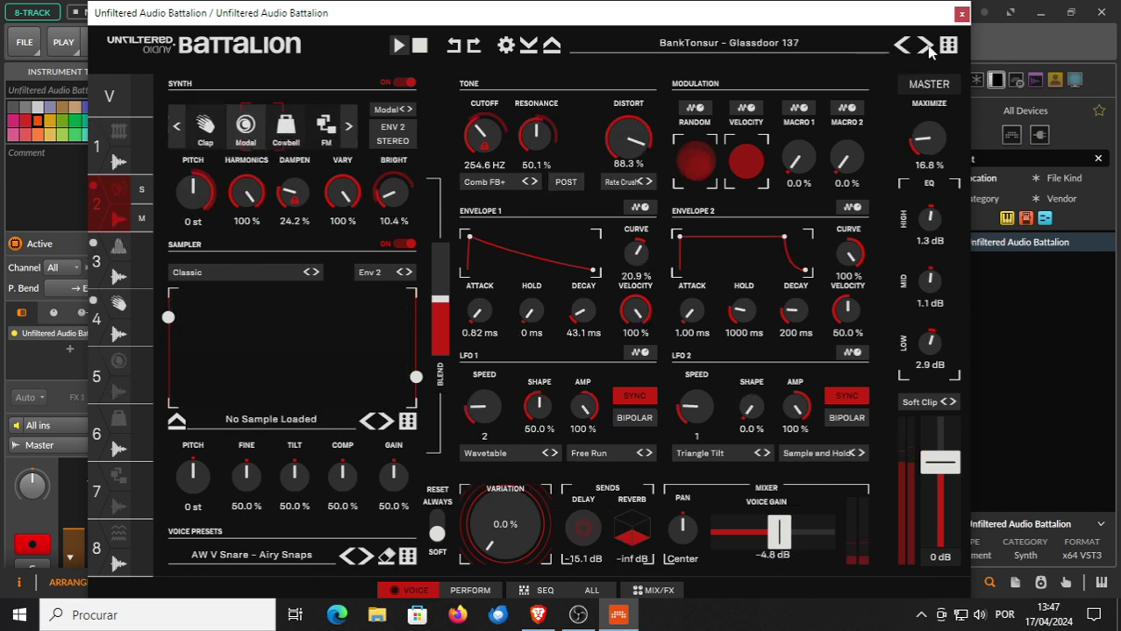
click(387, 423)
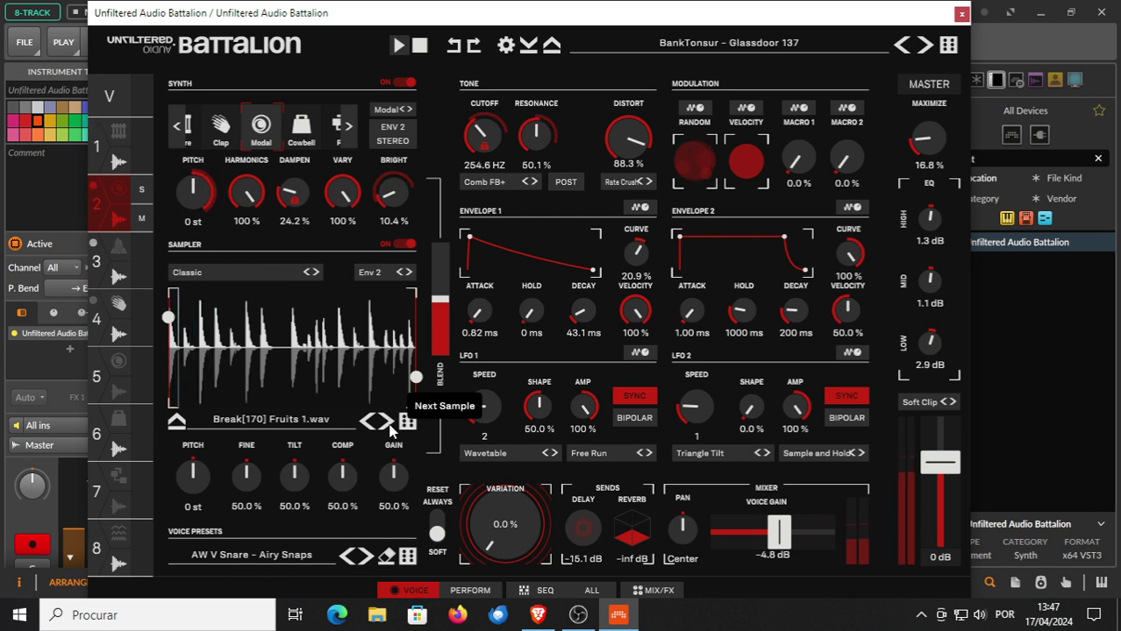
click(383, 422)
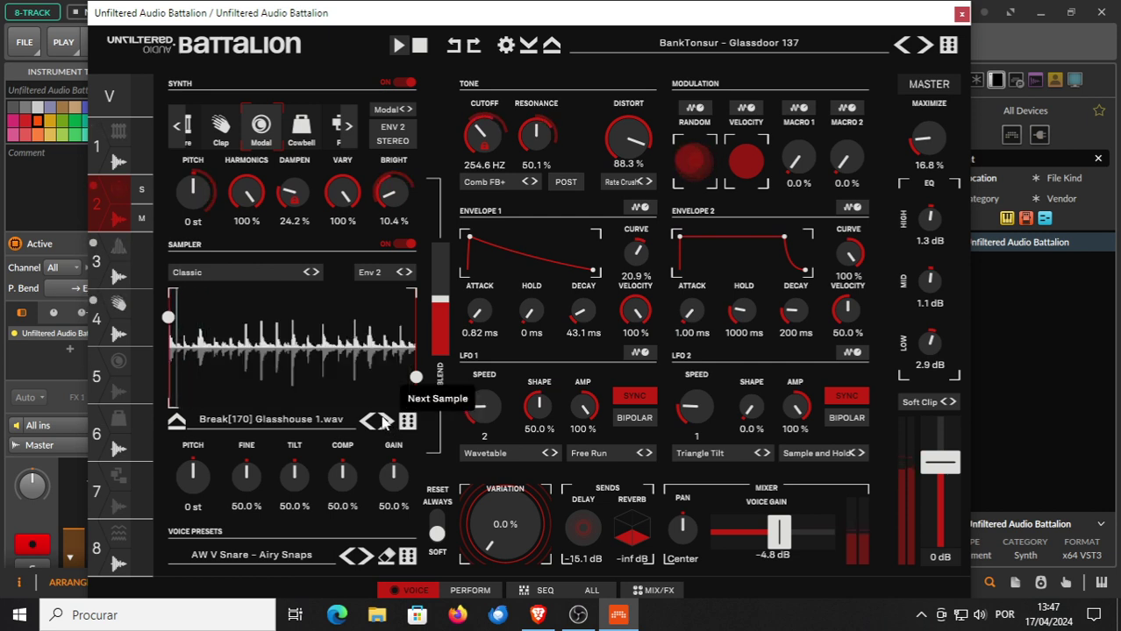
click(389, 423)
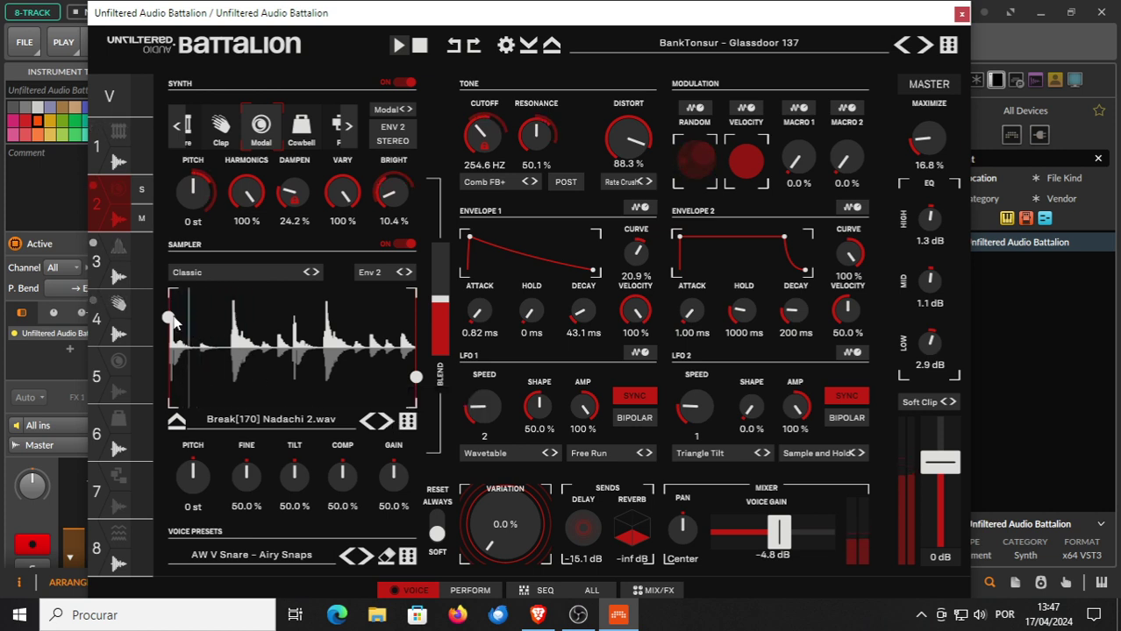
drag(169, 318, 232, 321)
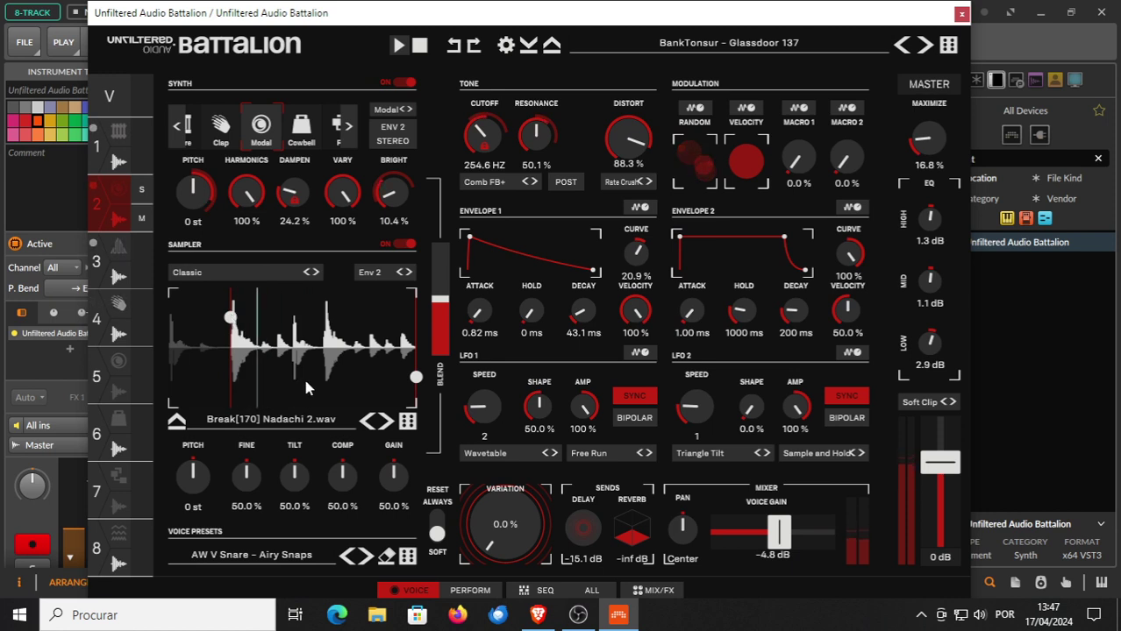
Audition the samples from Break[174] ForYou.wav to ArpFX Midnight.wav in voice 2, and move the start point slightly further into ArpFX Midnight.wav.
click(385, 422)
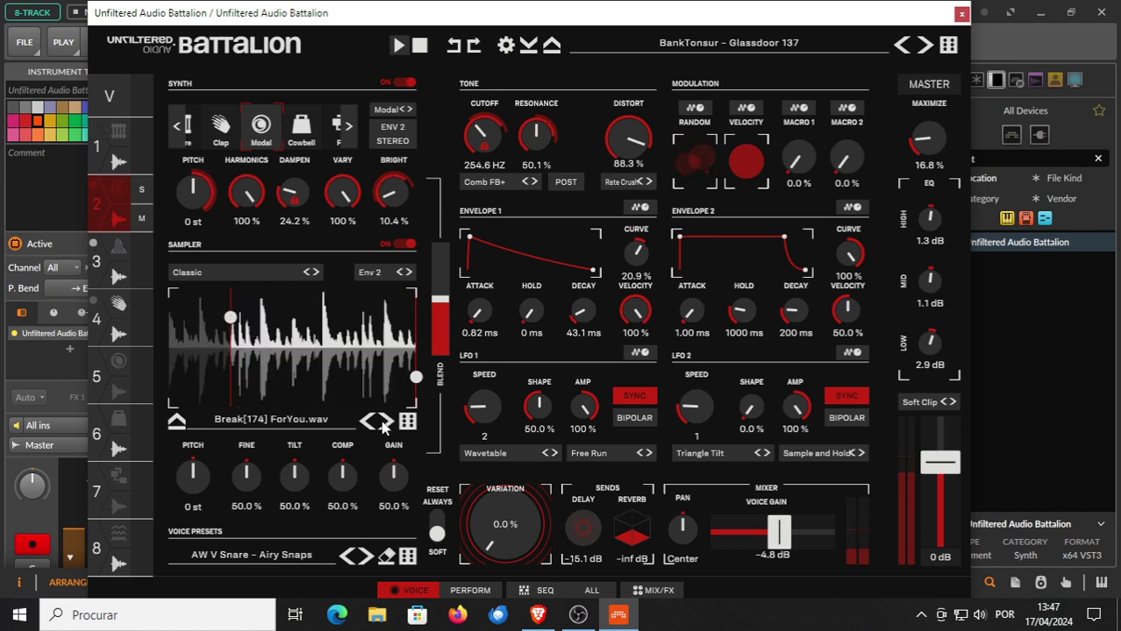
click(384, 423)
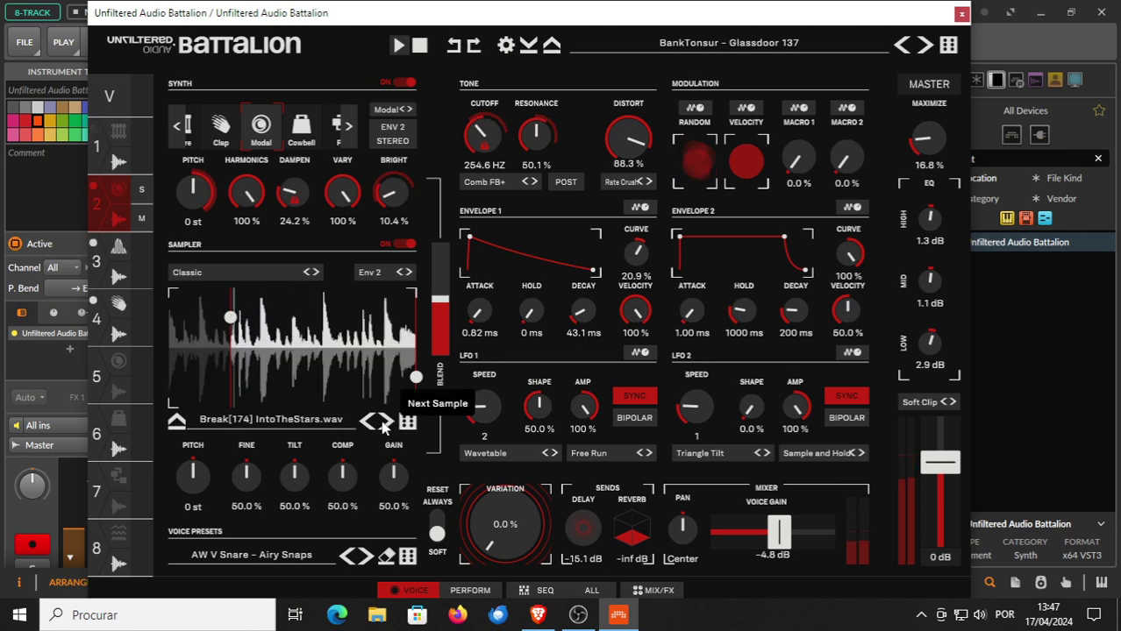
click(385, 422)
click(385, 422)
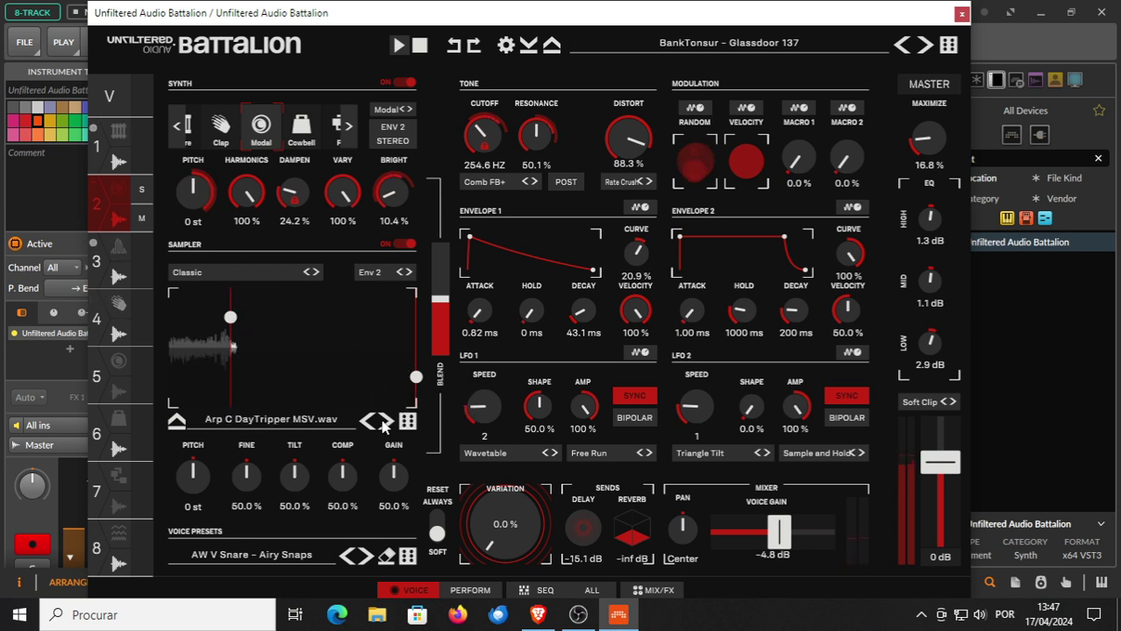
click(385, 422)
click(385, 422)
click(385, 422)
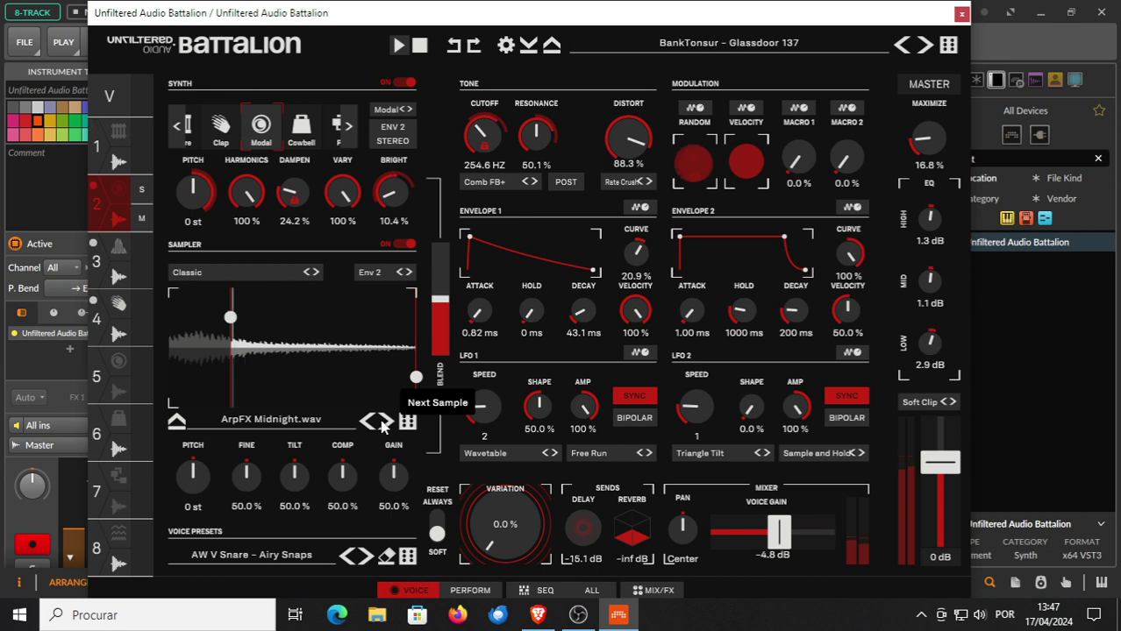
mouse_move(229, 318)
mouse_down()
mouse_move(201, 323)
mouse_move(251, 327)
mouse_up()
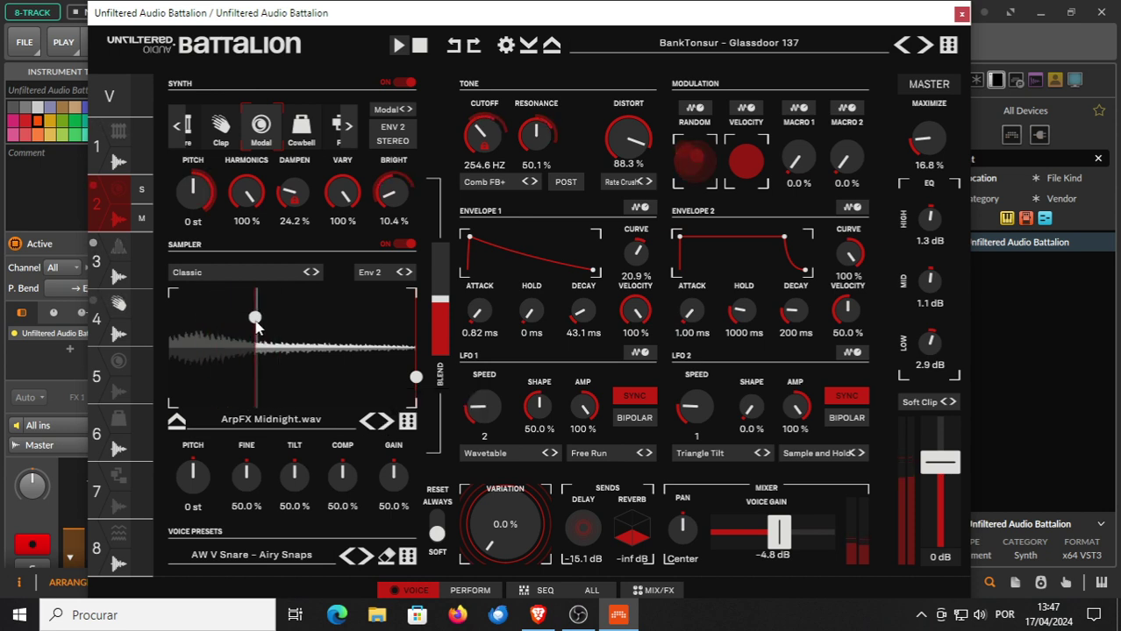
Move the start point back near the beginning of ArpFX NoRush.wav, and audition ArpFX StartOver.wav and ArpFX Trellis.wav.
click(386, 422)
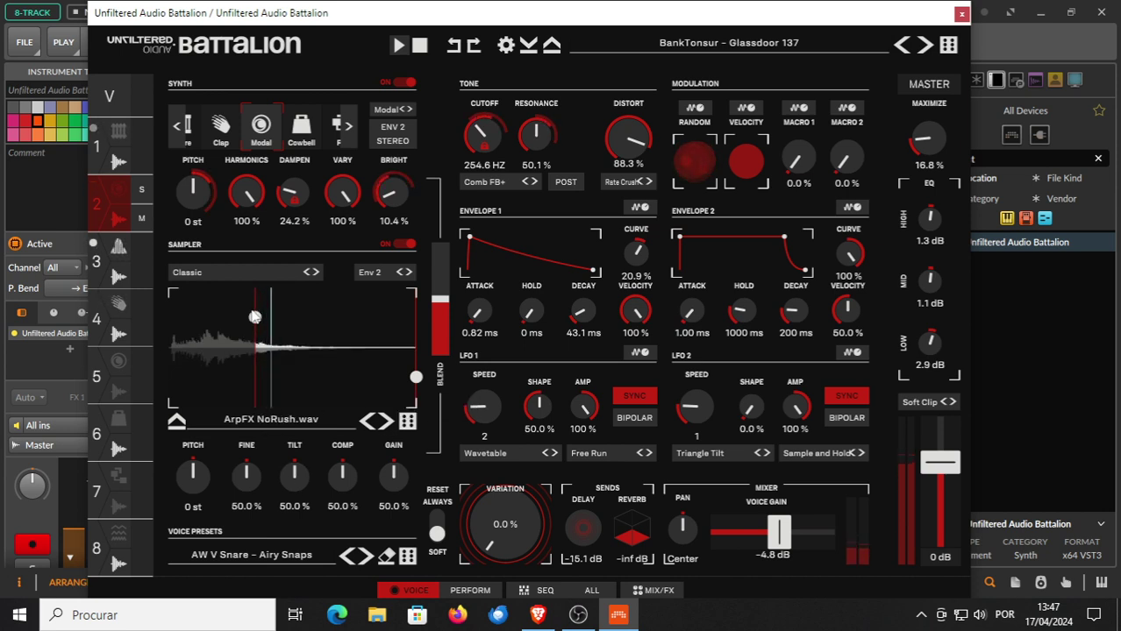
drag(254, 317, 173, 324)
click(386, 422)
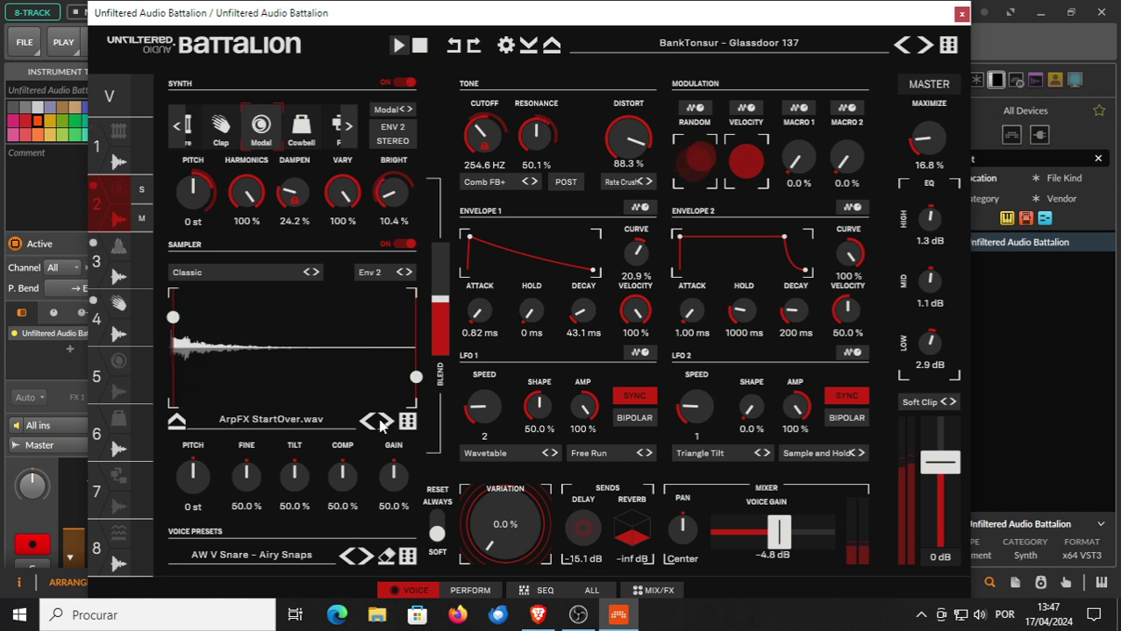
click(386, 422)
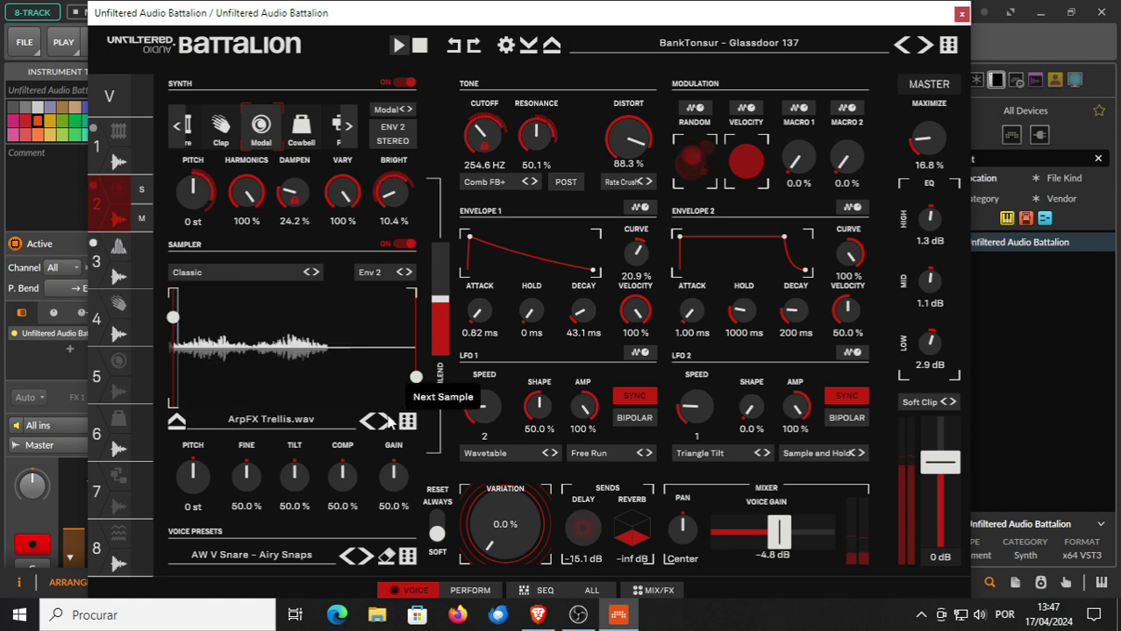
Audition the guitar and Rhodes samples in voice 2 from Guitar[105] HiLife.wav to Lick Rhodes[79] MeatLocker.wav.
click(386, 422)
click(386, 422)
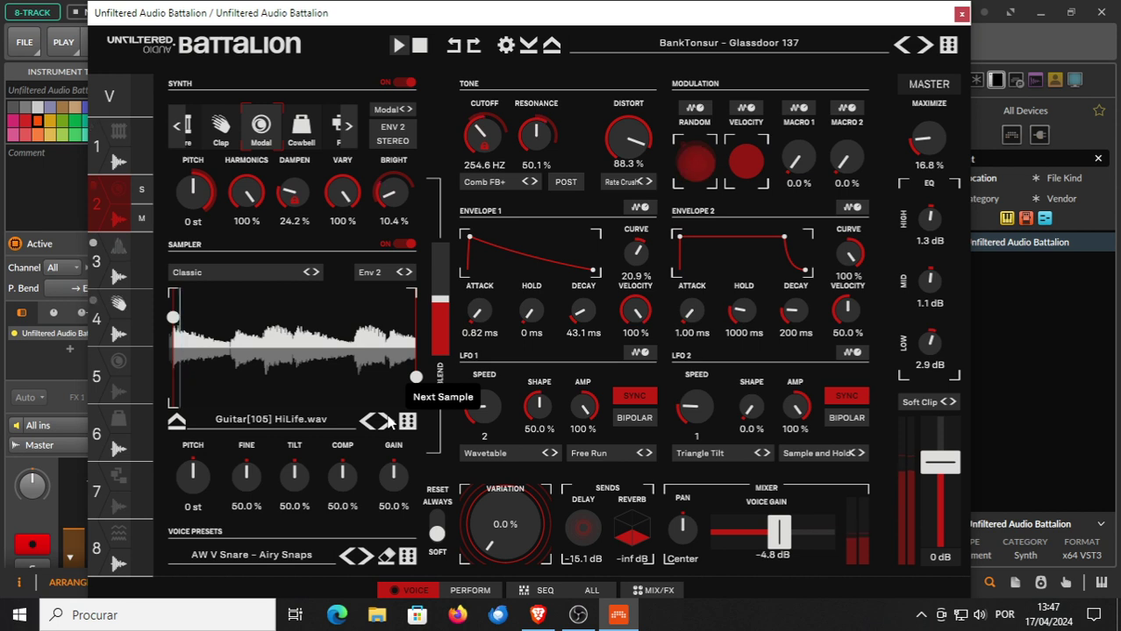
click(386, 422)
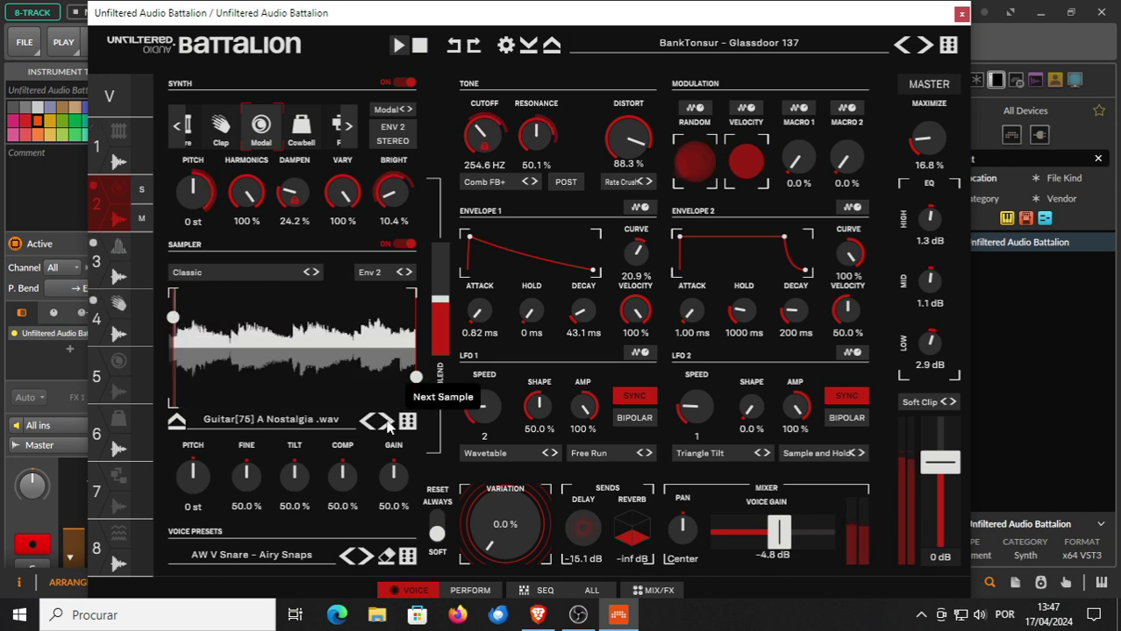
click(386, 422)
click(386, 422)
click(386, 422)
click(386, 422)
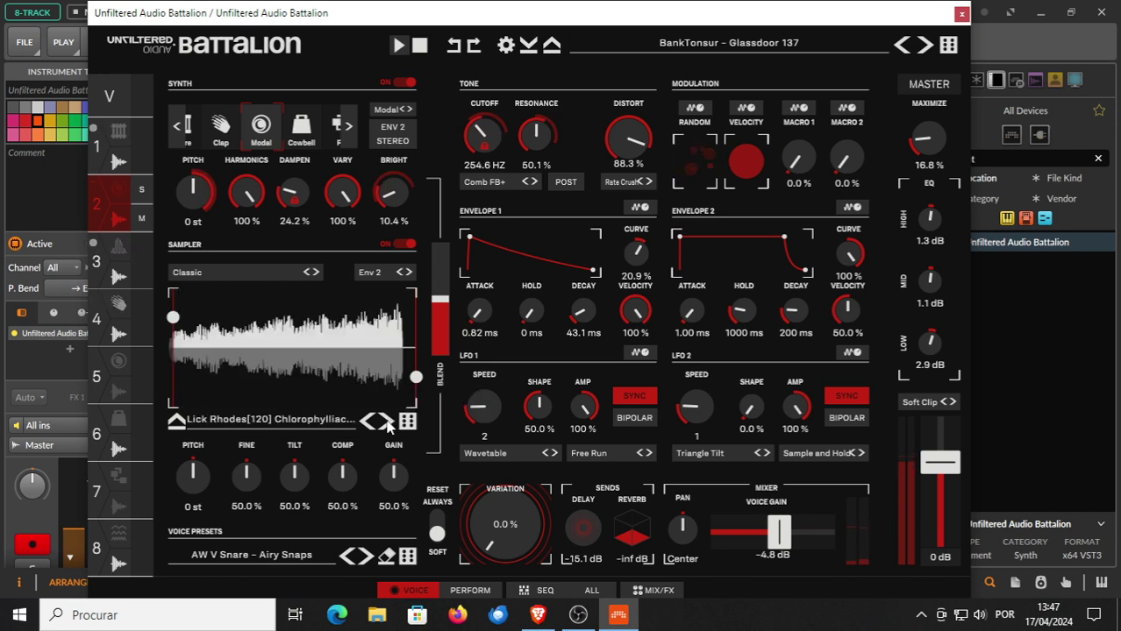
click(387, 423)
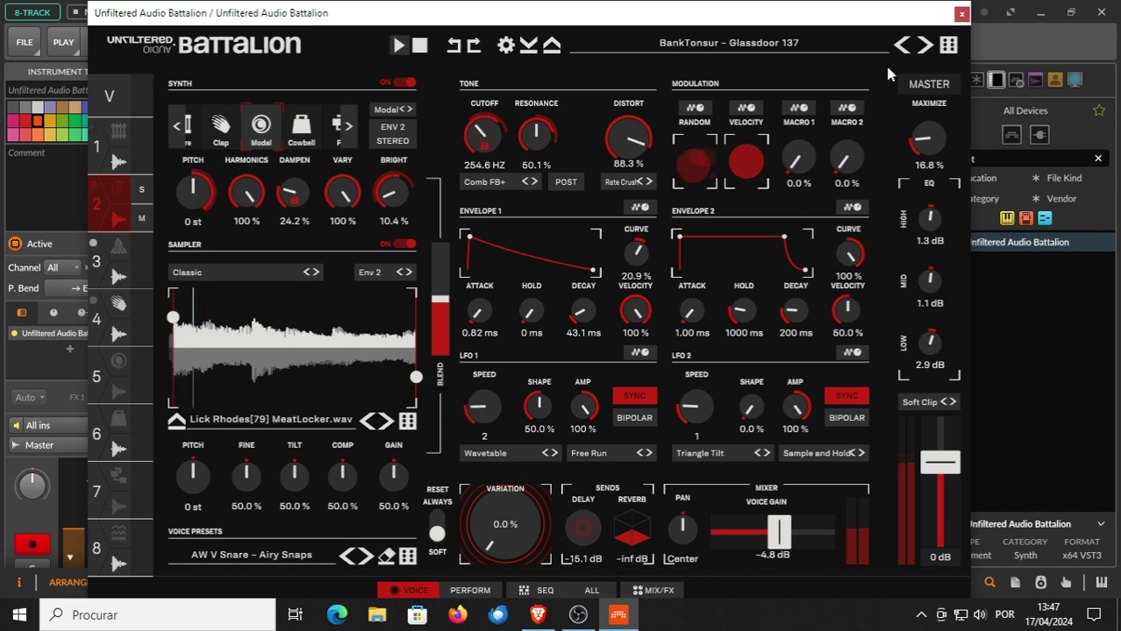
Load the global preset BankTonsur - House Groove2 124, and load Lick Rhodes[90] Beacons.wav in voice 2's sampler.
click(928, 50)
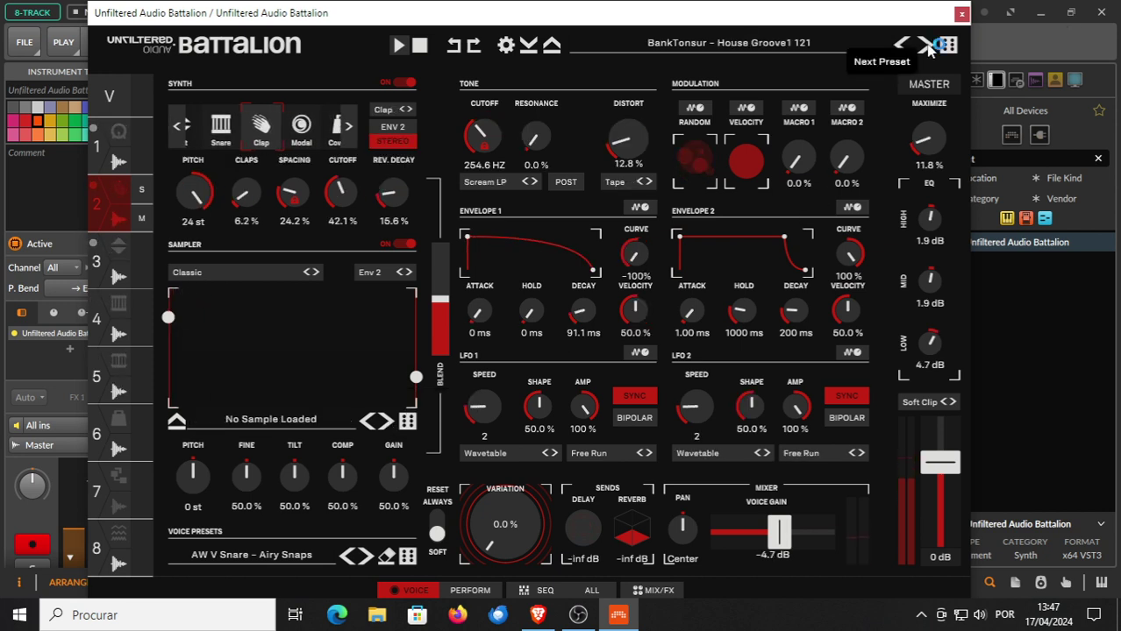
click(928, 50)
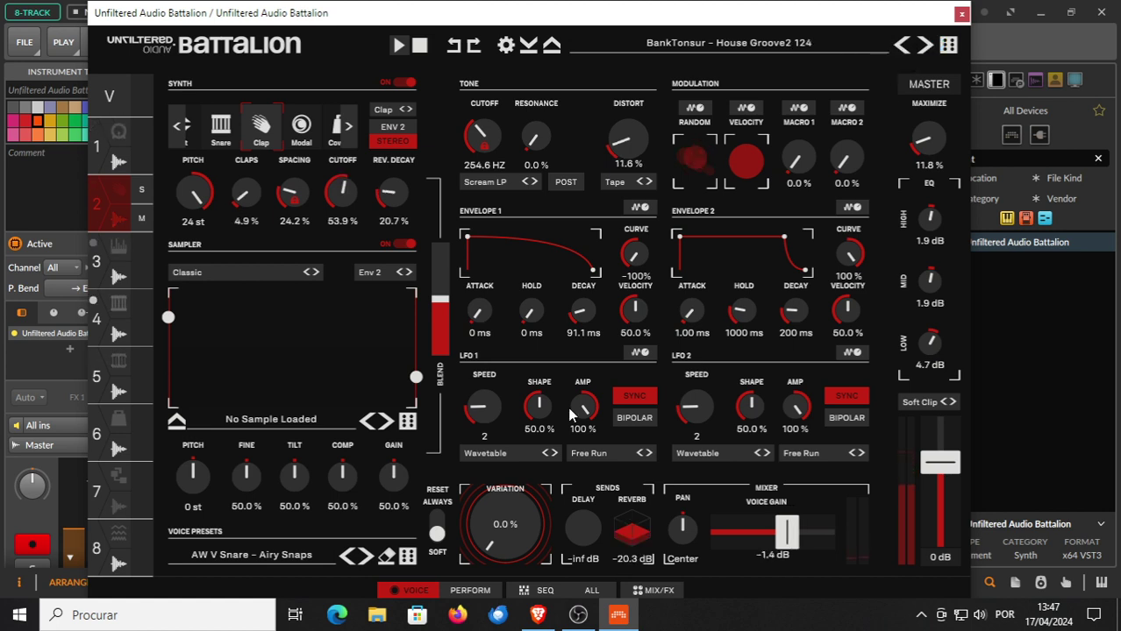
click(386, 423)
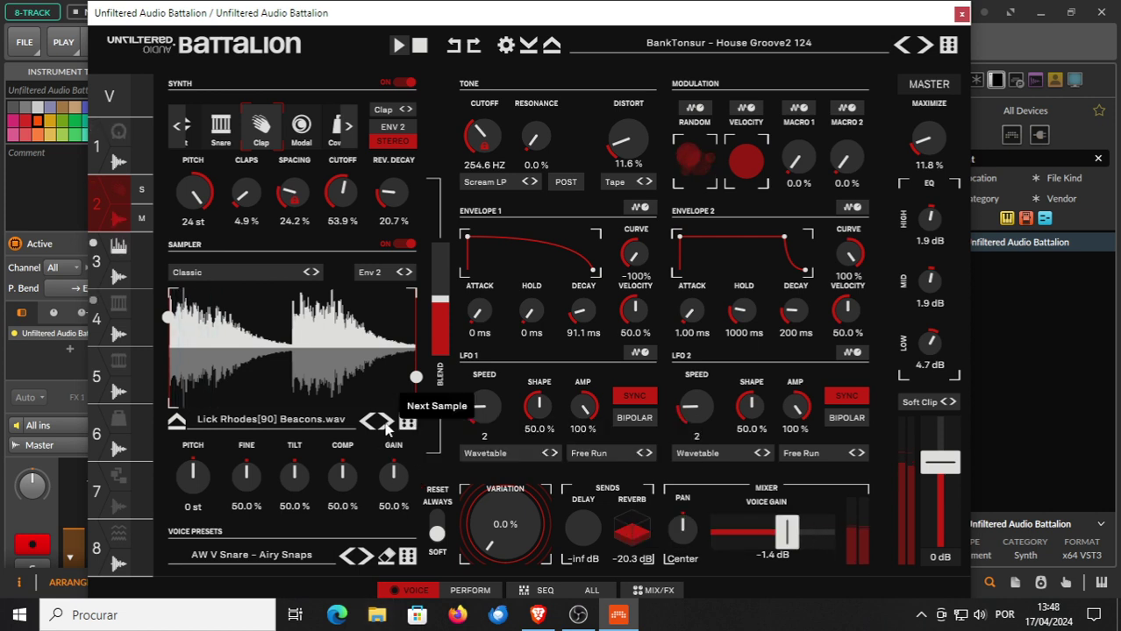
Try a later start point and an earlier end point on Lick Rhodes[90] Beacons.wav, and return both to the sample's full length.
drag(174, 323, 216, 321)
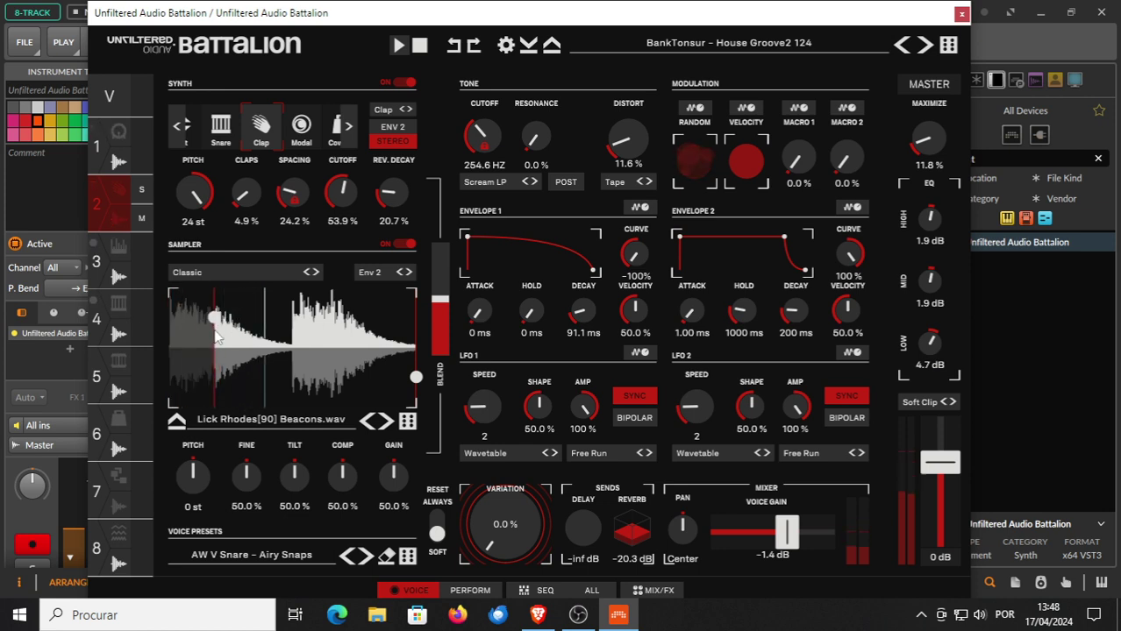
drag(219, 338, 168, 321)
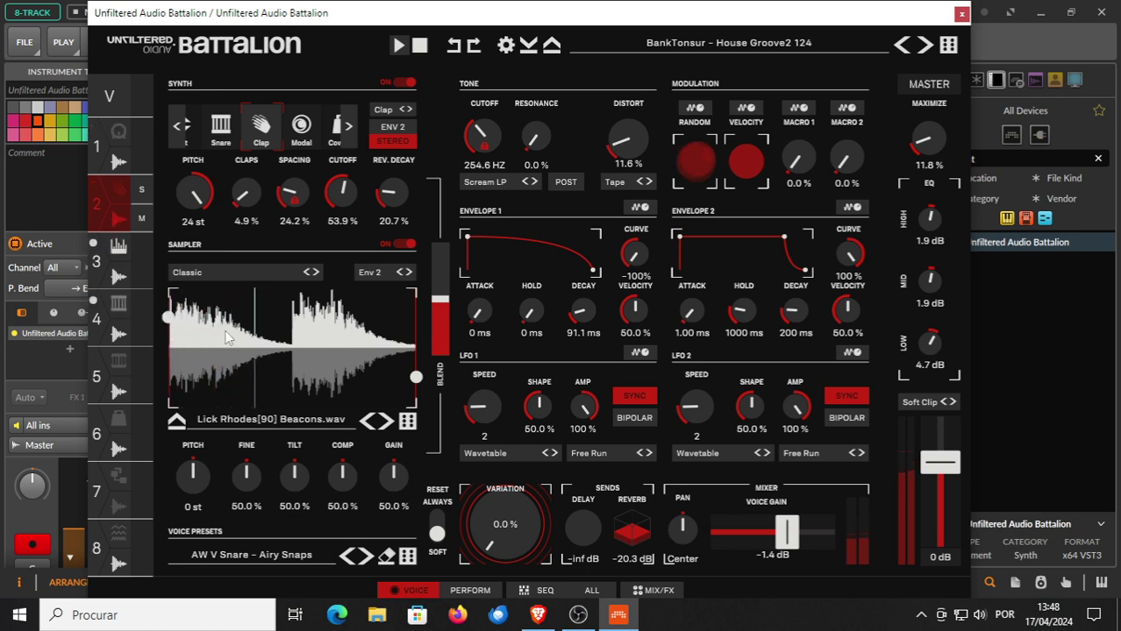
mouse_move(416, 378)
mouse_down()
mouse_move(228, 373)
mouse_move(406, 371)
mouse_up()
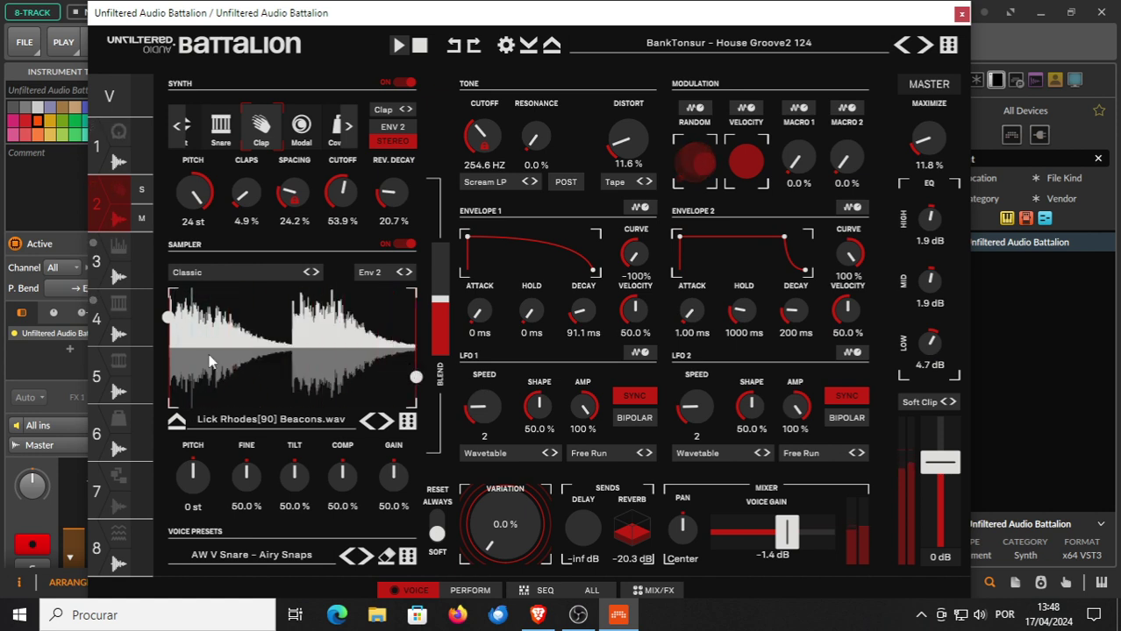
drag(171, 318, 127, 328)
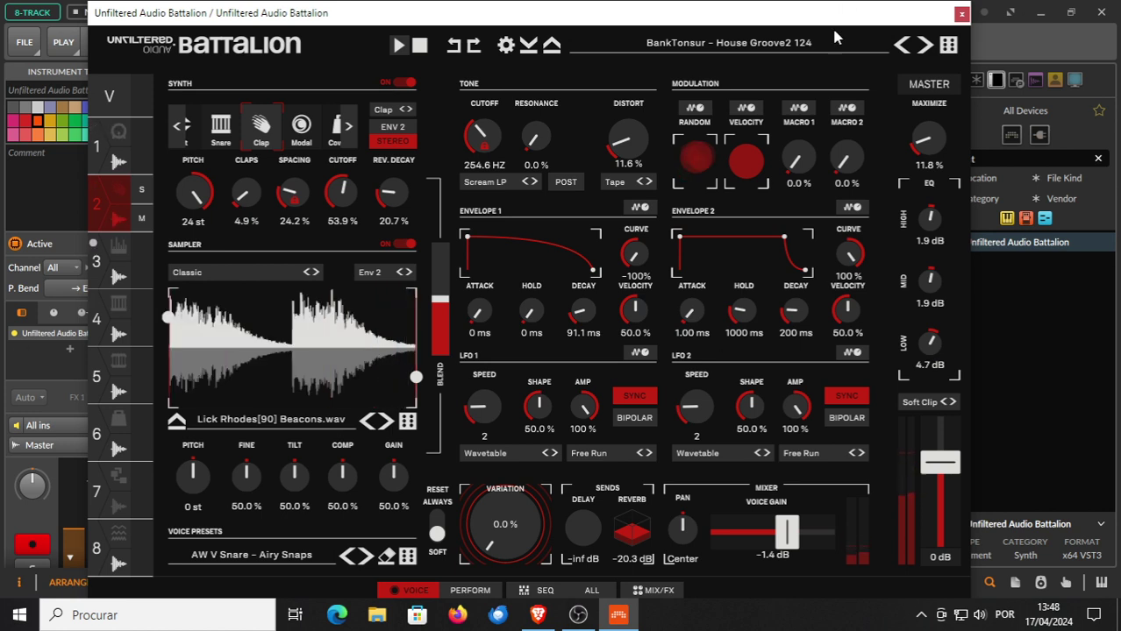
Audition the global presets from BankTonsur - House Groove3 124 through Wonky 135, Abandon and Ambivolence to Analog Drum Machine.
click(926, 47)
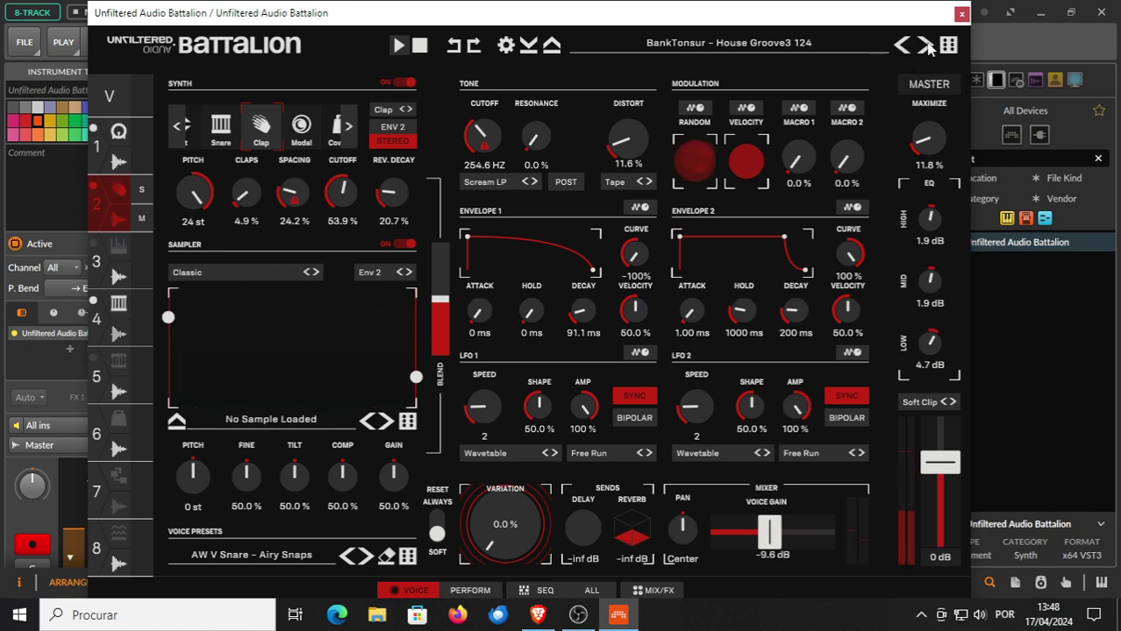
click(927, 47)
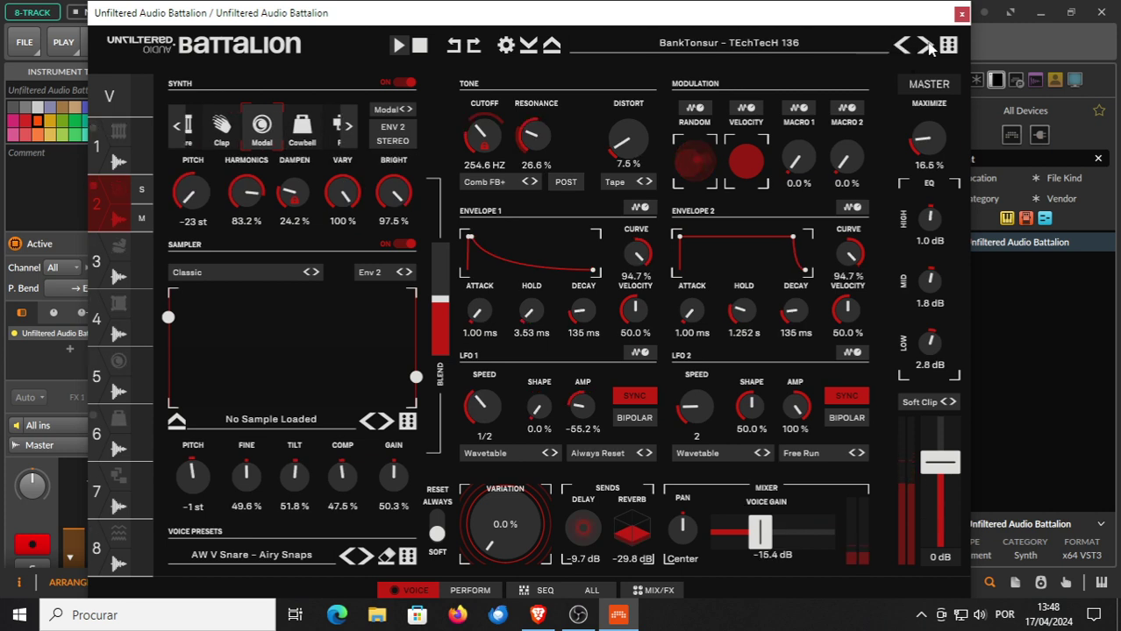
click(928, 47)
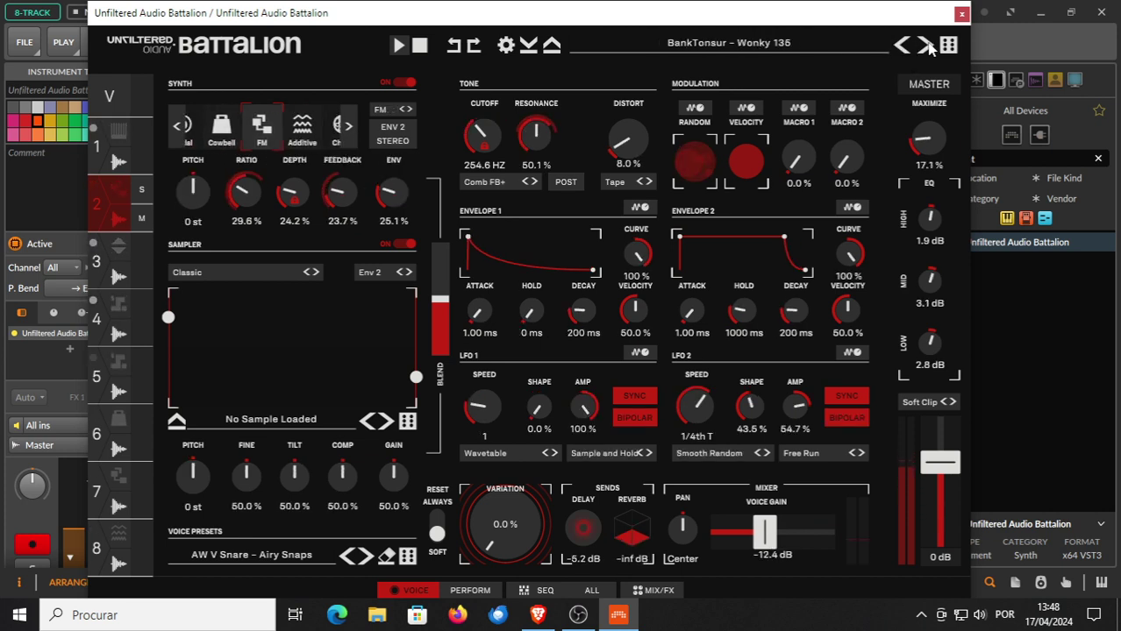
click(928, 47)
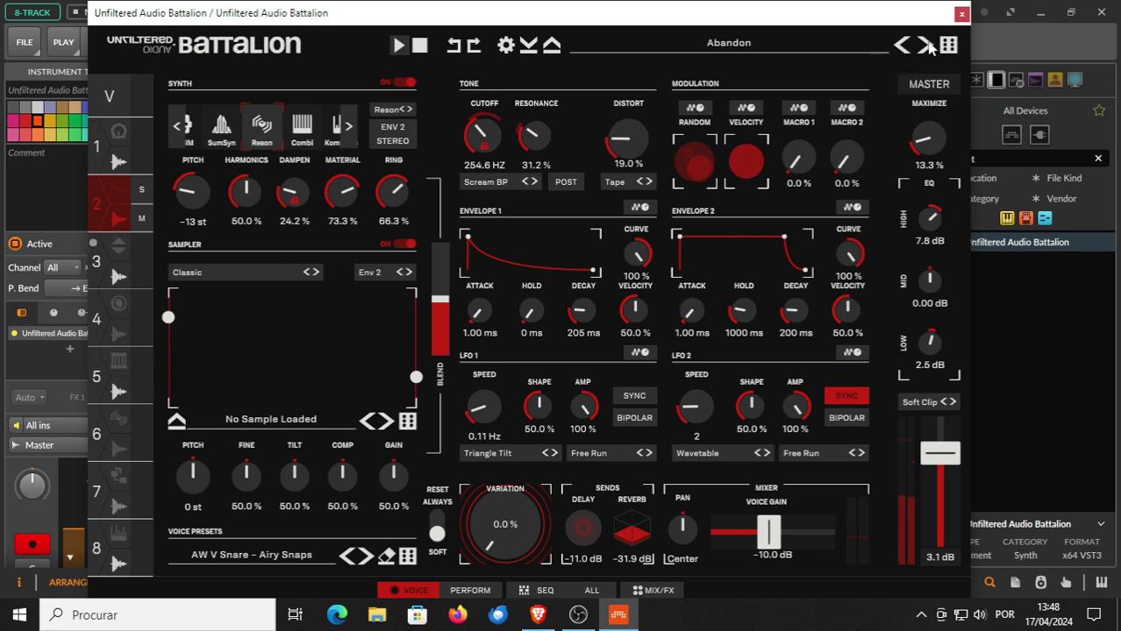
click(928, 47)
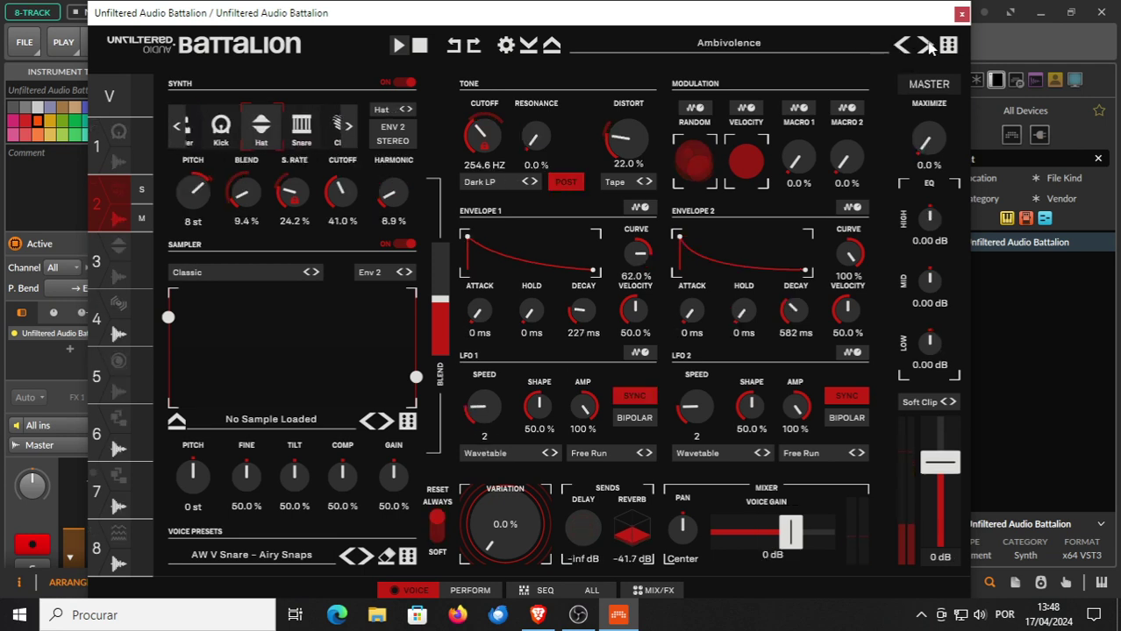
click(928, 47)
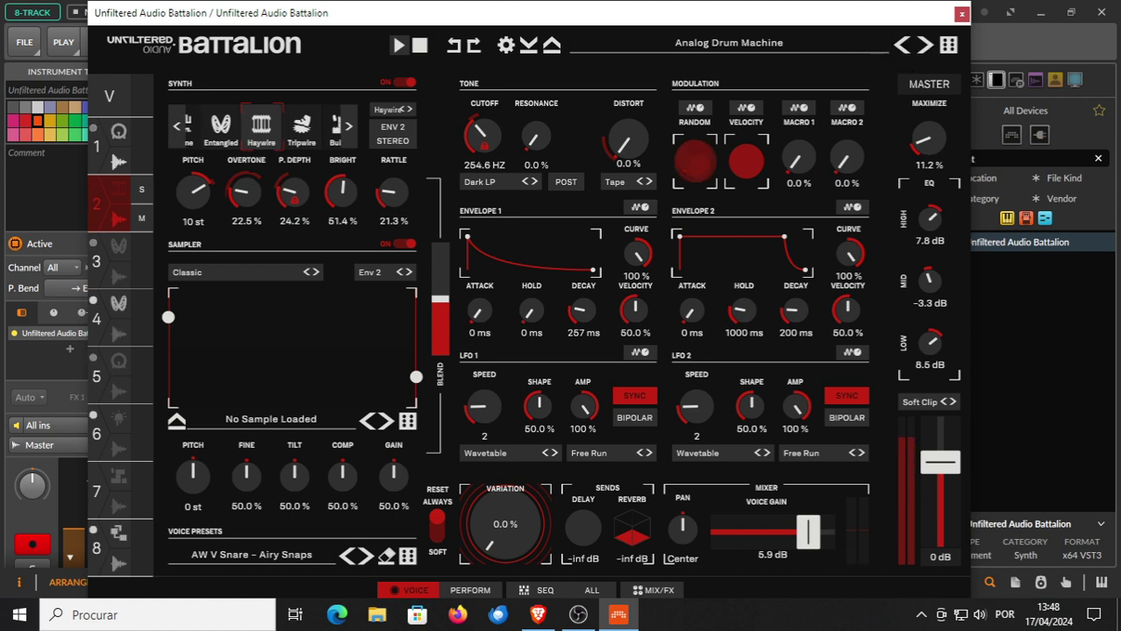
Audition the synth lick samples in voice 2, including Lick Synth[140] Slumpzilla.wav and Lick Synth[91] LooseNeck.wav.
click(386, 421)
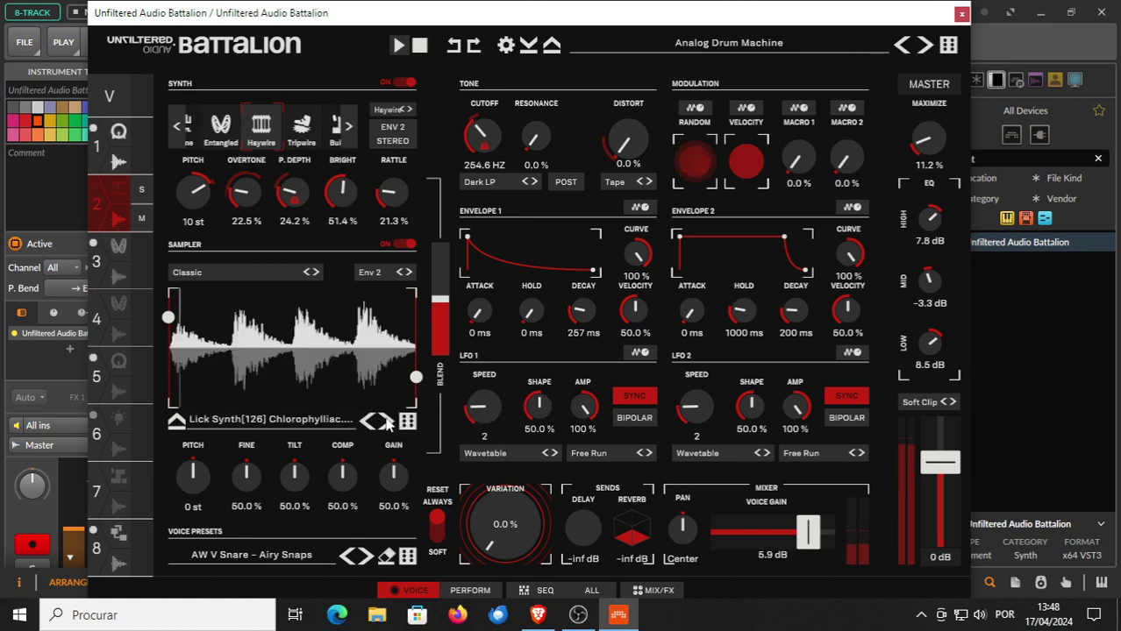
click(387, 422)
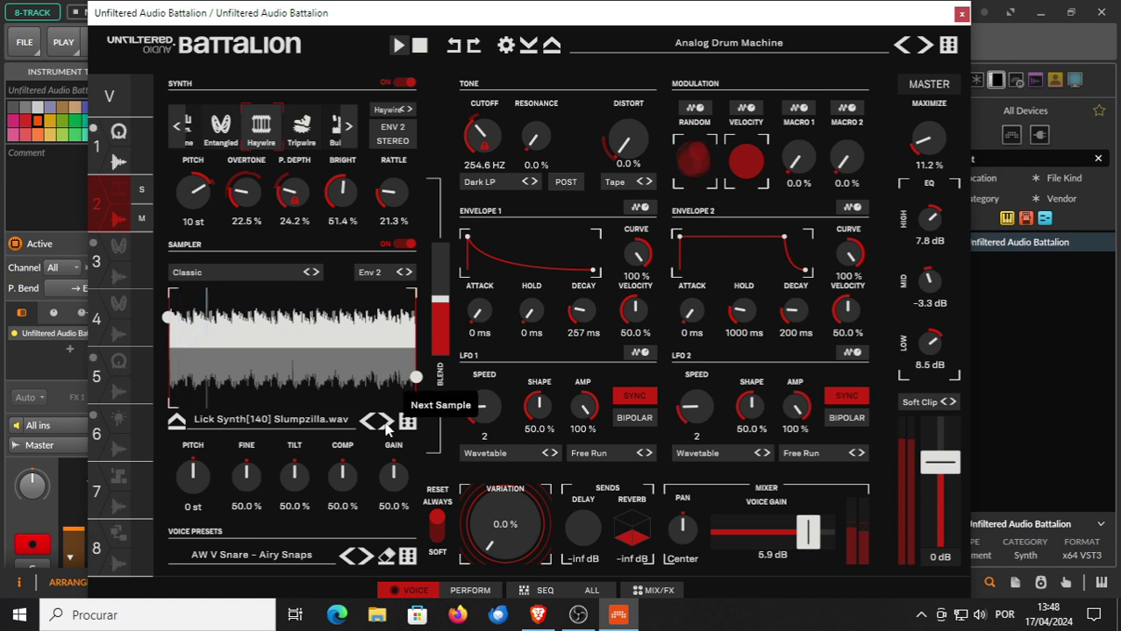
click(387, 423)
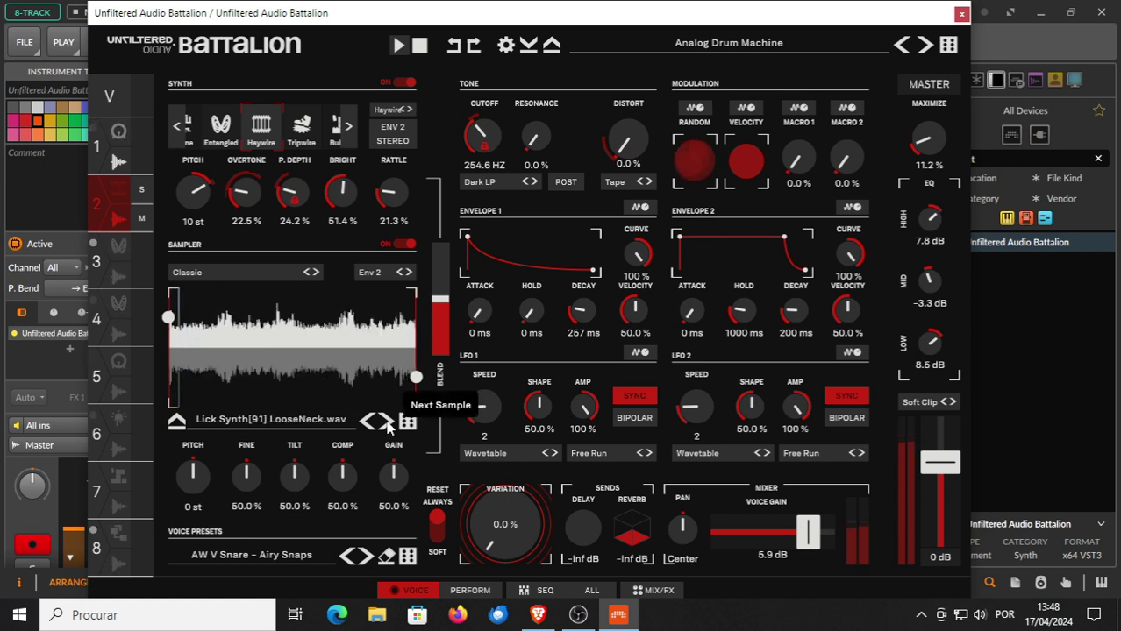
Try a start point near the middle of Lick Synth[91] LooseNeck.wav, and return it to the beginning on Piano A# Reflections.wav.
mouse_move(169, 317)
mouse_down()
mouse_move(300, 329)
mouse_move(279, 326)
mouse_up()
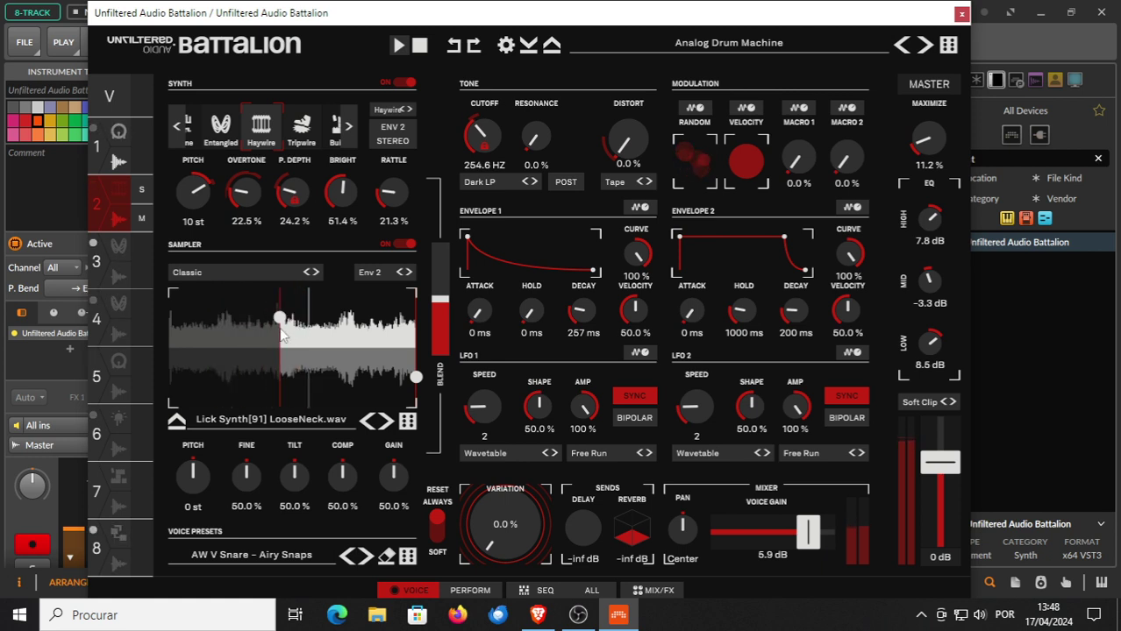
click(390, 422)
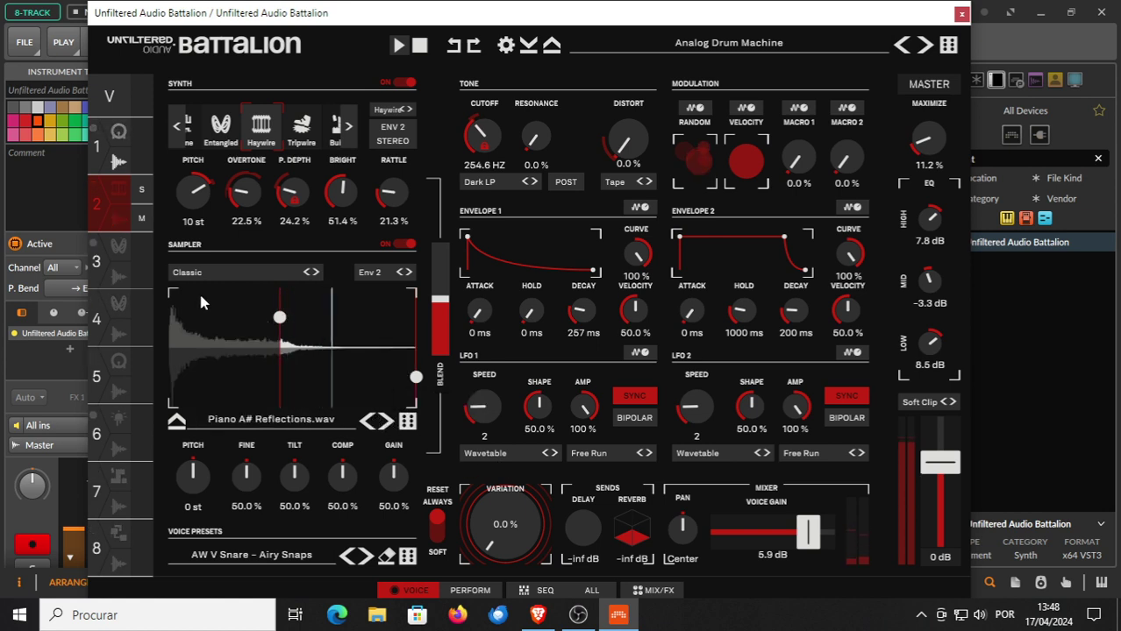
drag(281, 318, 107, 316)
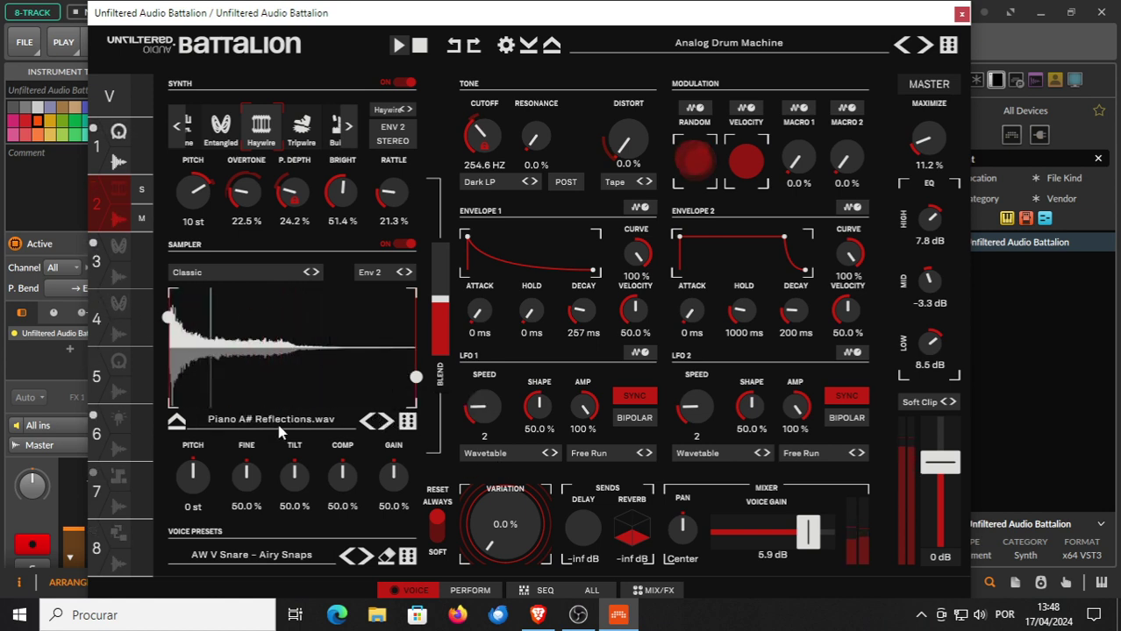
Audition the piano samples in voice 2 from Piano C EarlyBird.wav to Piano[70] Bb AprilShowers.wav.
click(386, 423)
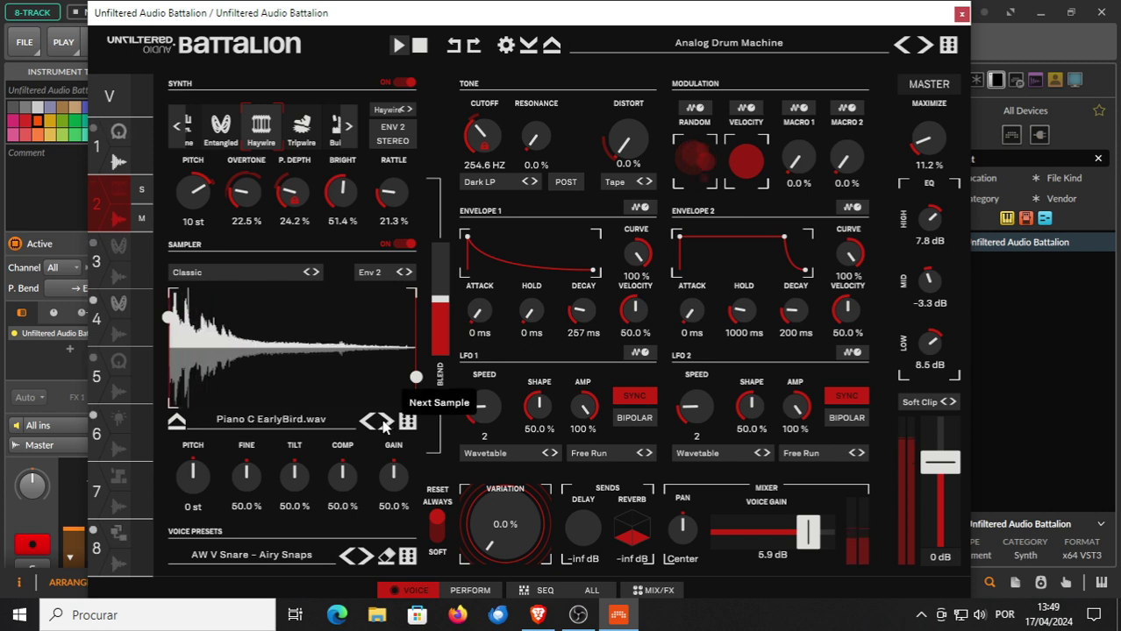
click(383, 424)
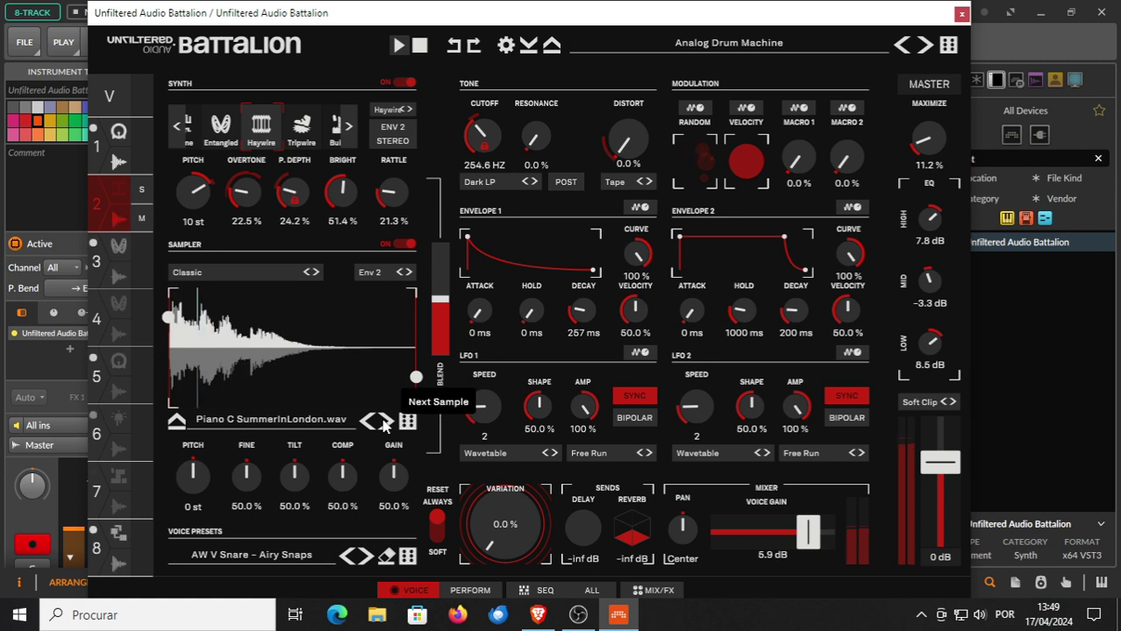
click(383, 424)
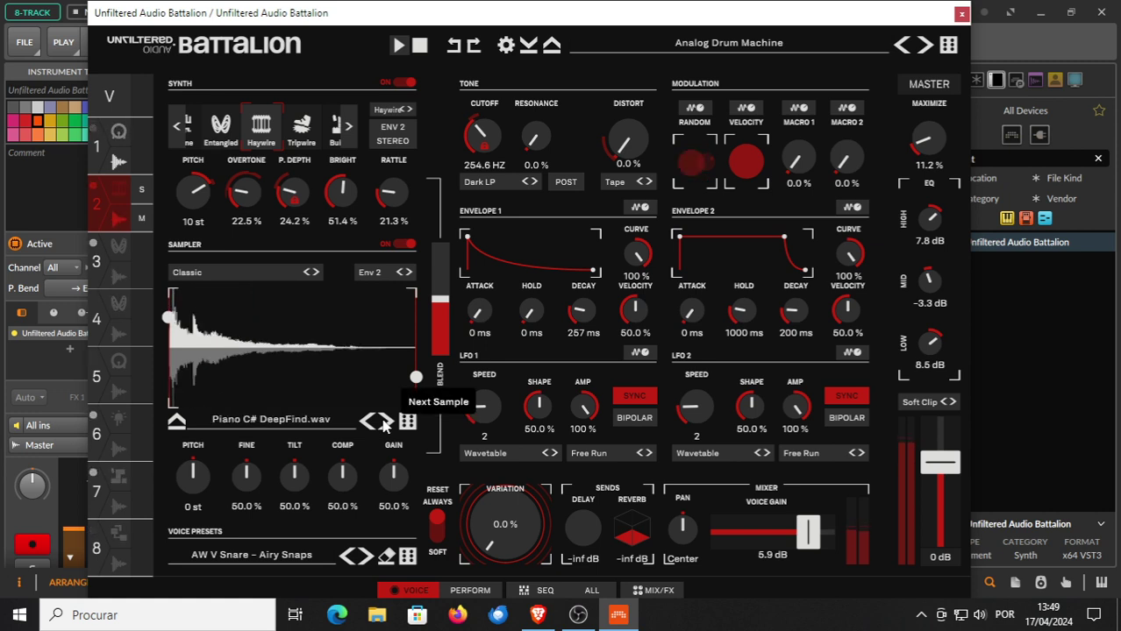
click(383, 423)
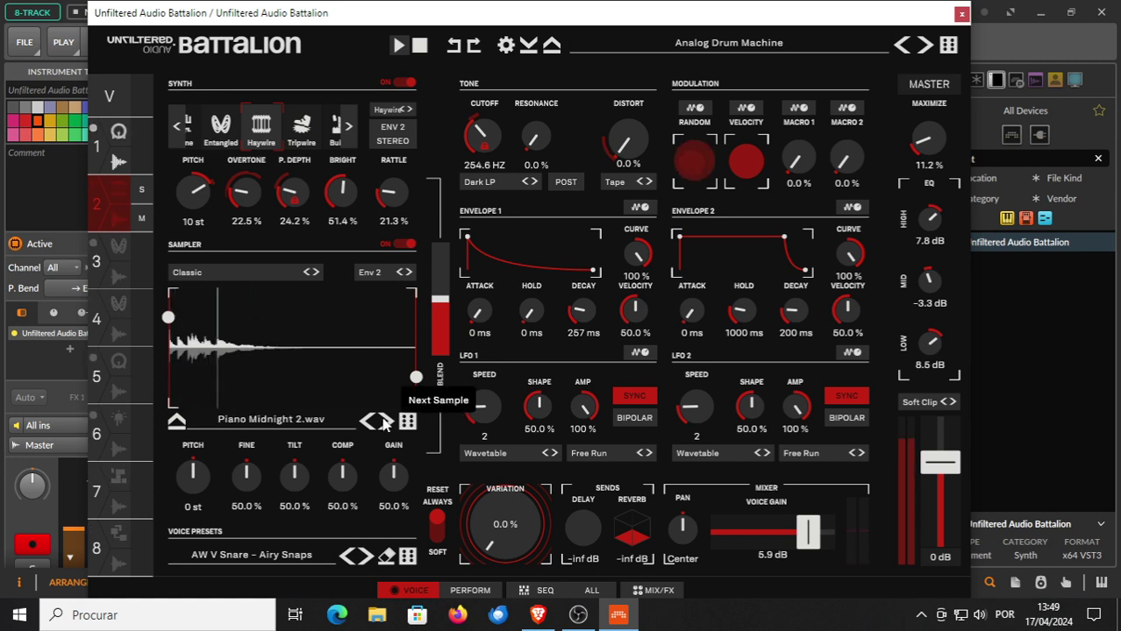
click(383, 424)
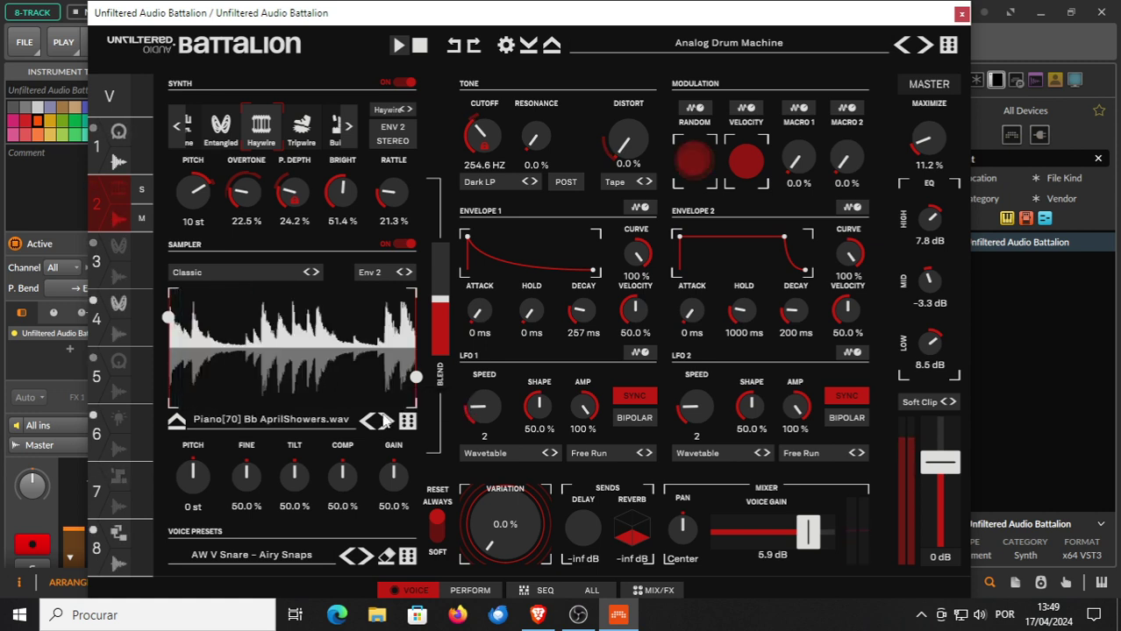
Audition the global presets Atmospherics and Avoidance, and look through the factory preset banks, including Ambient Works, Bank Tonsur, DATABROTH and Sweet Trip.
click(928, 46)
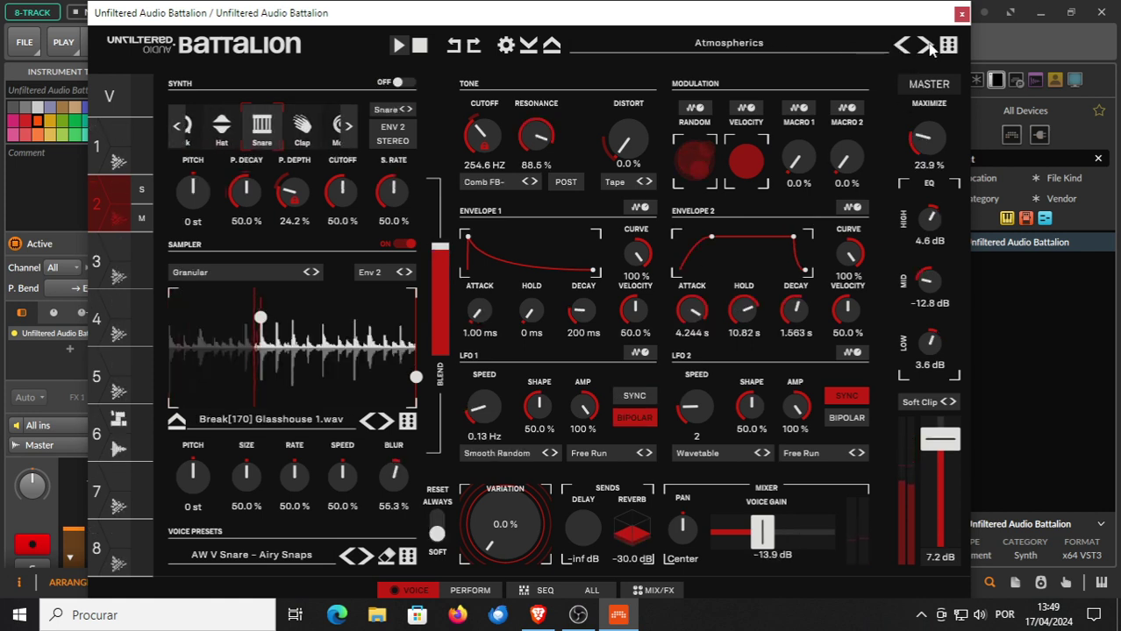
click(928, 46)
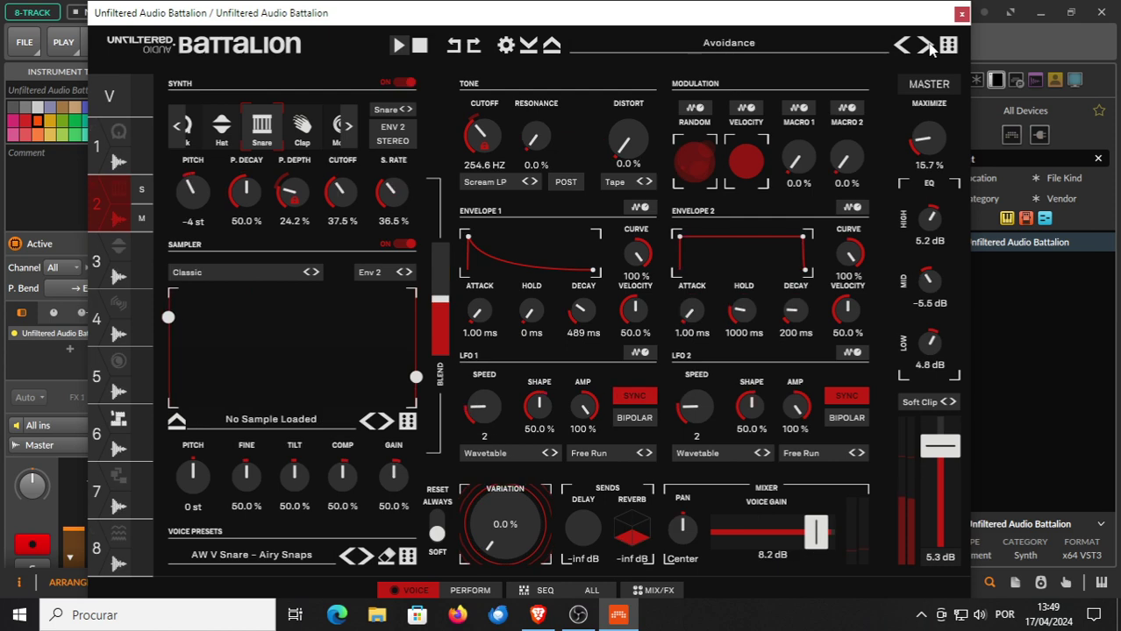
click(722, 45)
mouse_move(693, 221)
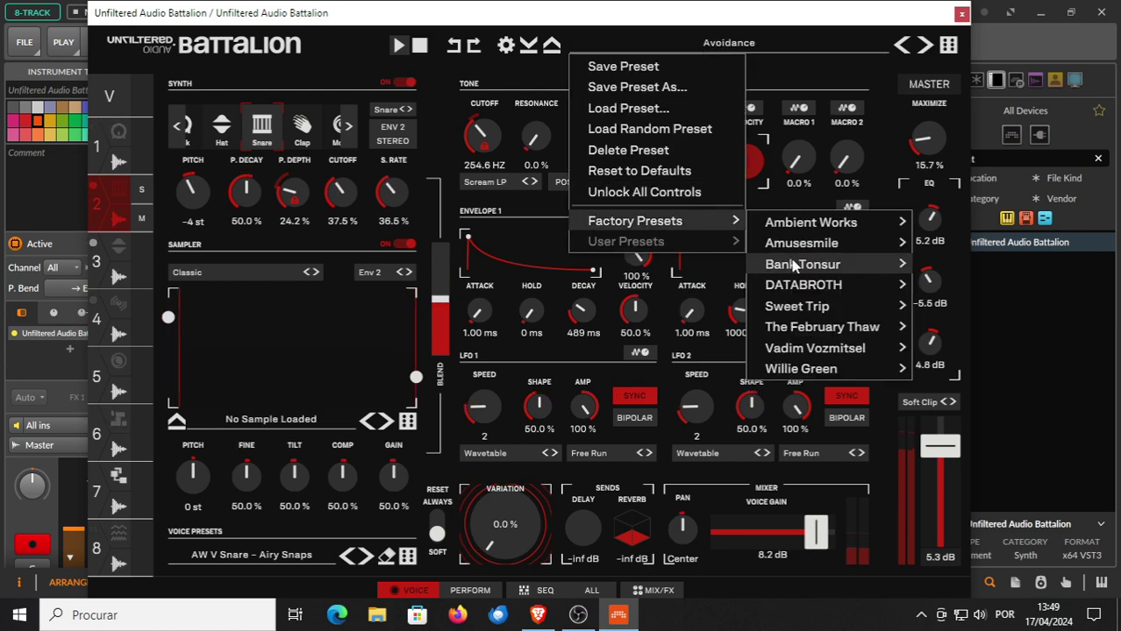
mouse_move(828, 224)
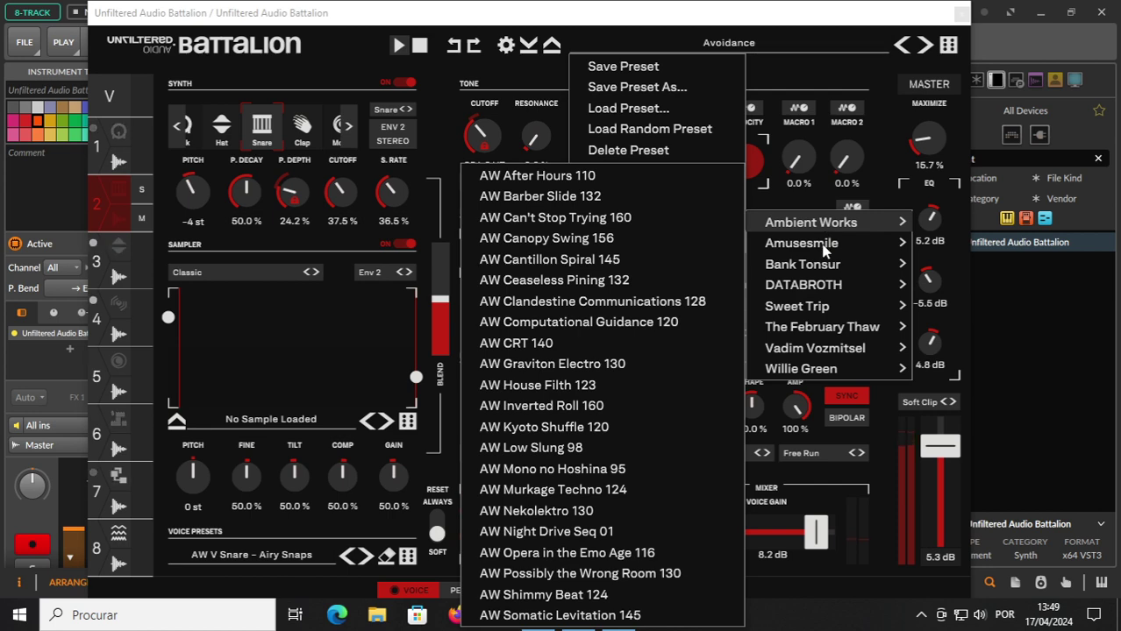
mouse_move(801, 254)
mouse_move(799, 275)
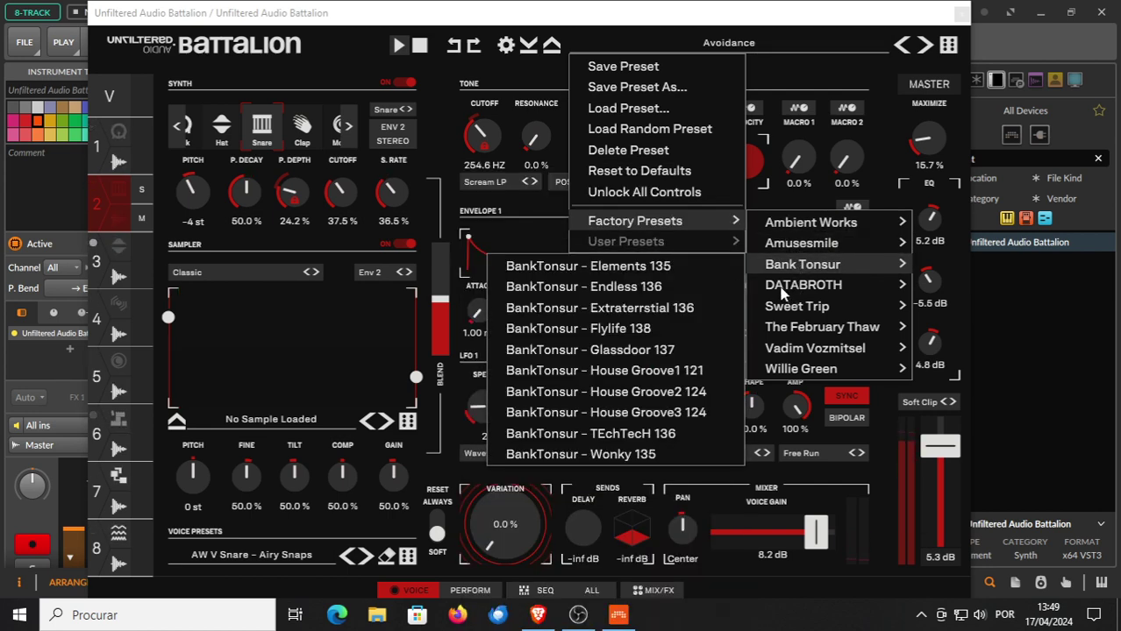
mouse_move(775, 291)
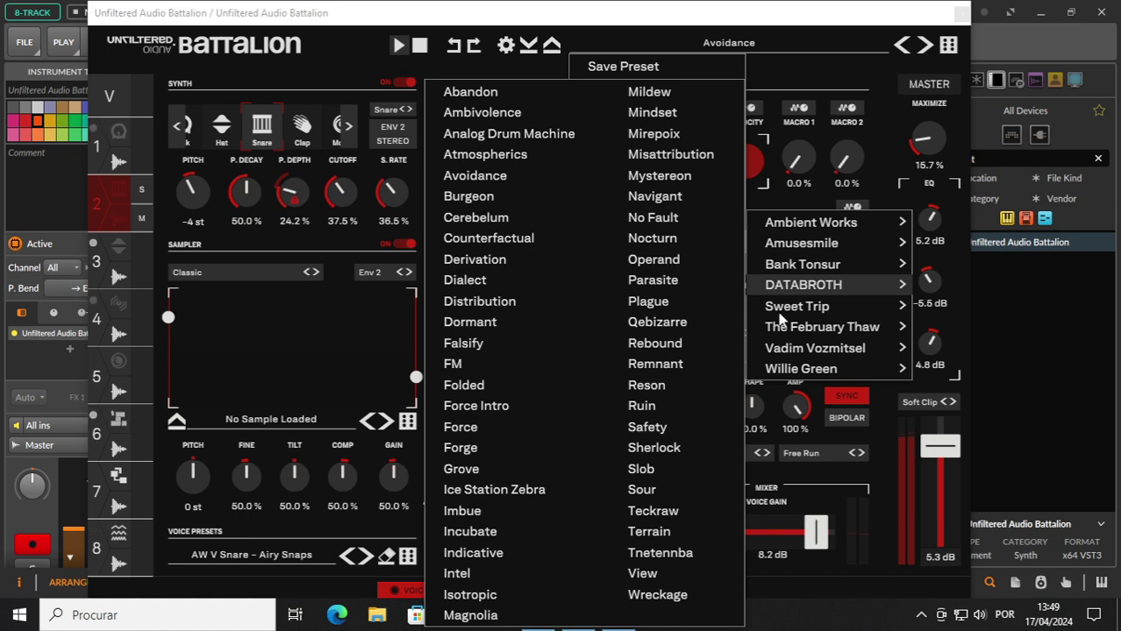
mouse_move(778, 317)
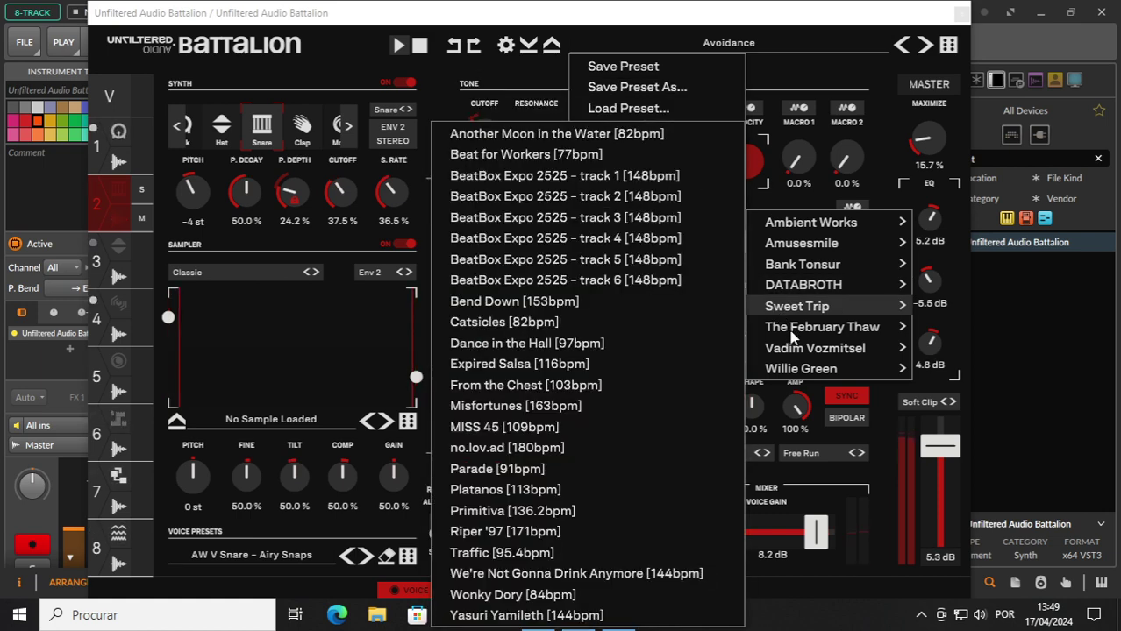
mouse_move(801, 352)
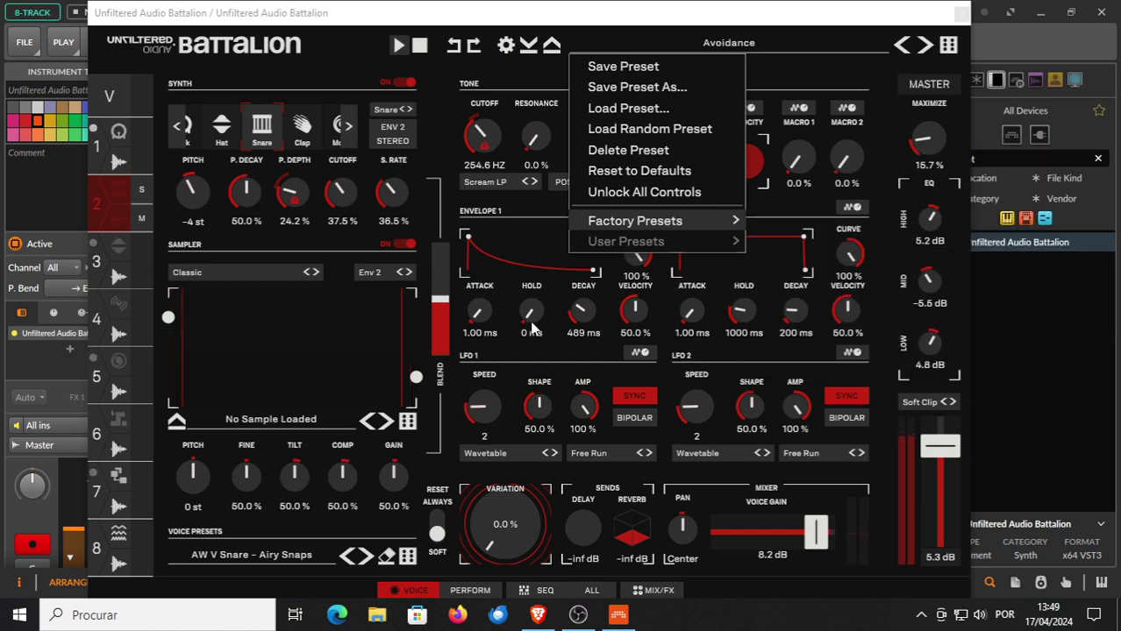
click(296, 349)
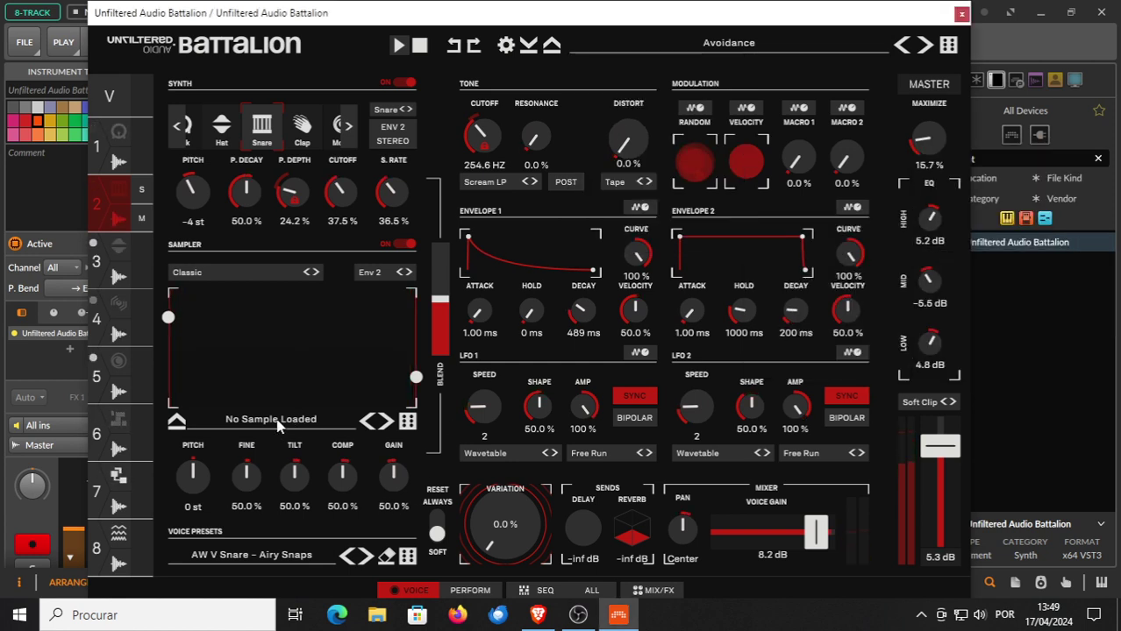
Look through voice 2's factory sample categories, including Percussion, Kicks and Hats, without loading a sample.
click(277, 423)
mouse_move(279, 518)
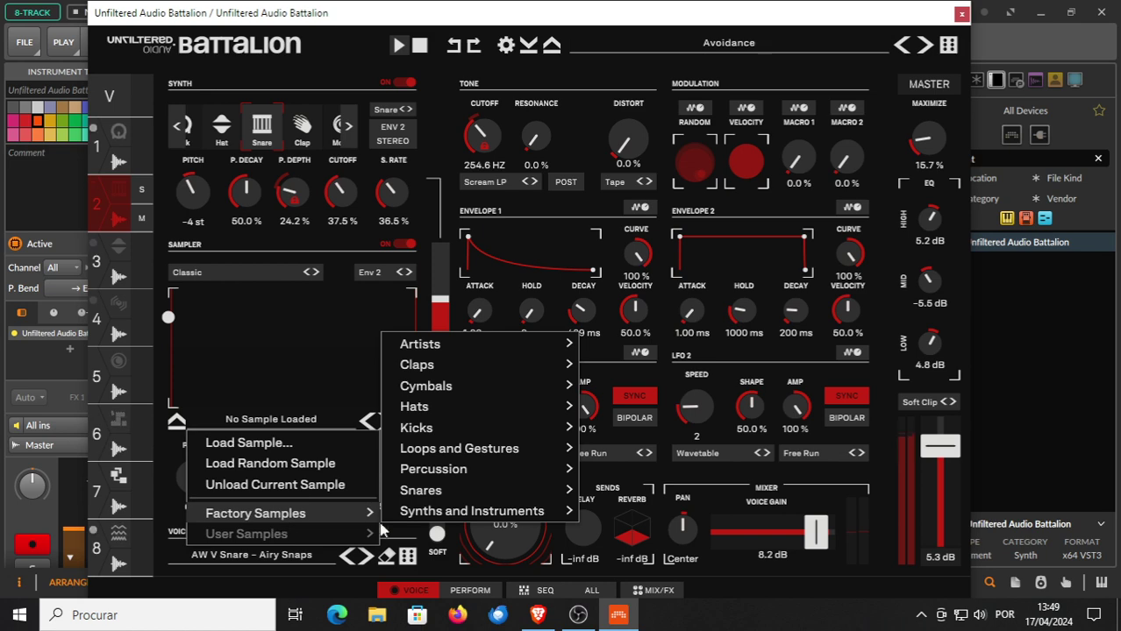
mouse_move(412, 511)
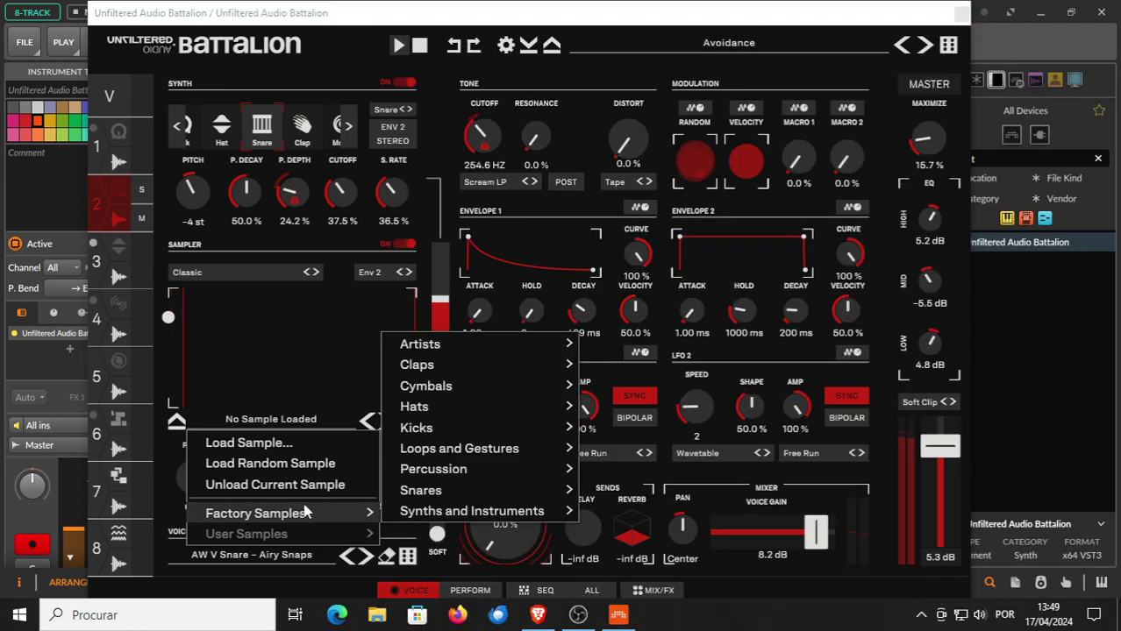
mouse_move(408, 492)
mouse_move(430, 469)
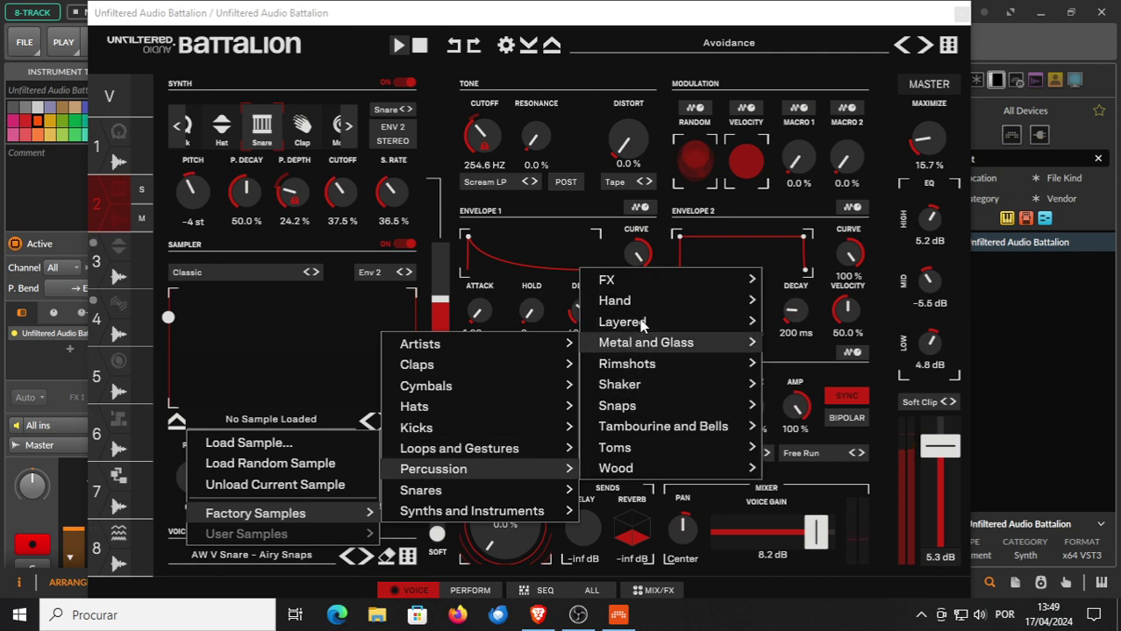
mouse_move(570, 447)
mouse_move(619, 404)
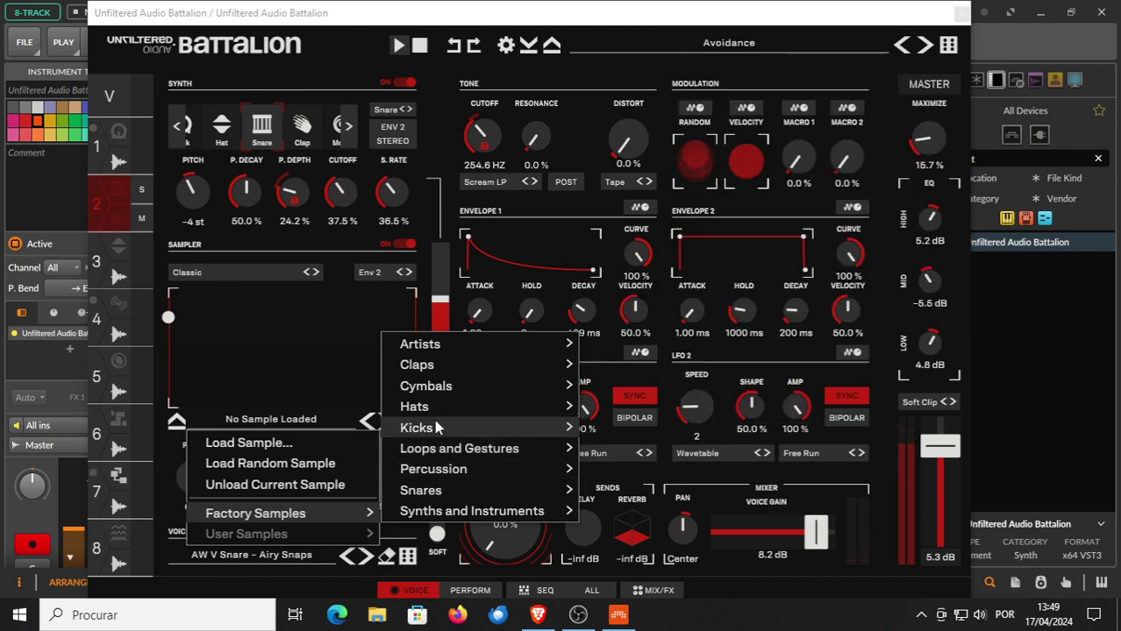
mouse_move(430, 407)
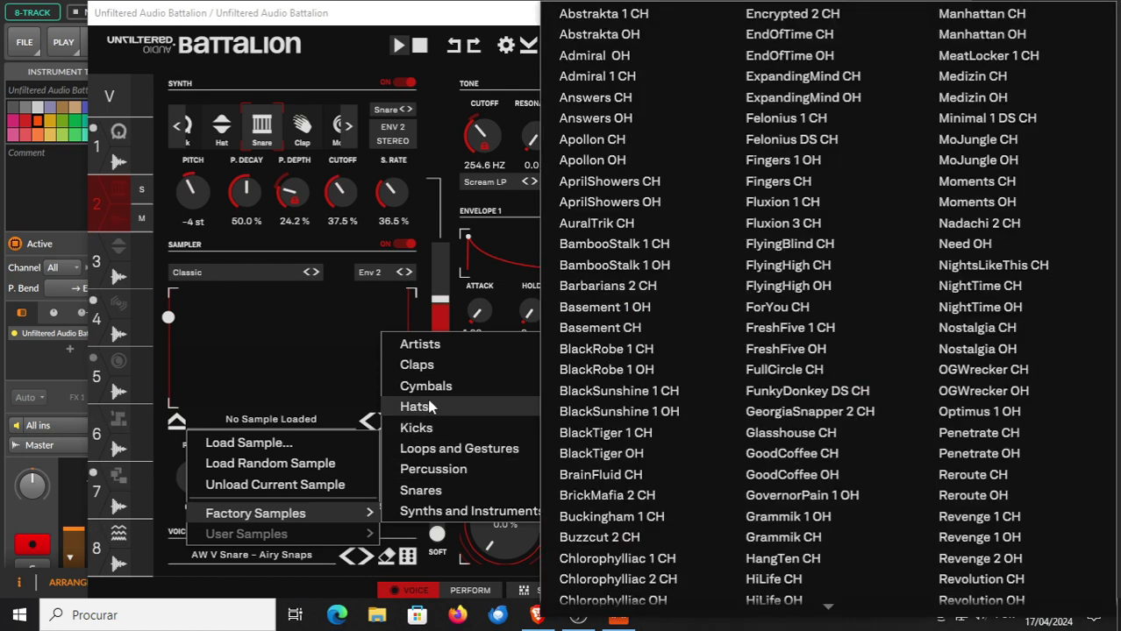
mouse_move(435, 386)
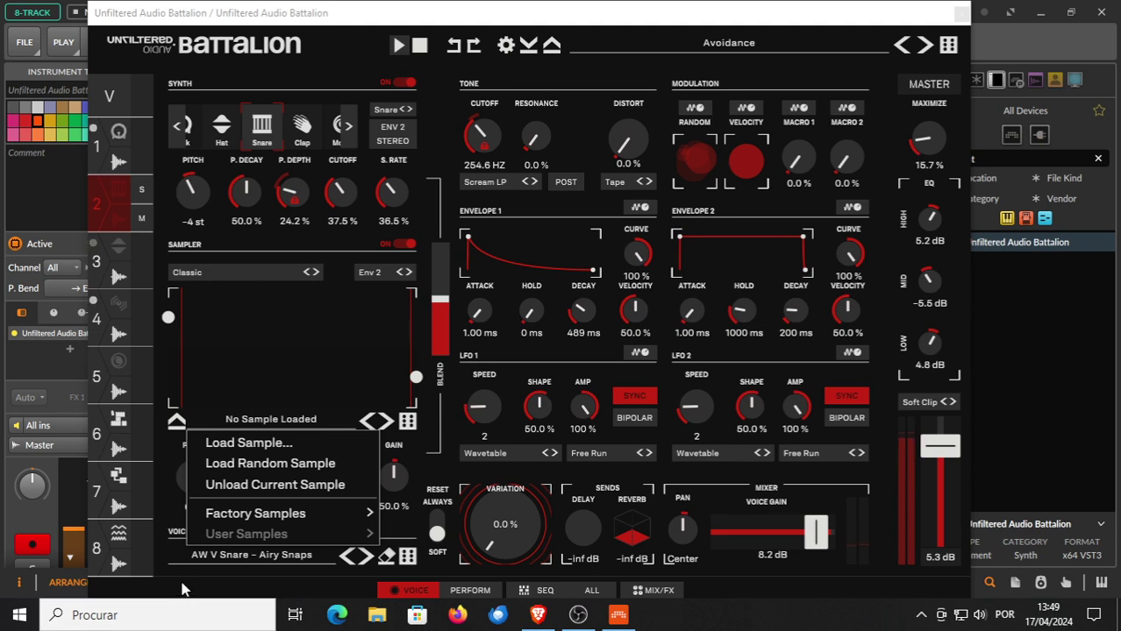
click(183, 589)
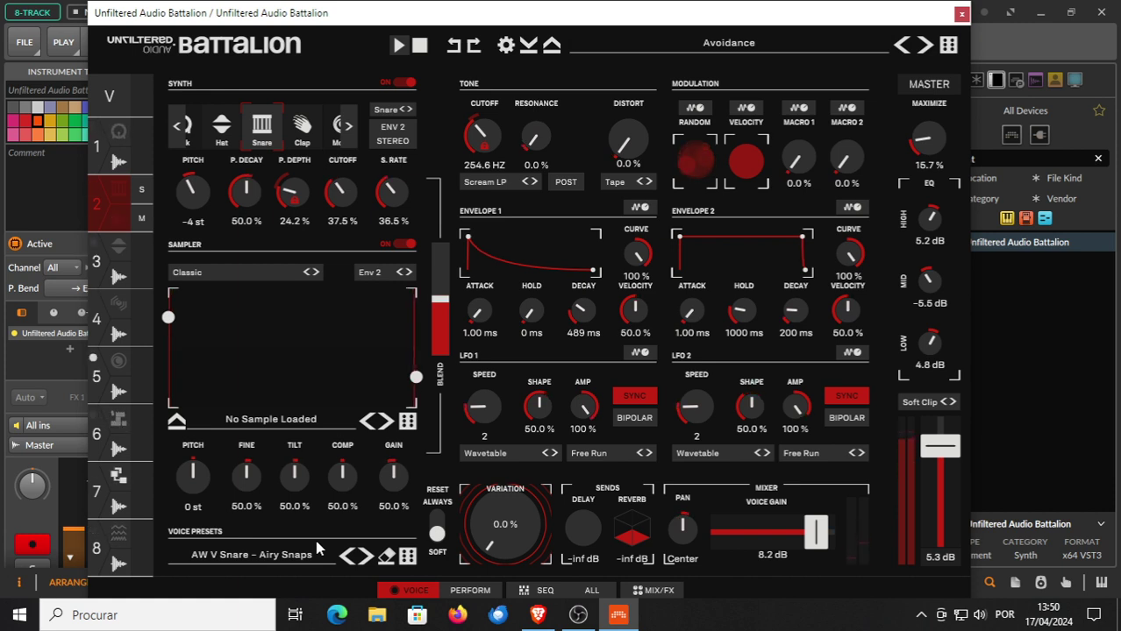
Load the global preset Burgeon, and load Piano[70] Bb AprilShowers.wav in voice 2's sampler.
click(928, 45)
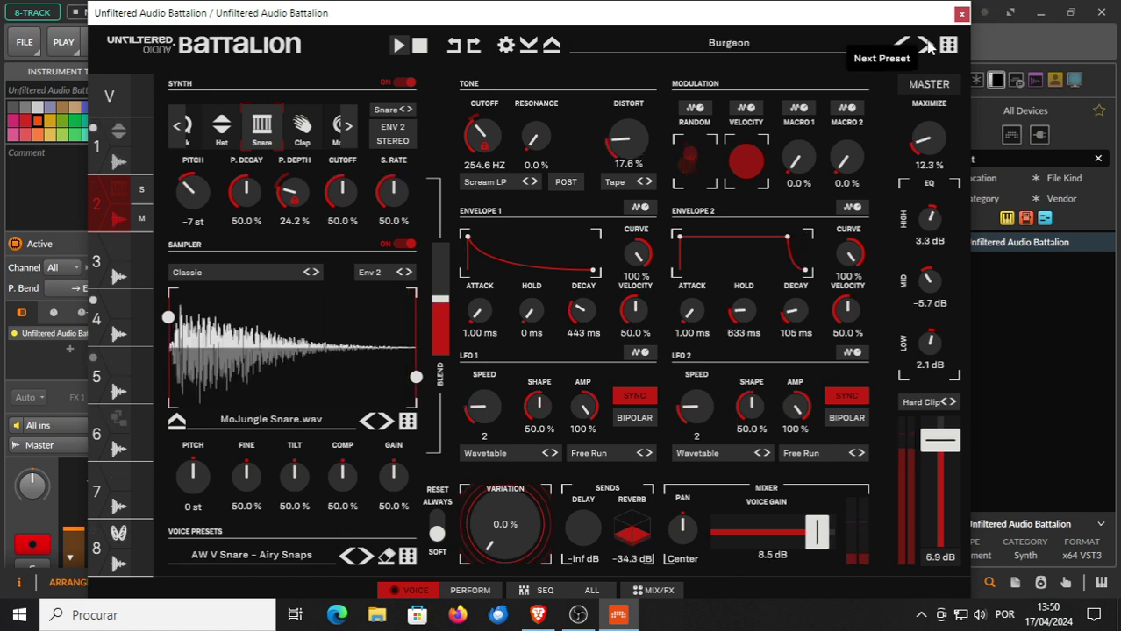
click(387, 422)
click(367, 422)
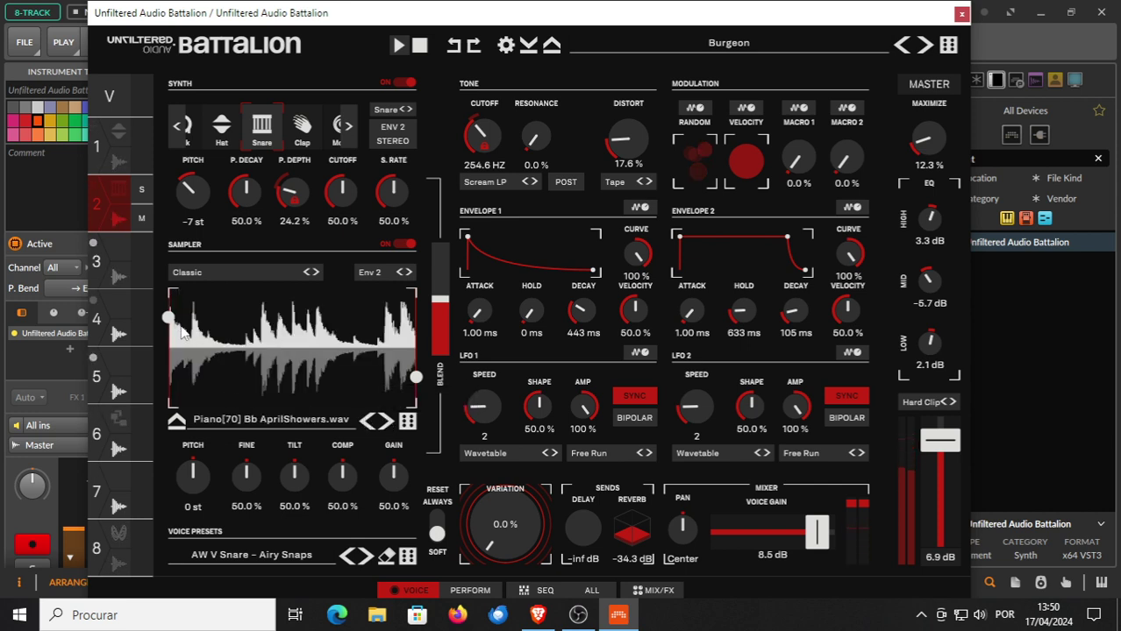
Move the start point of voice 2's Piano[70] Bb AprilShowers.wav sample to about a third of the way in.
drag(168, 318, 193, 319)
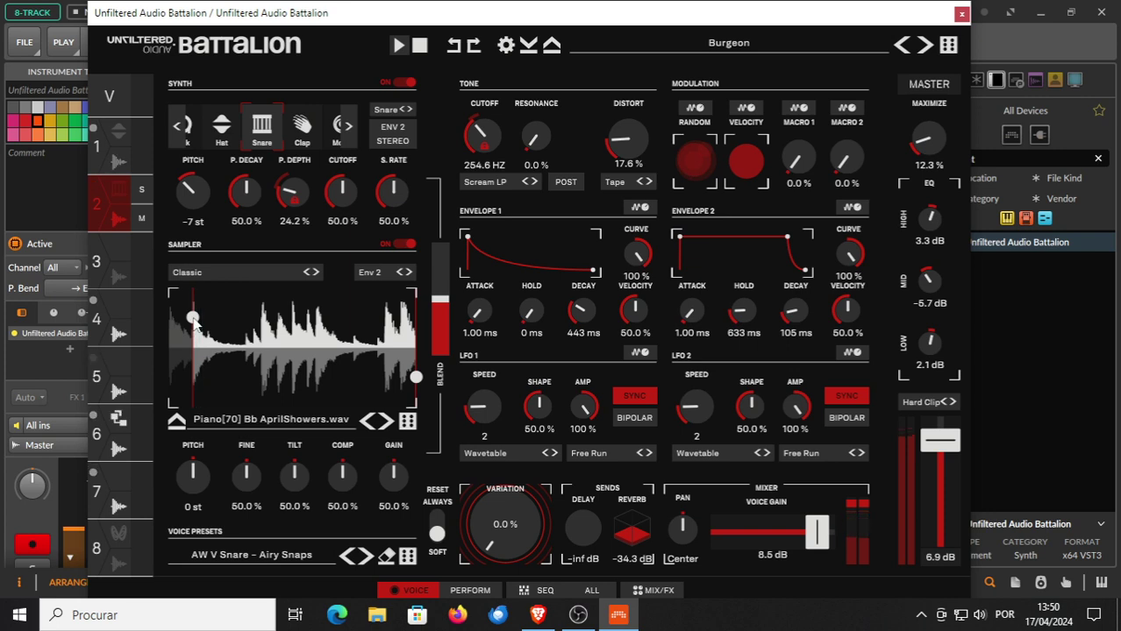
drag(193, 320, 244, 330)
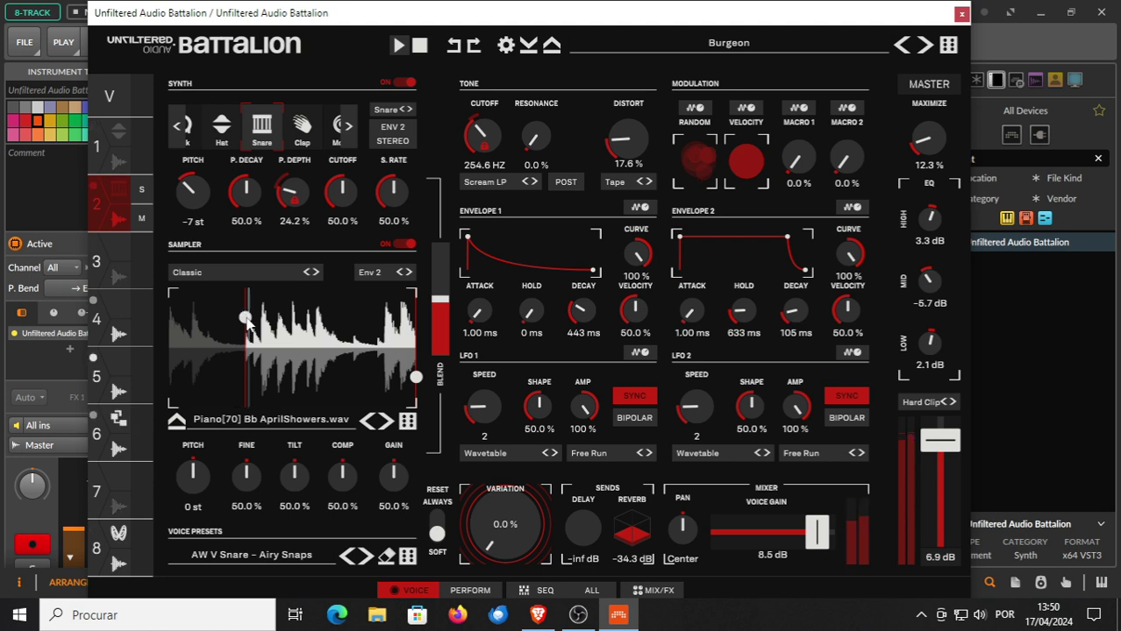
drag(248, 322, 257, 328)
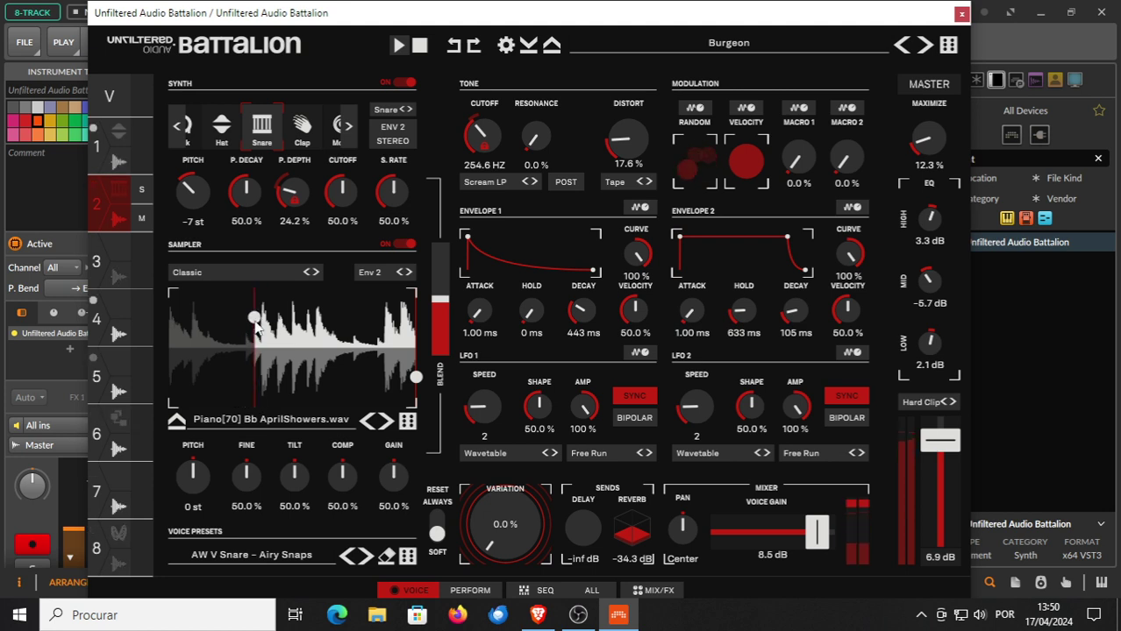
Try voice 2's sampler in Cloner and Granular modes, shifting the sample start point to mid-sample and back near the beginning.
click(302, 279)
click(302, 320)
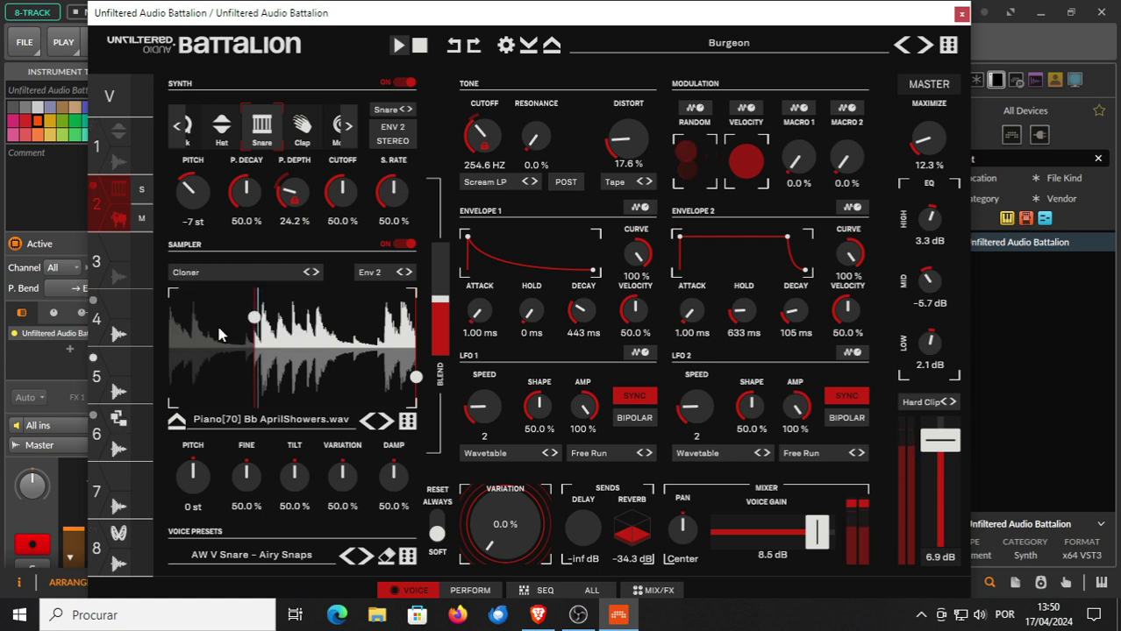
click(304, 277)
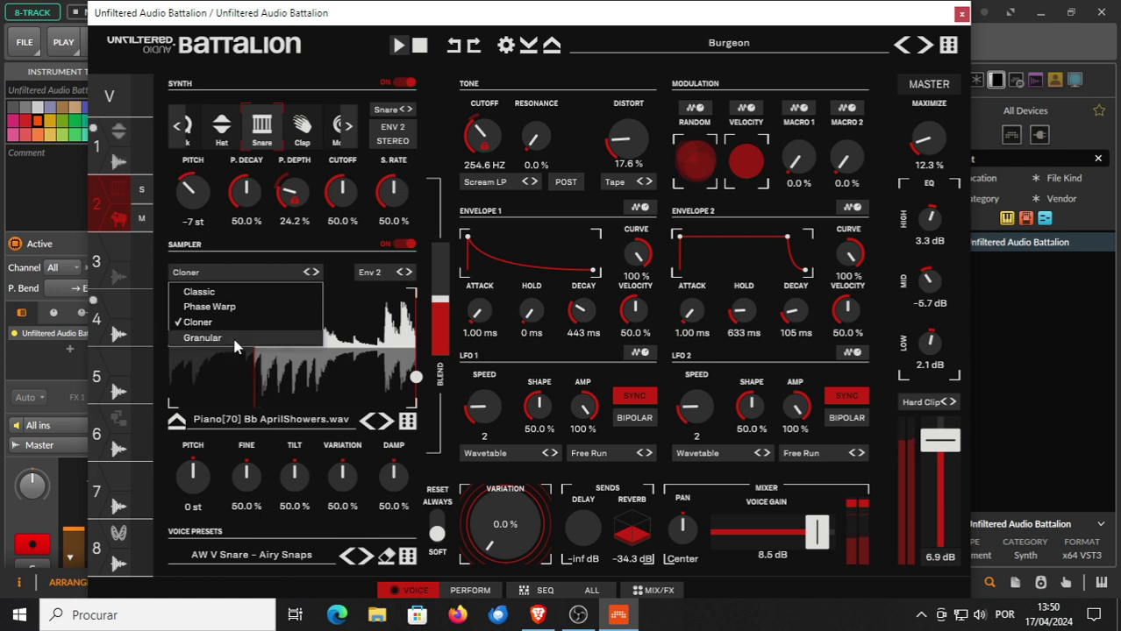
click(263, 339)
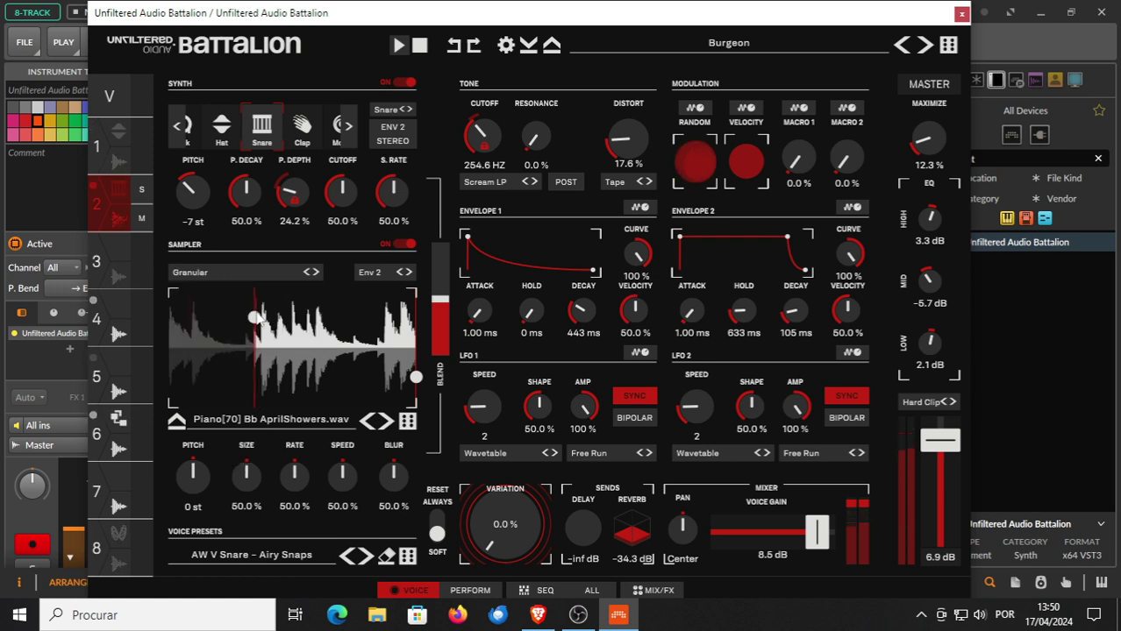
drag(258, 321, 294, 335)
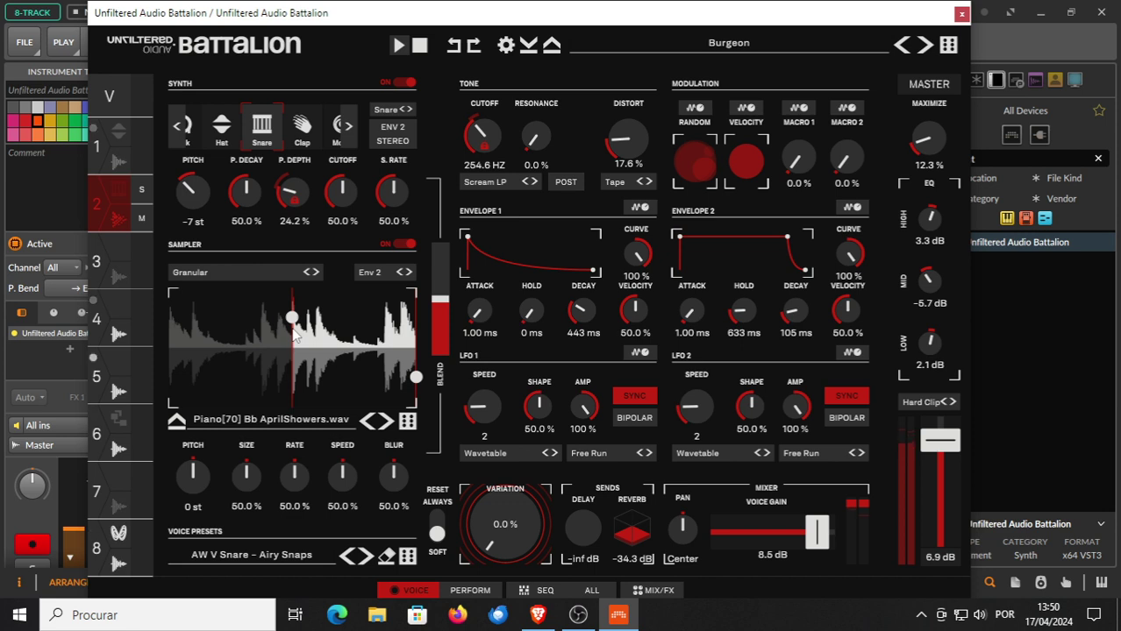
drag(296, 336, 185, 353)
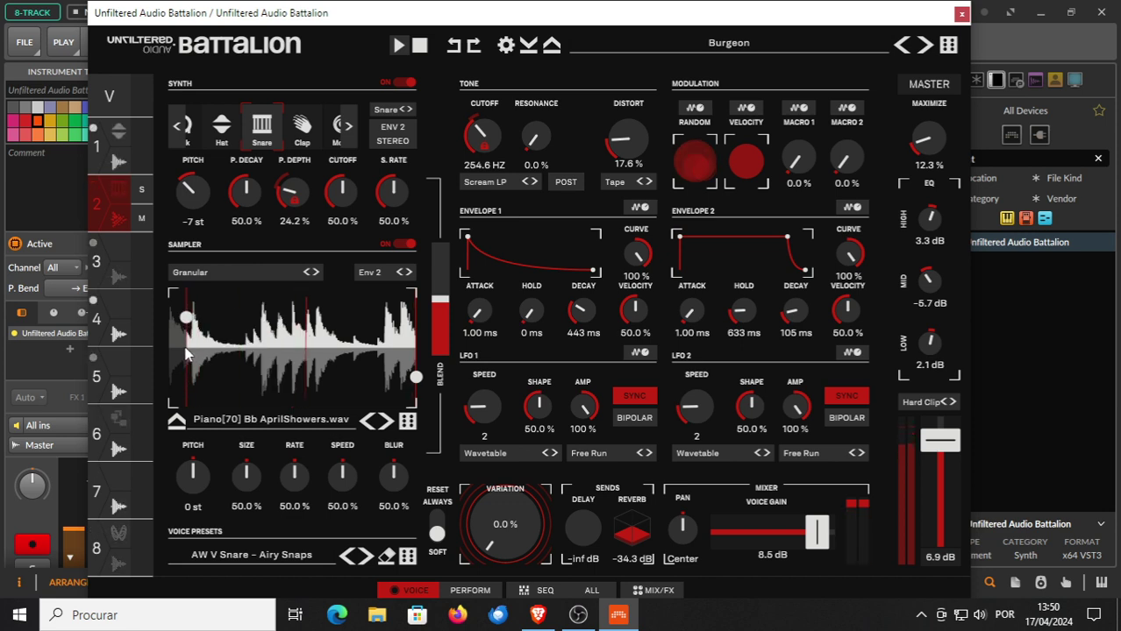
Load the global preset Cerebelum and audition SFX DrumSum 2.wav, Synth D Umbrella MSV.wav and Synth G Showtime MSV.wav in voice 2.
click(924, 47)
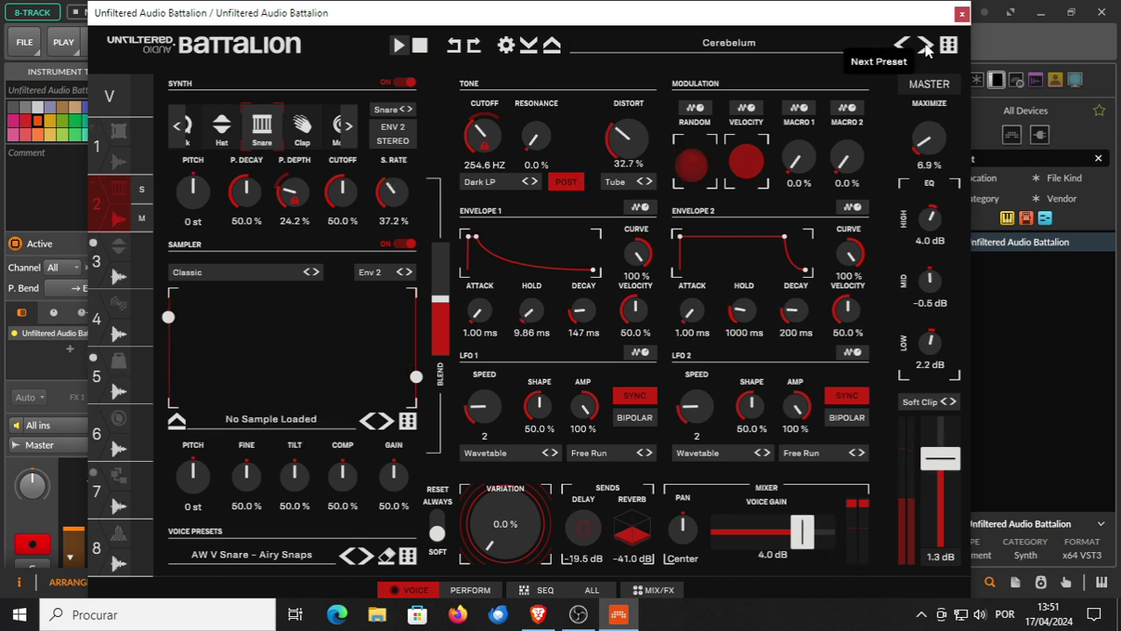
click(392, 423)
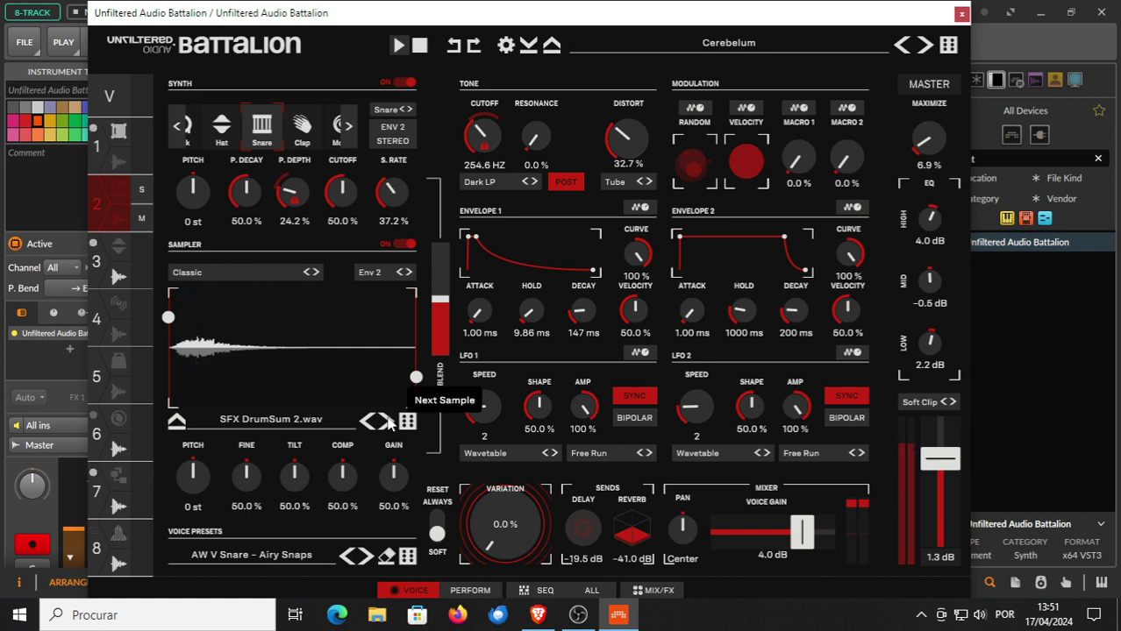
mouse_move(169, 319)
mouse_down()
mouse_move(186, 322)
mouse_move(173, 322)
mouse_up()
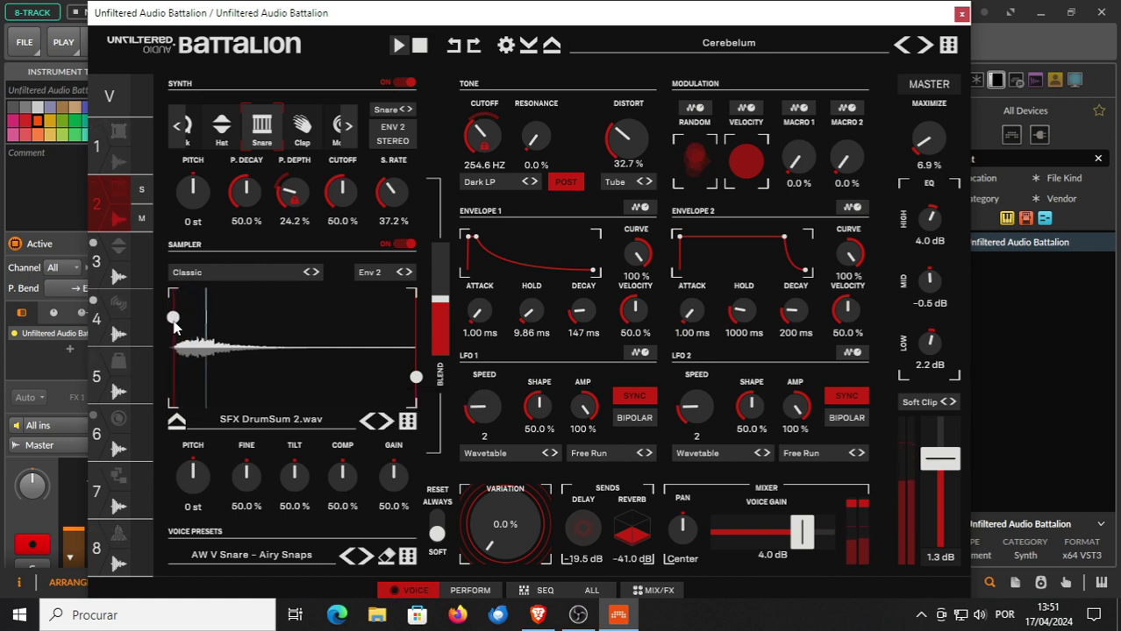
click(387, 422)
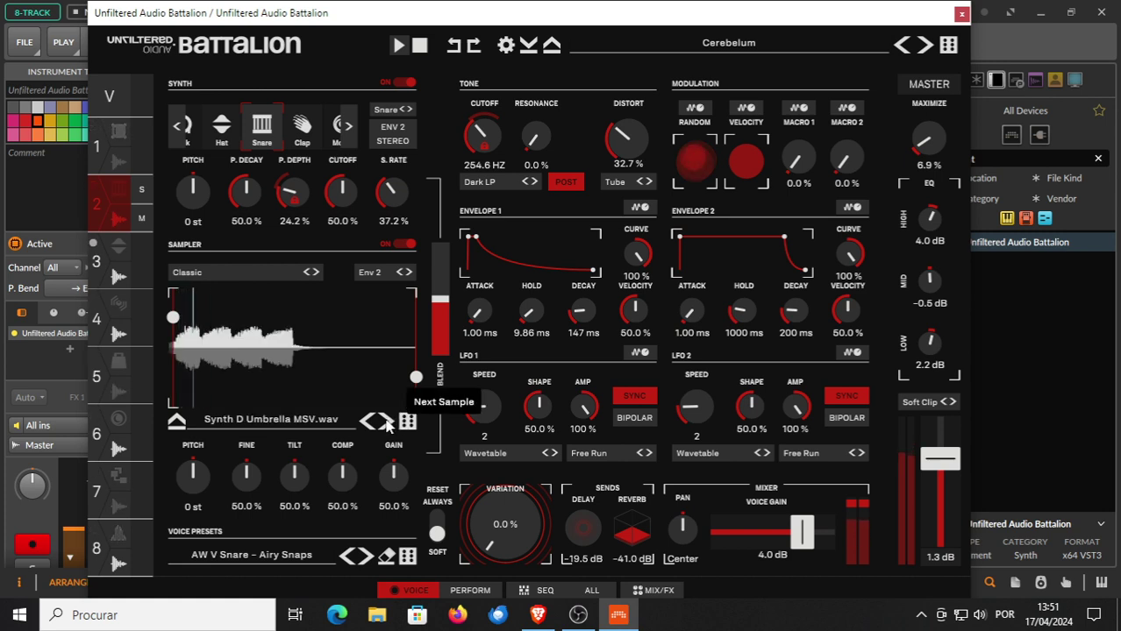
mouse_move(173, 319)
mouse_down()
mouse_move(190, 321)
mouse_move(169, 318)
mouse_up()
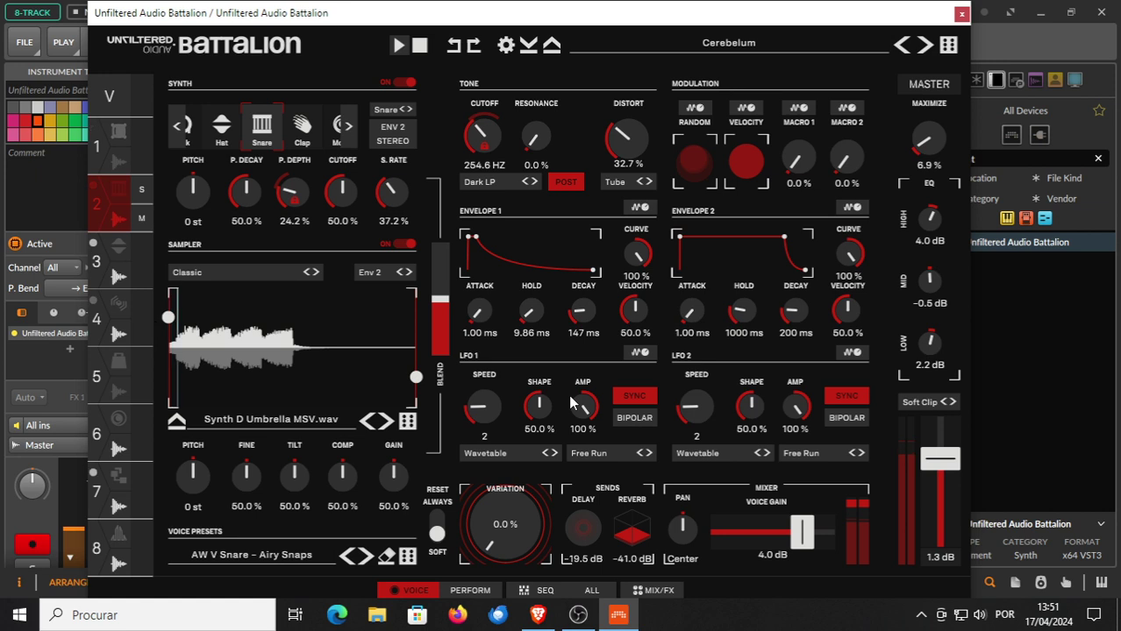
click(386, 422)
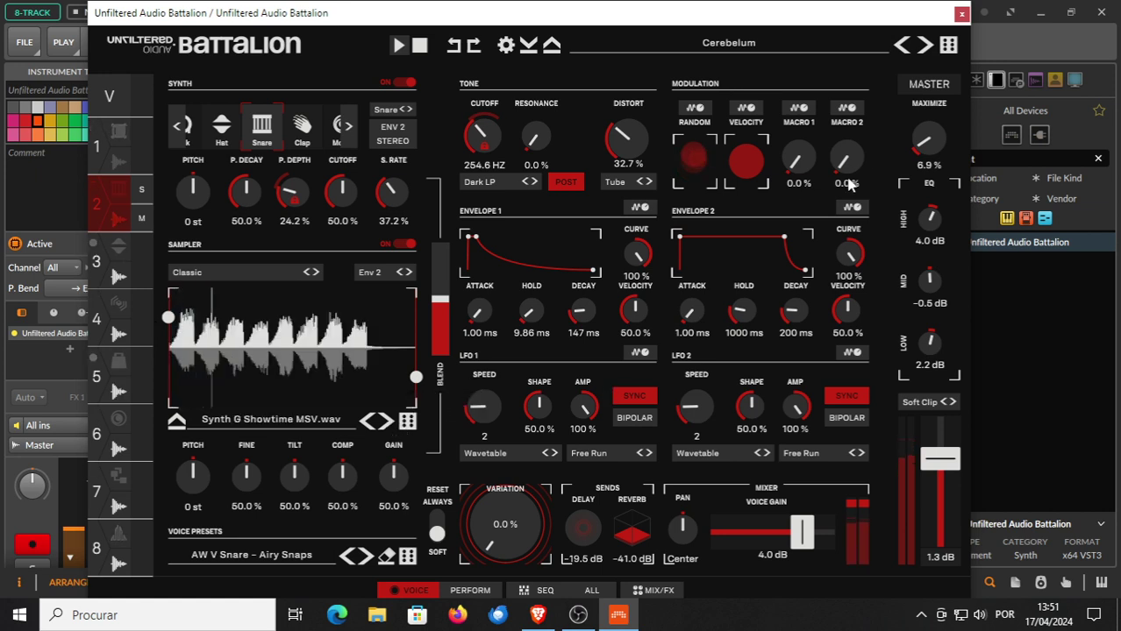
Audition the global presets Counterfactual and Derivation, trying Synth[85] Volka.wav with a slightly trimmed start in Derivation's voice 2.
click(928, 44)
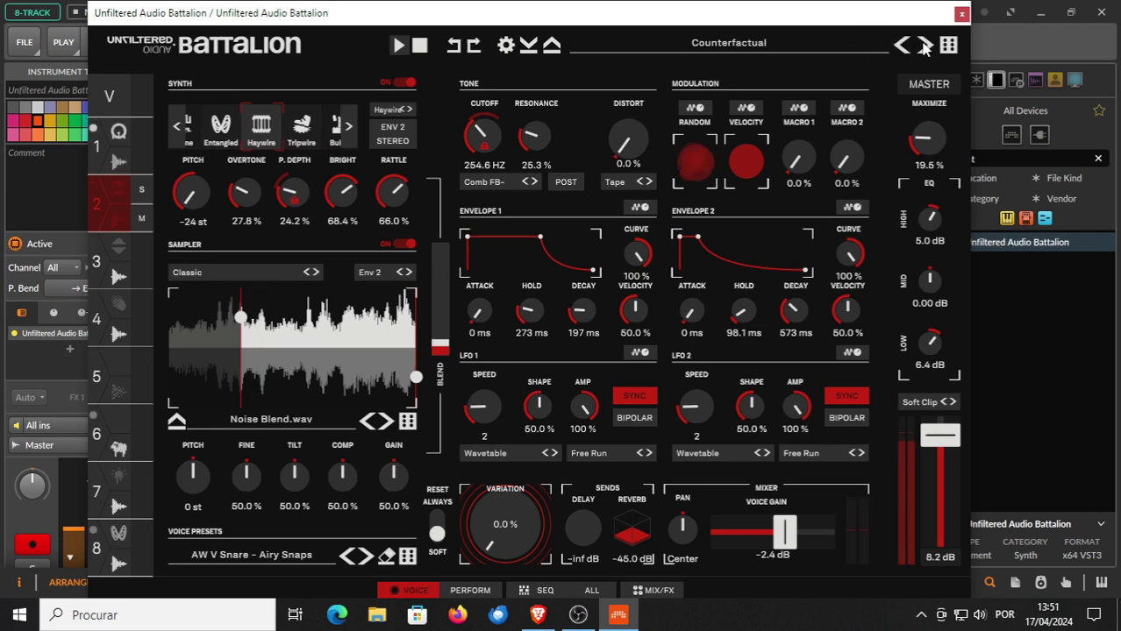
click(926, 45)
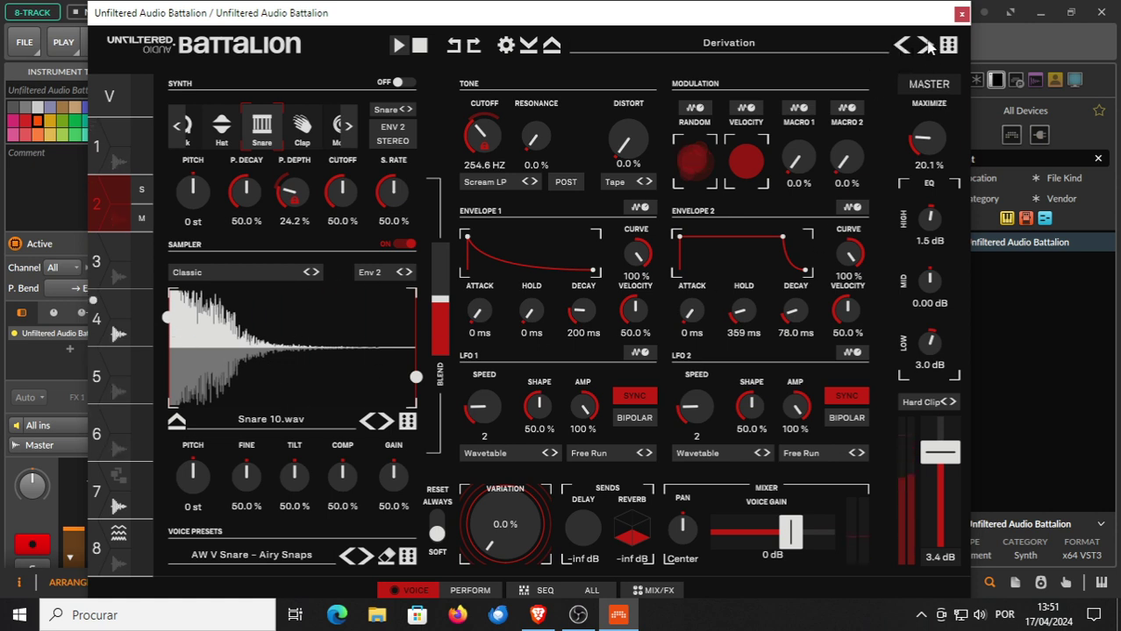
click(384, 424)
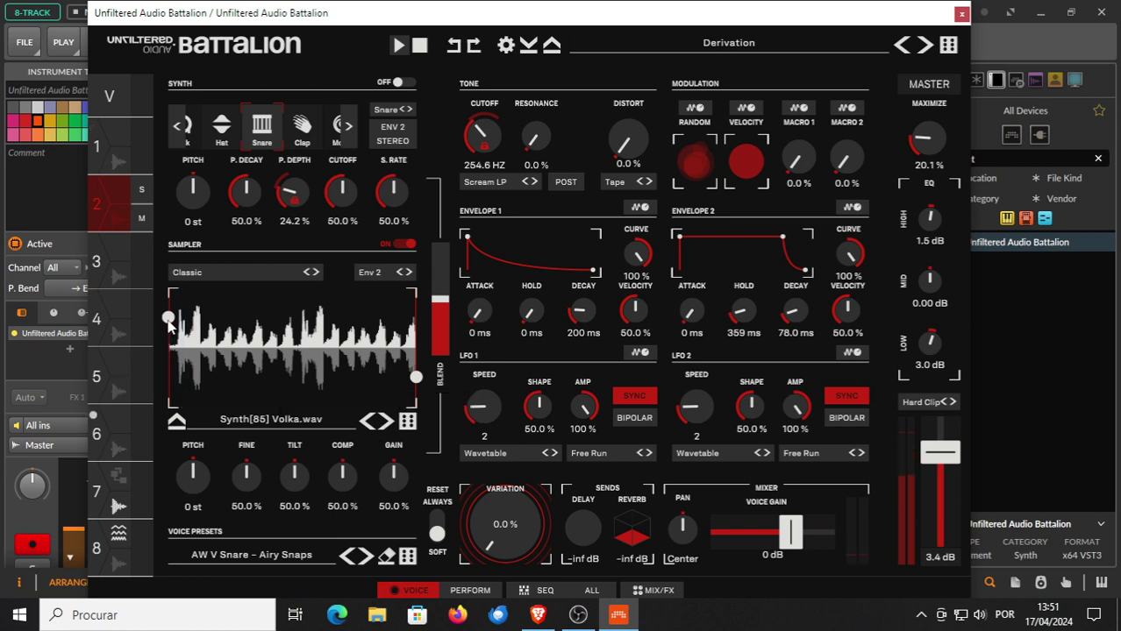
drag(171, 324, 180, 324)
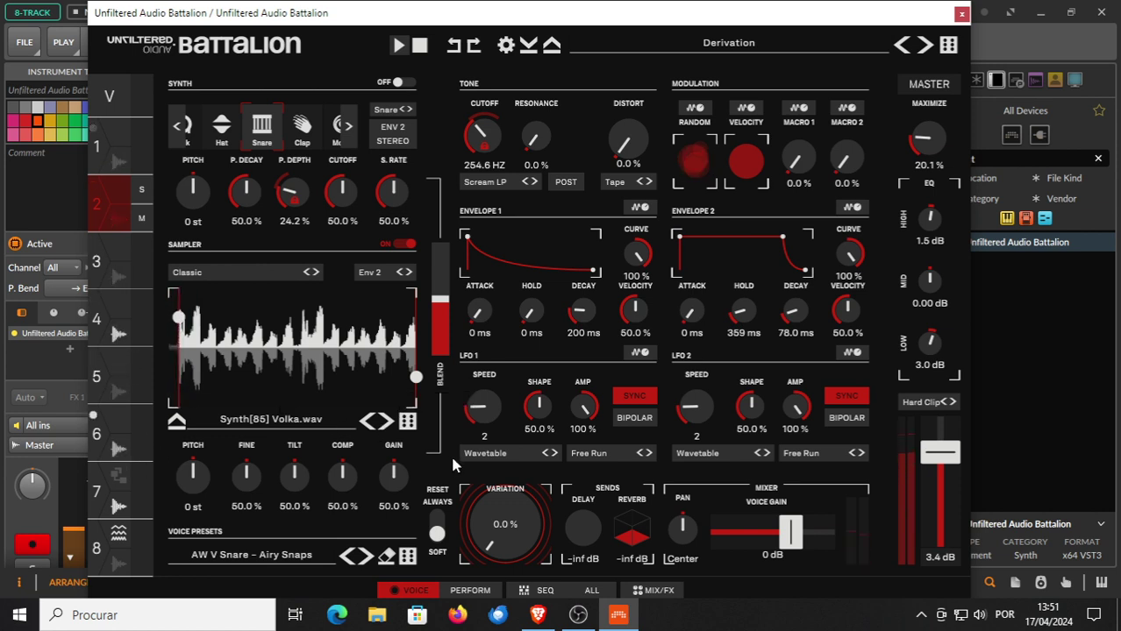
Audition the global presets Dialect and Distribution, trying Ukelele A# HangTen.wav in Distribution's voice 2.
click(924, 44)
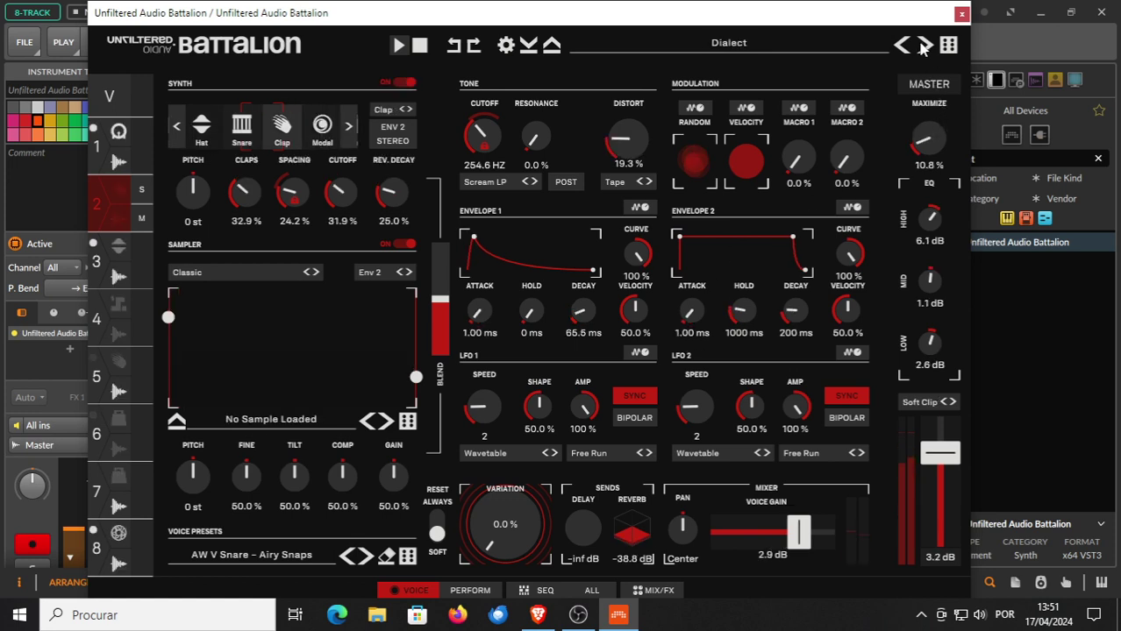
click(387, 423)
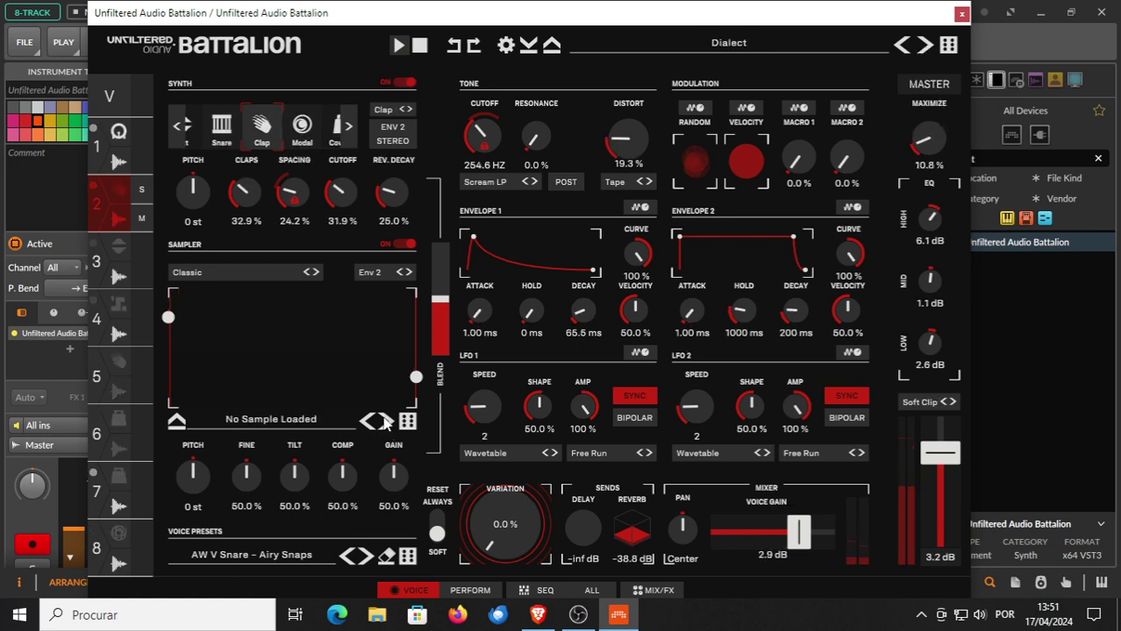
click(924, 44)
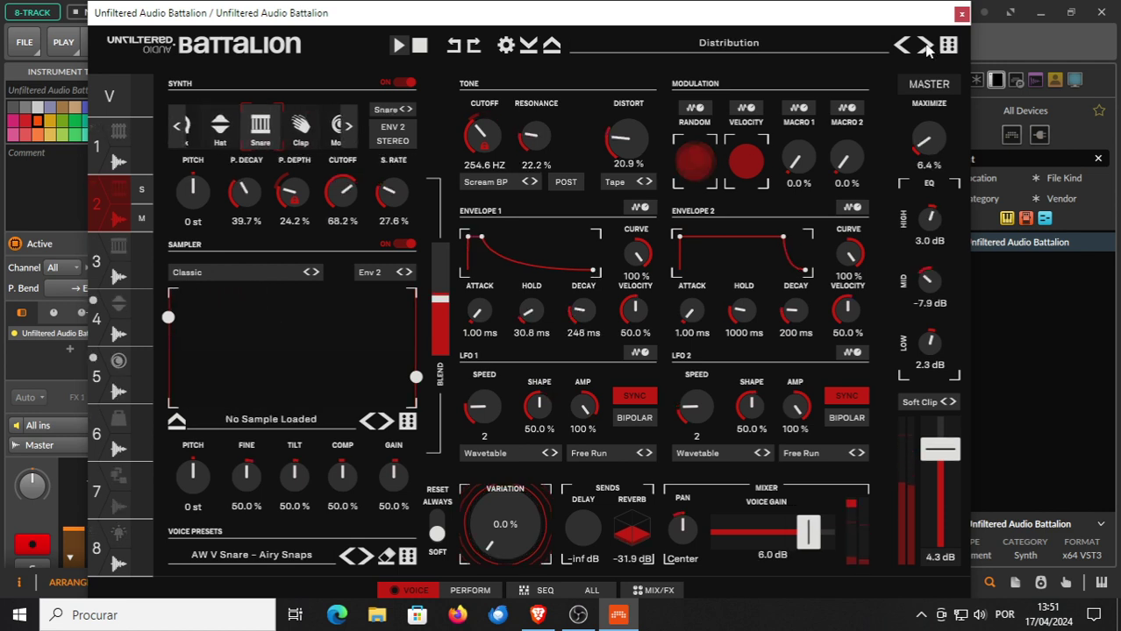
click(386, 423)
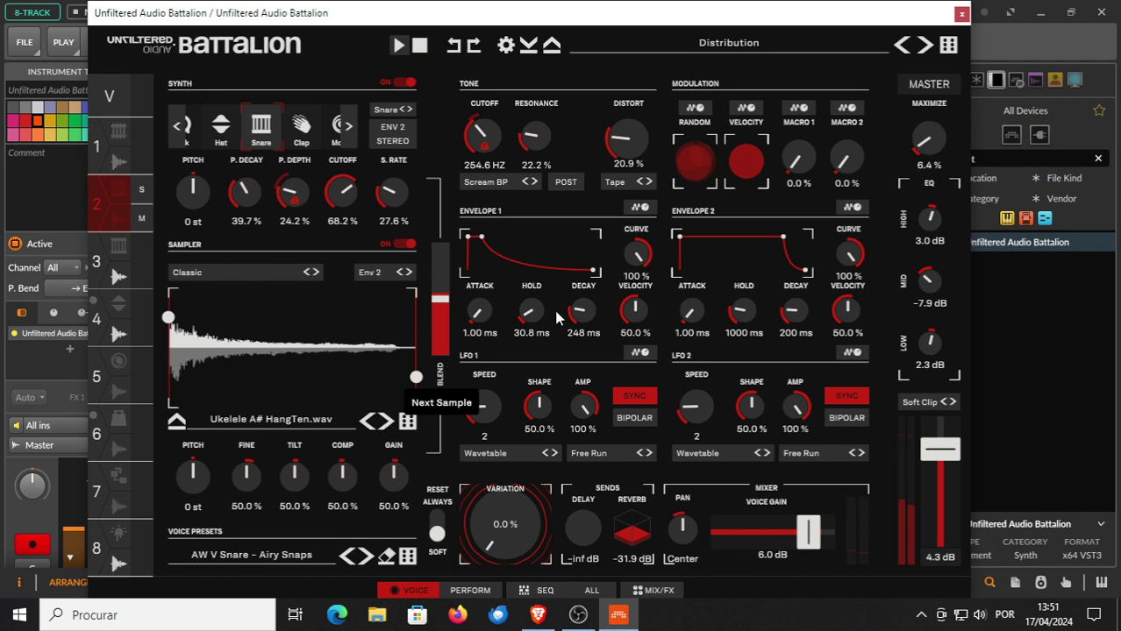
Audition the global presets Dormant, Falsify and FM, trying Foley[75] Nostalgia.wav and Noise Beacons.wav in FM's voice 2.
click(926, 45)
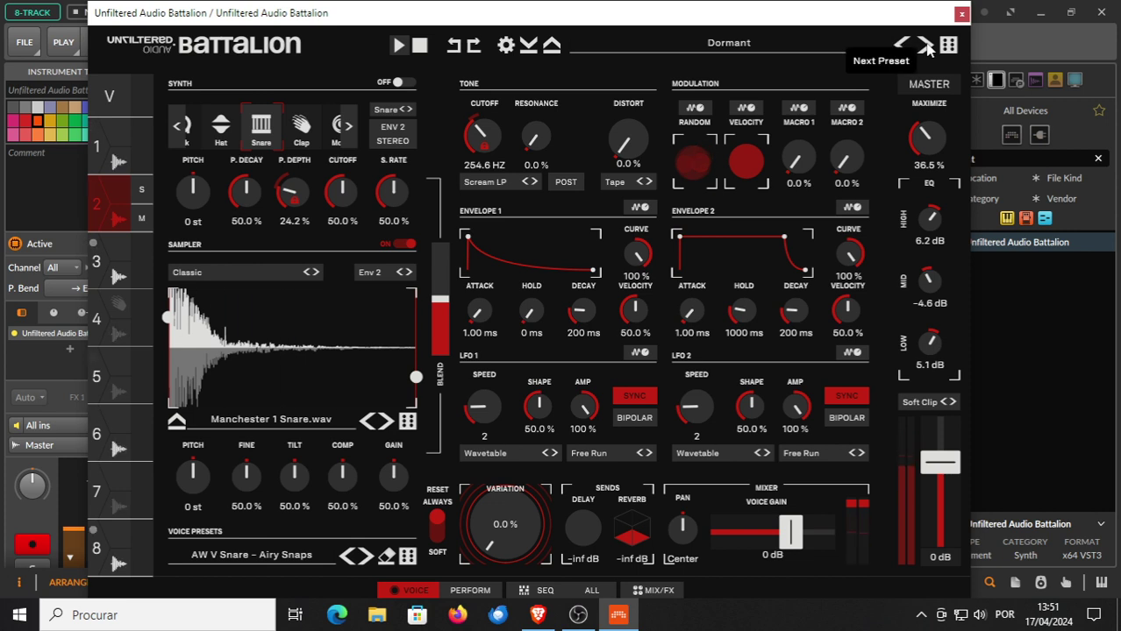
click(925, 46)
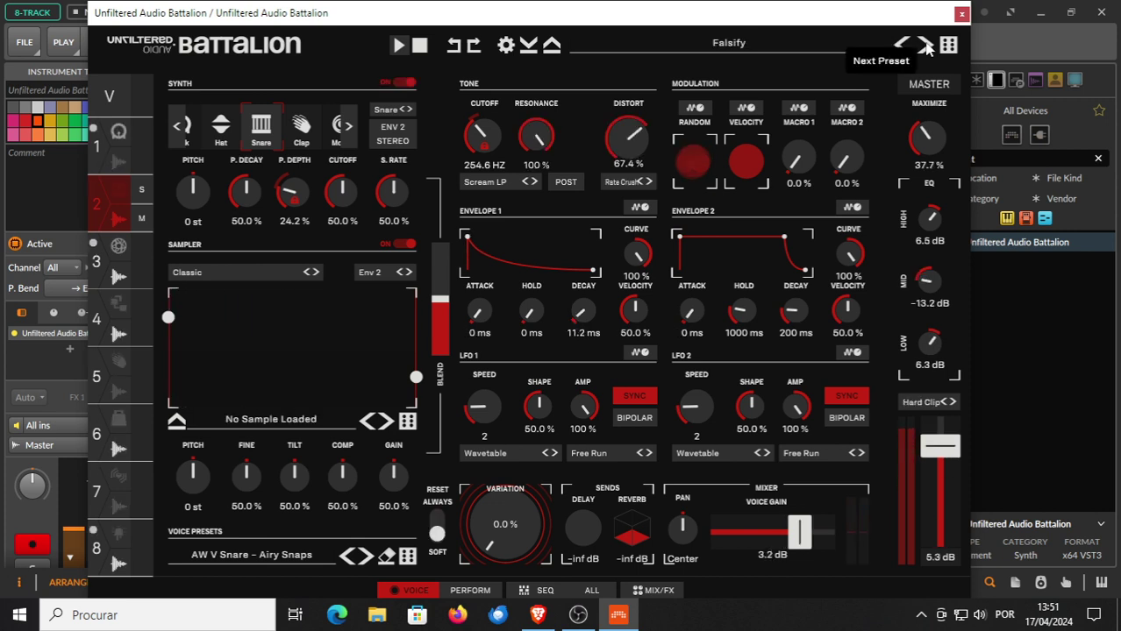
click(926, 46)
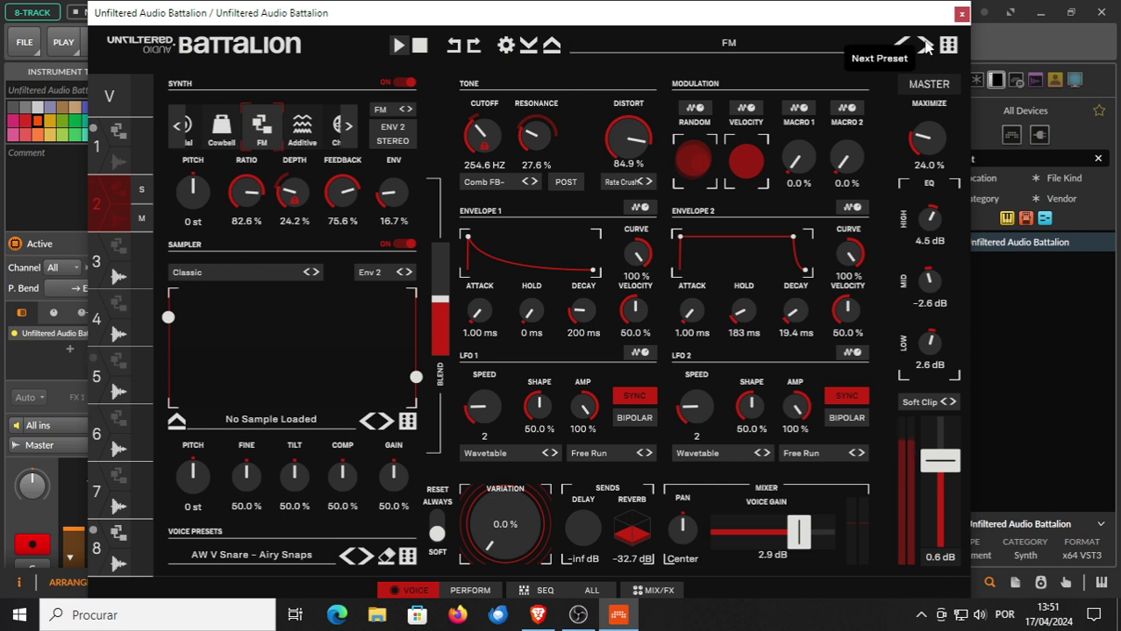
click(387, 422)
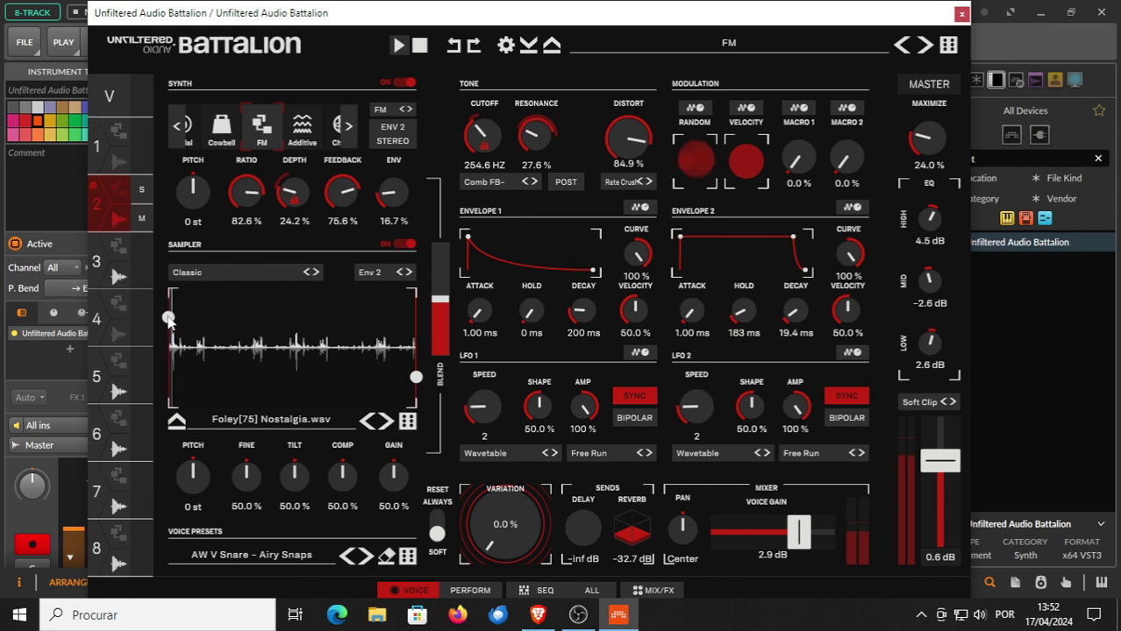
drag(170, 319, 173, 318)
click(387, 423)
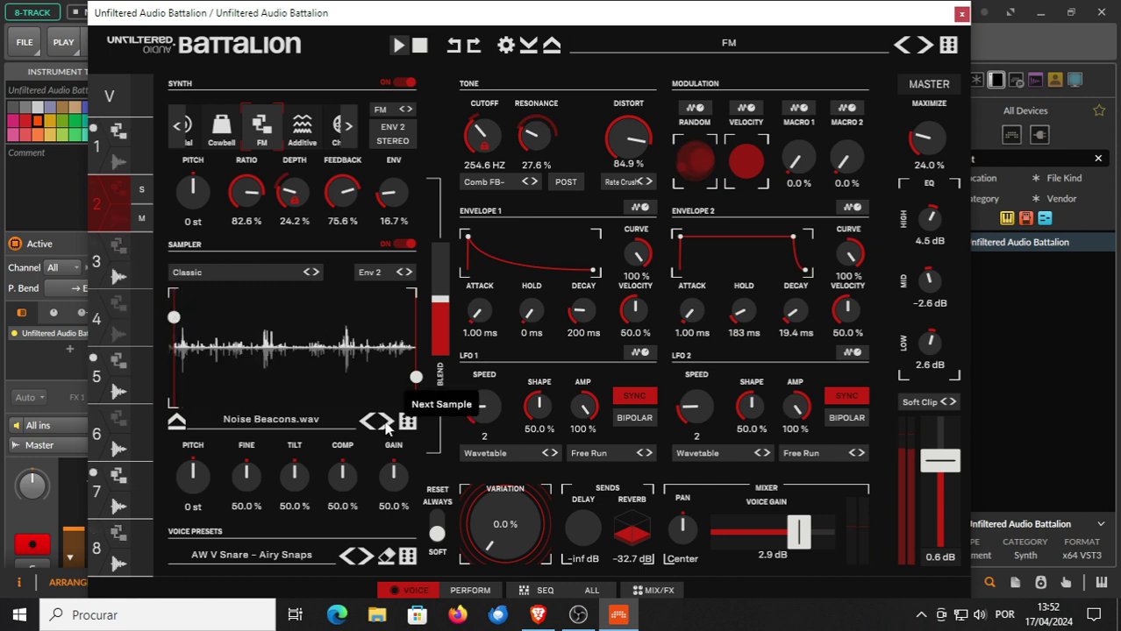
Load the global preset Folded and audition voice 2 samples including Noise Need.wav, Noise Penetrate.wav, Bleep MrBleep.wav and Blop Horizon.wav.
click(925, 46)
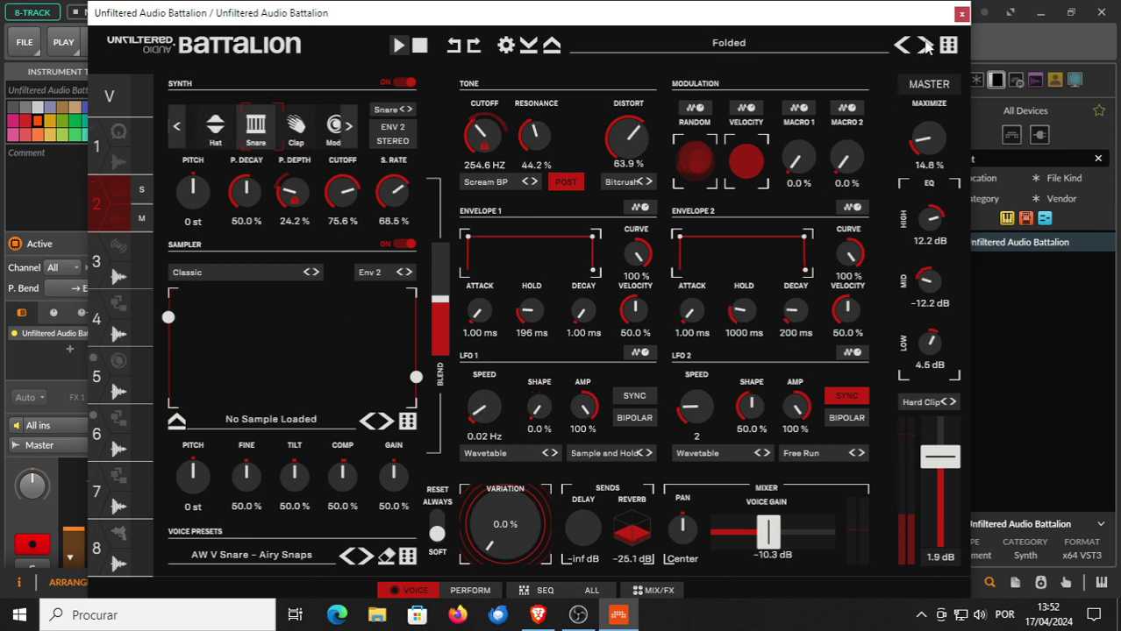
click(384, 425)
click(384, 425)
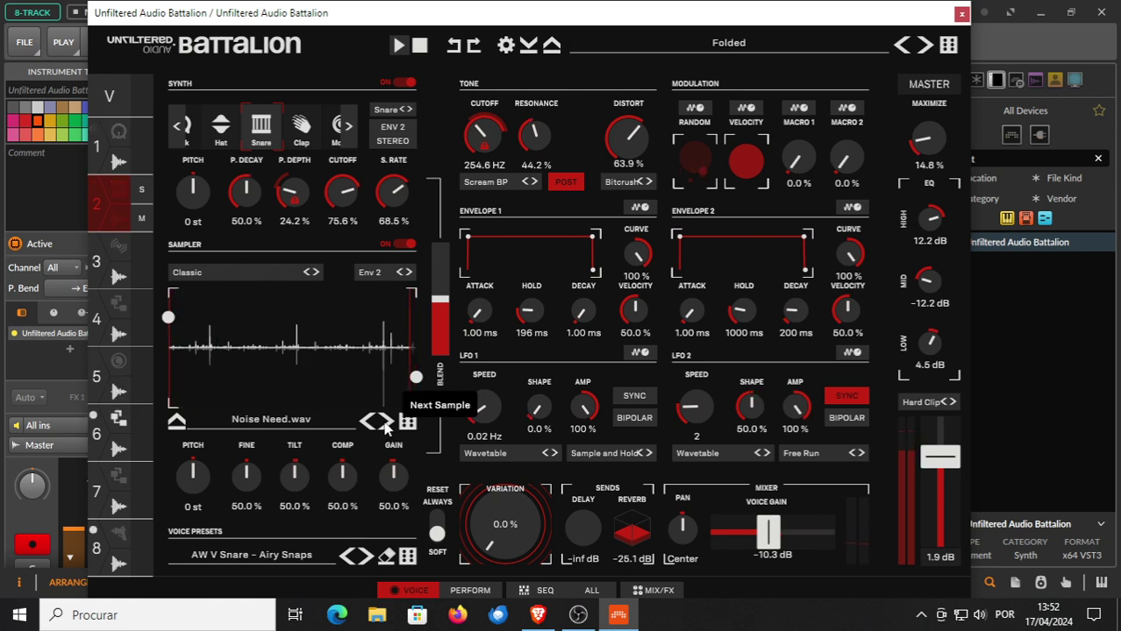
click(384, 425)
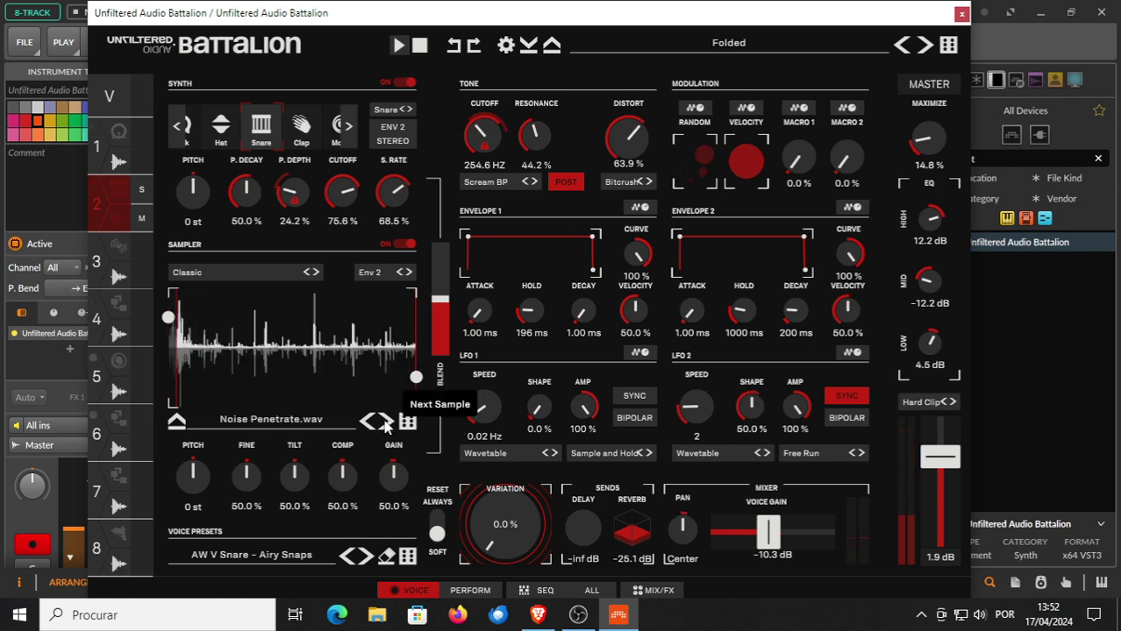
click(386, 425)
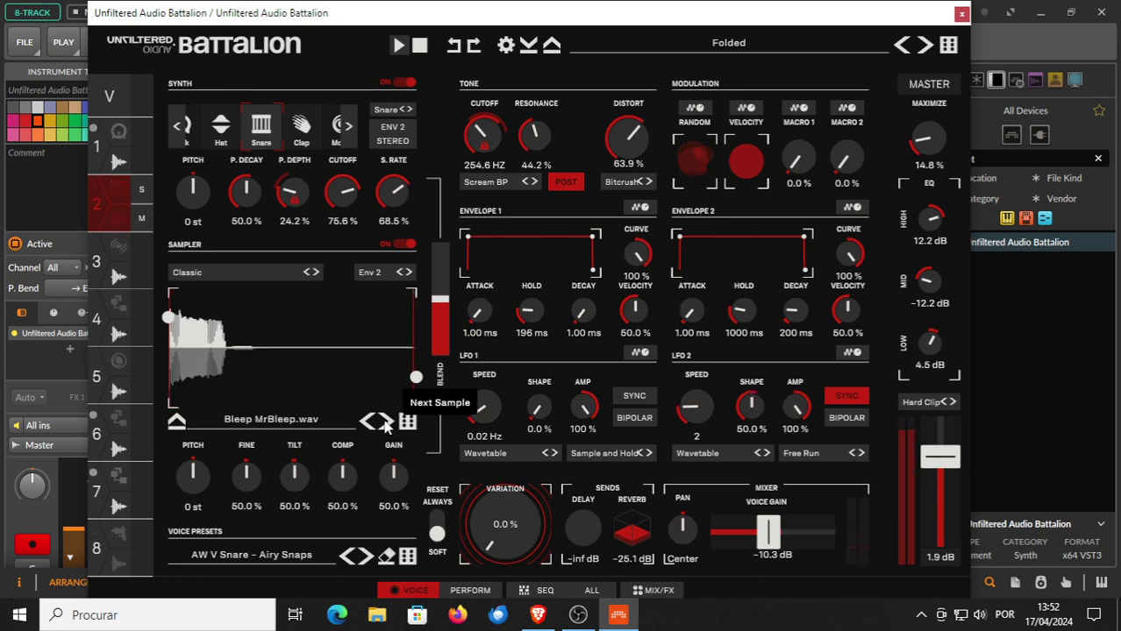
click(388, 424)
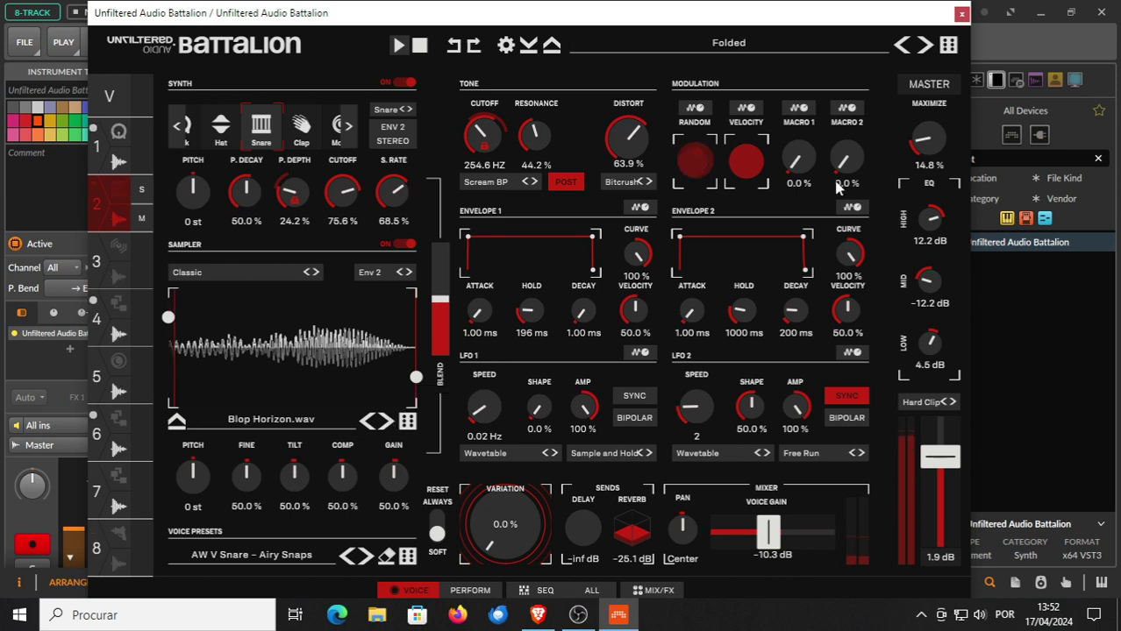
Load the global preset Force Intro with playback stopped, and set voice 2's variation to 8.0 %.
click(929, 44)
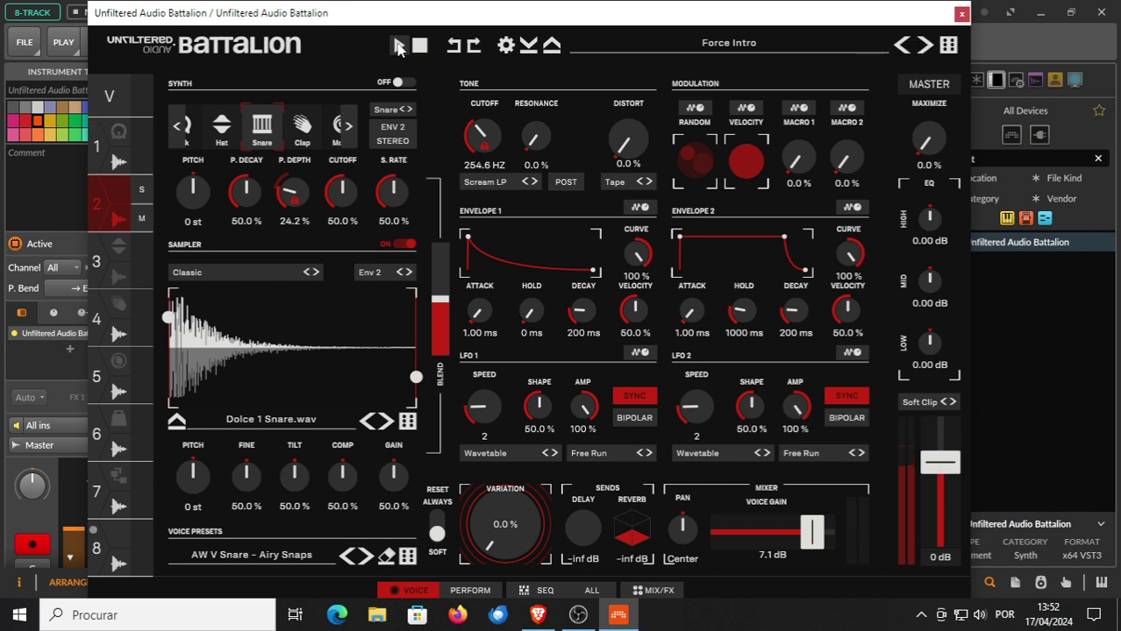
click(399, 46)
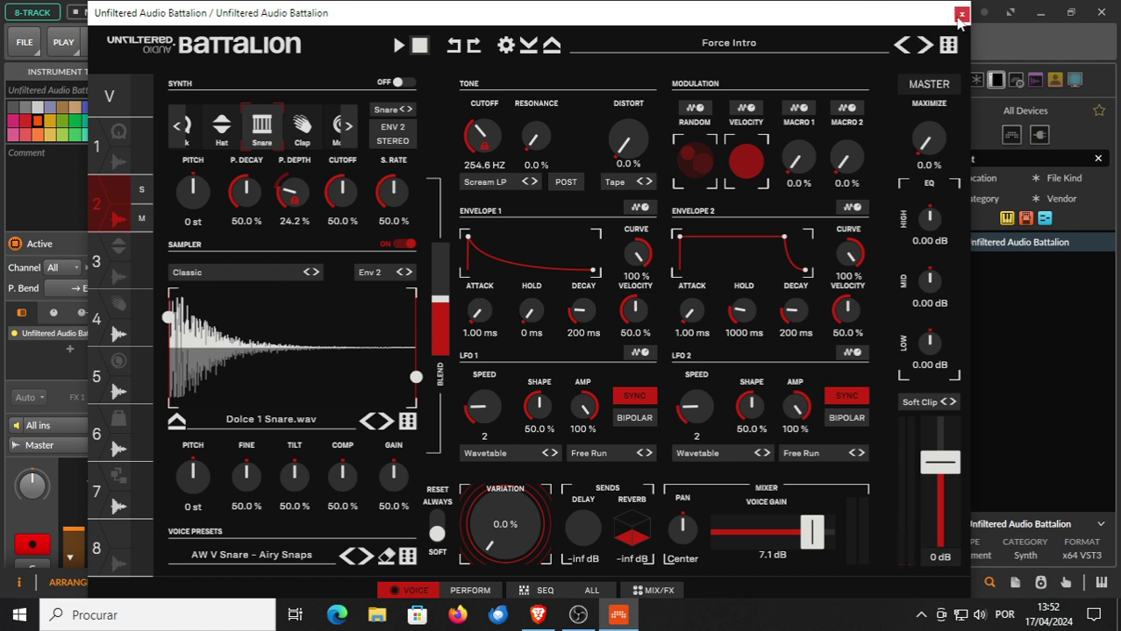
drag(507, 500, 496, 505)
Look through the performance controls, voice 2's step sequencer and the all-voices sequencer overview, and close the Battalion window.
click(469, 593)
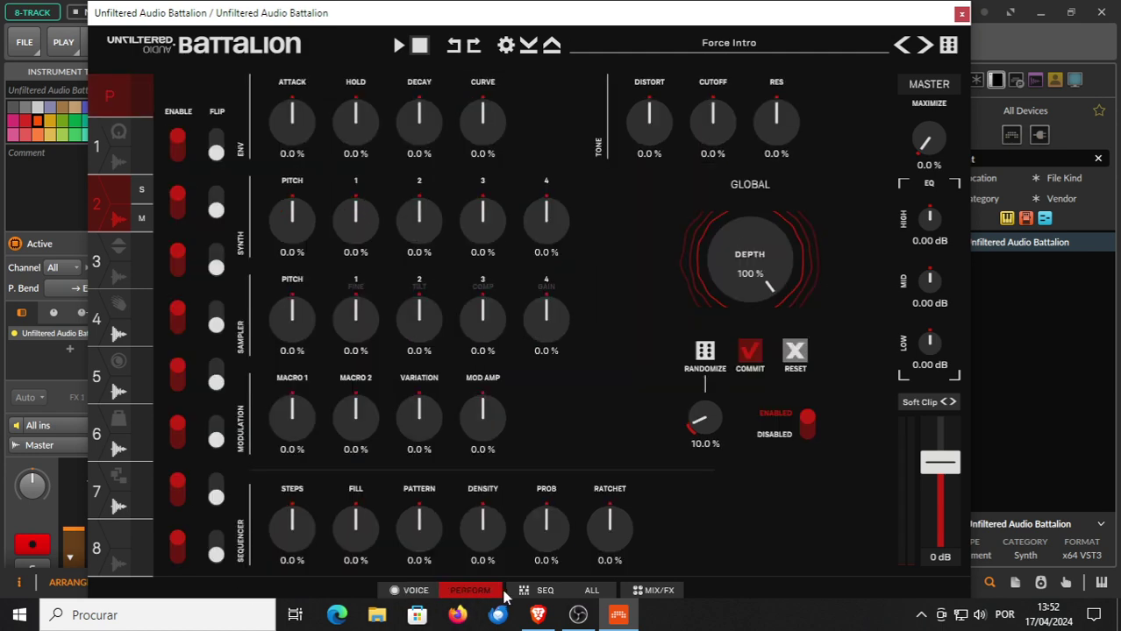
click(547, 594)
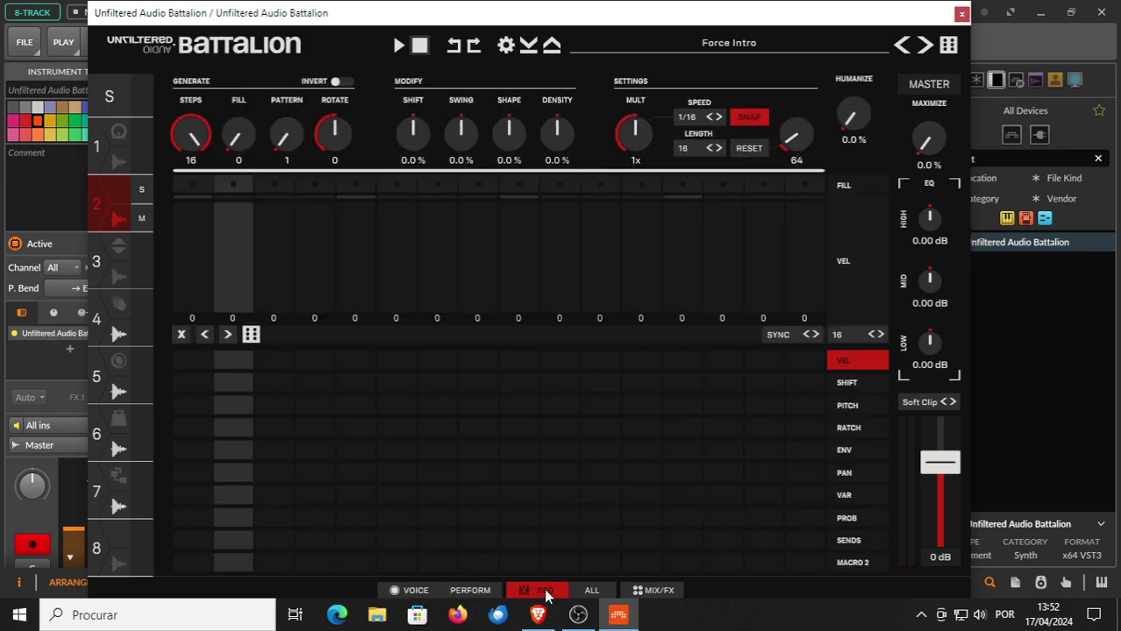
click(596, 593)
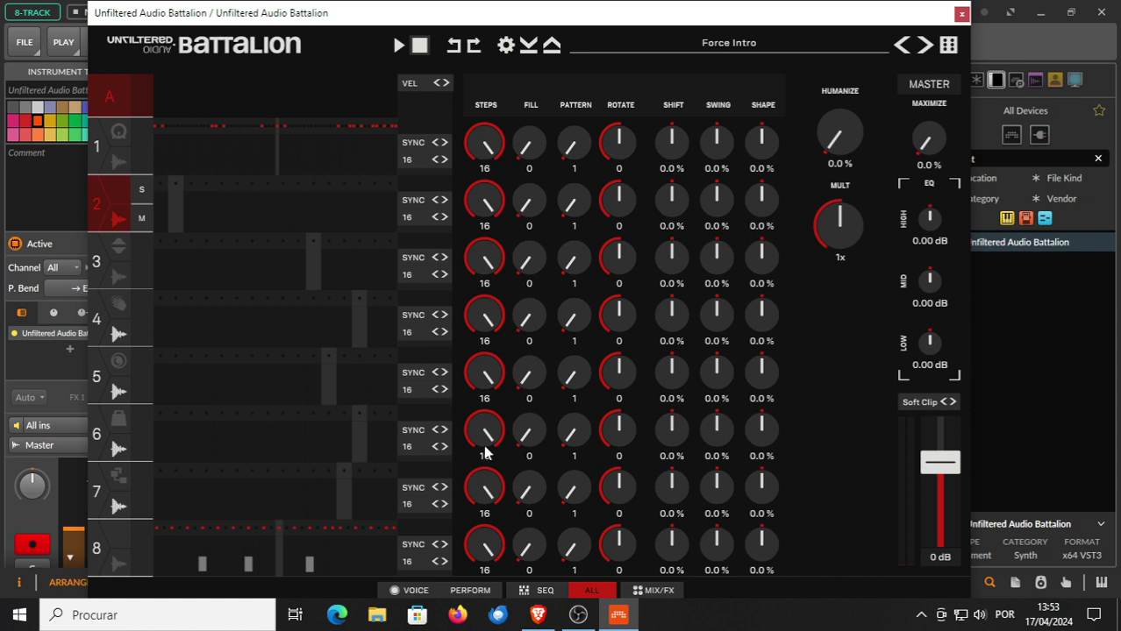
mouse_move(487, 438)
click(958, 14)
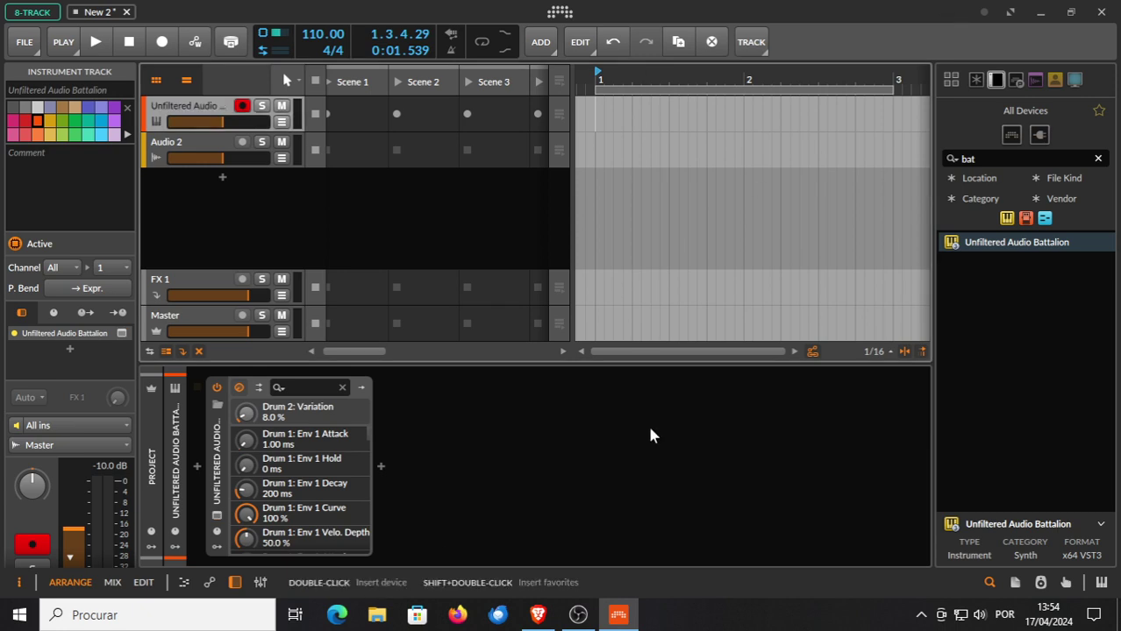